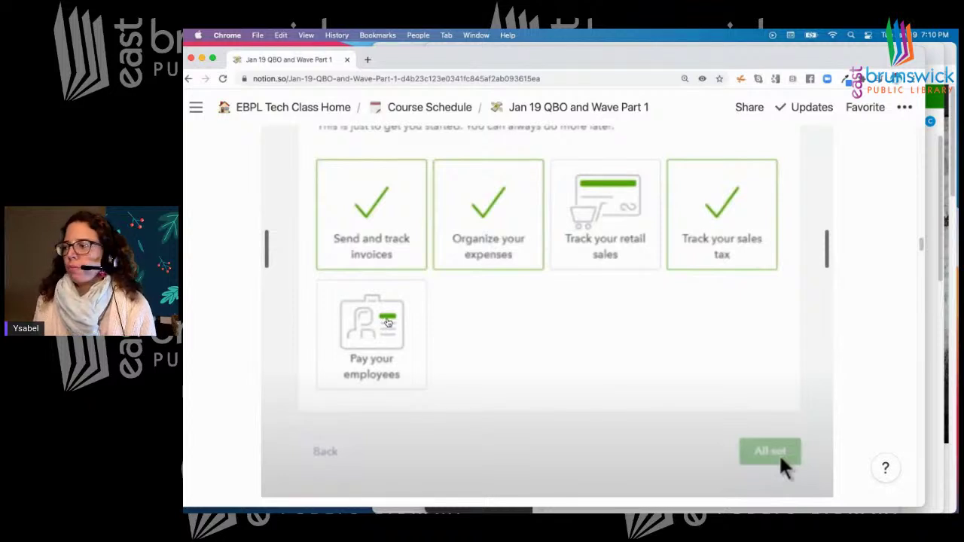
Scroll the Notion notes to the Account and Settings checklist and move the window down to reveal QuickBooks
scroll(471, 319, down, 1)
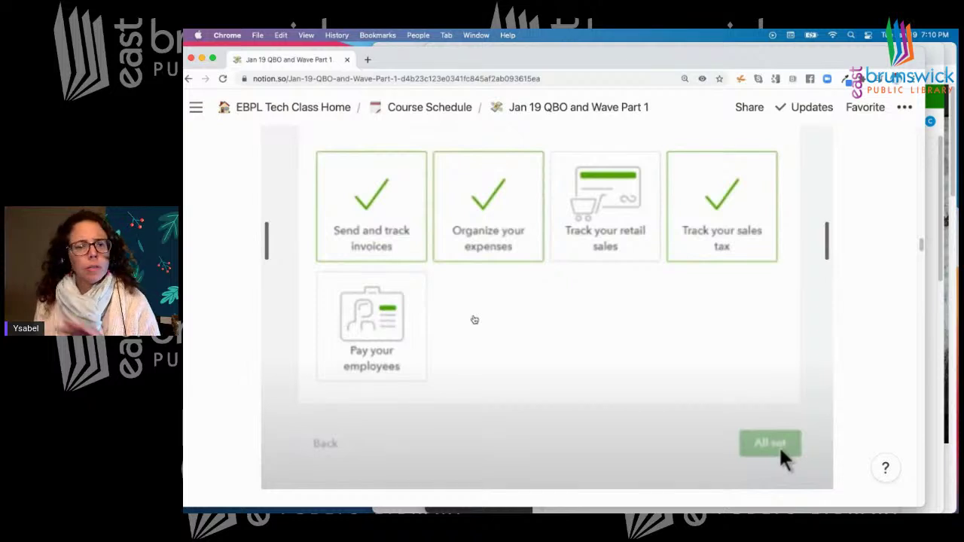
scroll(474, 320, down, 3)
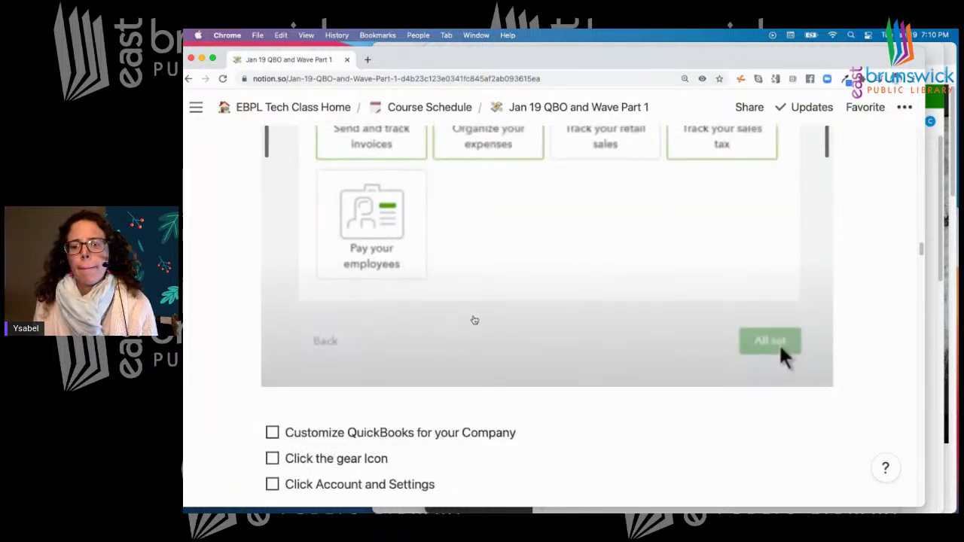
scroll(475, 320, down, 2)
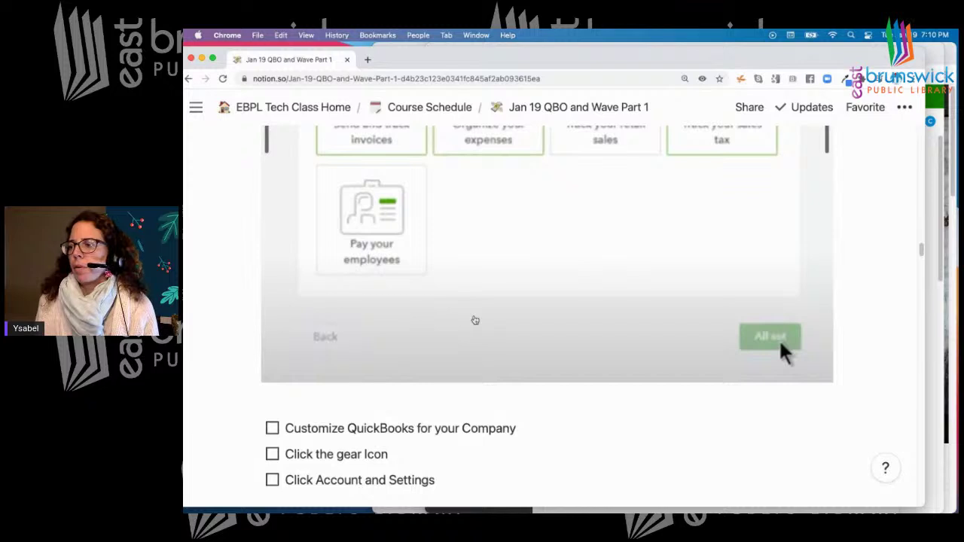
scroll(475, 320, down, 4)
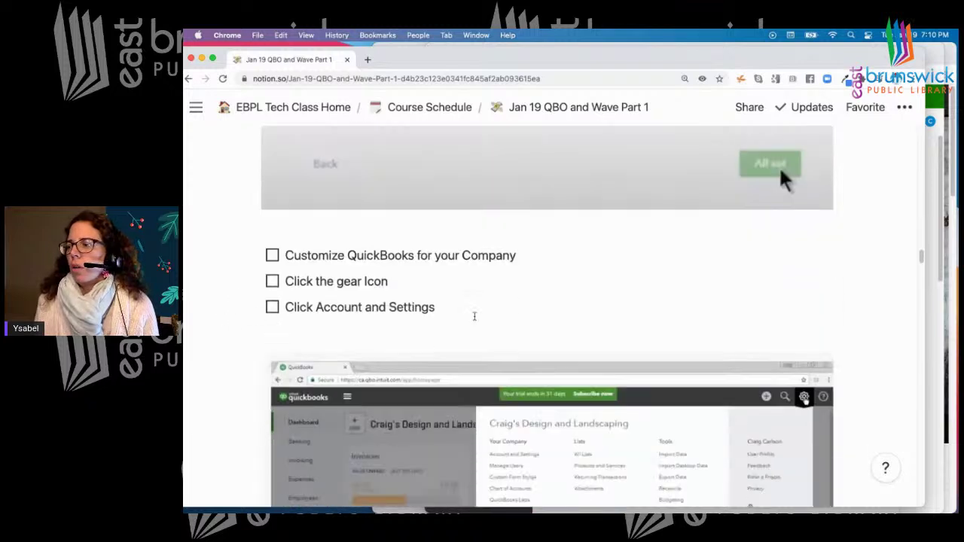
scroll(475, 317, down, 4)
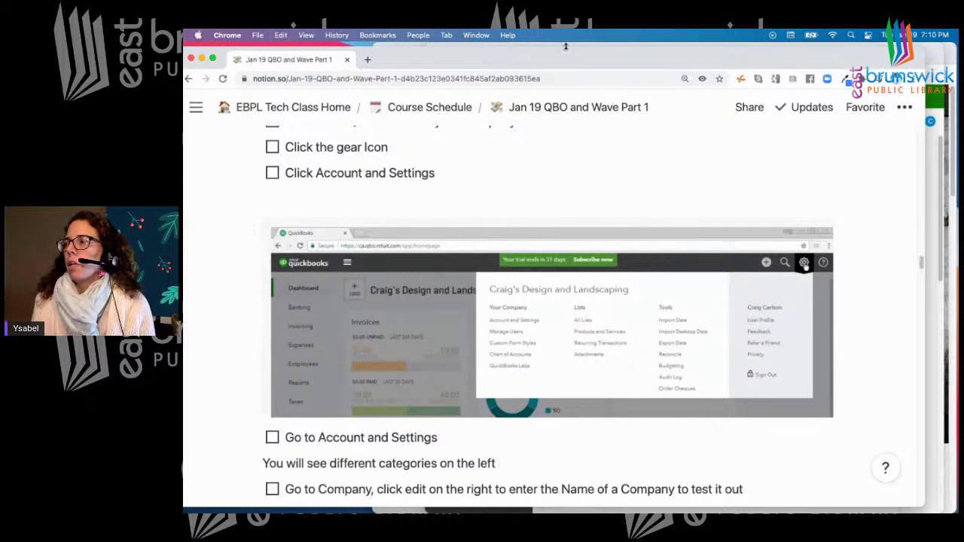
drag(565, 58, 566, 110)
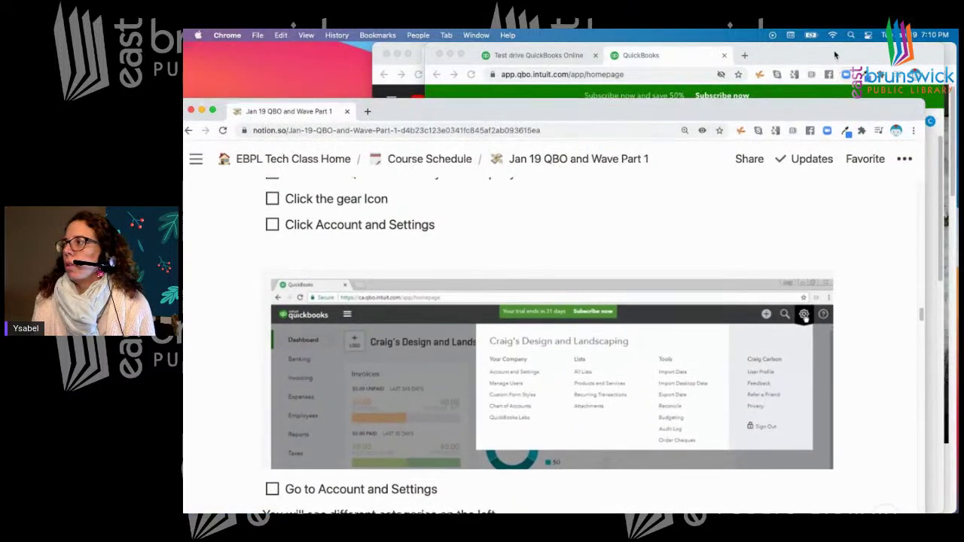
Bring QuickBooks forward, widen its window, and briefly check the Account and Settings page
click(836, 56)
drag(425, 240, 230, 239)
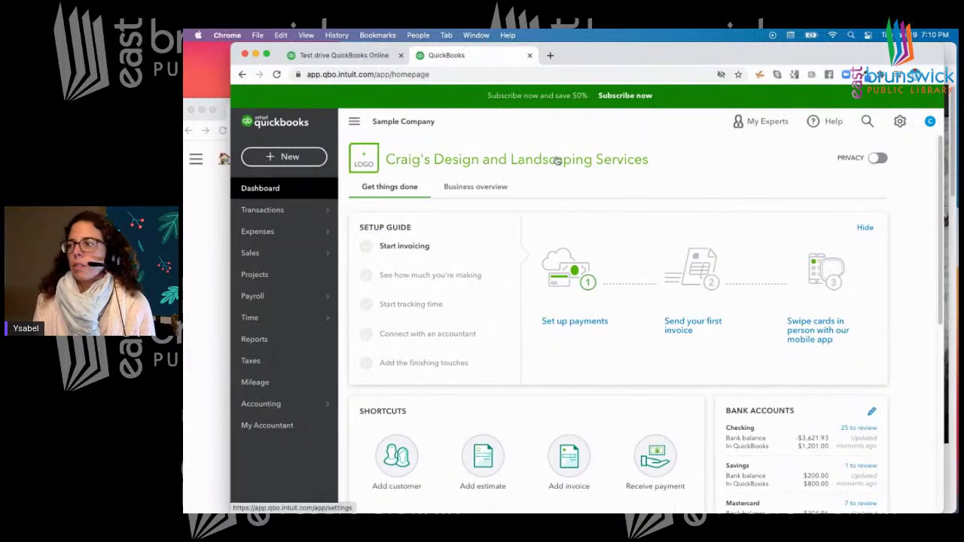
click(899, 121)
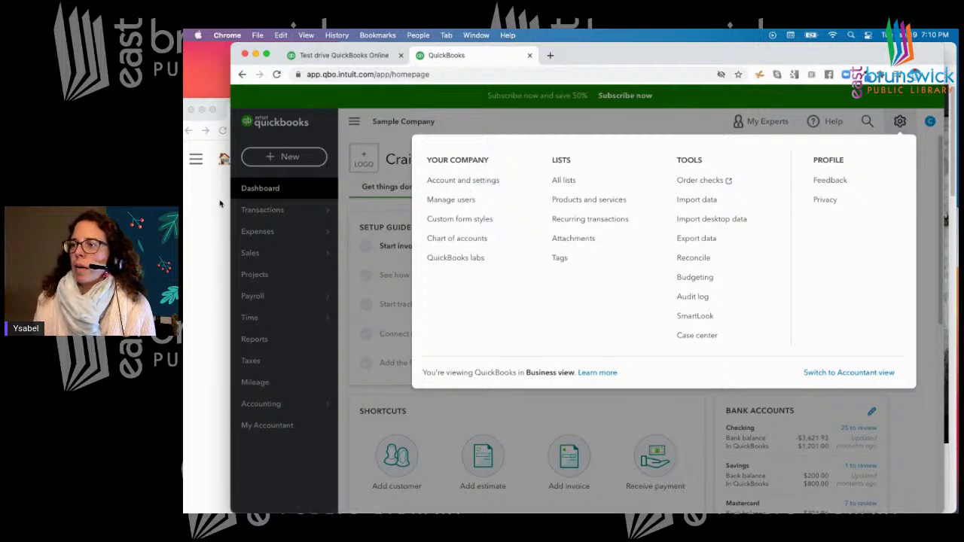
click(470, 184)
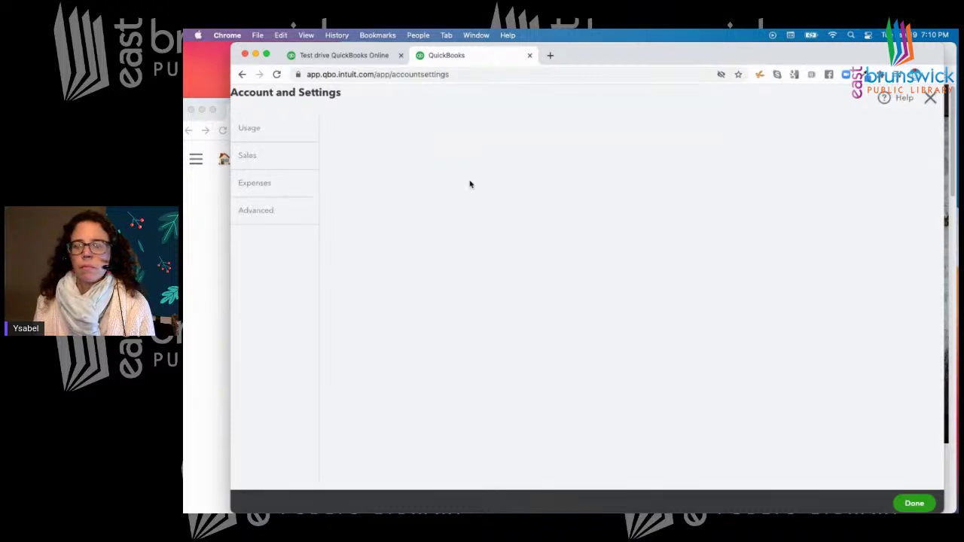
click(931, 98)
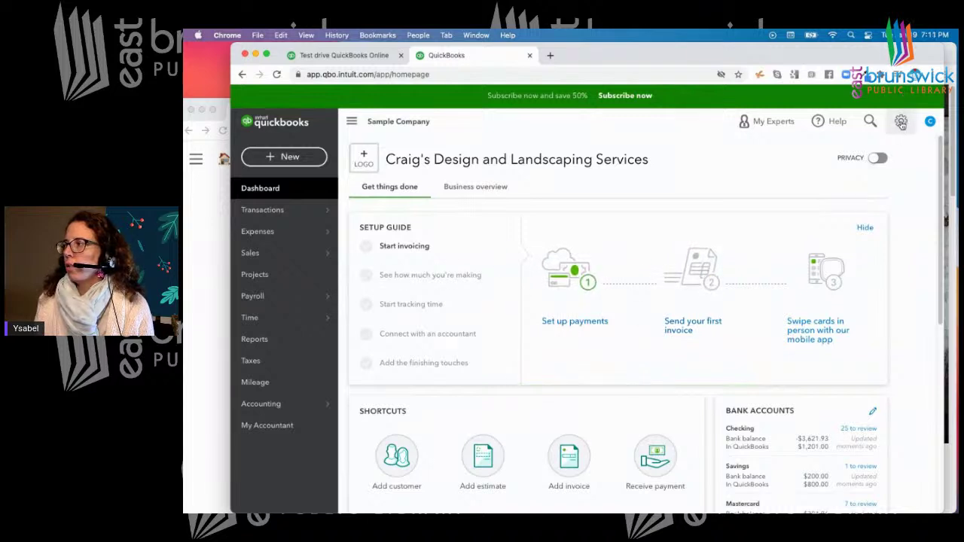
Zoom Chrome to 125% and reopen Account and Settings from the gear menu
click(939, 75)
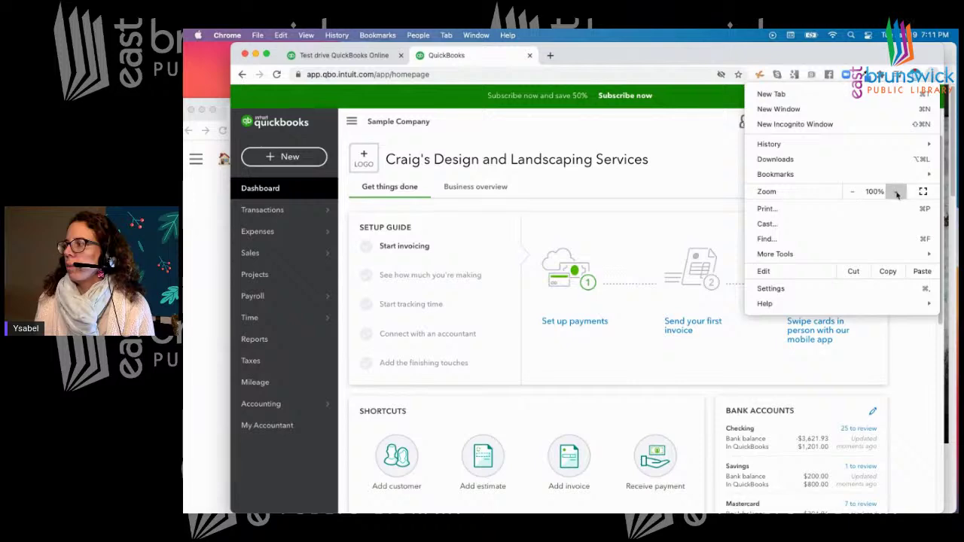
click(897, 192)
click(896, 192)
click(870, 96)
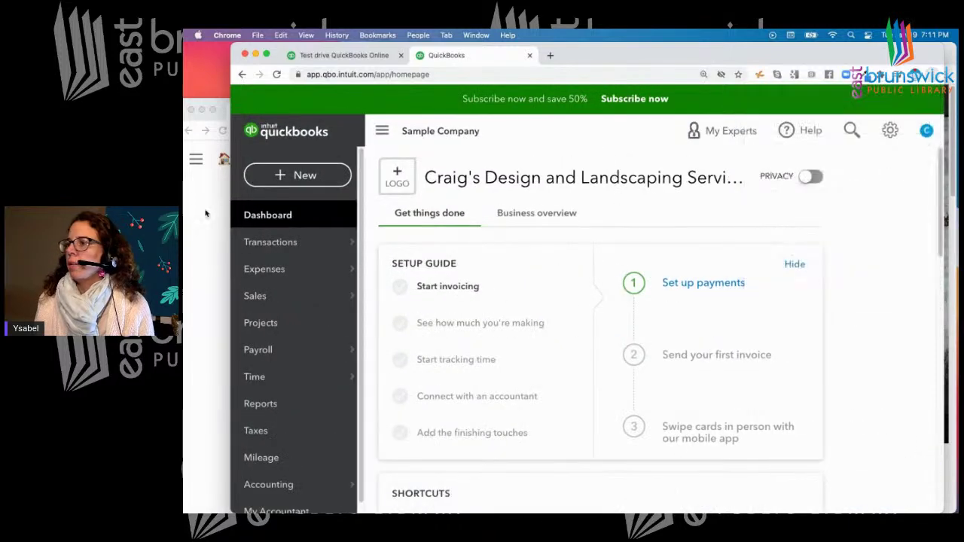
click(890, 132)
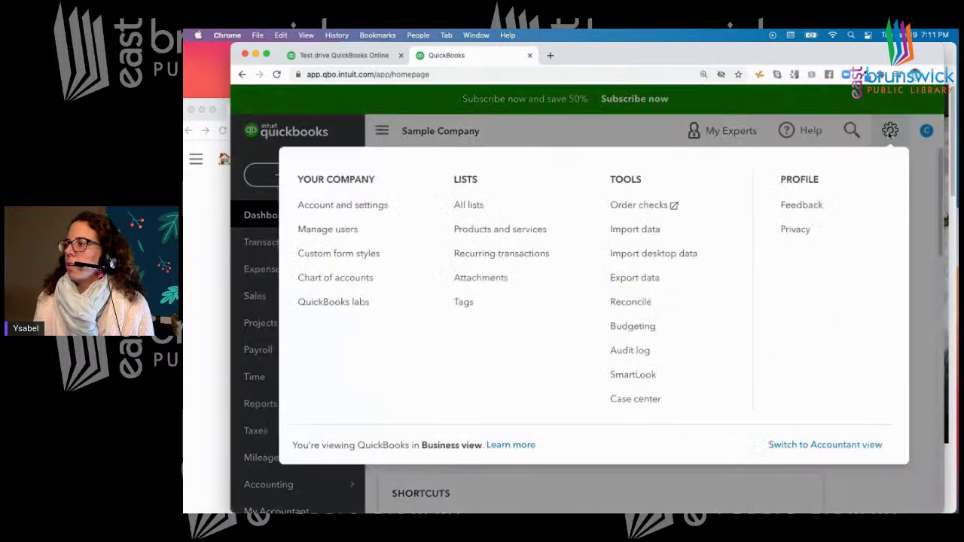
click(344, 207)
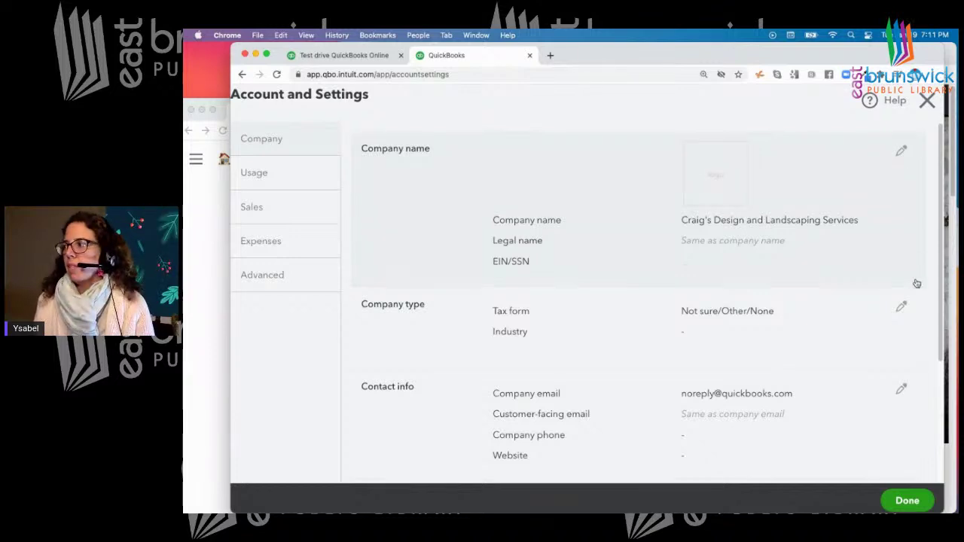
Enter 'Jane Landscaping' as the company name and uncheck 'Same as company name' for the legal name
click(901, 154)
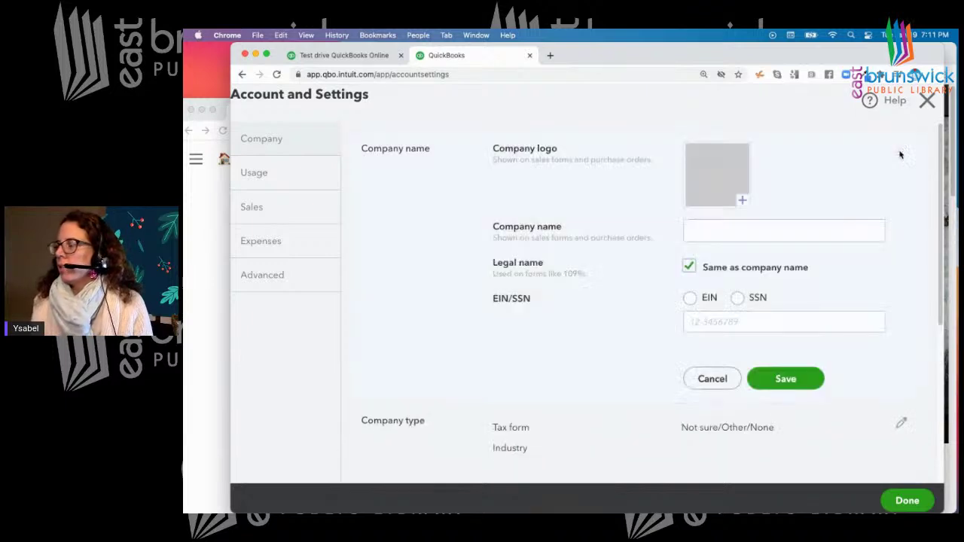
click(808, 233)
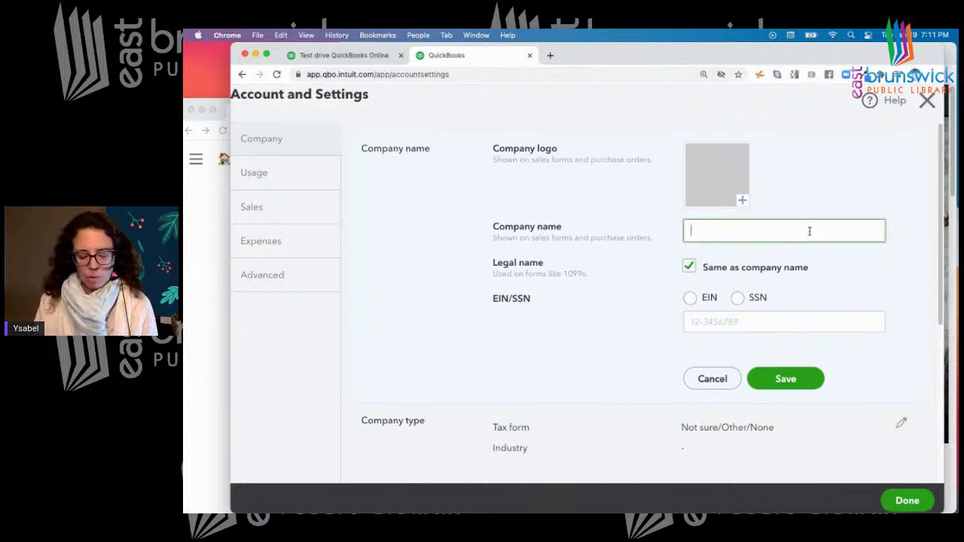
text(Jane )
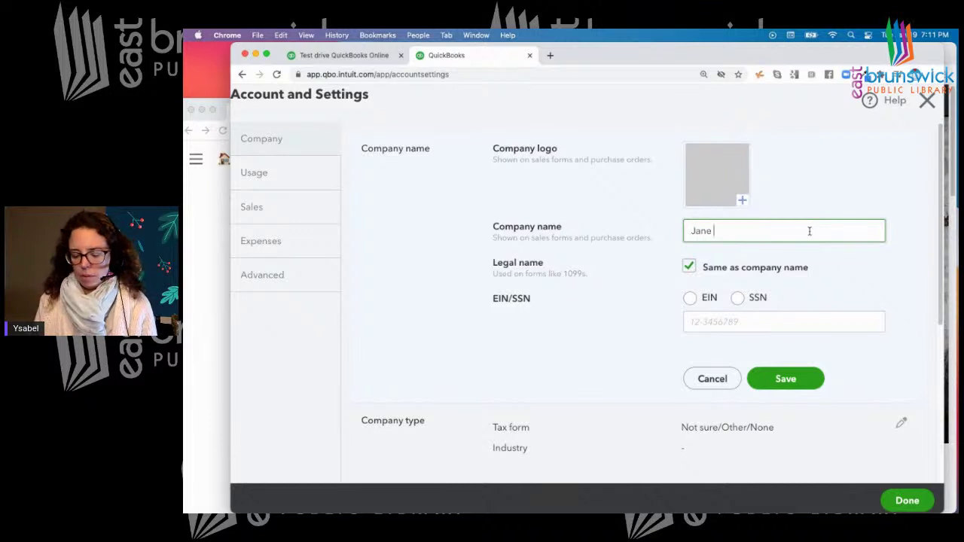
text(Landscaping)
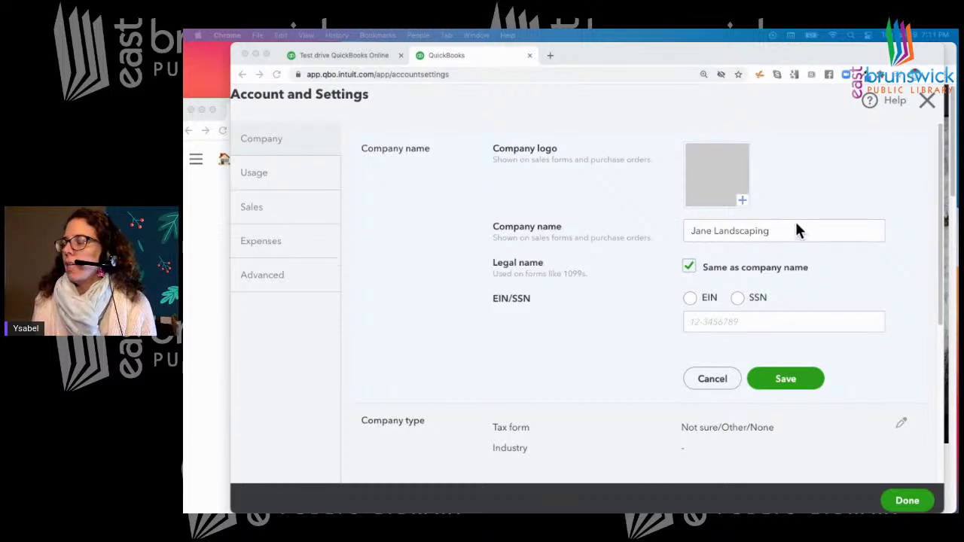
click(688, 263)
click(689, 266)
Re-check 'Same as company name' so the legal name matches Jane Landscaping, leaving EIN/SSN blank
click(709, 286)
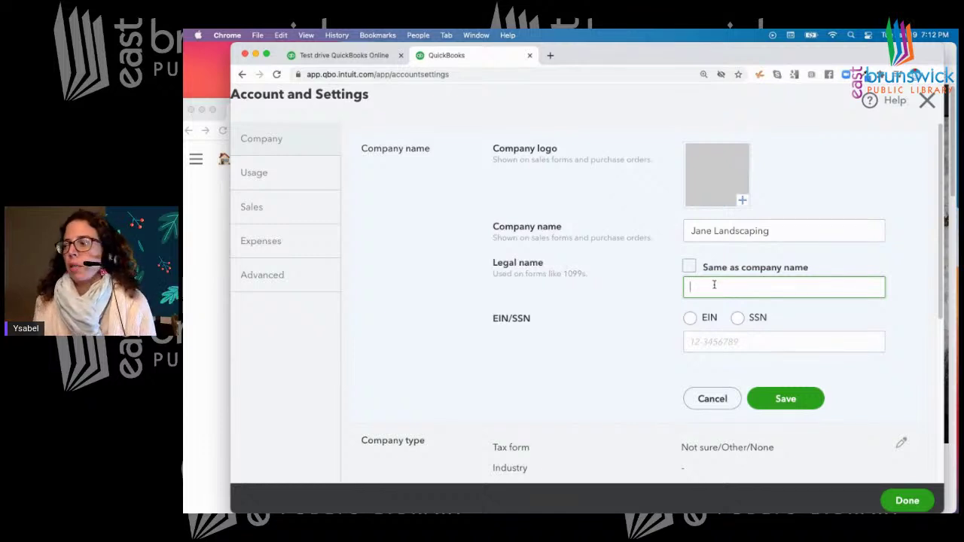
click(689, 267)
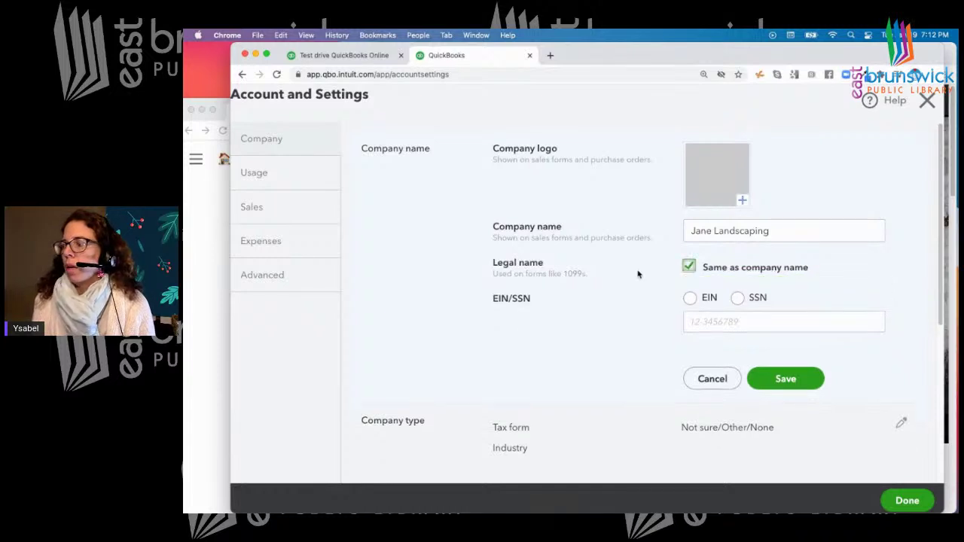
click(715, 322)
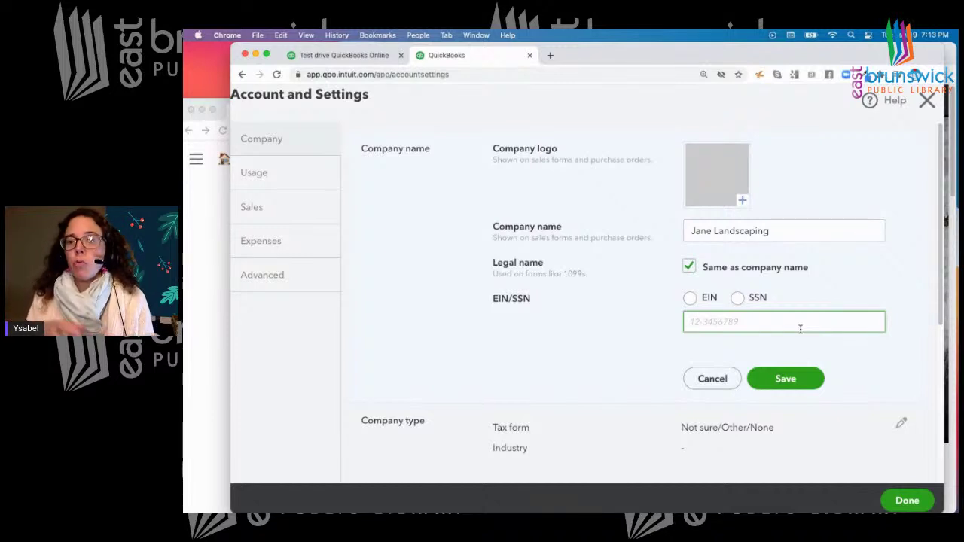
Download the potted sapling image from the Notion notes as sapling-154734_1280 (1).png
click(202, 214)
scroll(479, 265, down, 6)
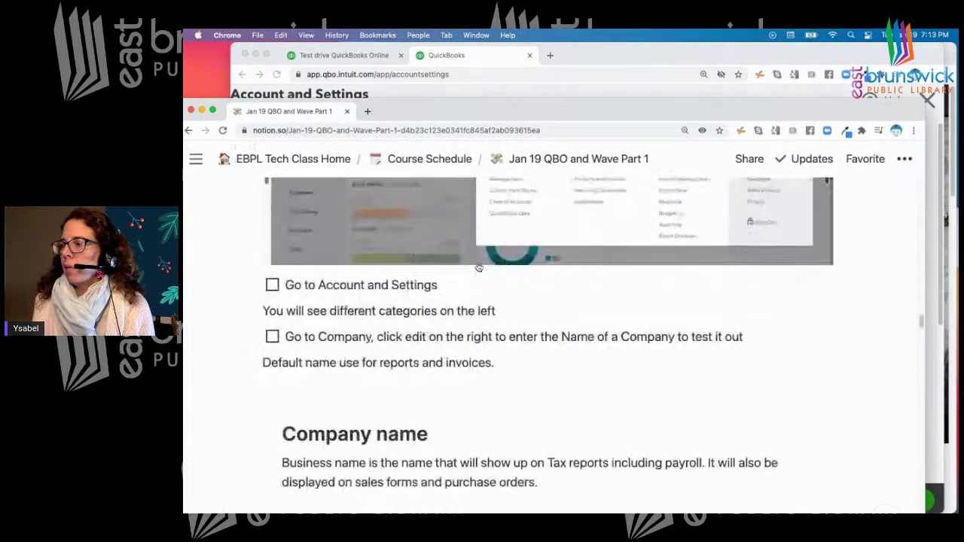
scroll(478, 262, down, 2)
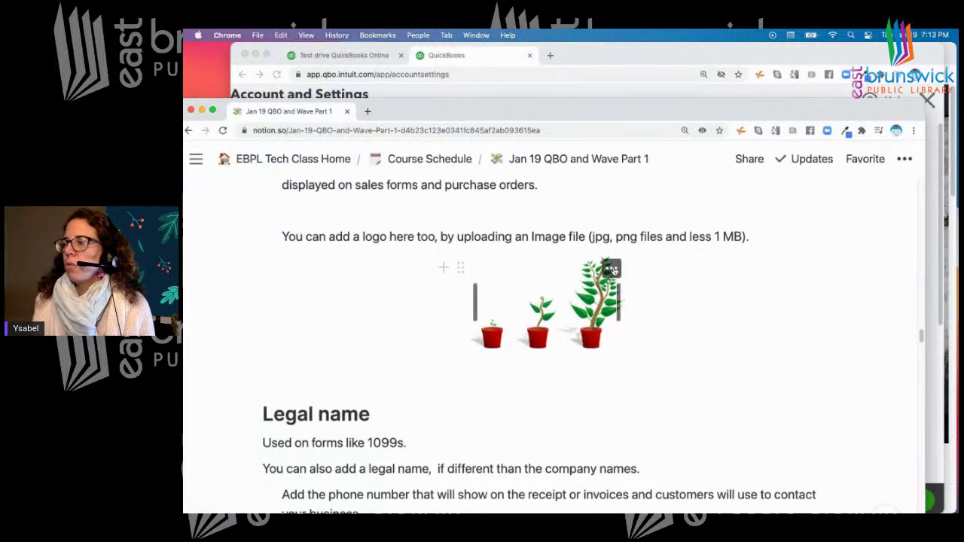
click(613, 270)
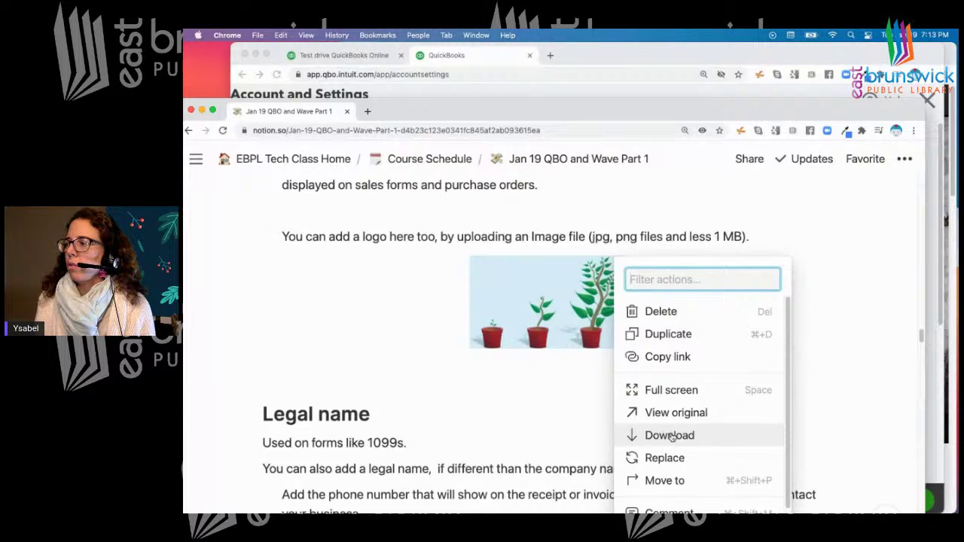
drag(623, 114, 625, 45)
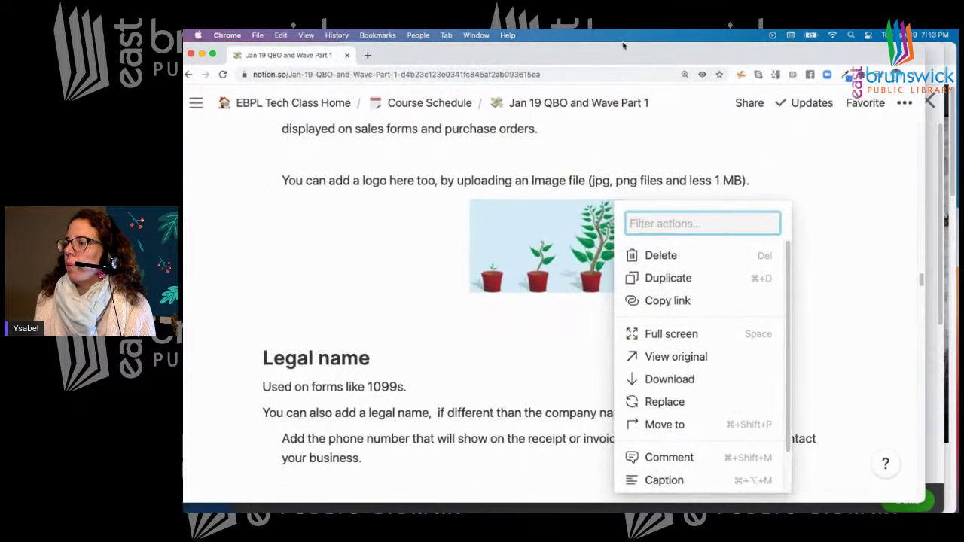
drag(816, 486, 816, 450)
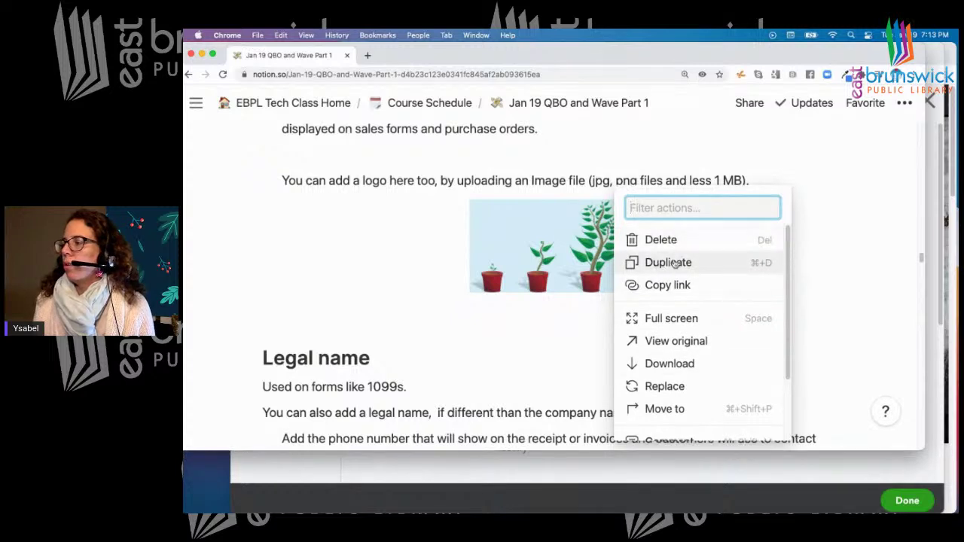
click(670, 365)
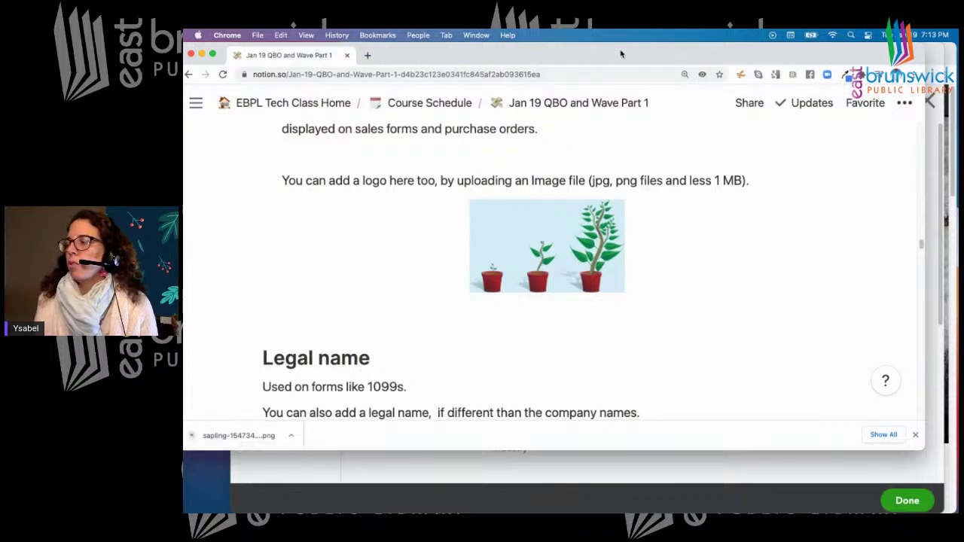
drag(620, 57, 625, 125)
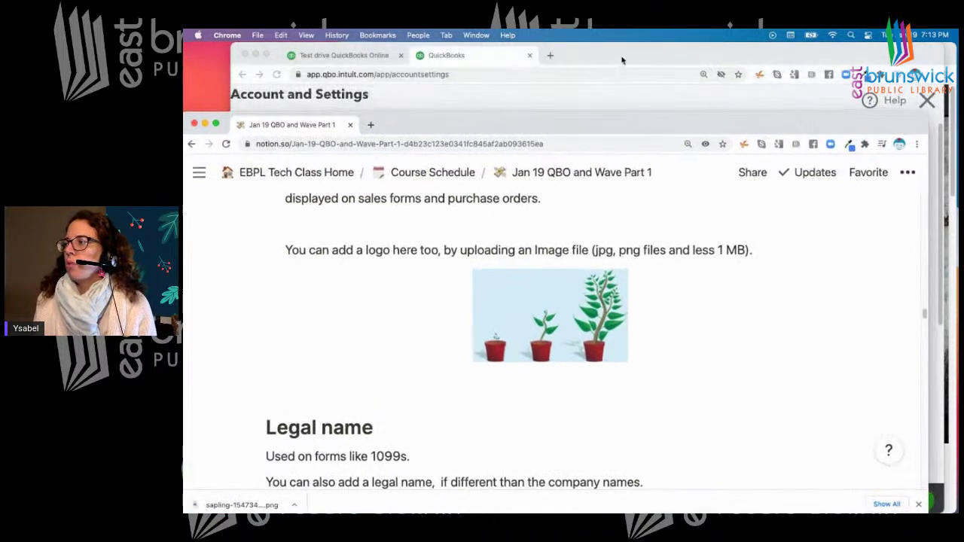
click(623, 59)
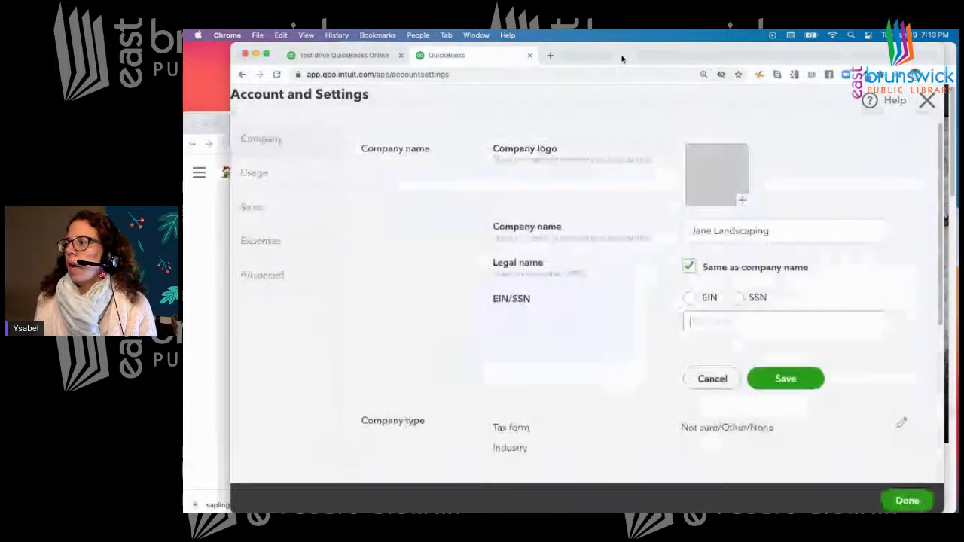
Upload sapling-154734_1280 (1).png from Downloads and save it as the company logo
click(744, 201)
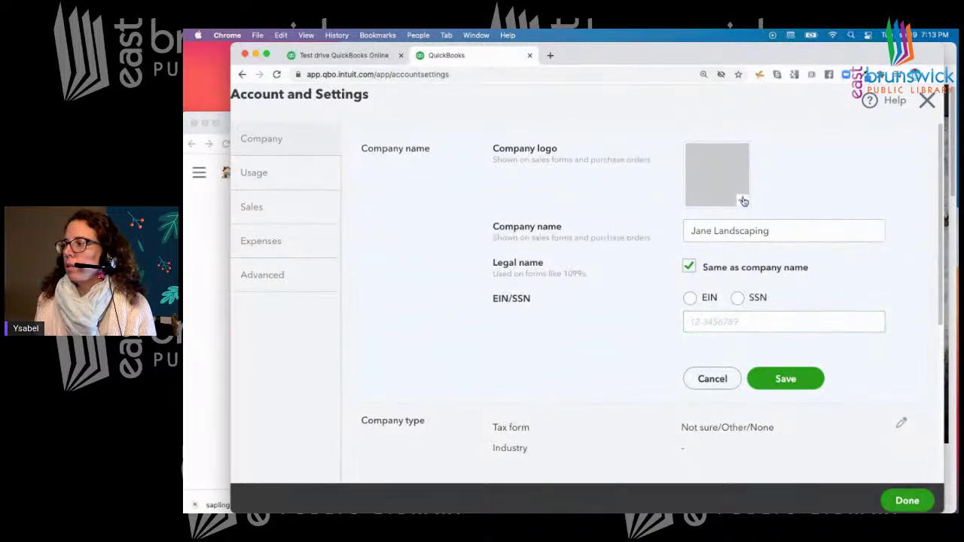
click(723, 172)
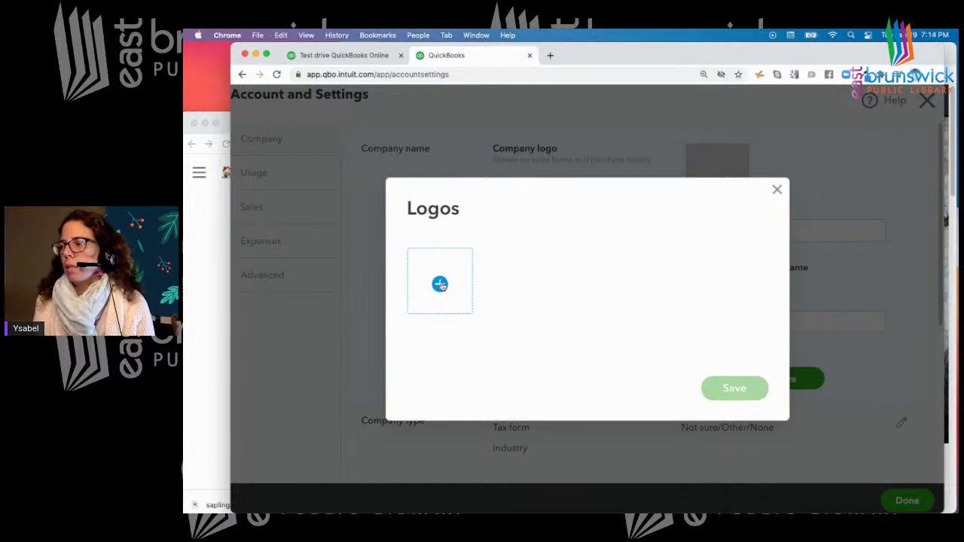
click(441, 284)
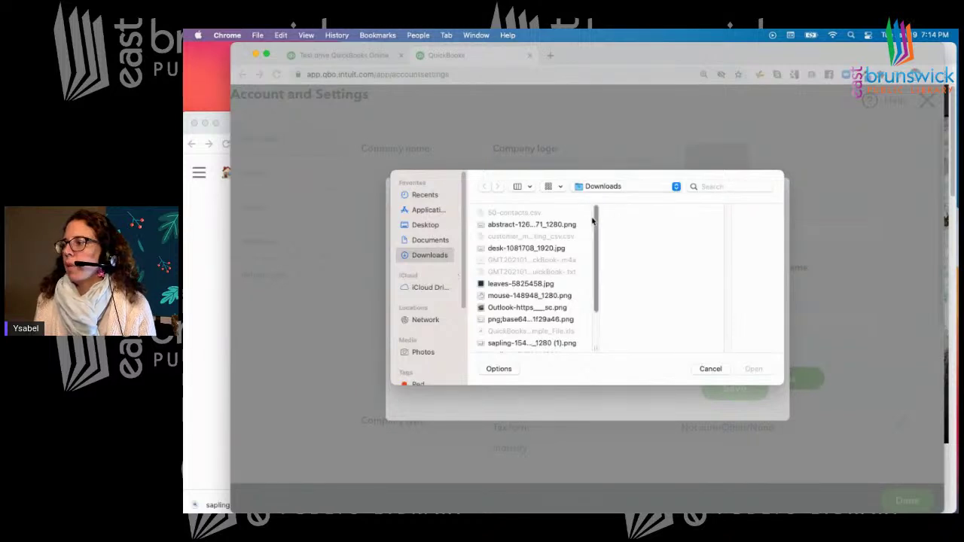
drag(595, 219, 595, 286)
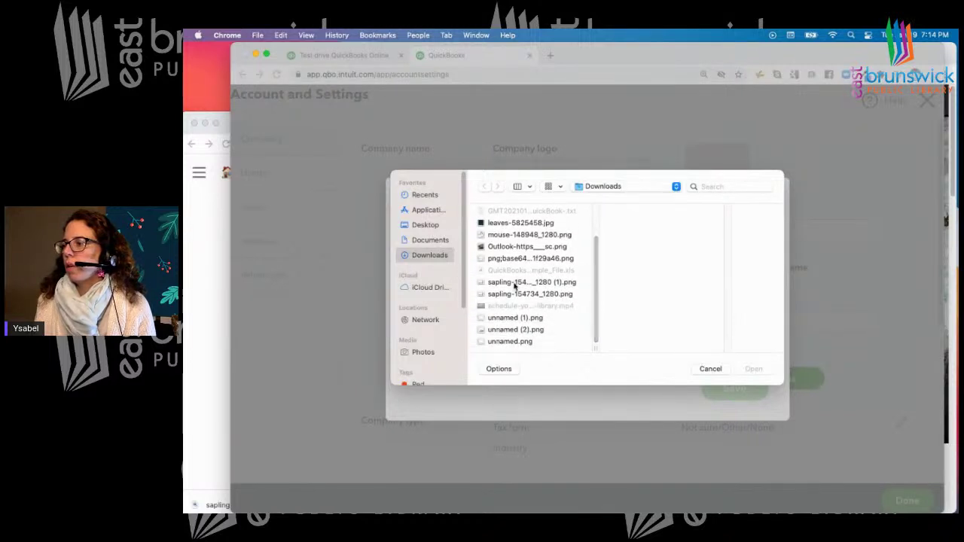
click(551, 284)
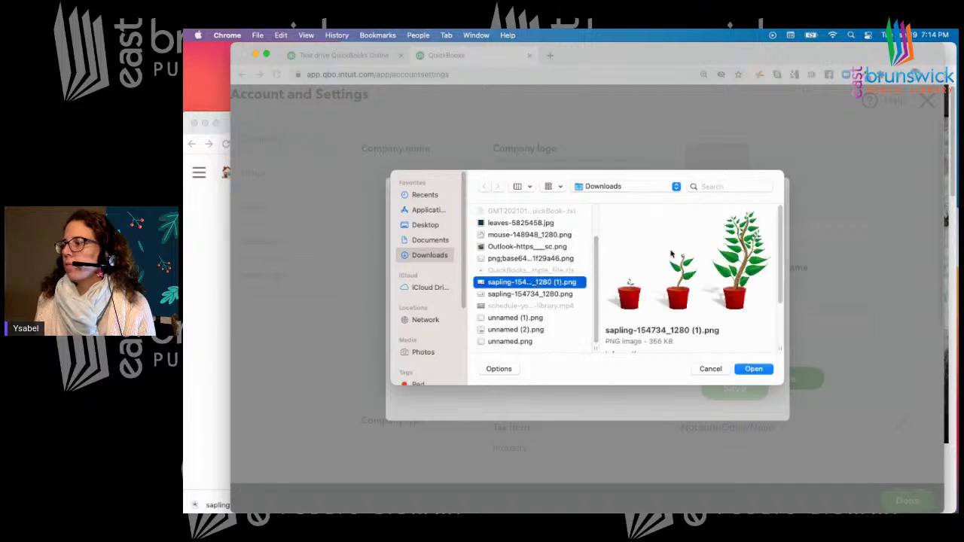
click(752, 369)
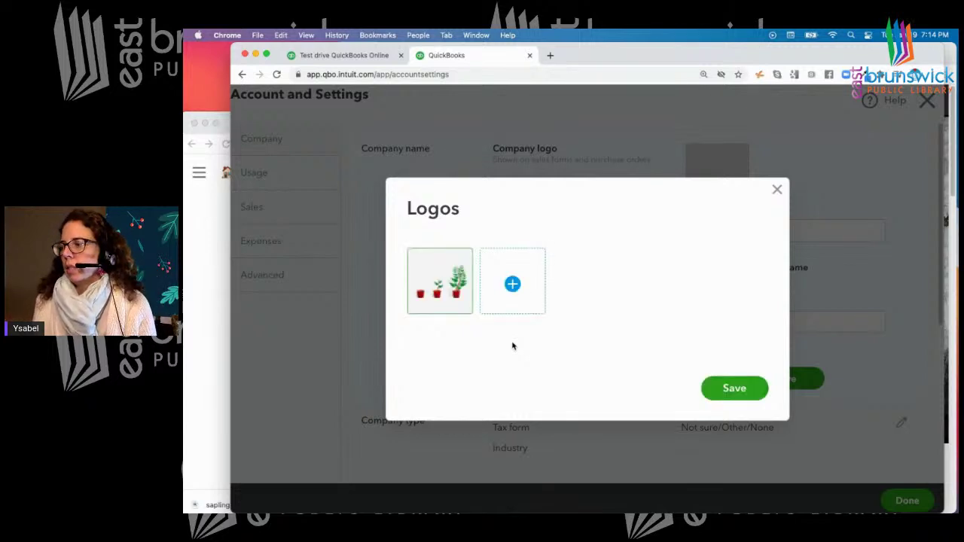
mouse_move(457, 292)
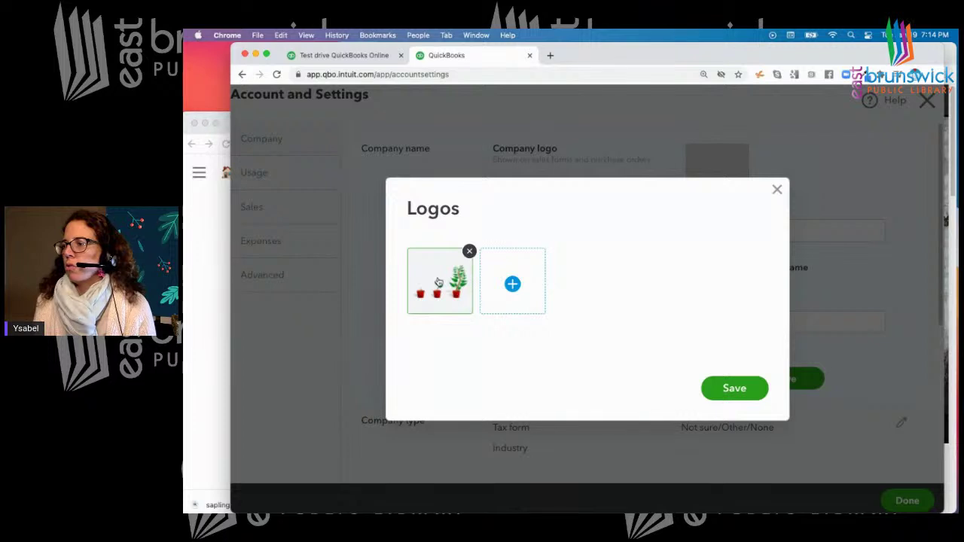
click(728, 392)
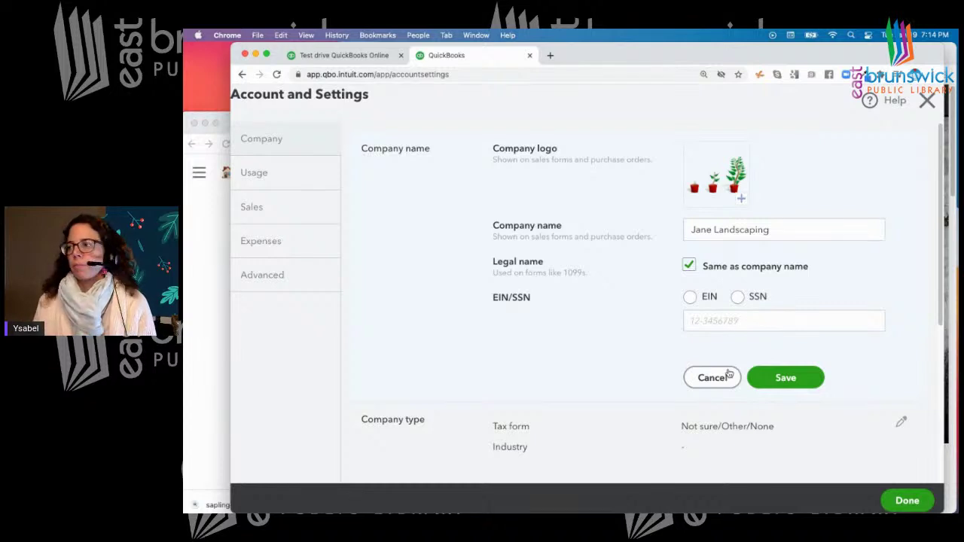
Save the company name section with the new logo, then reopen Account and Settings from the dashboard
mouse_move(636, 296)
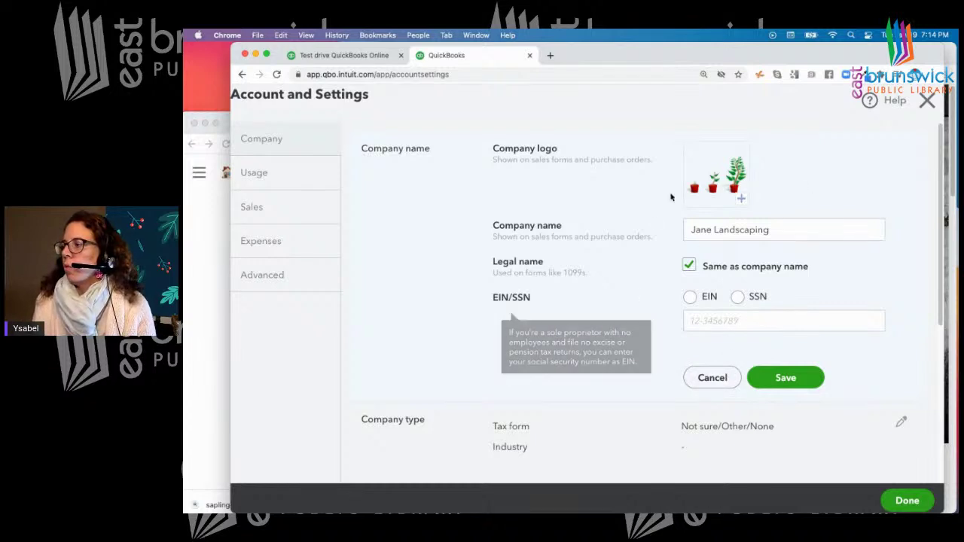
click(789, 379)
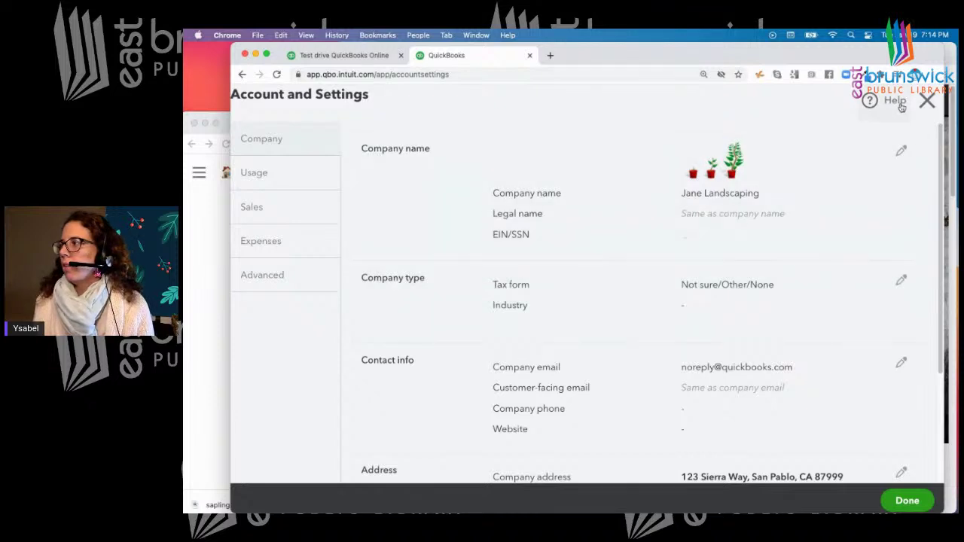
click(927, 102)
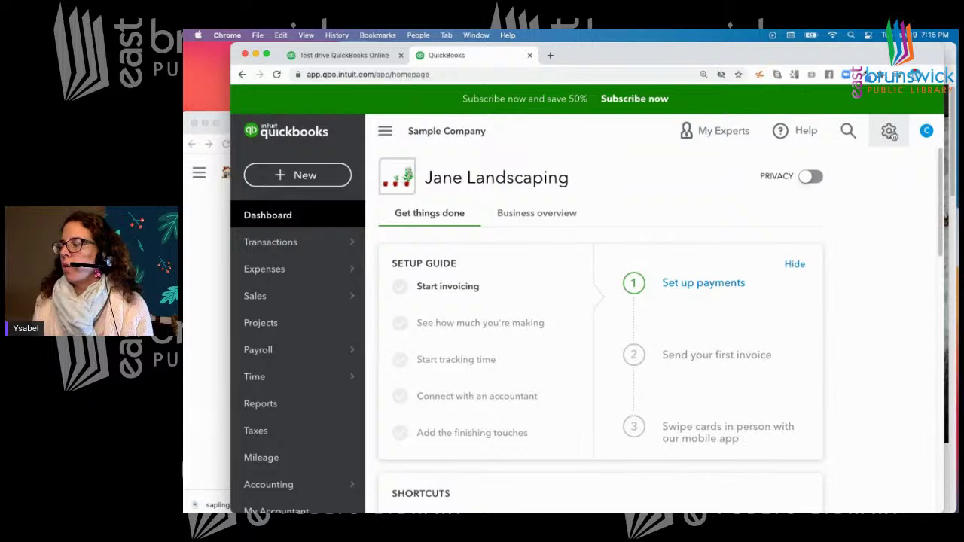
click(892, 134)
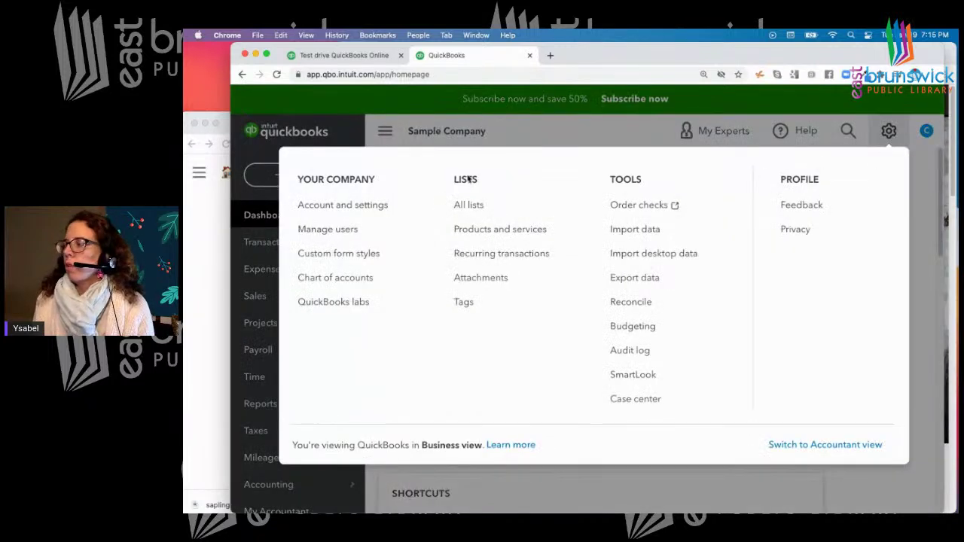
click(329, 207)
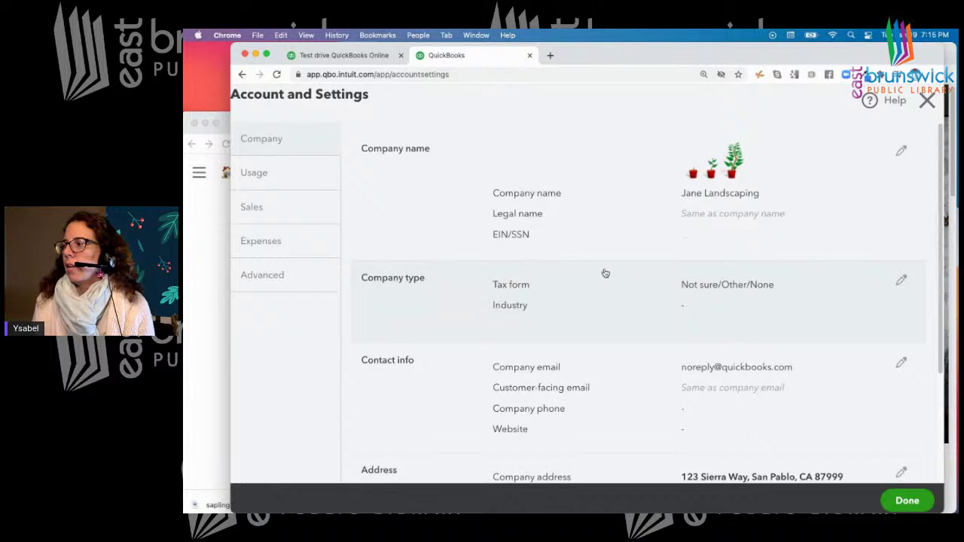
scroll(678, 271, down, 1)
click(902, 266)
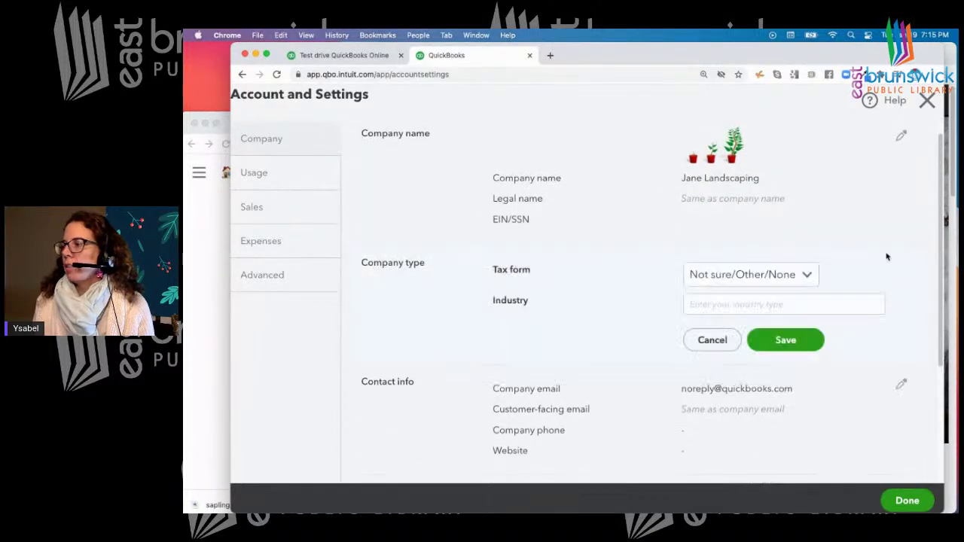
scroll(829, 233, down, 2)
click(806, 240)
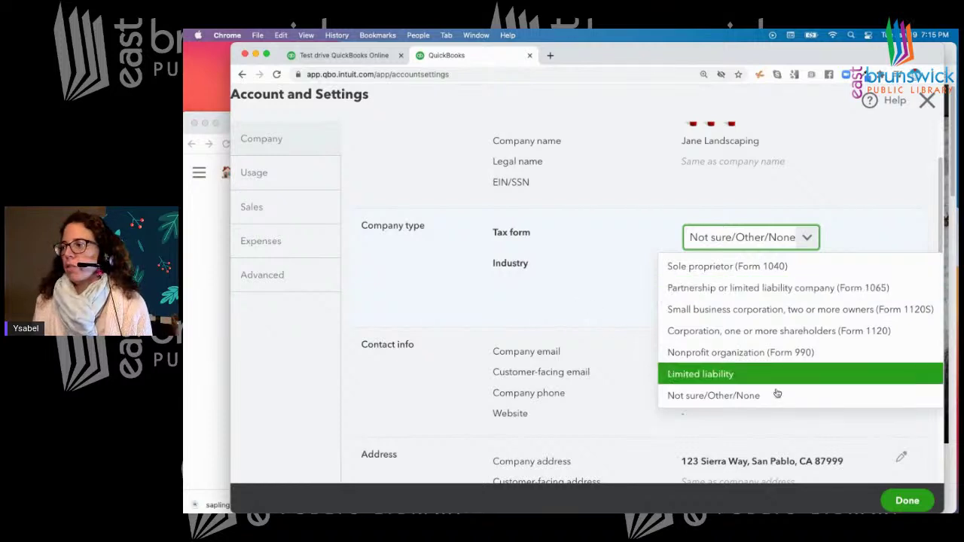
click(742, 396)
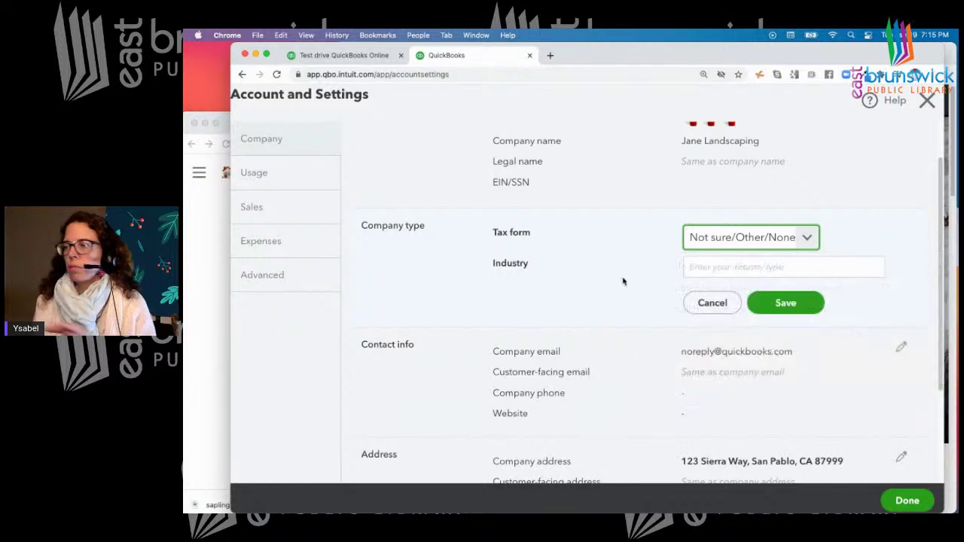
click(748, 267)
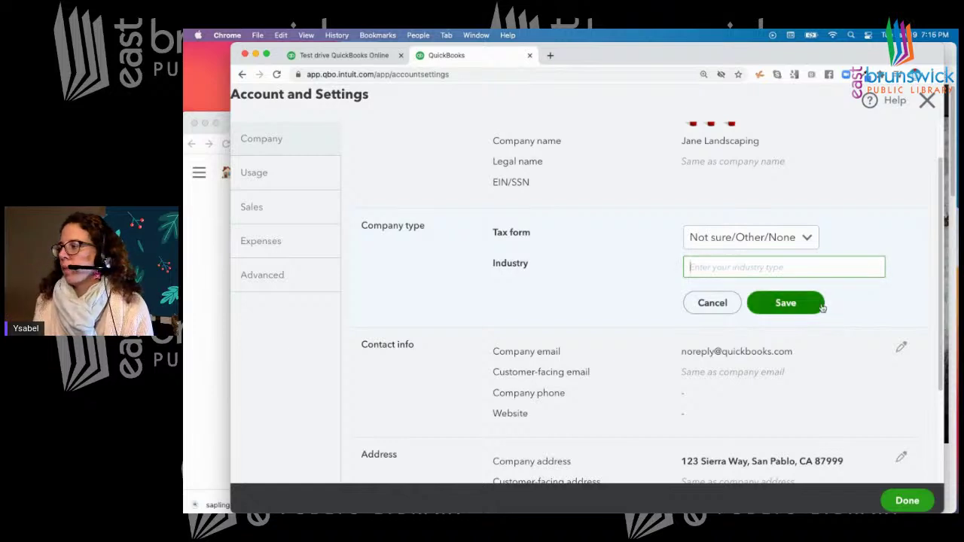
click(794, 306)
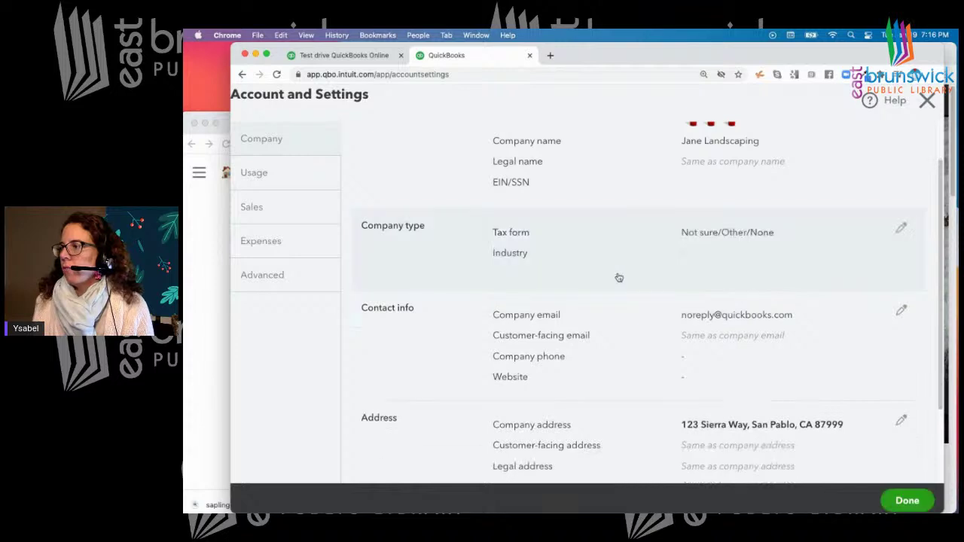
Pick saved addresses for the company email and a separate customer-facing email, then save Contact info
scroll(622, 279, down, 2)
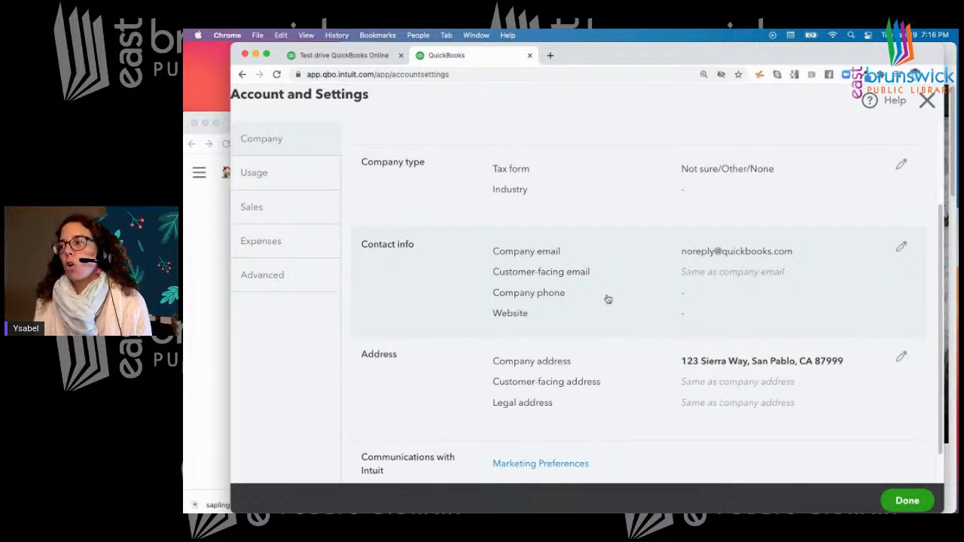
click(901, 247)
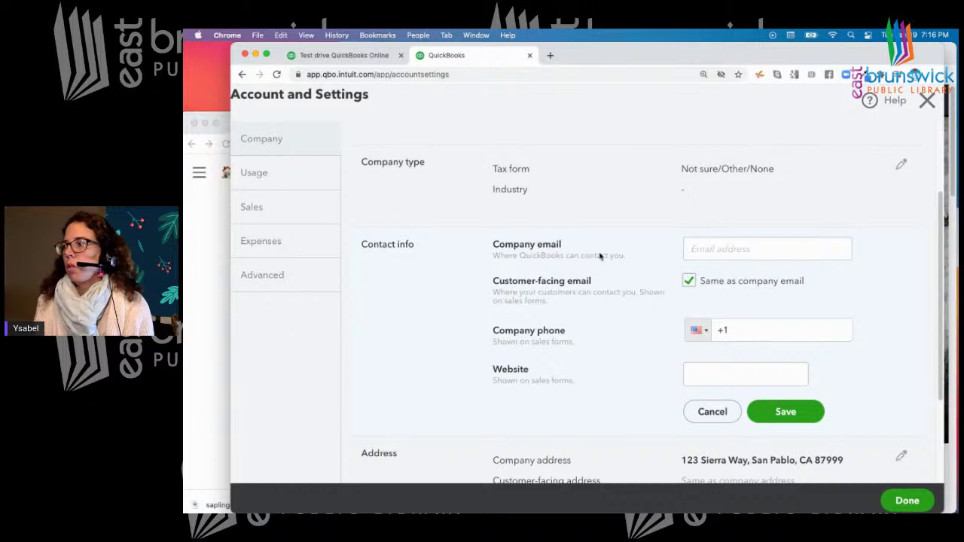
click(733, 253)
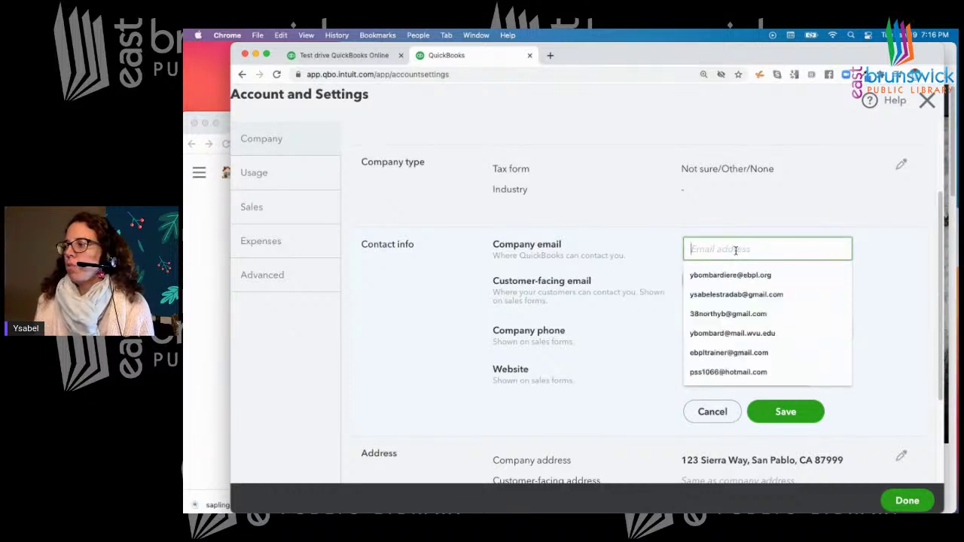
click(729, 352)
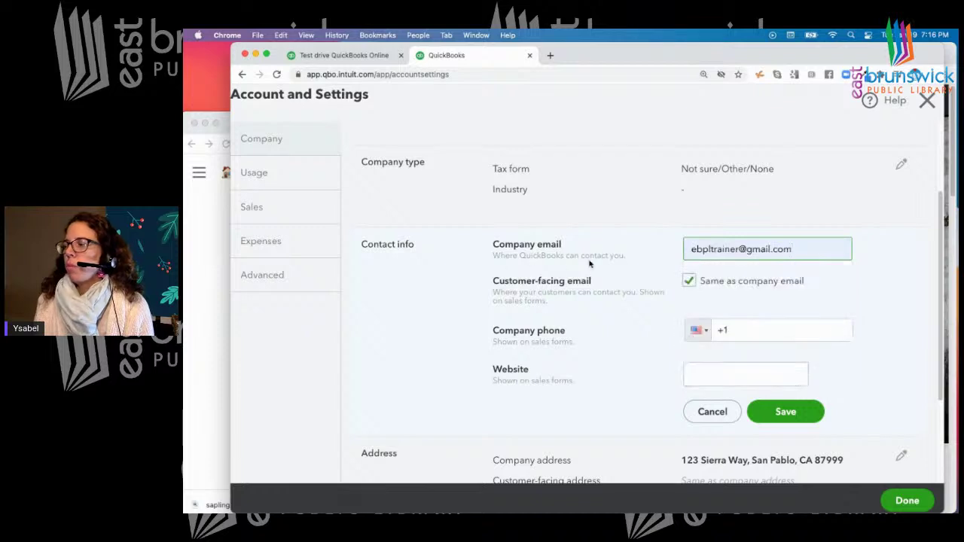
click(688, 281)
click(722, 304)
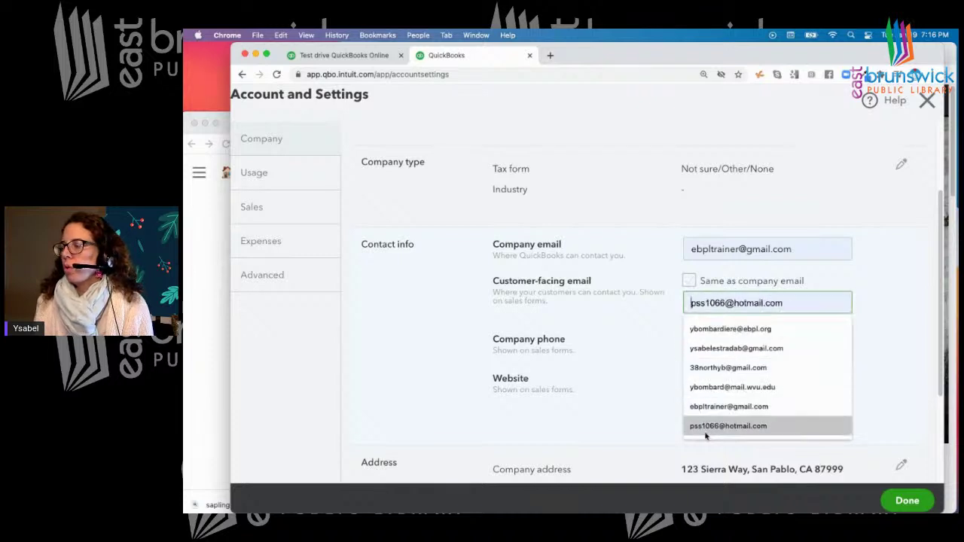
click(712, 387)
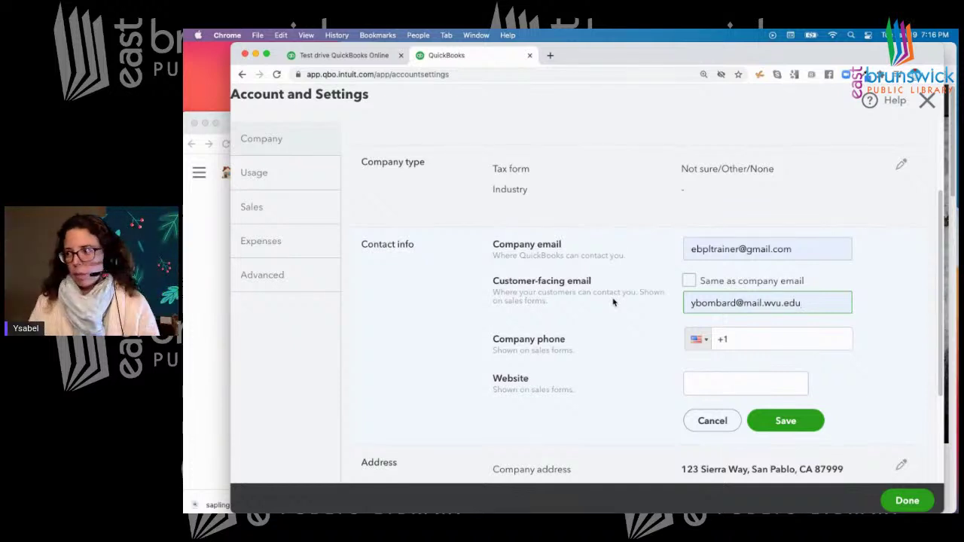
click(807, 338)
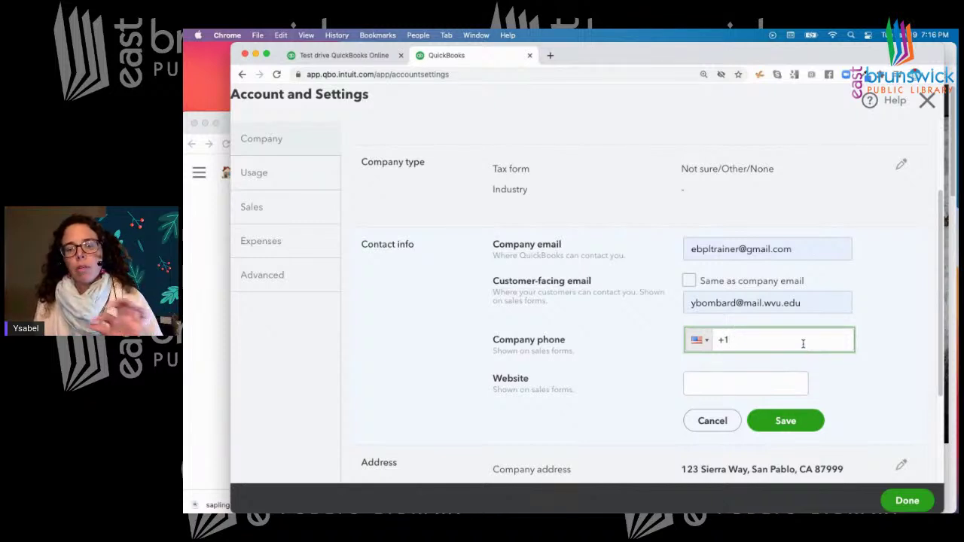
click(700, 384)
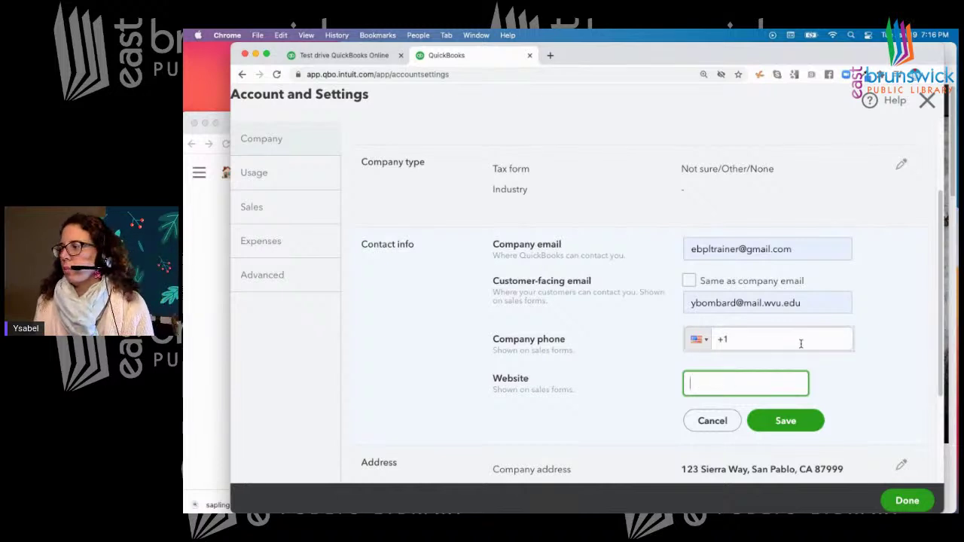
scroll(830, 366, down, 3)
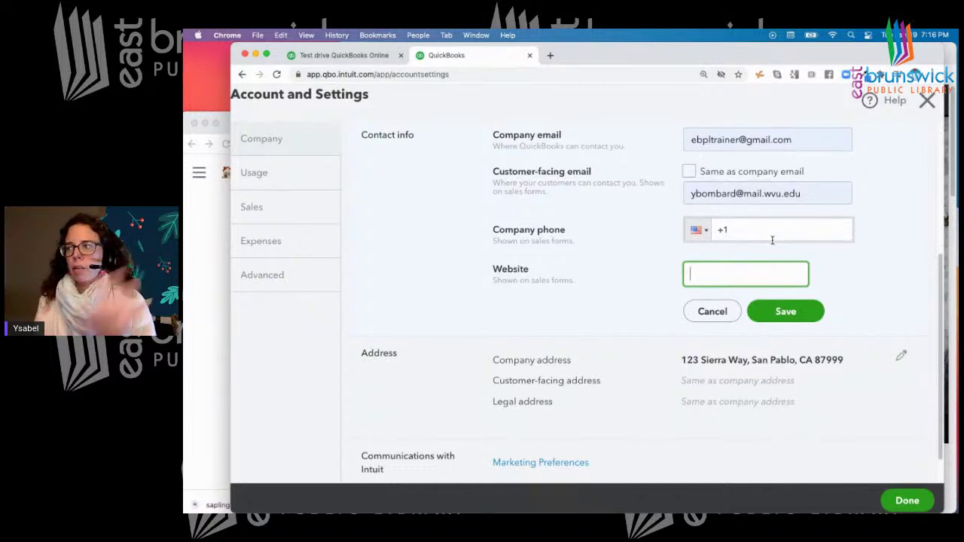
click(778, 315)
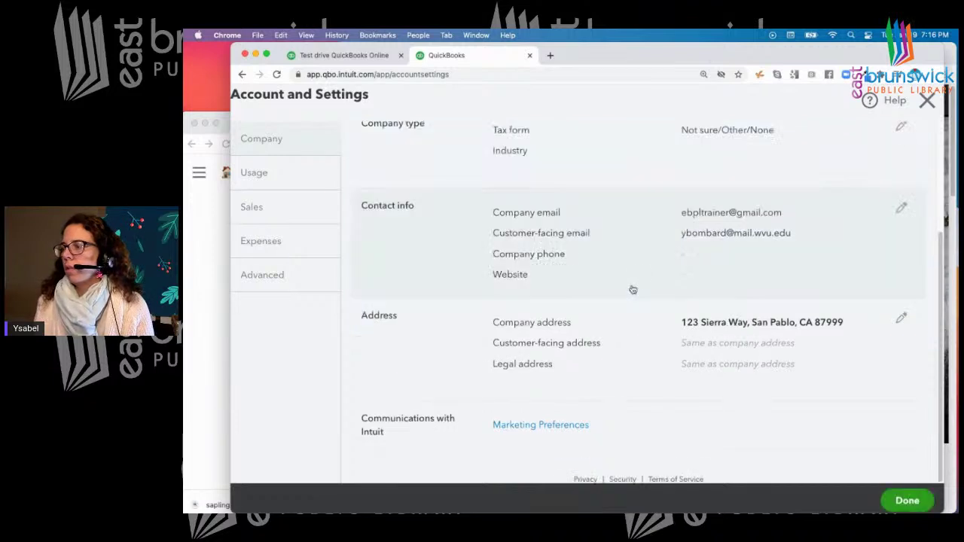
Uncheck 'Same as company address' and choose a suggested East Brunswick PO Box as the customer-facing address
click(901, 317)
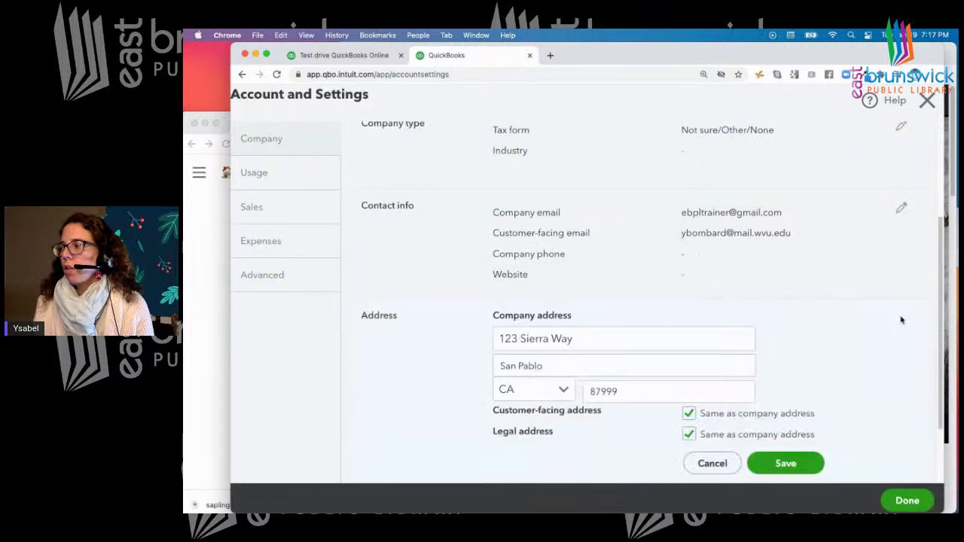
scroll(848, 312, down, 1)
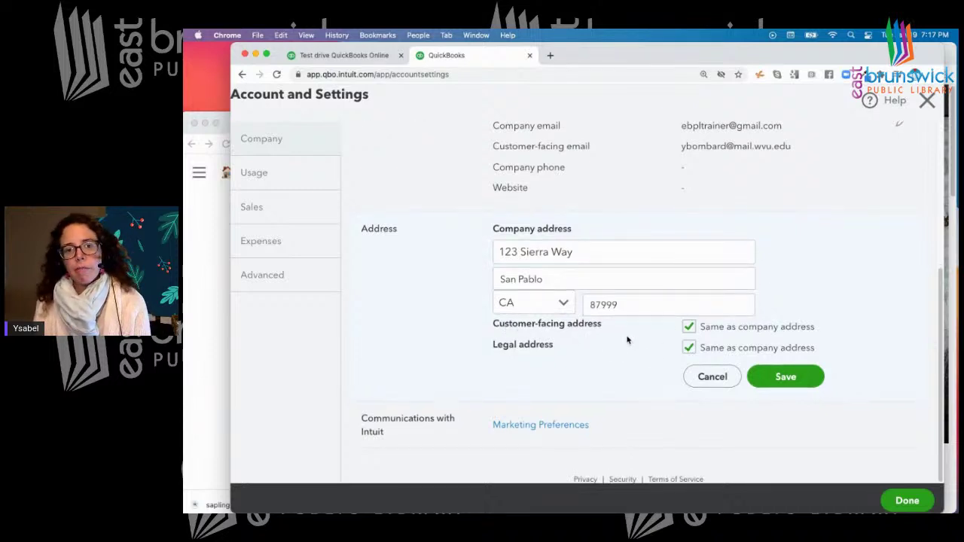
click(689, 326)
click(521, 367)
scroll(522, 367, down, 2)
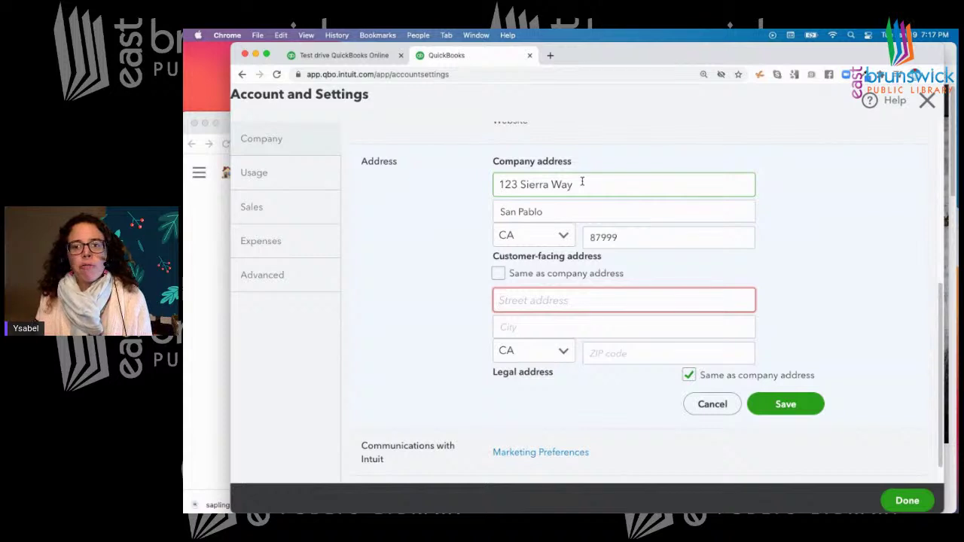
text(PO Box)
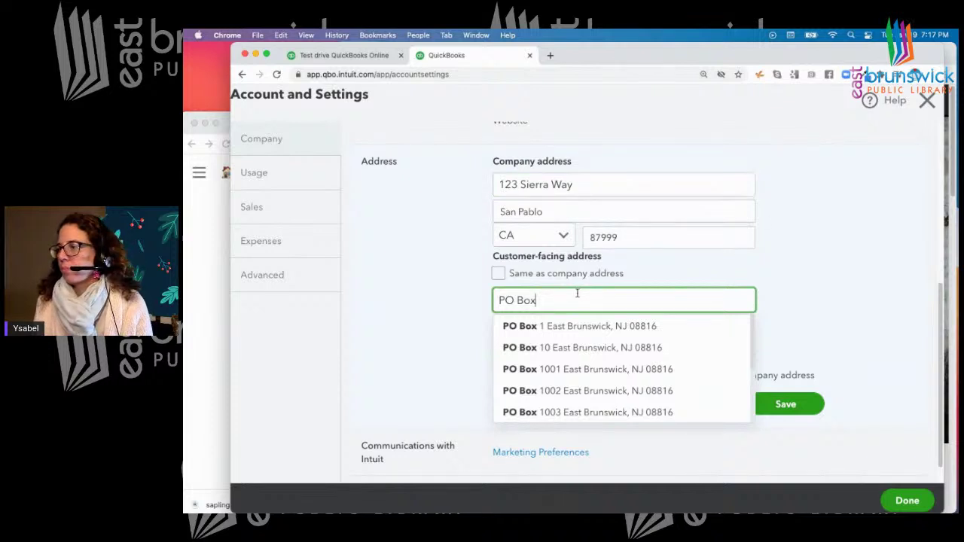
click(577, 326)
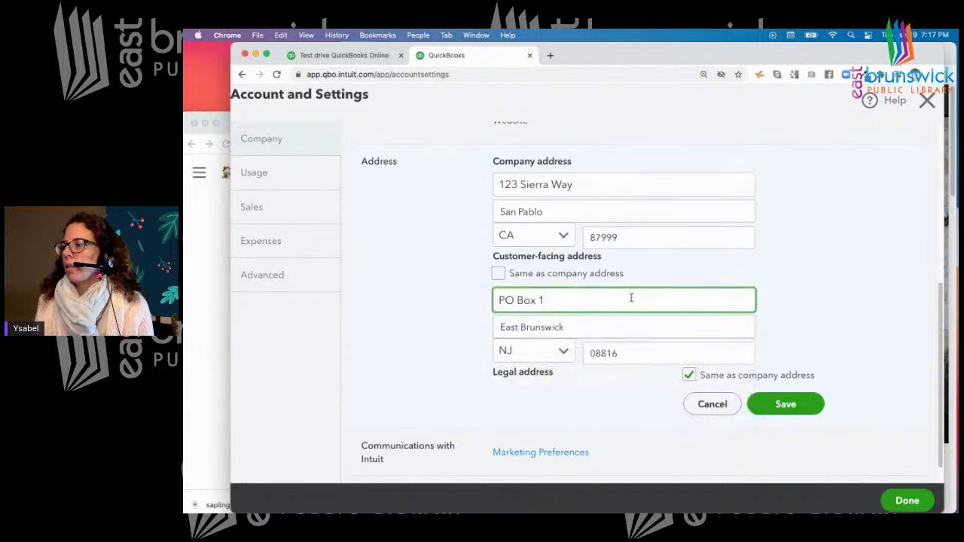
scroll(631, 295, down, 1)
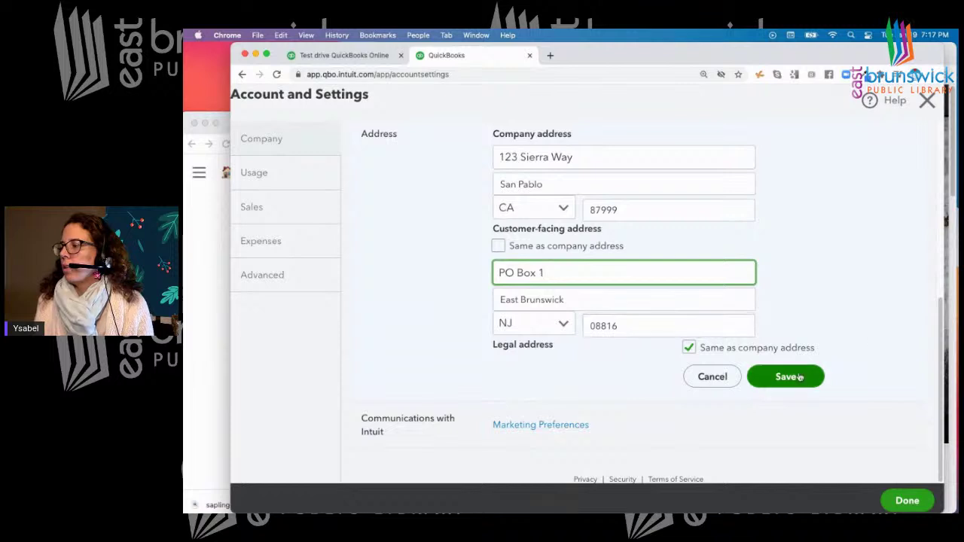
Give the legal address a separate suggested West New York address and save all addresses
click(689, 347)
scroll(674, 355, down, 2)
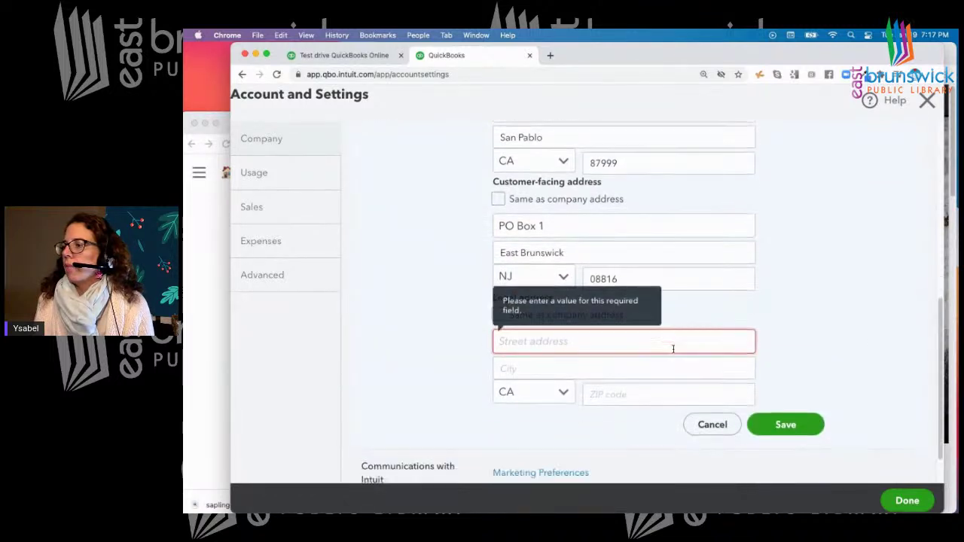
click(595, 342)
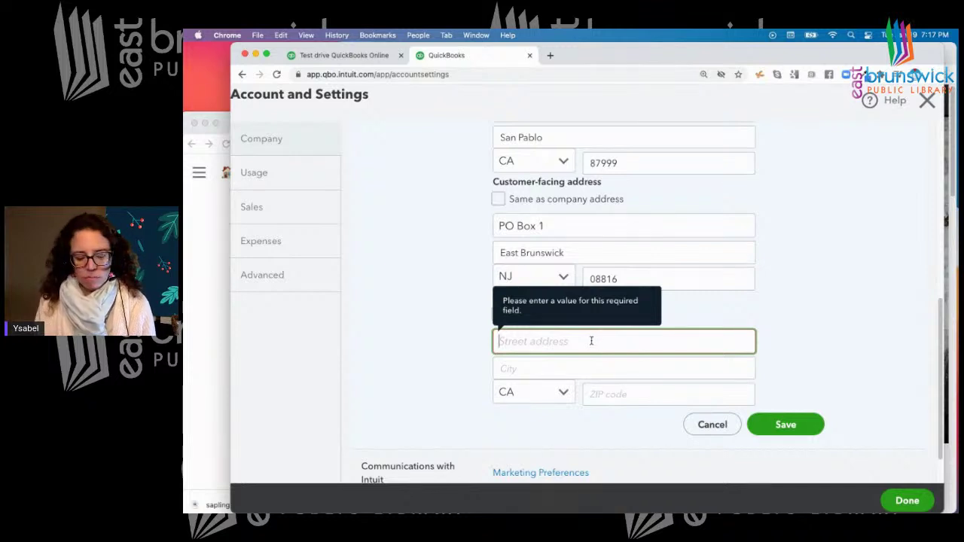
text(one a)
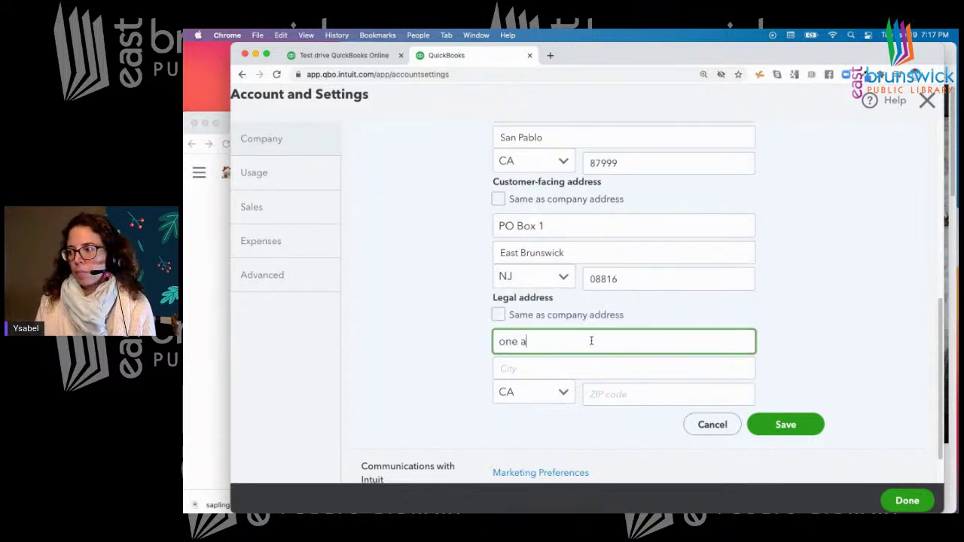
key(BackSpace)
key(BackSpace)
key(BackSpace)
text(1 ave)
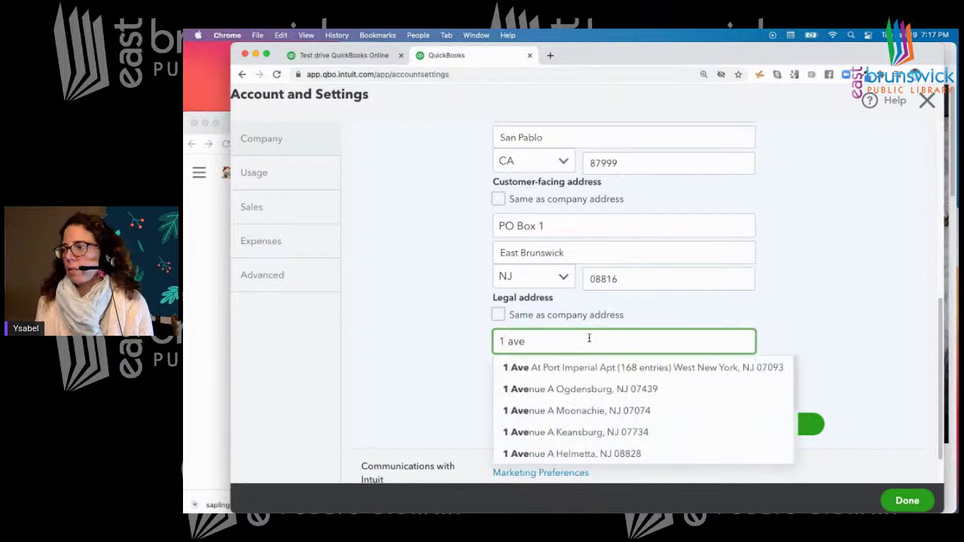
click(613, 366)
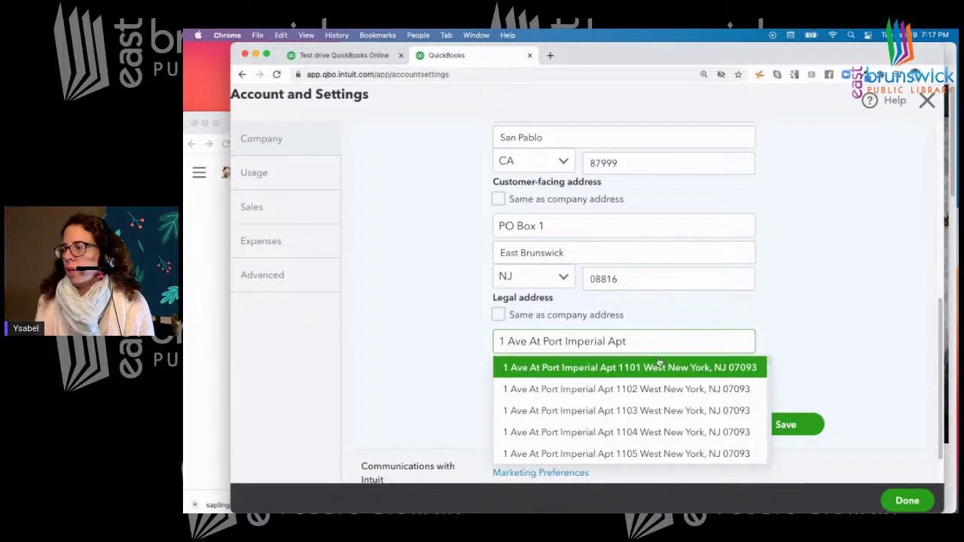
click(655, 365)
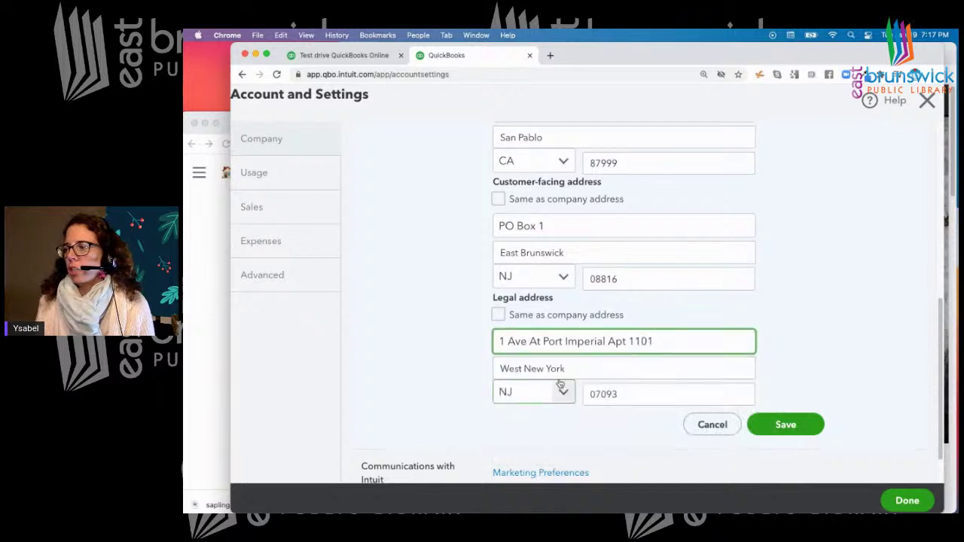
scroll(785, 269, down, 2)
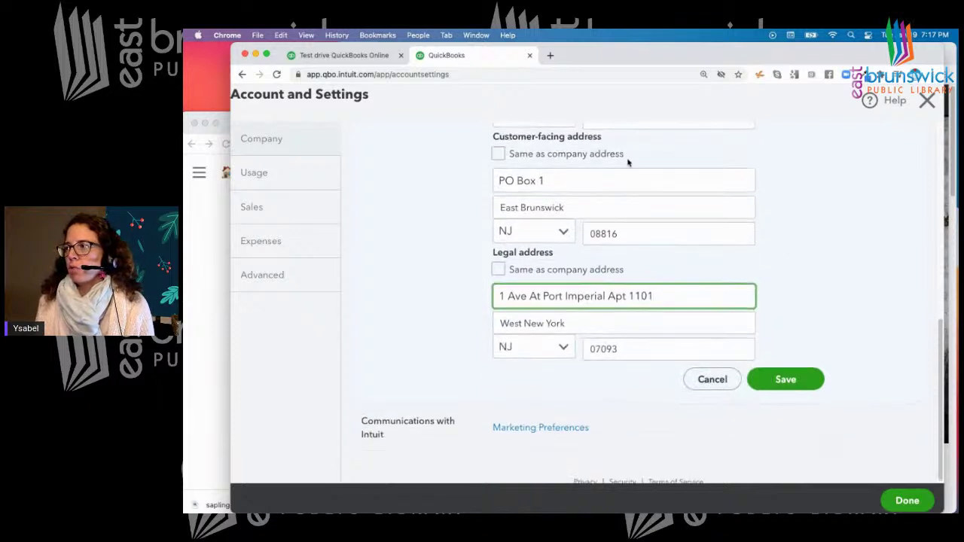
scroll(632, 164, up, 2)
scroll(841, 258, down, 3)
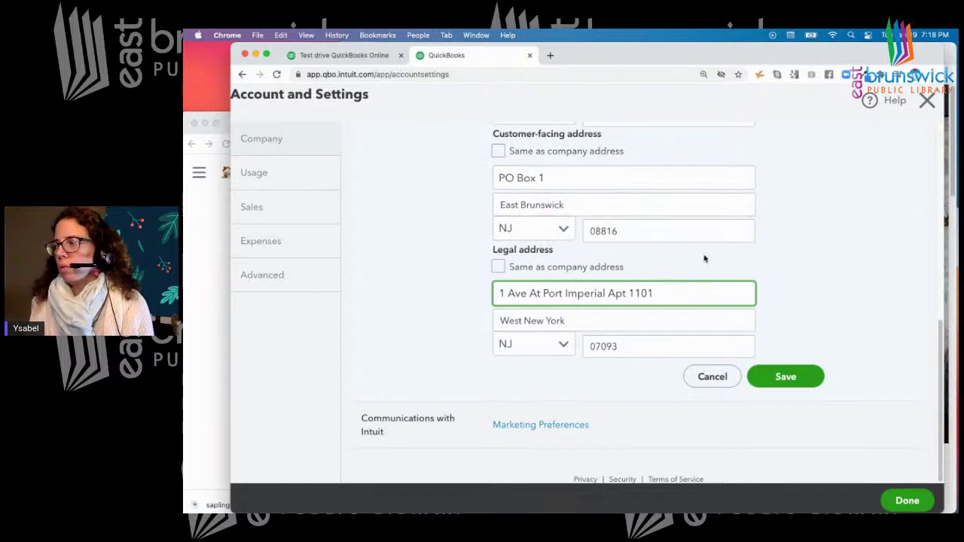
click(796, 379)
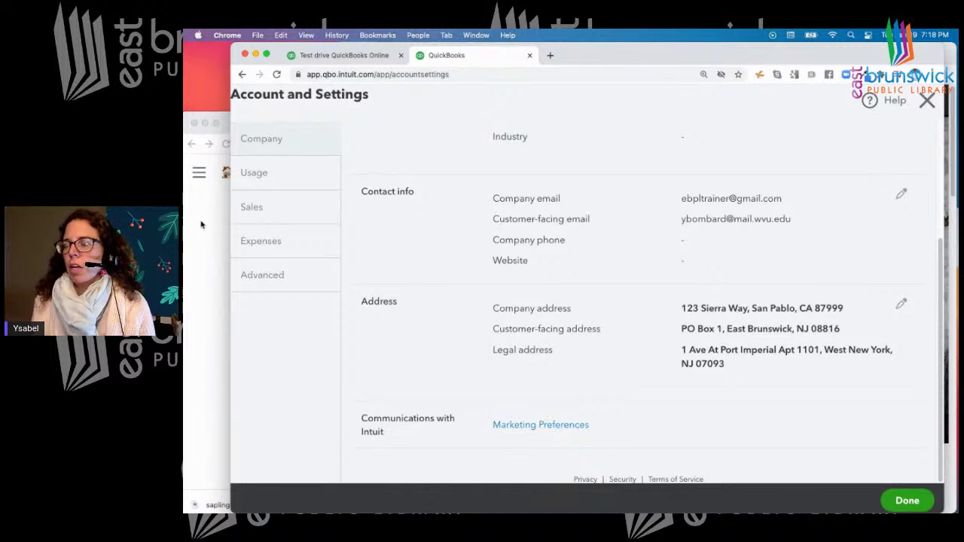
click(272, 279)
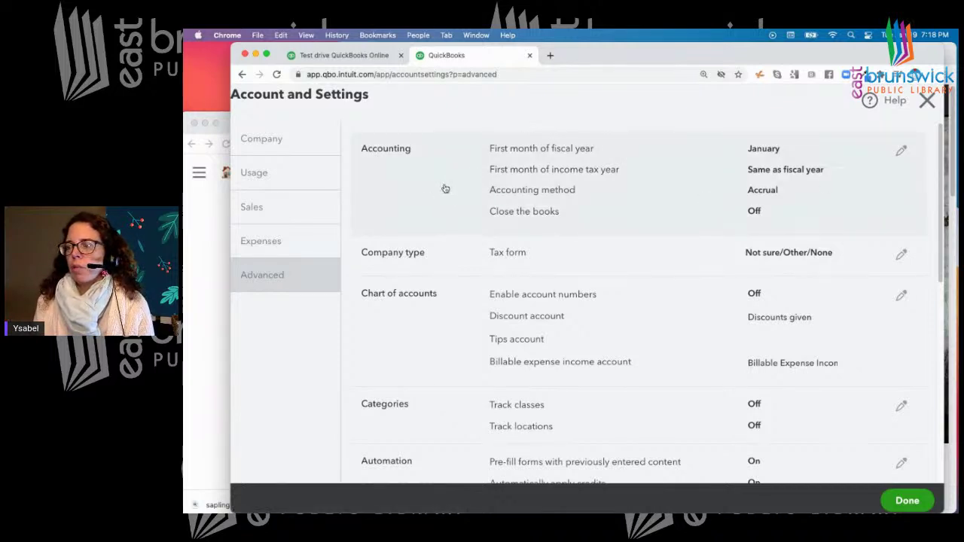
Set June as the first month of the fiscal year, keeping income tax year 'Same as fiscal year'
click(287, 149)
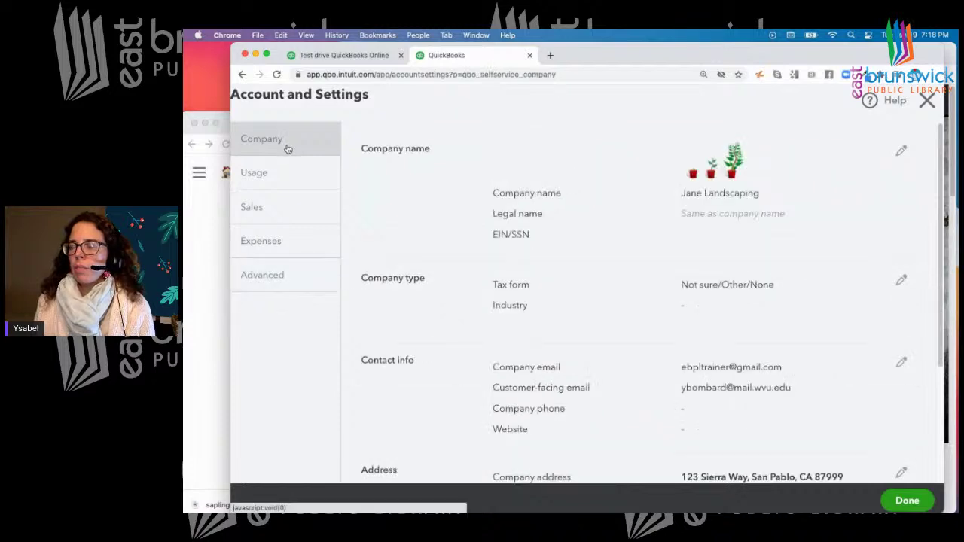
click(281, 282)
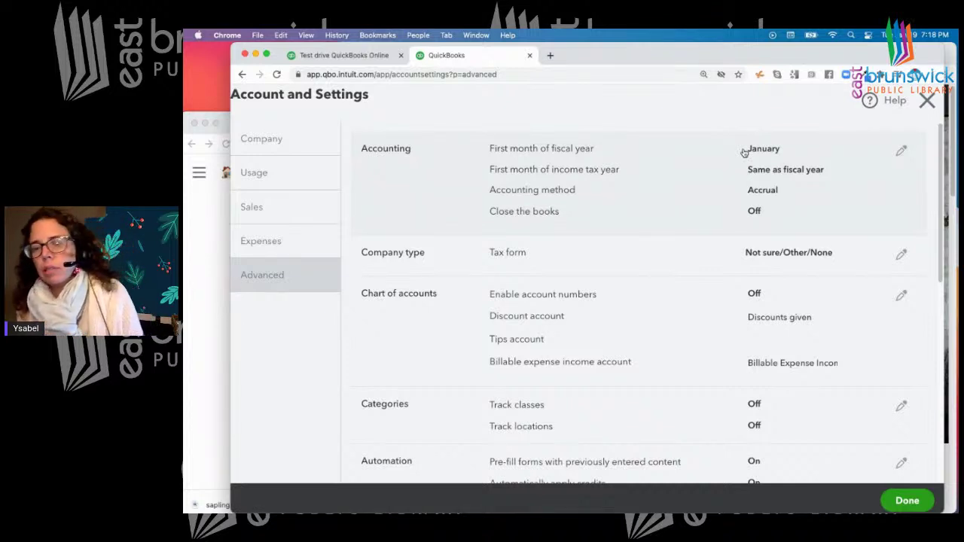
click(902, 151)
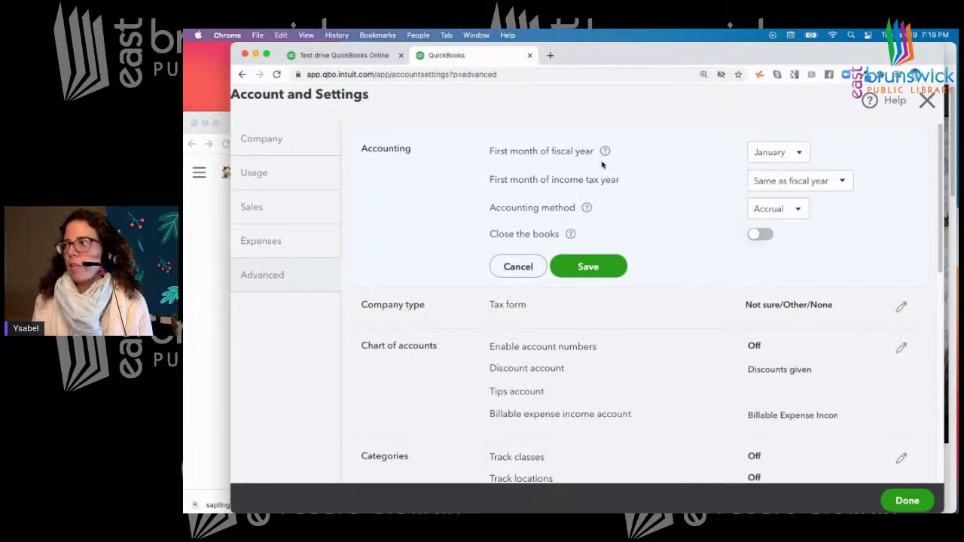
mouse_move(606, 152)
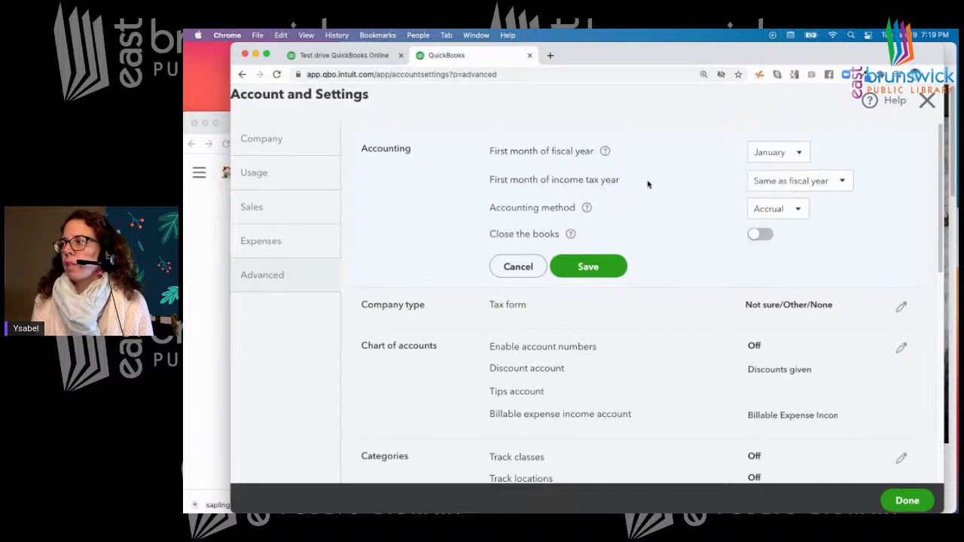
click(845, 183)
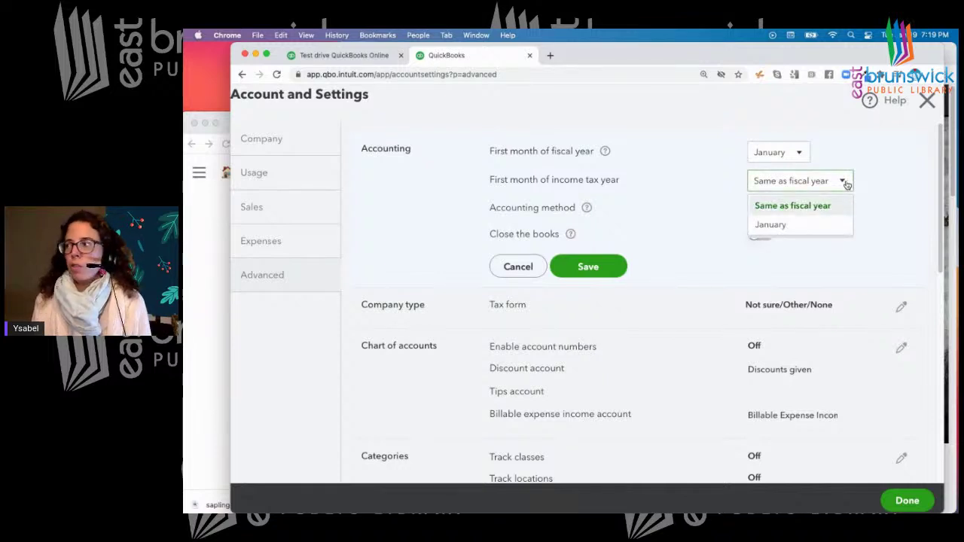
click(798, 154)
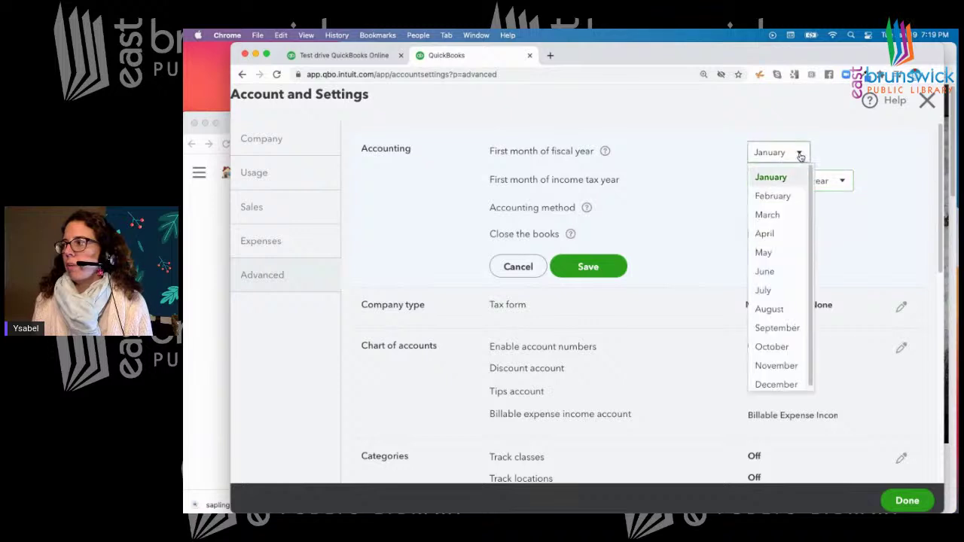
click(774, 275)
click(845, 183)
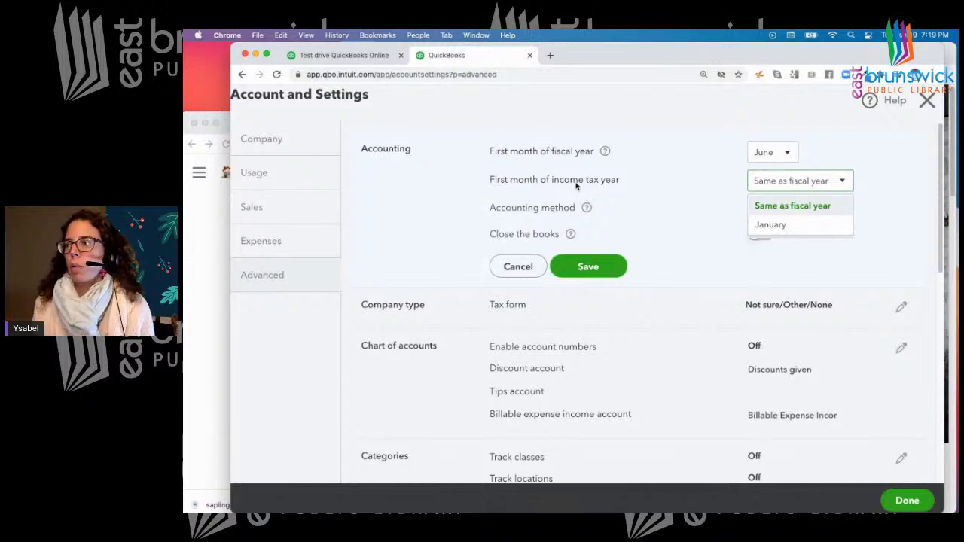
click(679, 164)
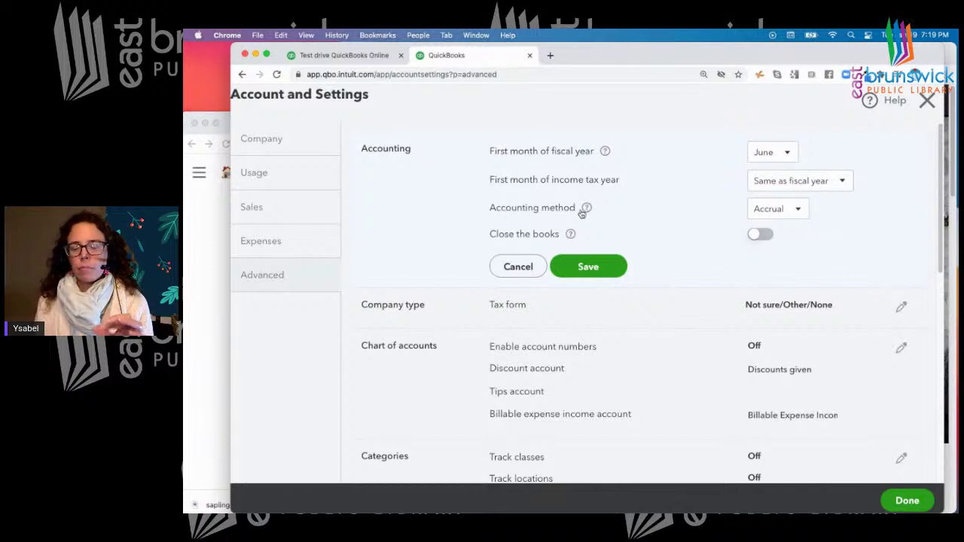
click(206, 234)
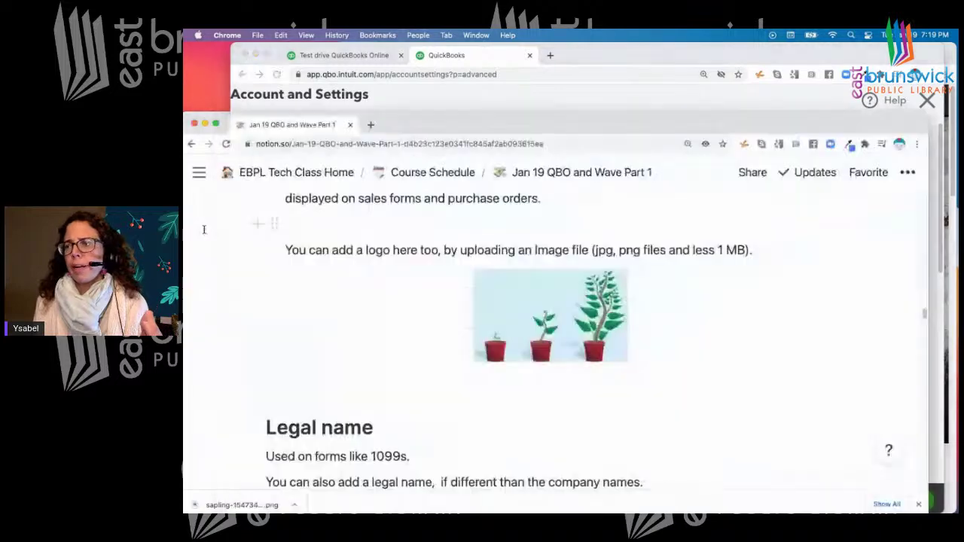
Scroll the Notion notes to the Accounting section, then bring QuickBooks settings back to the front
scroll(349, 344, down, 10)
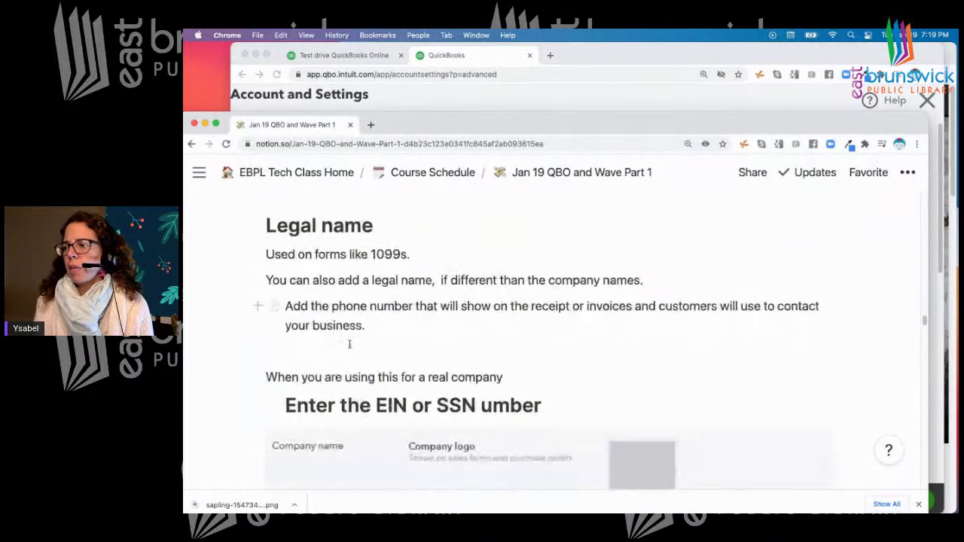
scroll(350, 343, down, 10)
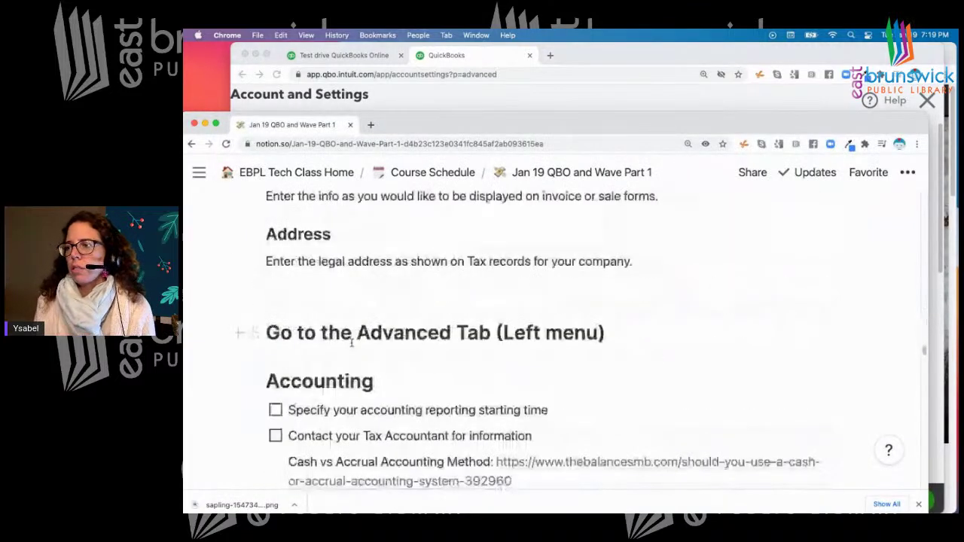
scroll(351, 343, down, 5)
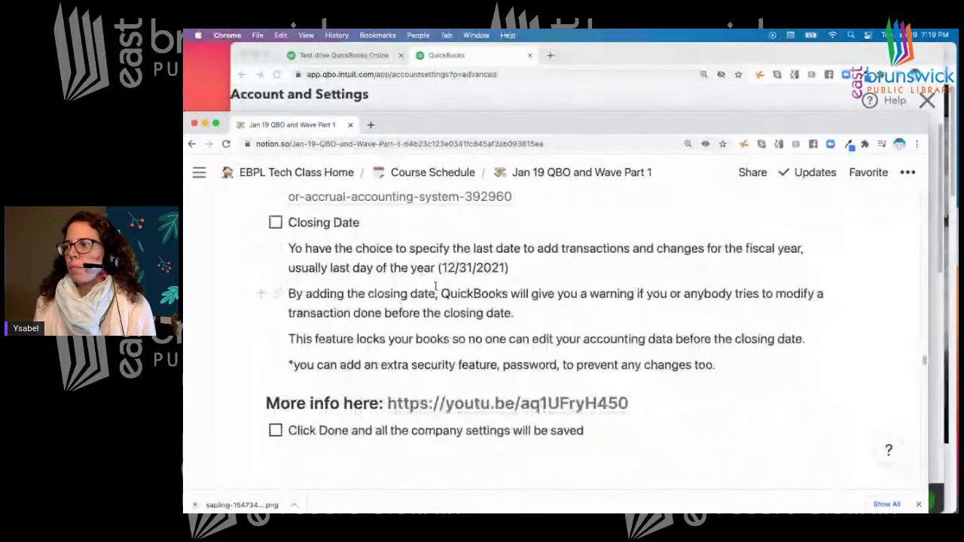
scroll(434, 286, up, 5)
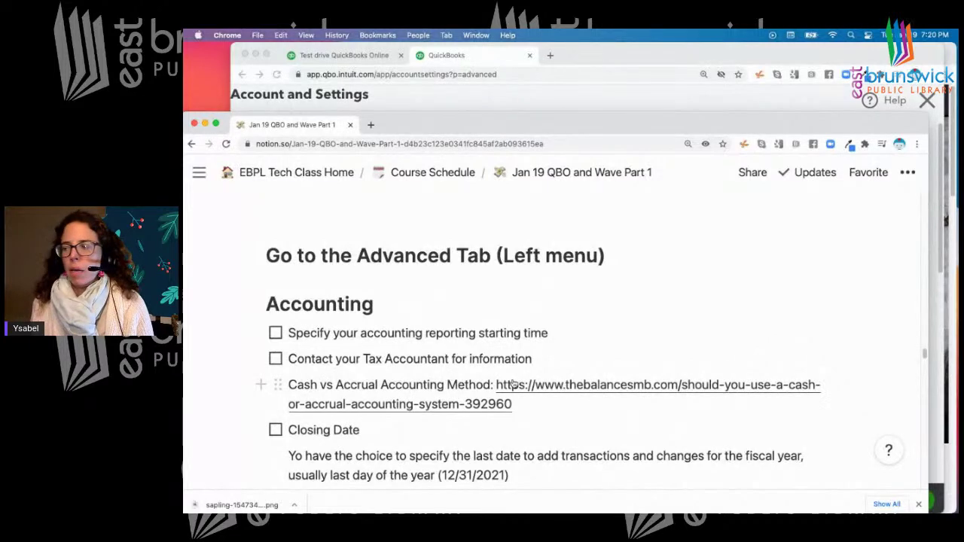
click(647, 60)
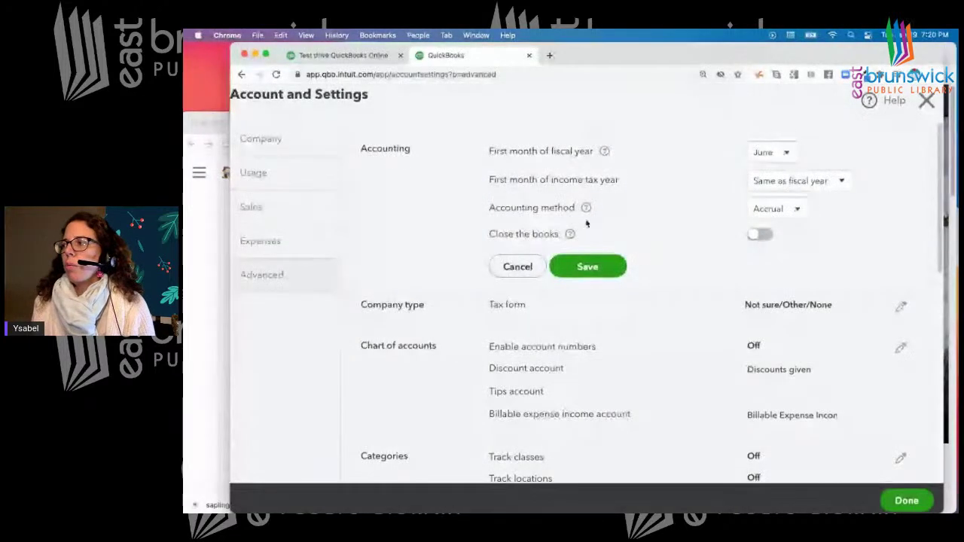
click(796, 209)
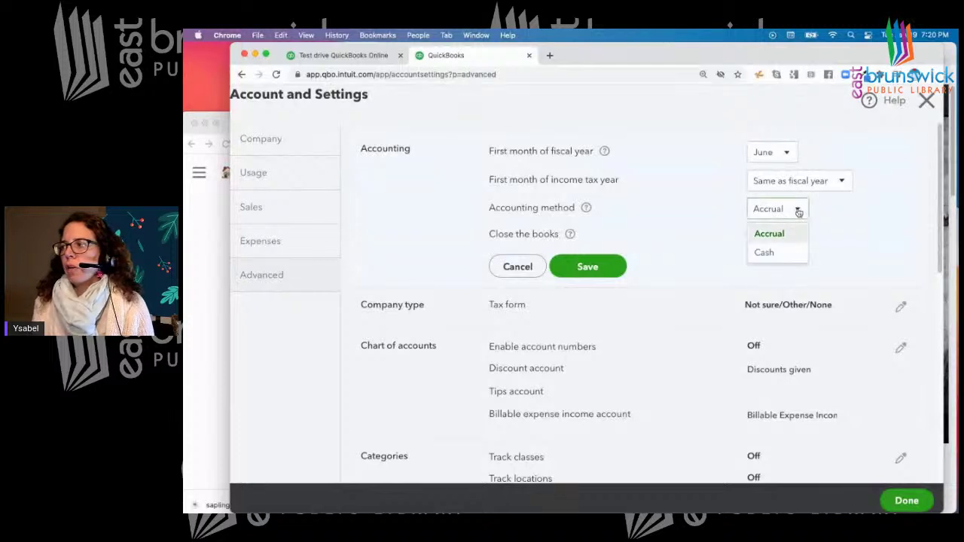
click(792, 233)
click(798, 210)
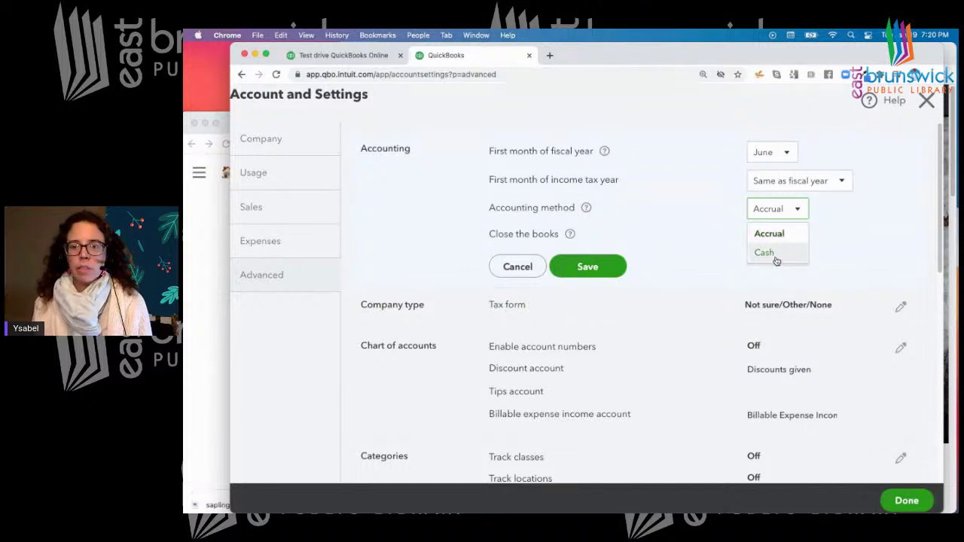
click(847, 235)
click(212, 350)
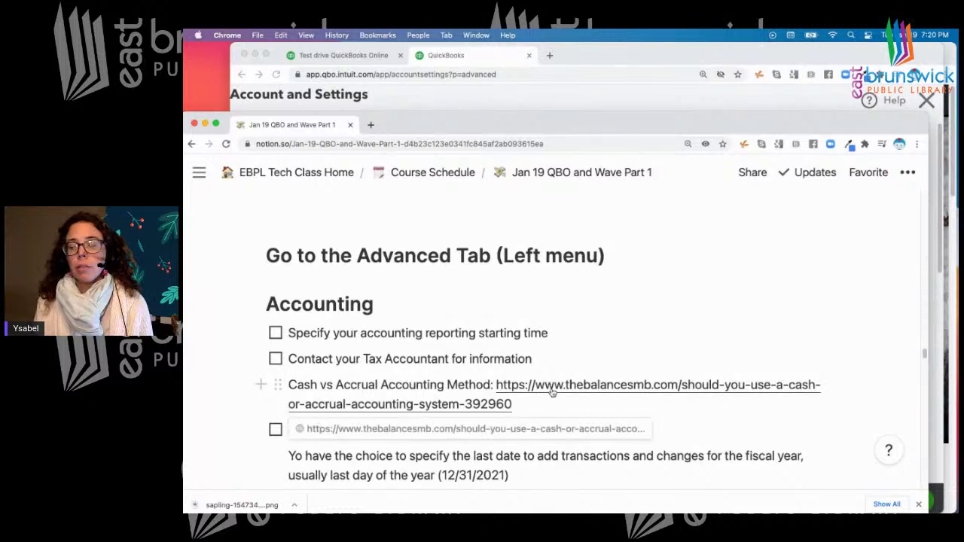
click(607, 63)
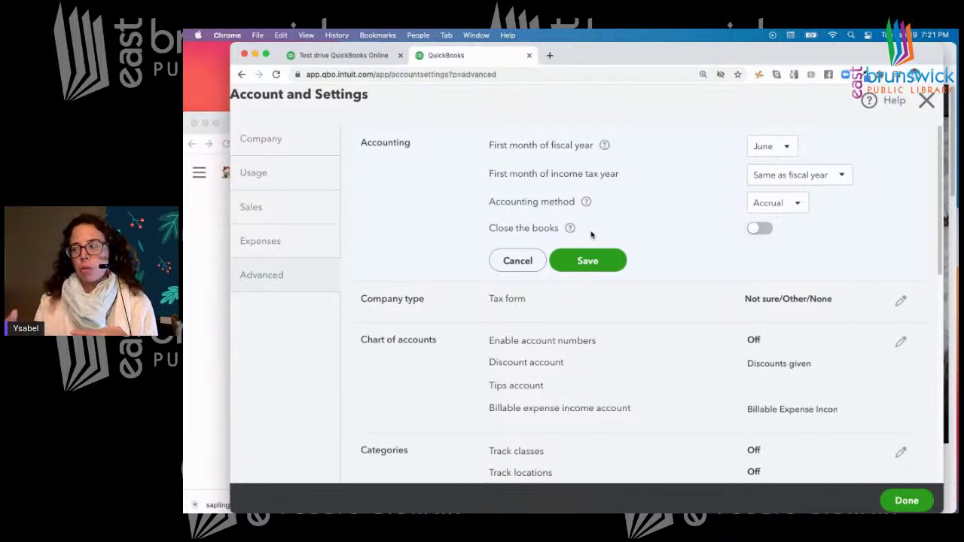
Switch on Close the books and enter 12/31/2021 as the closing date, retrying once
click(763, 229)
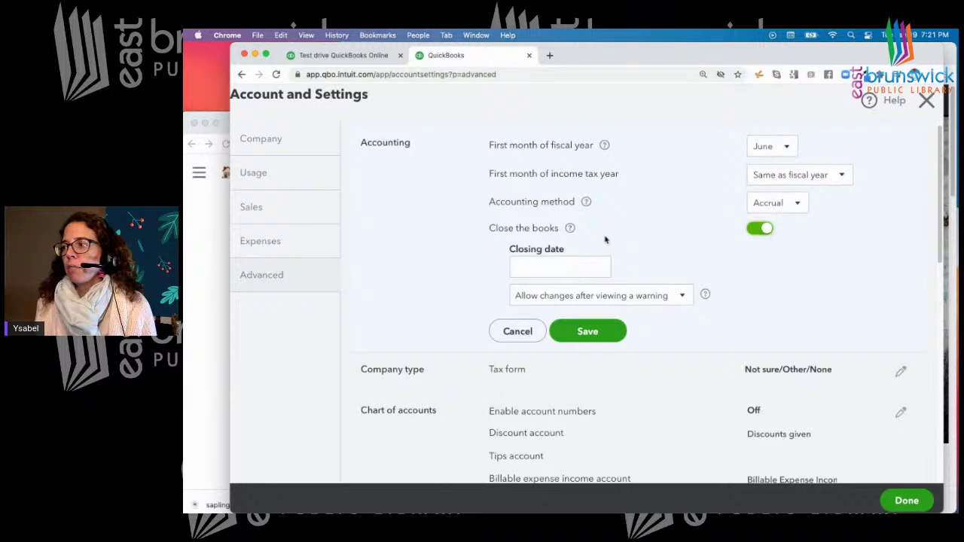
click(555, 266)
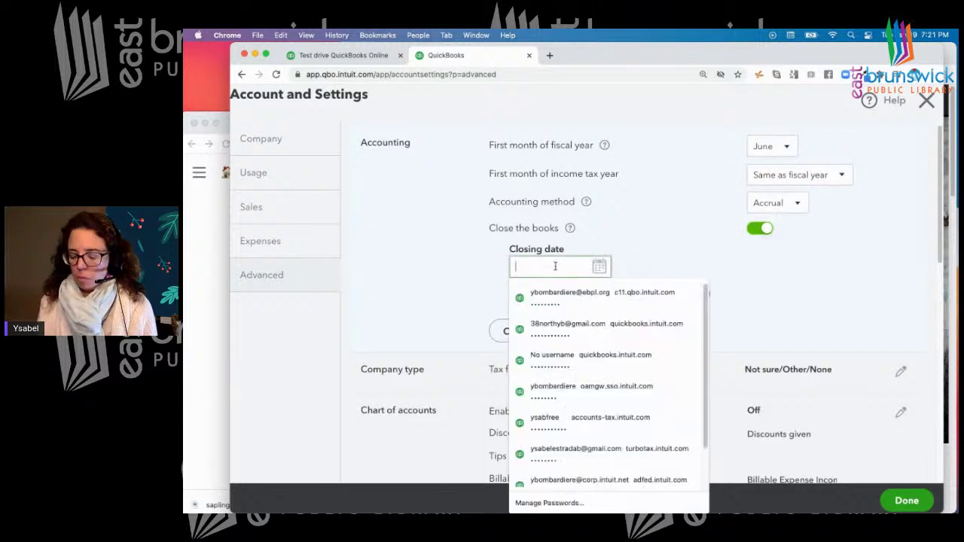
text(12/)
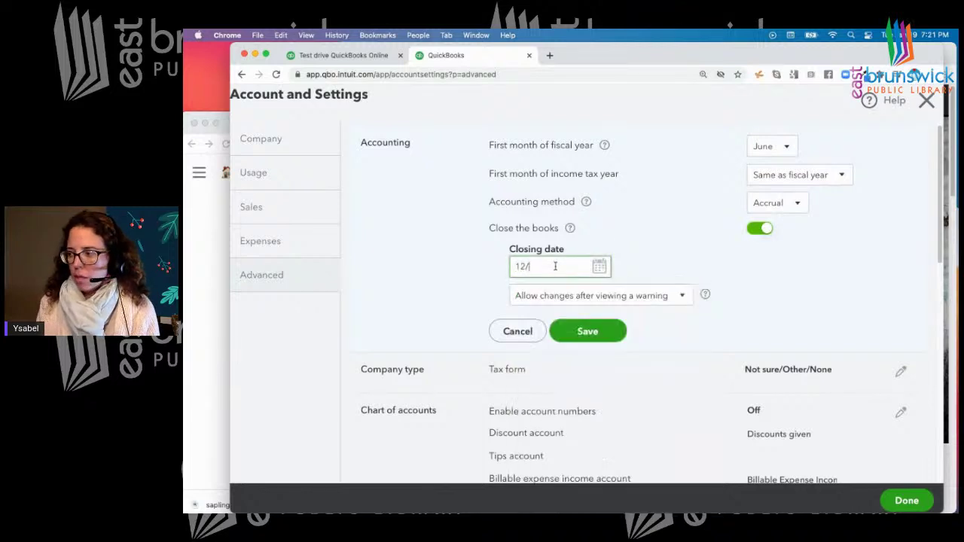
text(31/)
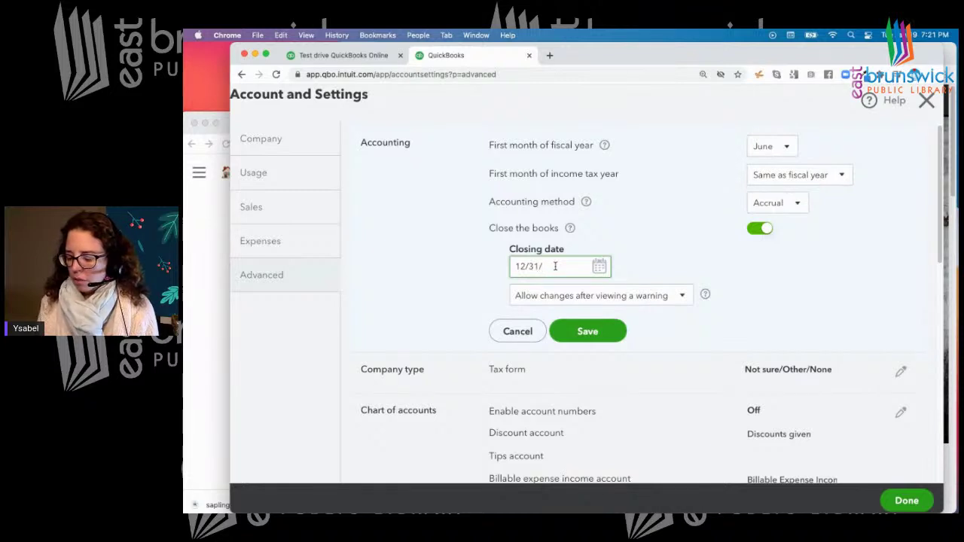
text(2021)
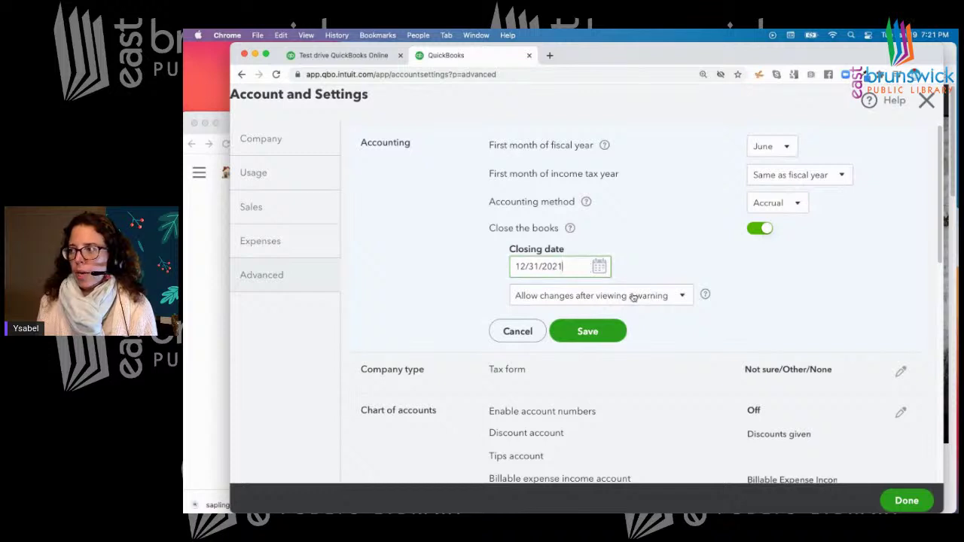
click(753, 230)
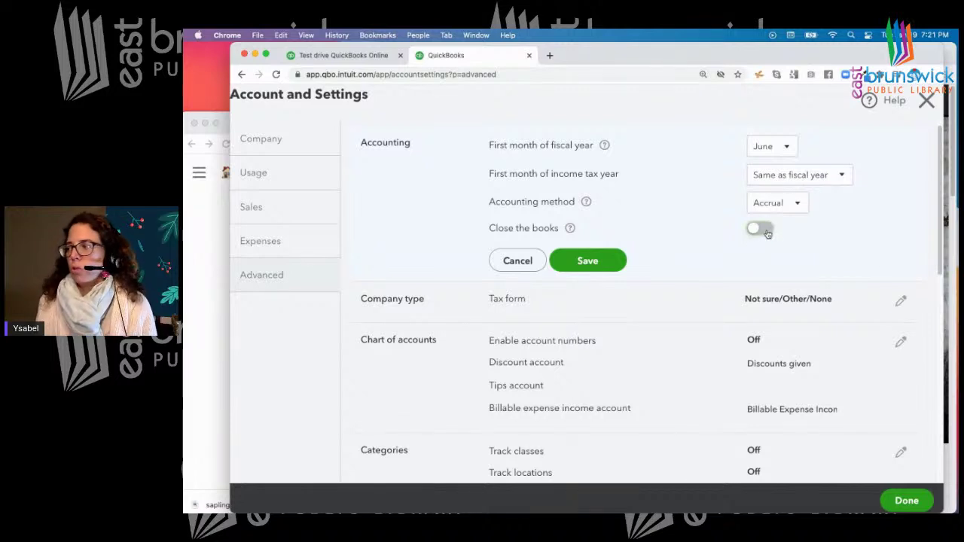
click(766, 233)
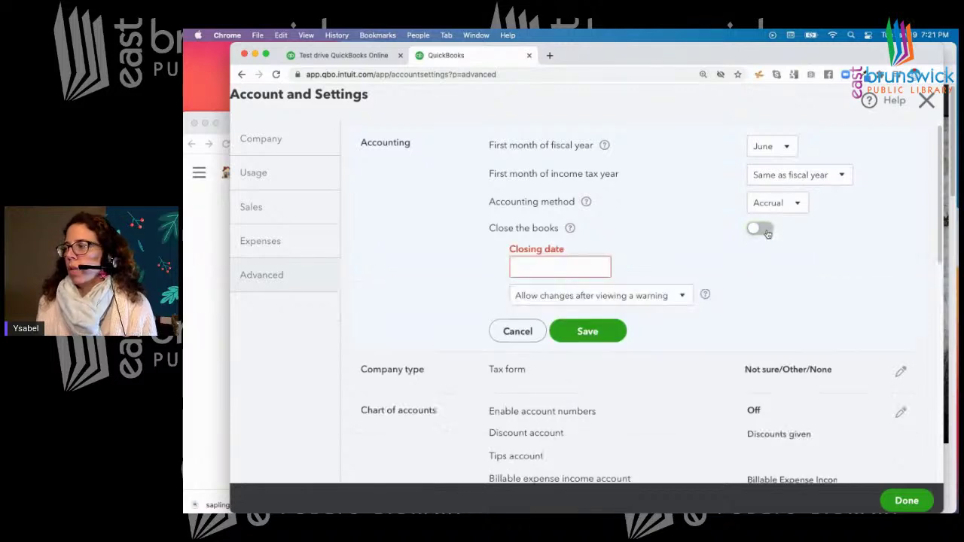
click(572, 268)
text(12/)
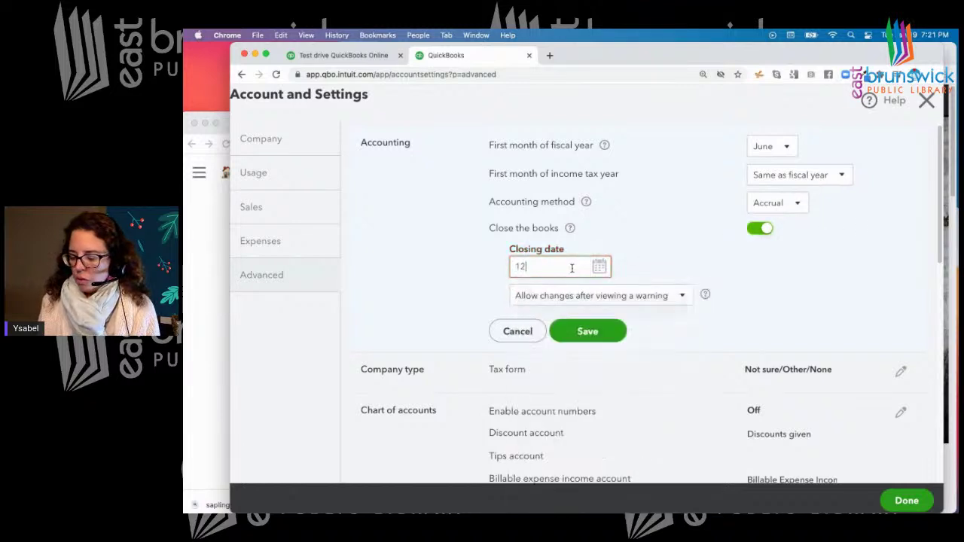
text(31/)
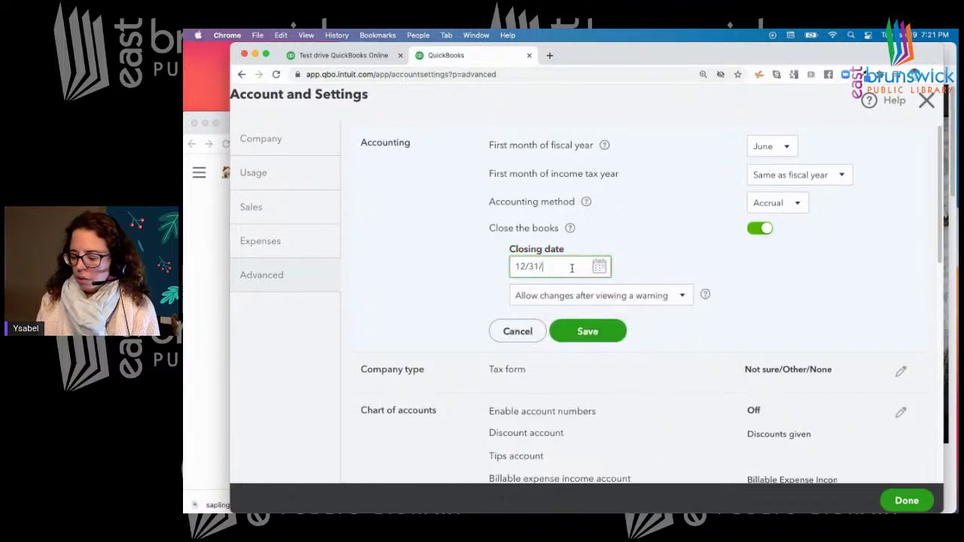
text(2021)
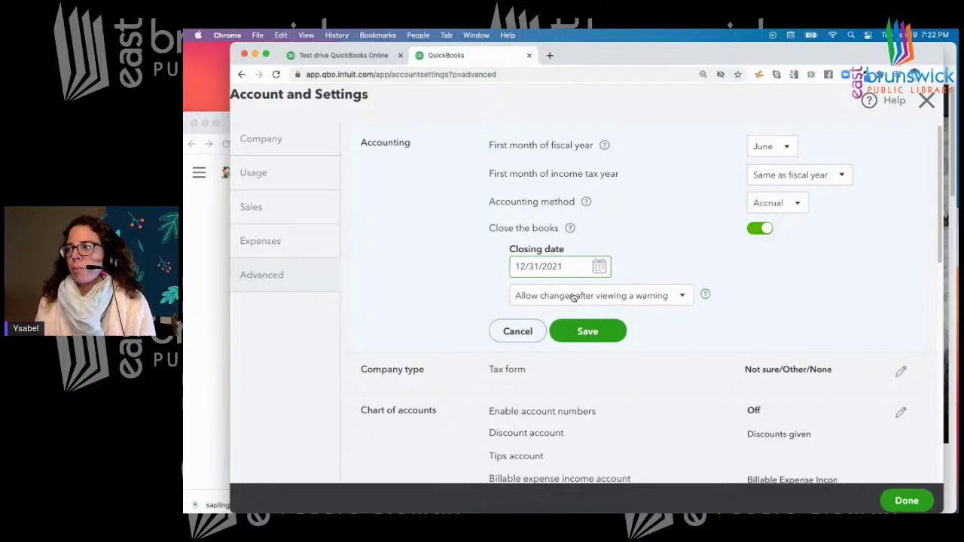
Try requiring a password for closed-period changes, then revert to warning-only changes
click(684, 298)
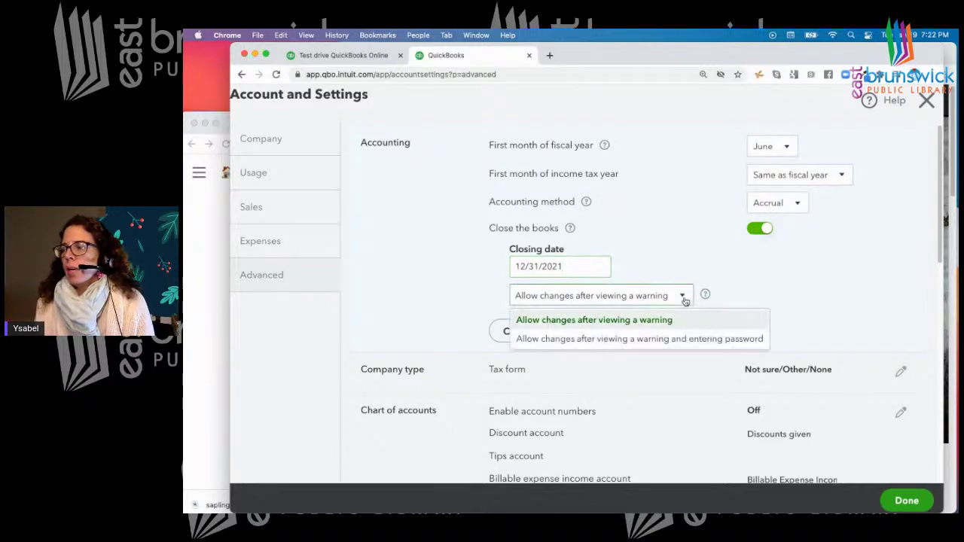
click(581, 340)
click(594, 332)
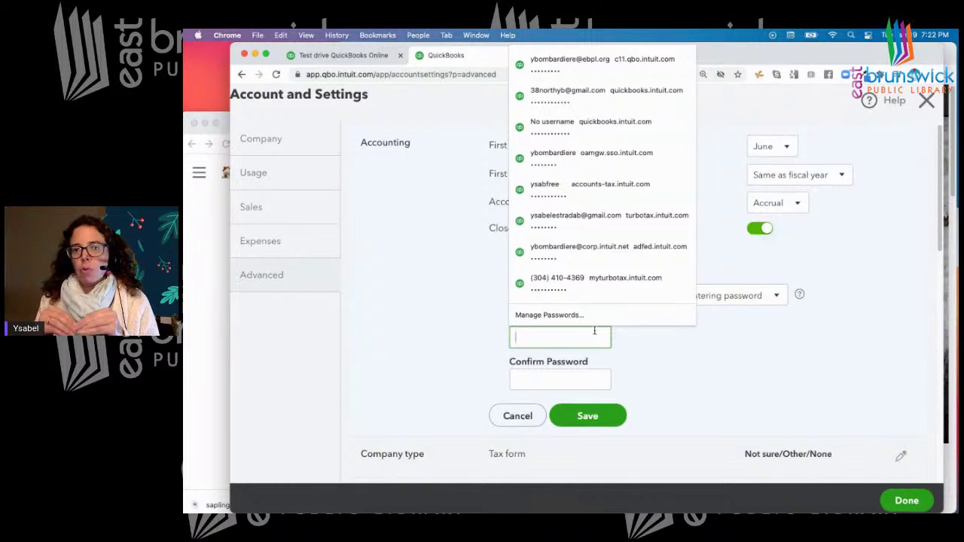
click(657, 353)
click(769, 299)
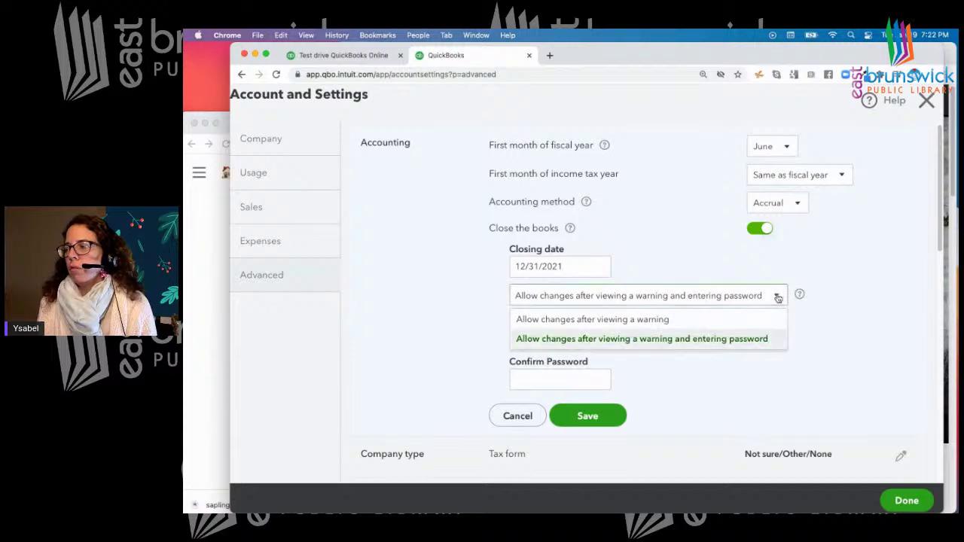
click(669, 318)
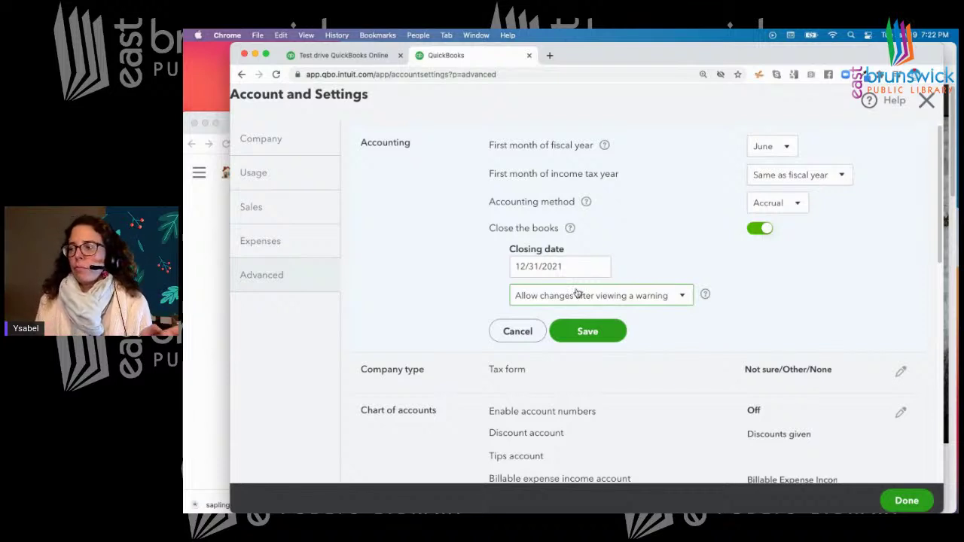
Pick the warning-and-password option, then switch off closing the books and save Accounting settings
click(685, 296)
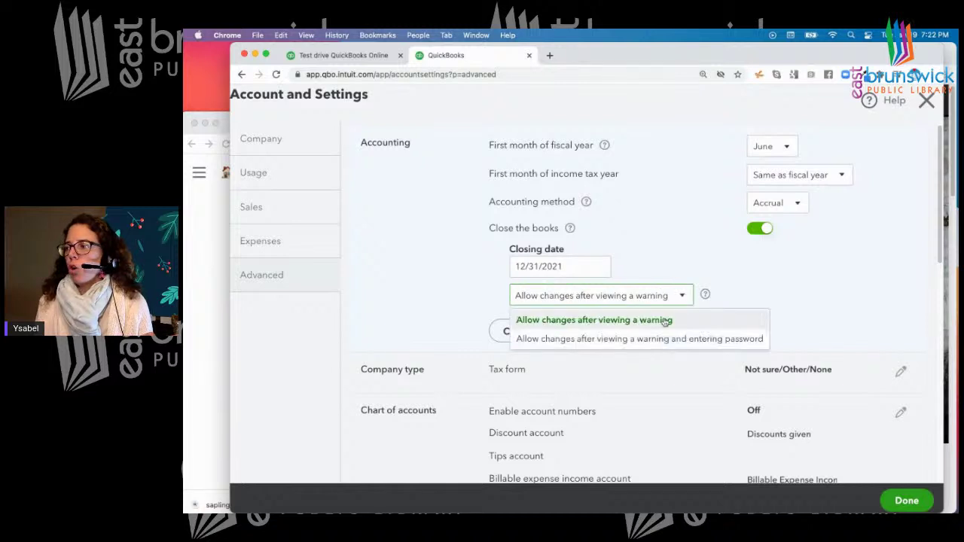
click(646, 341)
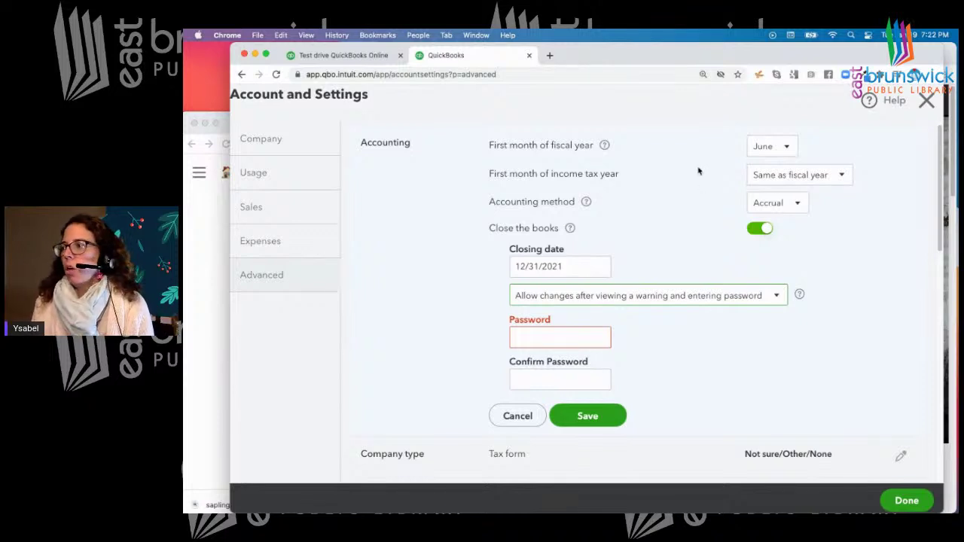
click(755, 232)
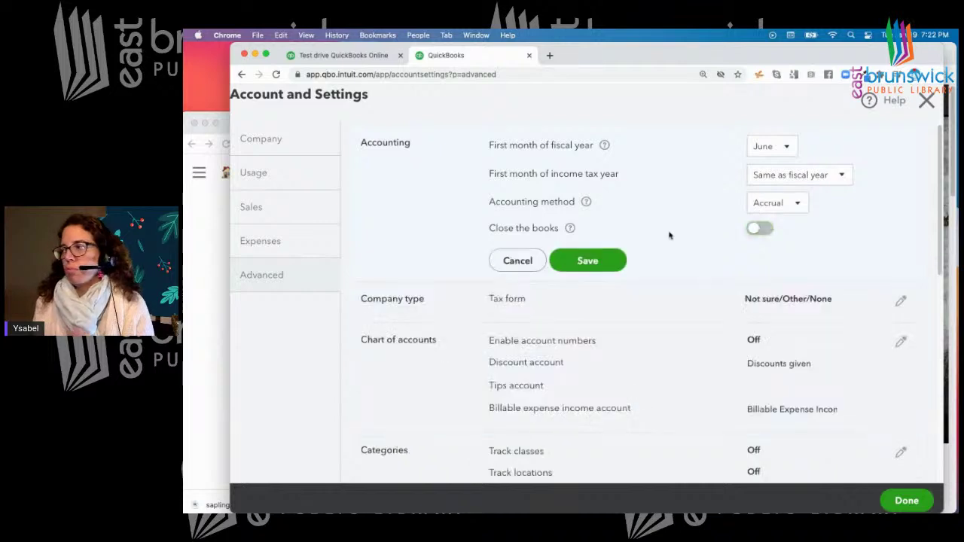
click(602, 260)
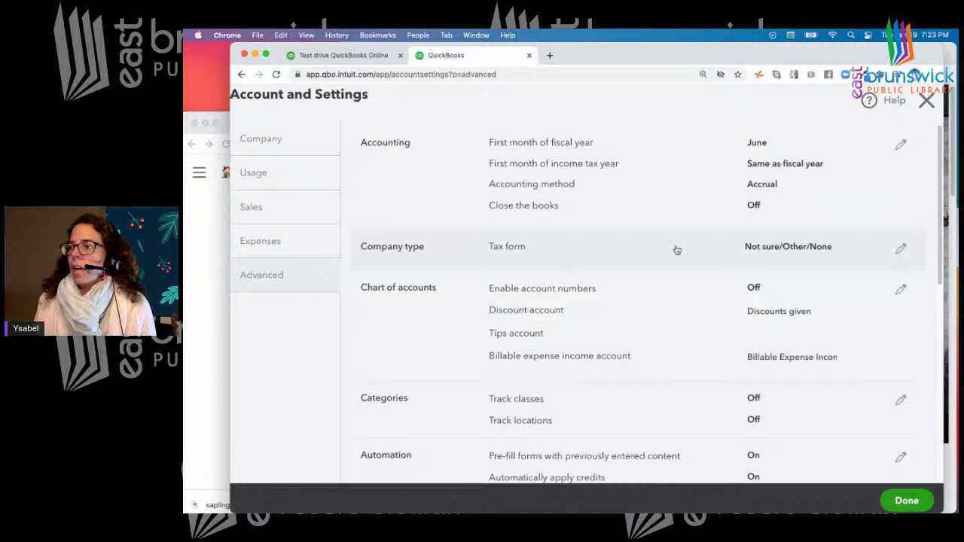
scroll(676, 249, down, 2)
scroll(676, 249, down, 1)
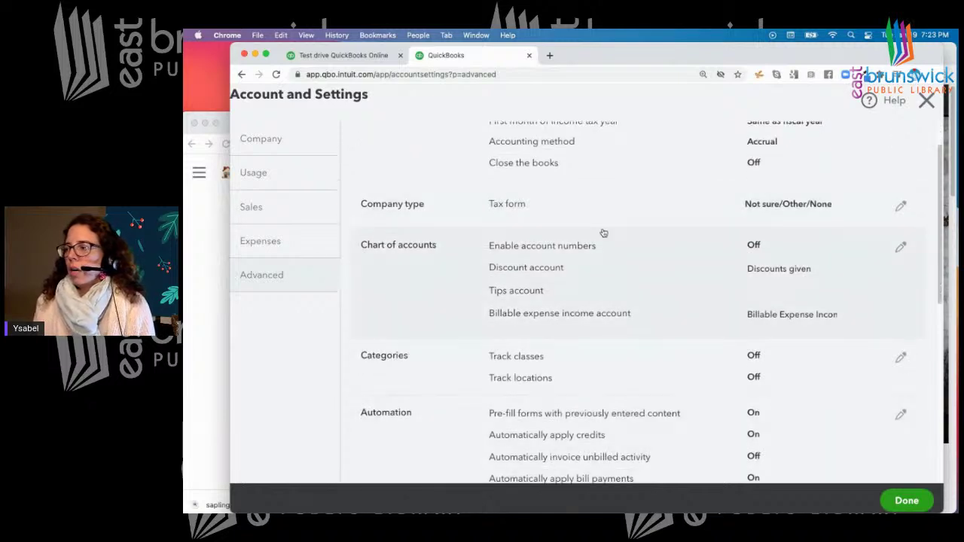
click(516, 207)
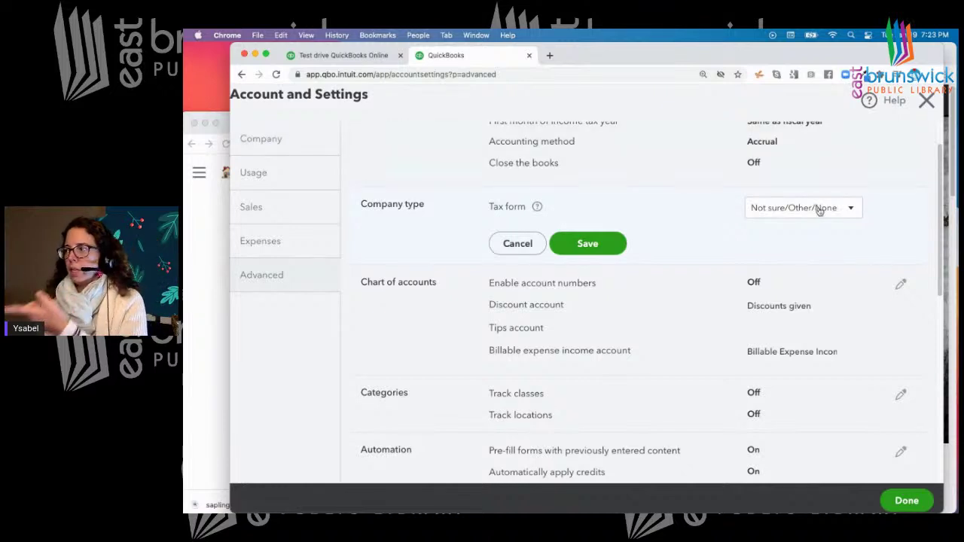
click(520, 245)
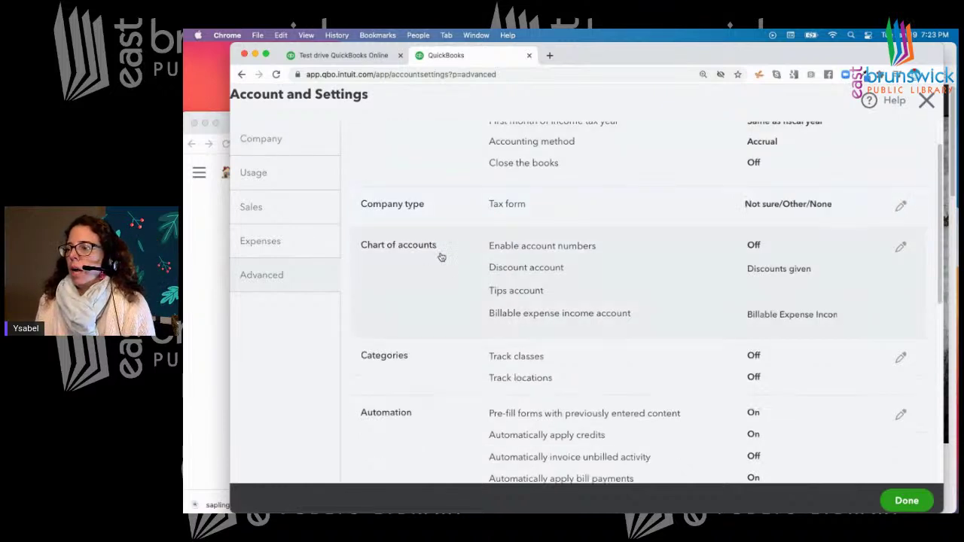
scroll(448, 264, down, 1)
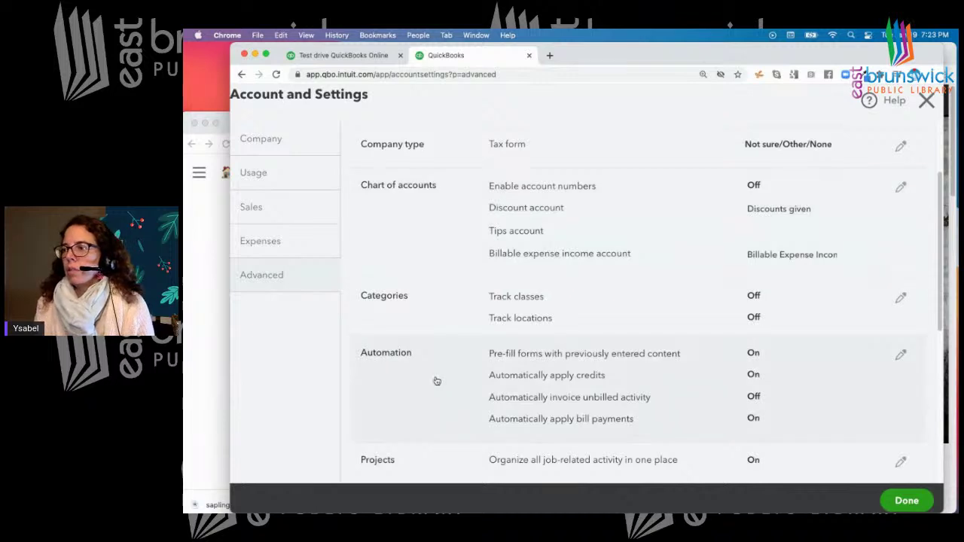
scroll(433, 382, down, 1)
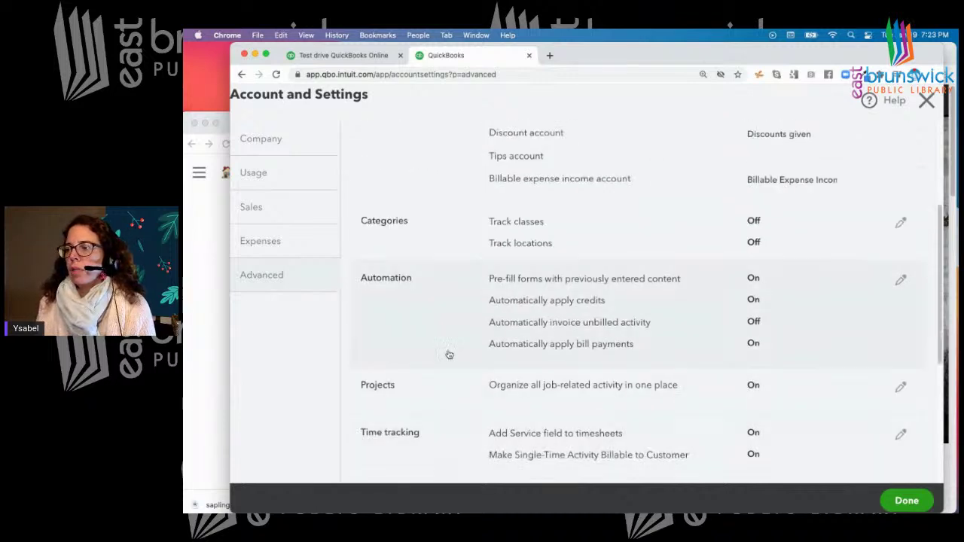
scroll(446, 354, up, 2)
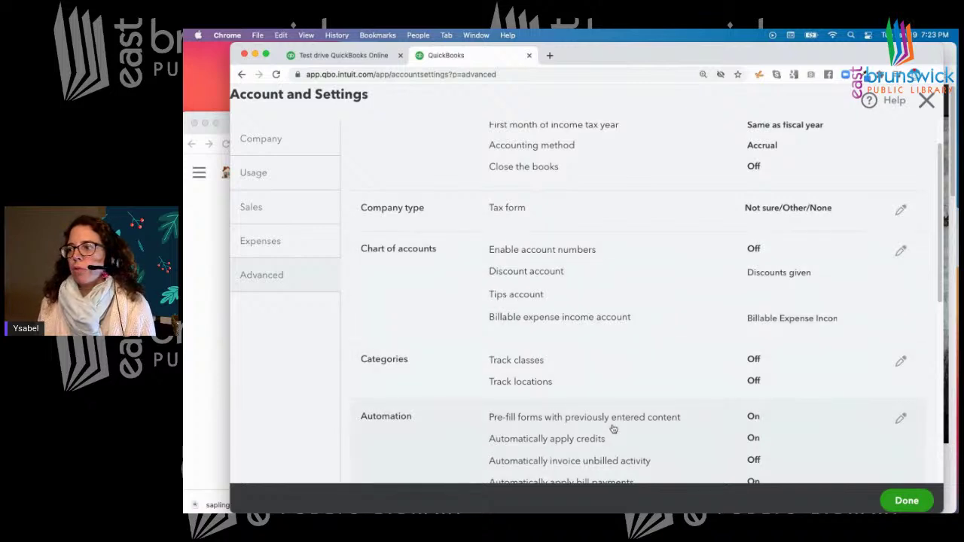
scroll(613, 430, down, 3)
scroll(410, 414, down, 5)
scroll(421, 416, down, 2)
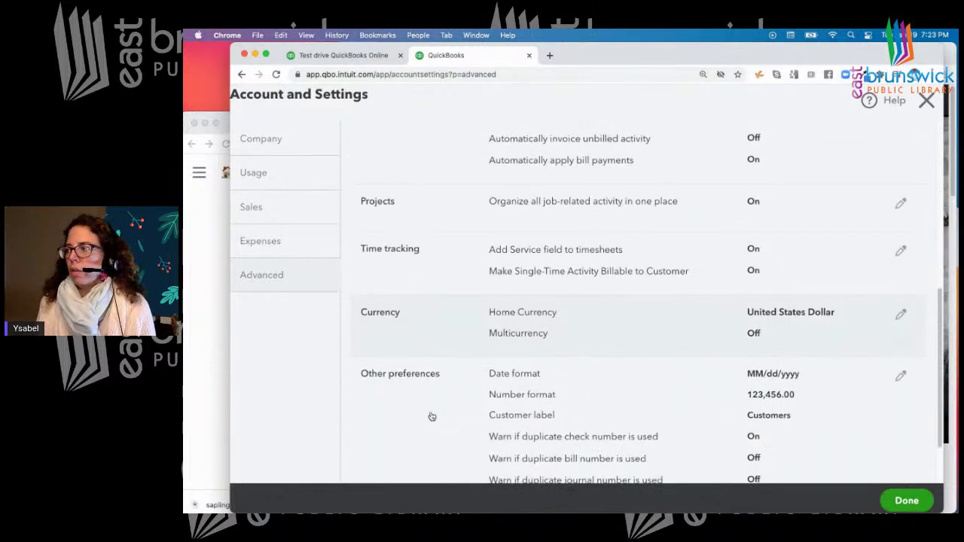
scroll(431, 415, down, 2)
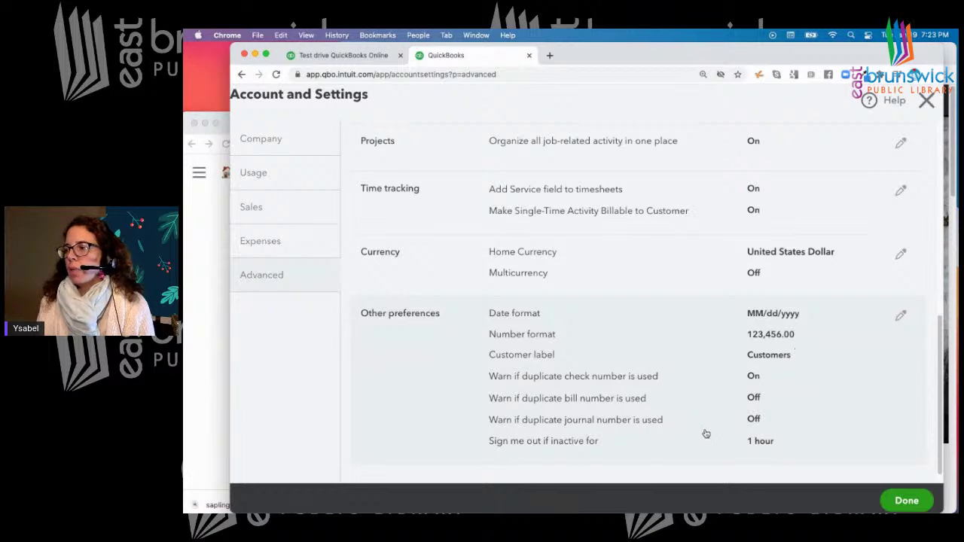
scroll(635, 415, up, 3)
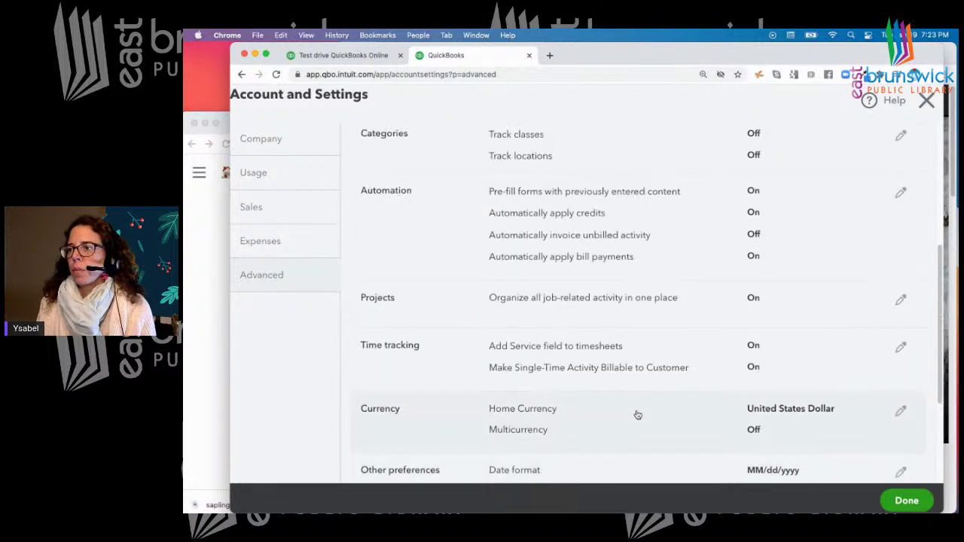
Browse the Sales, Usage, Expenses and Company settings tabs, then close Account and Settings
click(274, 211)
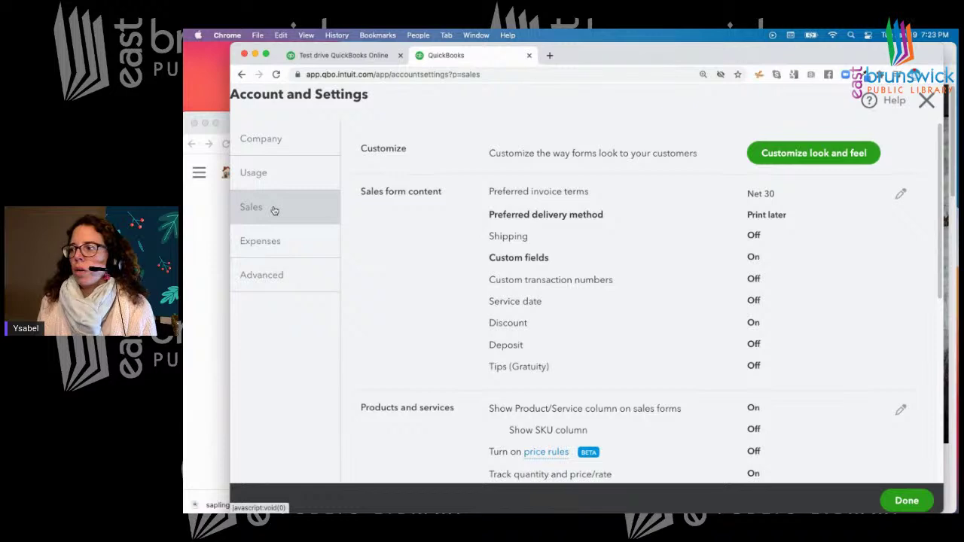
click(277, 183)
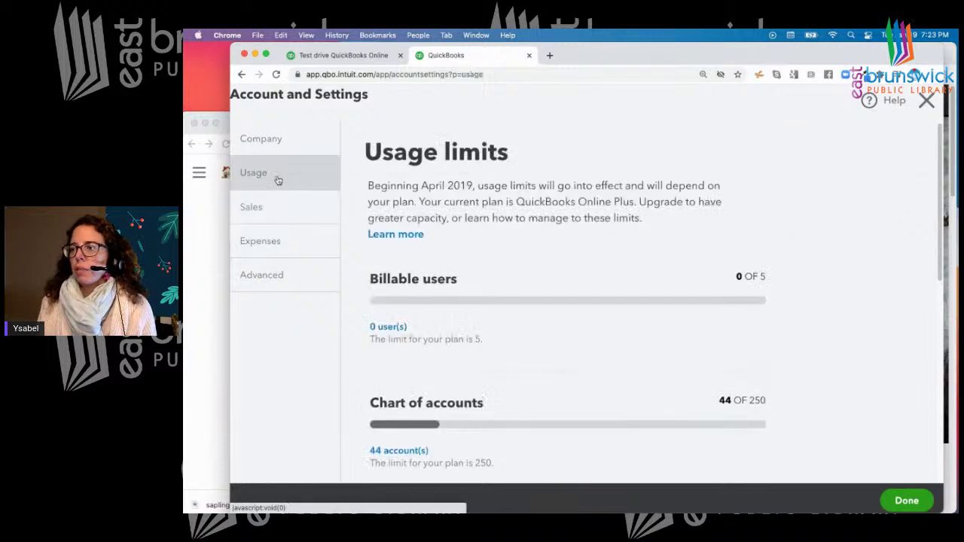
click(274, 241)
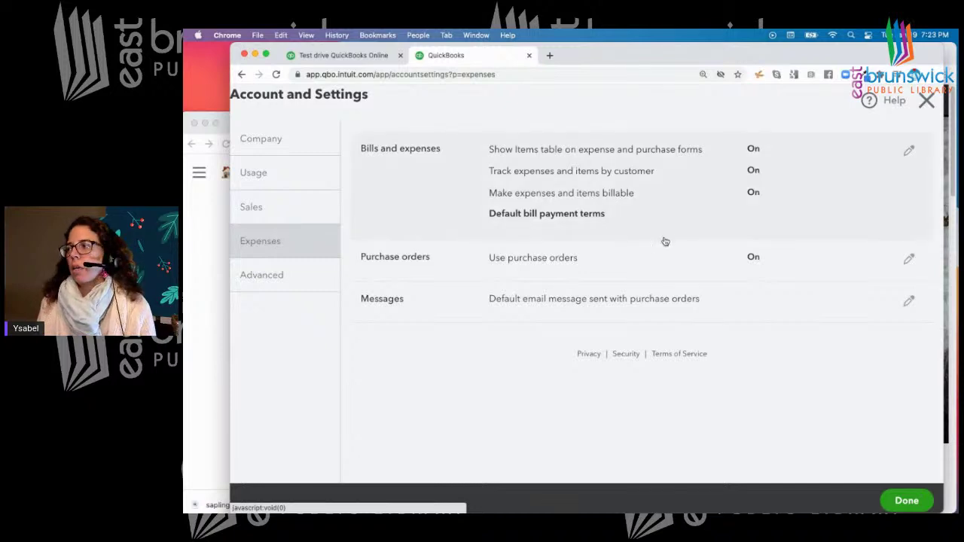
click(283, 150)
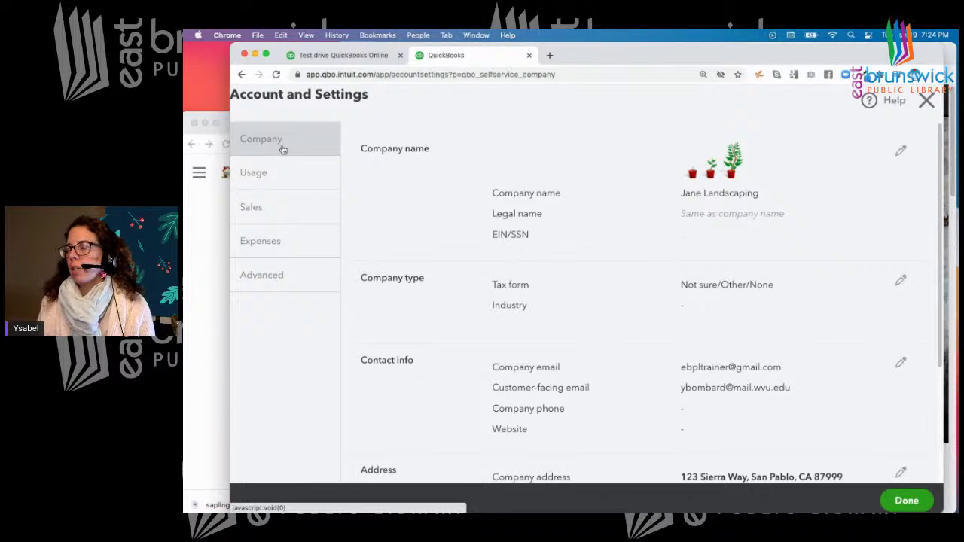
click(927, 103)
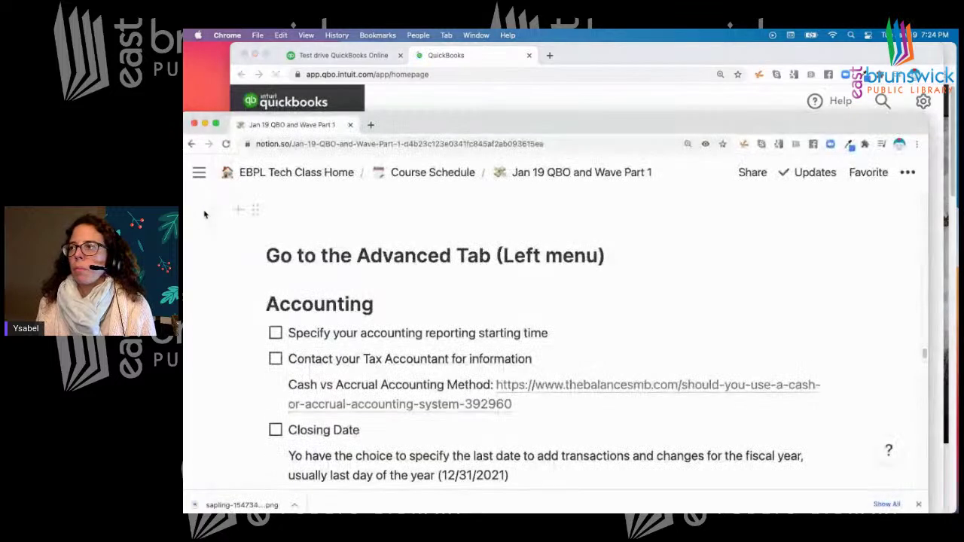
Bring the Notion class notes forward, move the window higher and dismiss Chrome's download bar
click(204, 213)
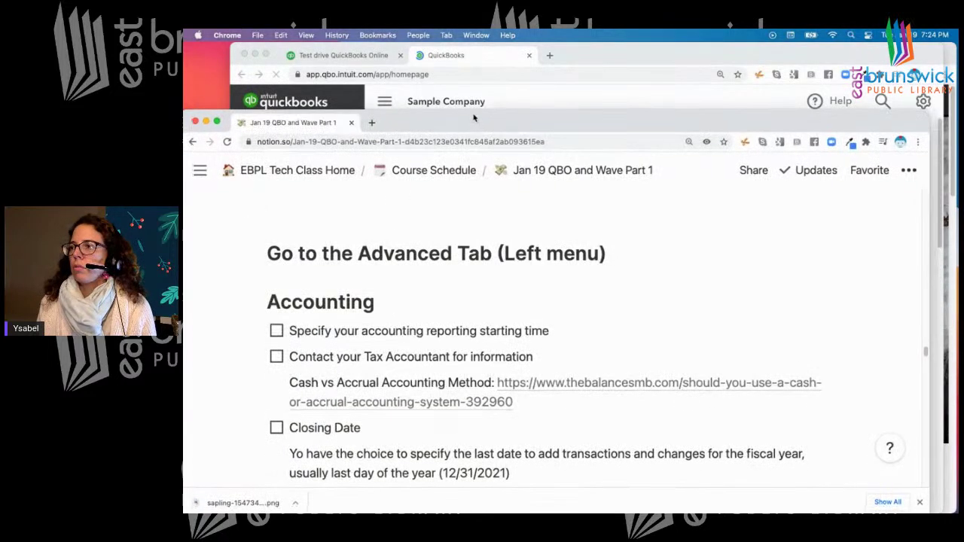
drag(455, 133, 482, 77)
scroll(524, 233, down, 6)
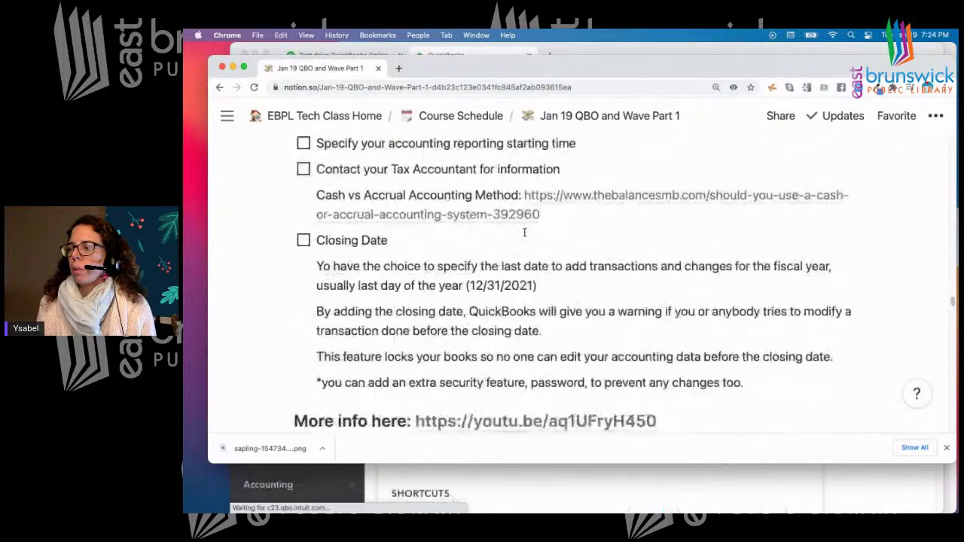
scroll(531, 233, up, 20)
scroll(525, 240, down, 8)
scroll(525, 241, up, 5)
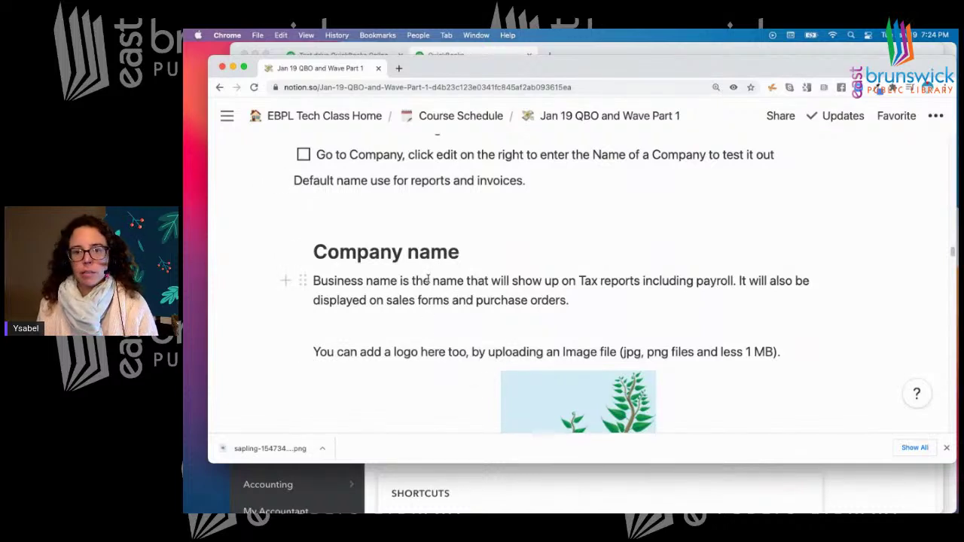
scroll(427, 280, down, 6)
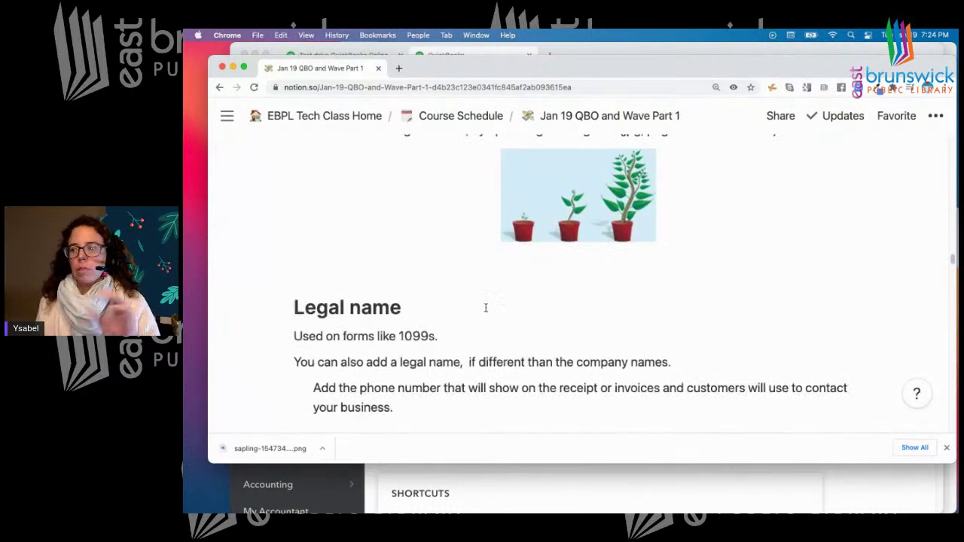
click(948, 448)
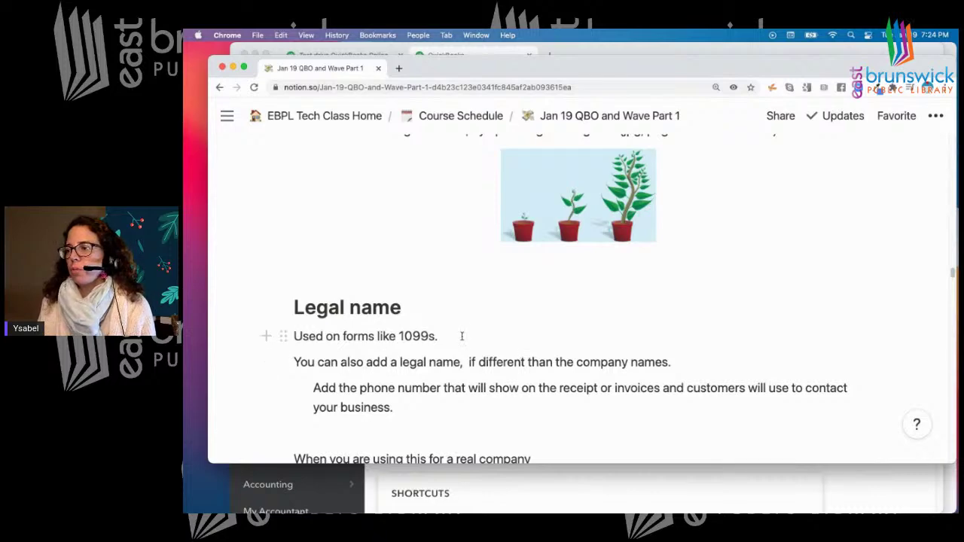
Scroll the notes to the Setting Up Customers import checklist, then return to QuickBooks
scroll(468, 336, down, 15)
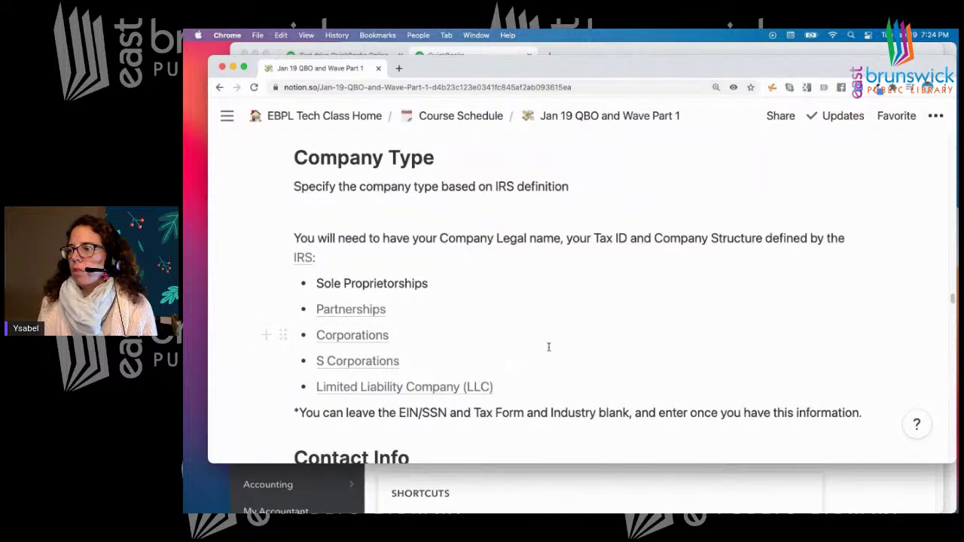
scroll(549, 347, down, 5)
scroll(548, 347, down, 10)
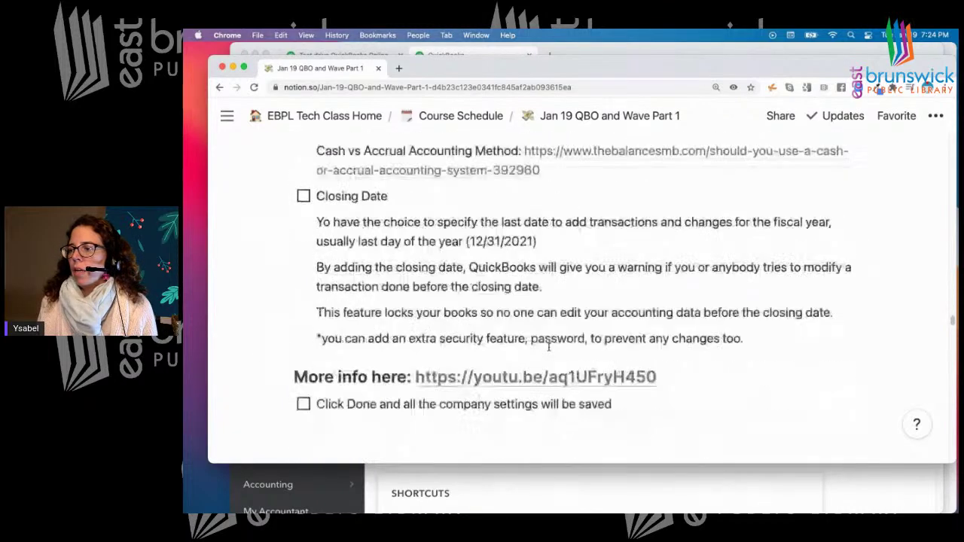
scroll(549, 347, up, 2)
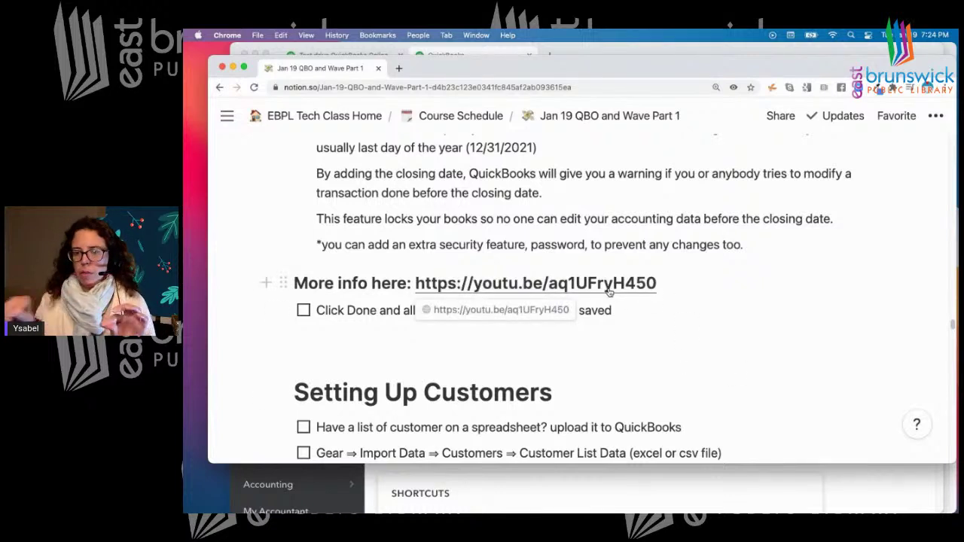
scroll(751, 317, down, 5)
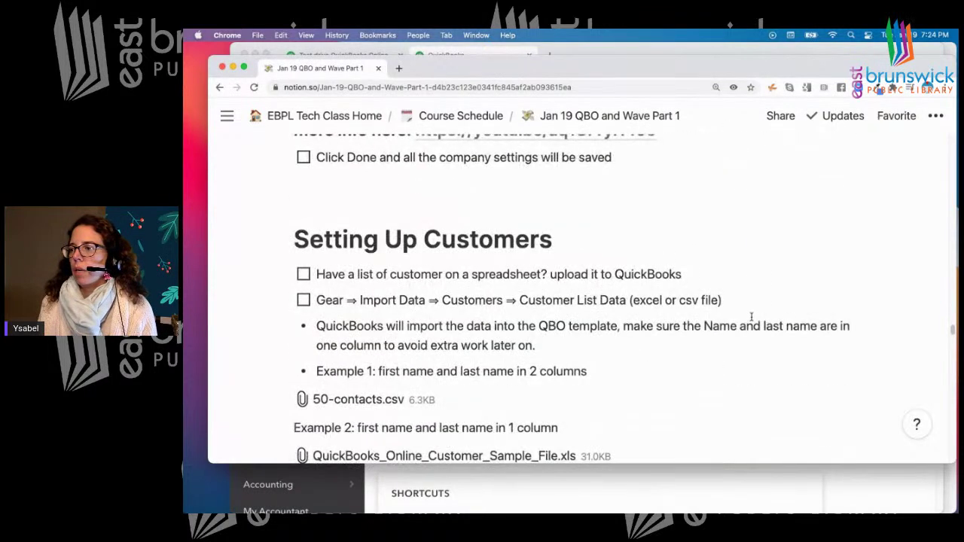
scroll(751, 317, down, 2)
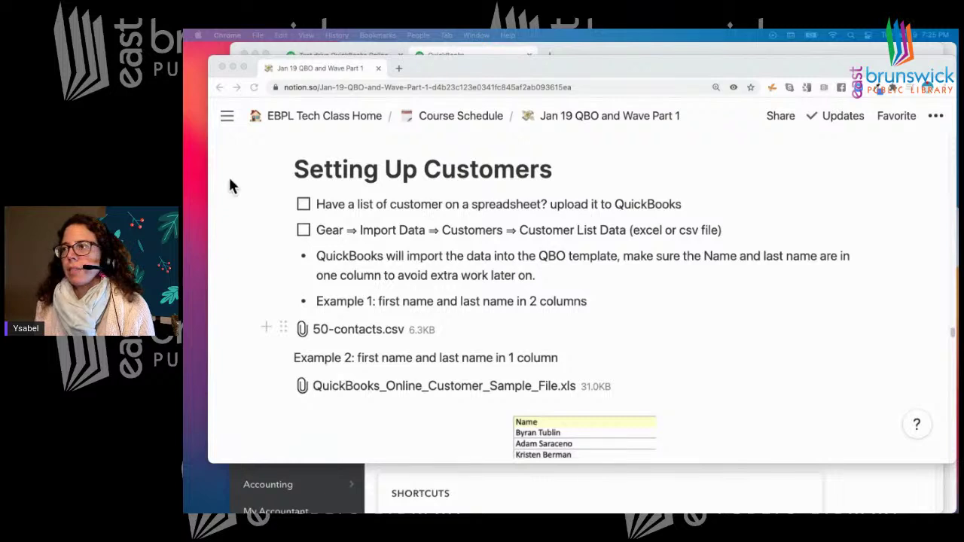
drag(695, 60, 684, 92)
click(634, 57)
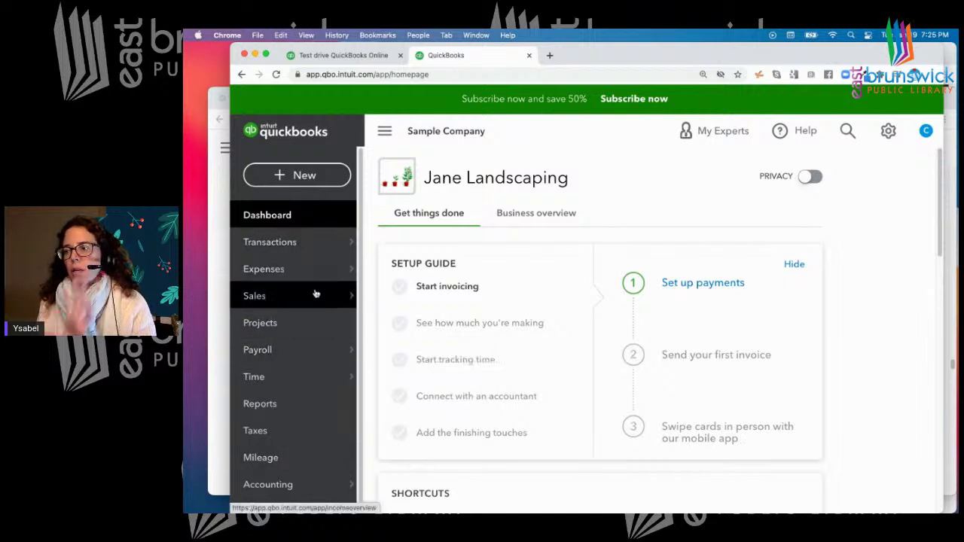
mouse_move(317, 344)
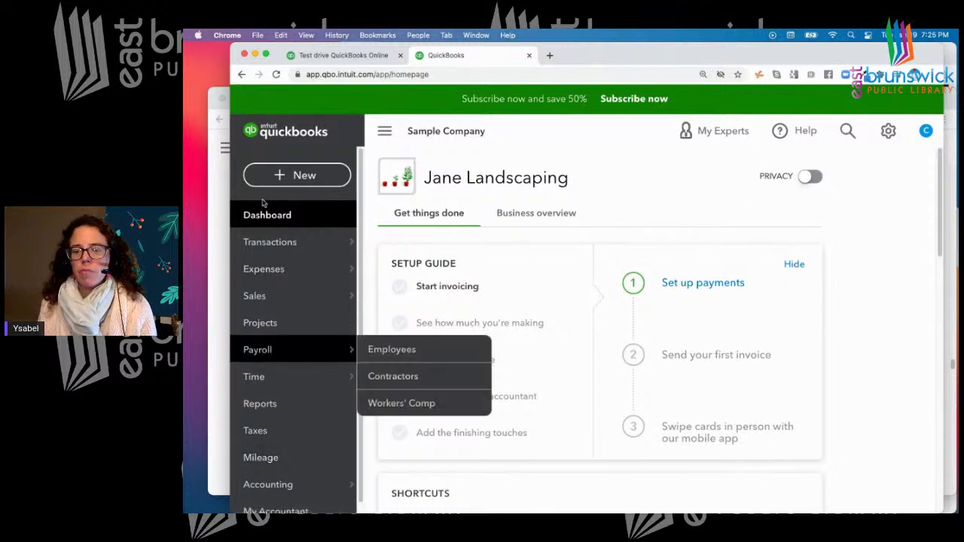
mouse_move(304, 296)
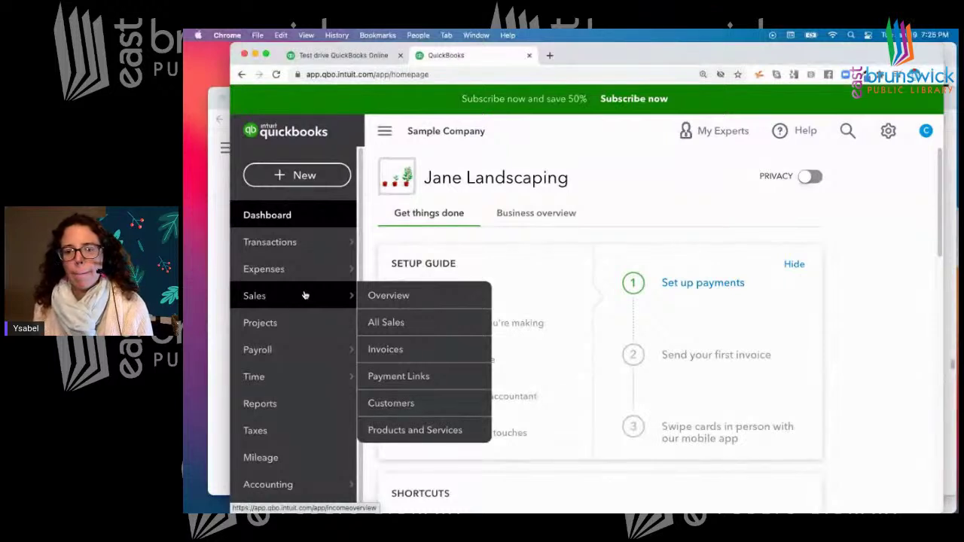
click(216, 291)
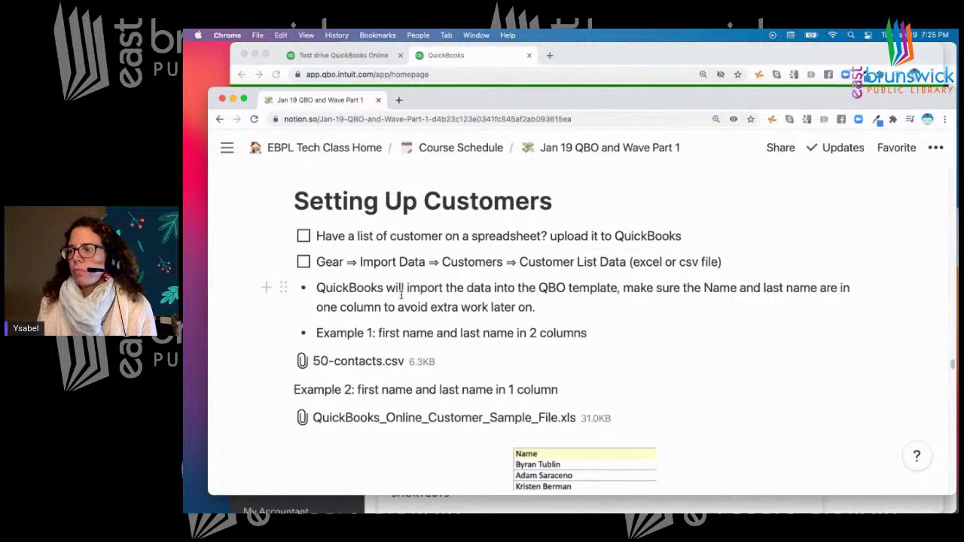
scroll(401, 294, down, 1)
scroll(401, 296, down, 2)
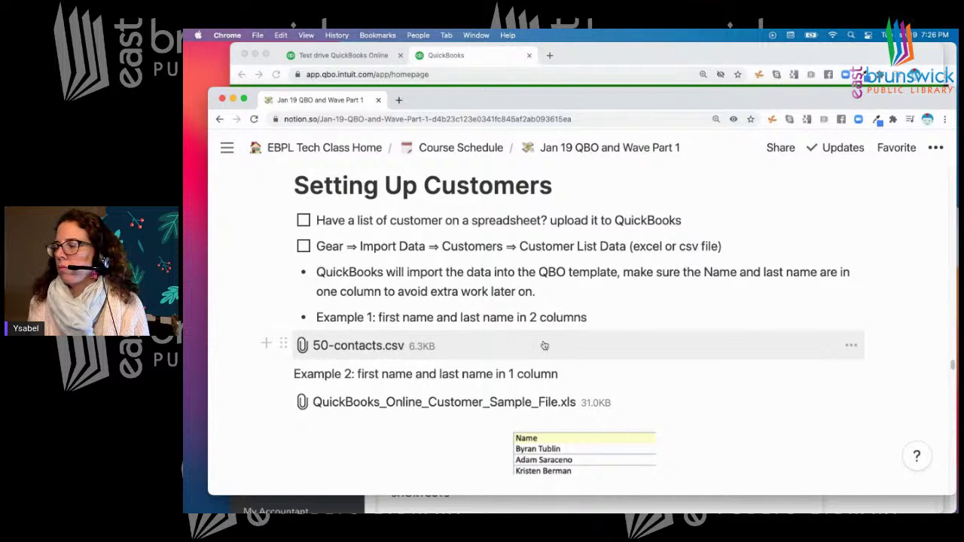
click(851, 348)
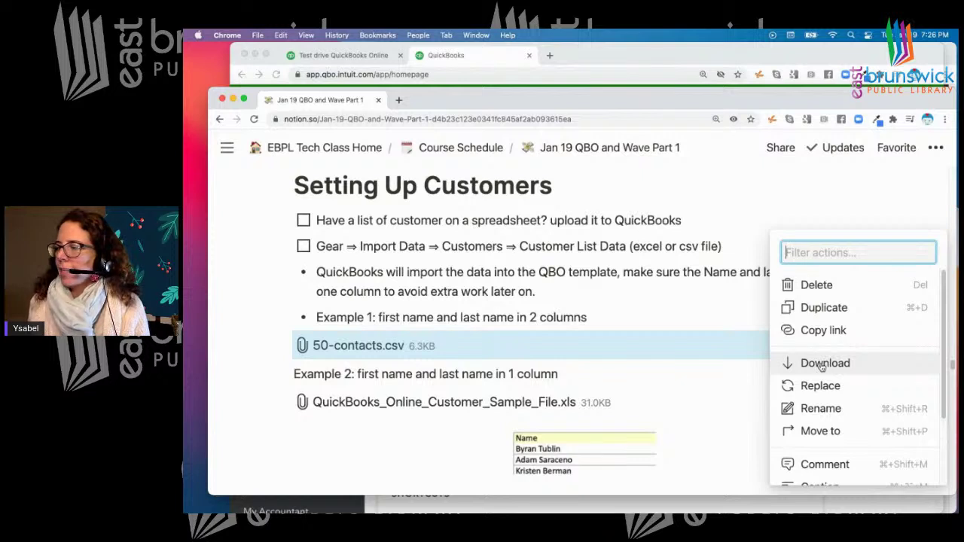
Download 50-contacts.csv from the Notion notes, then go back to QuickBooks' company settings menu
click(822, 365)
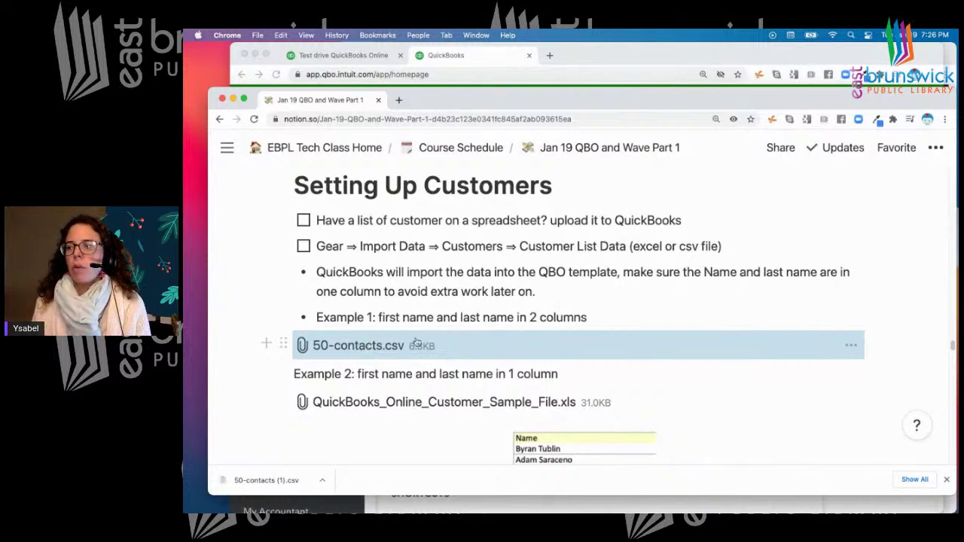
click(853, 347)
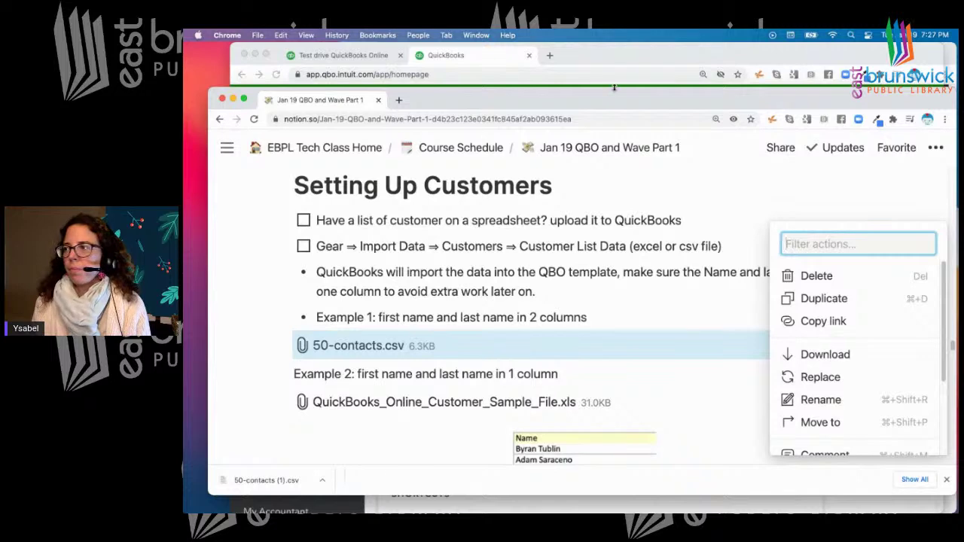
click(612, 53)
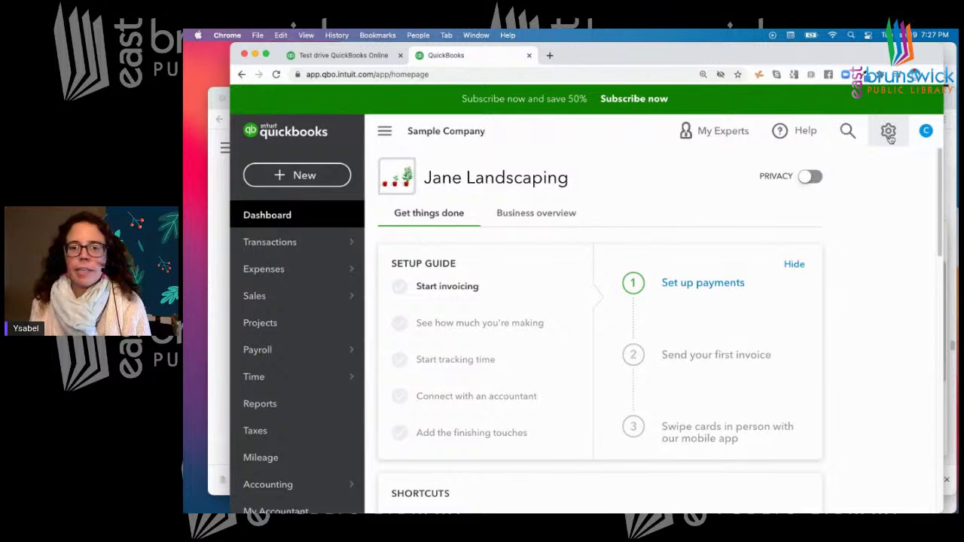
click(889, 133)
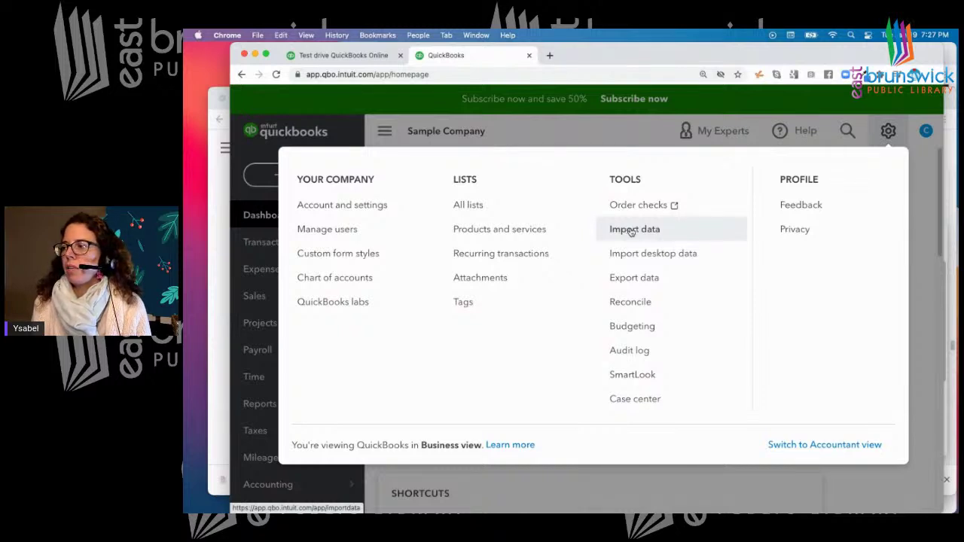
Go to Import Data, open the Customers import and start choosing a file from the computer
click(631, 231)
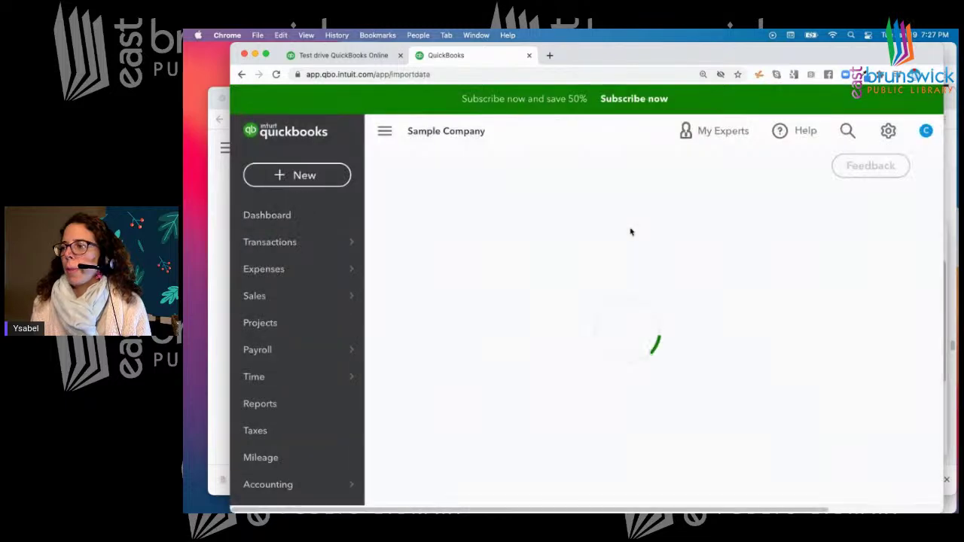
scroll(648, 218, down, 1)
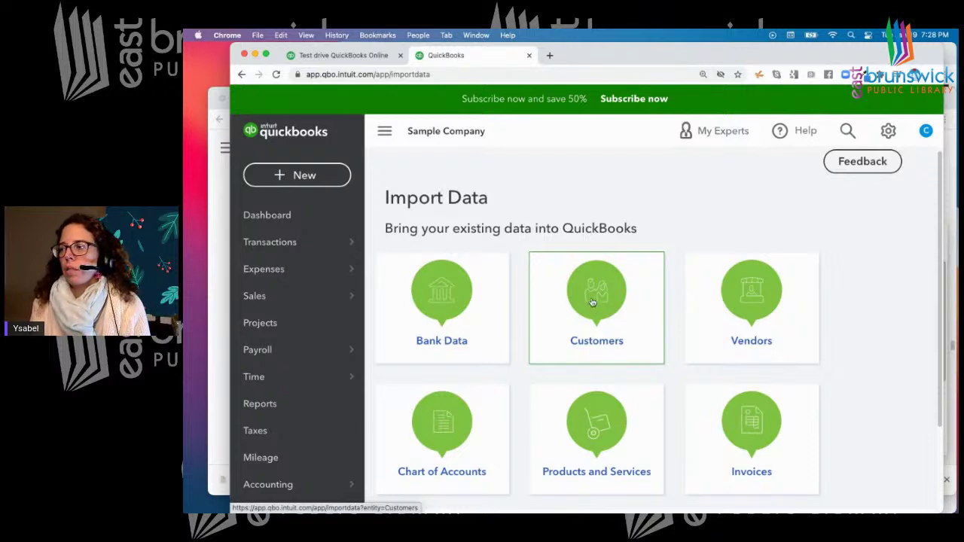
click(592, 304)
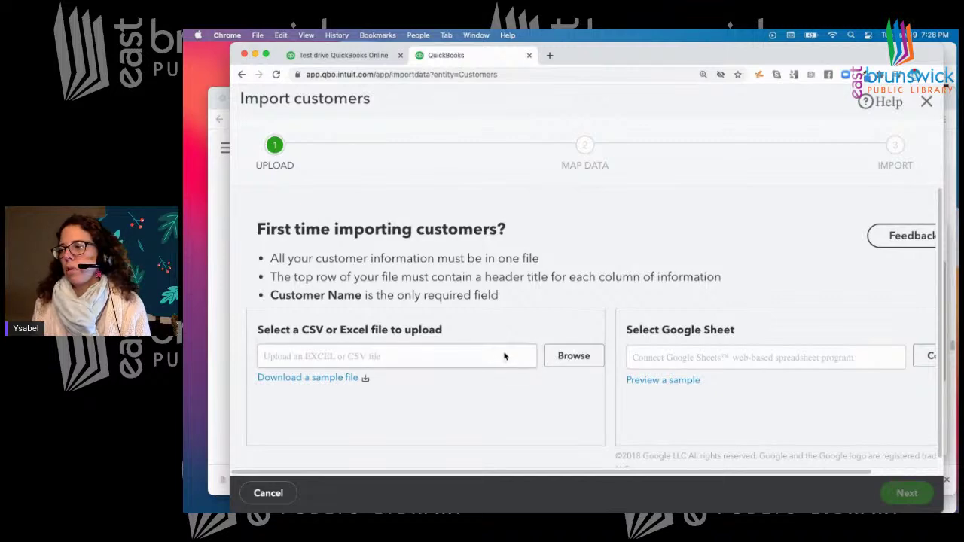
click(573, 357)
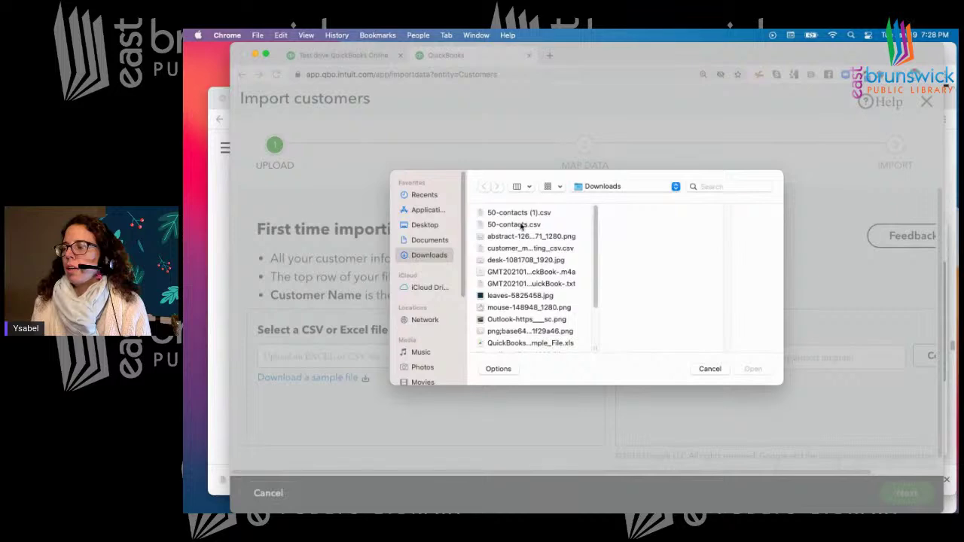
Select 50-contacts.csv from Downloads as the upload file and advance to Map Data
click(519, 225)
click(750, 368)
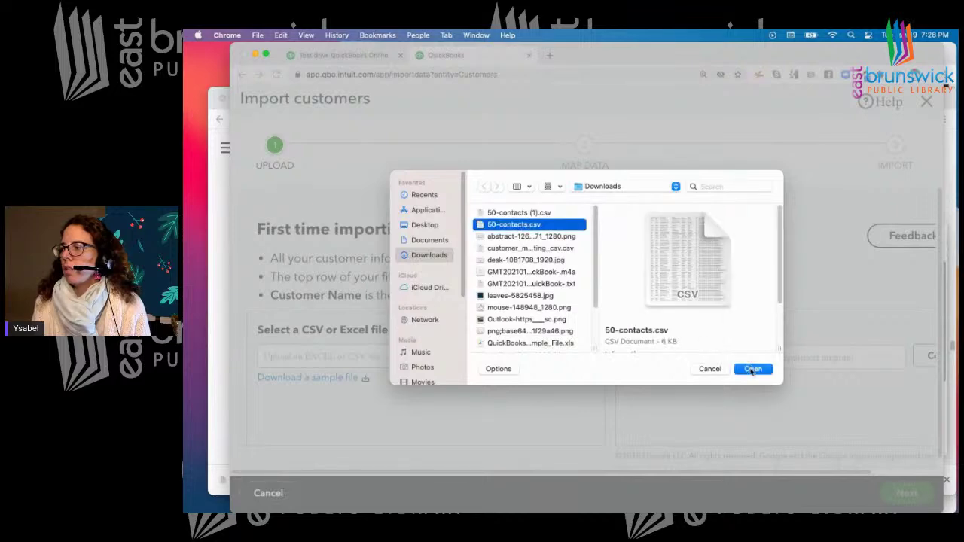
drag(860, 50, 806, 51)
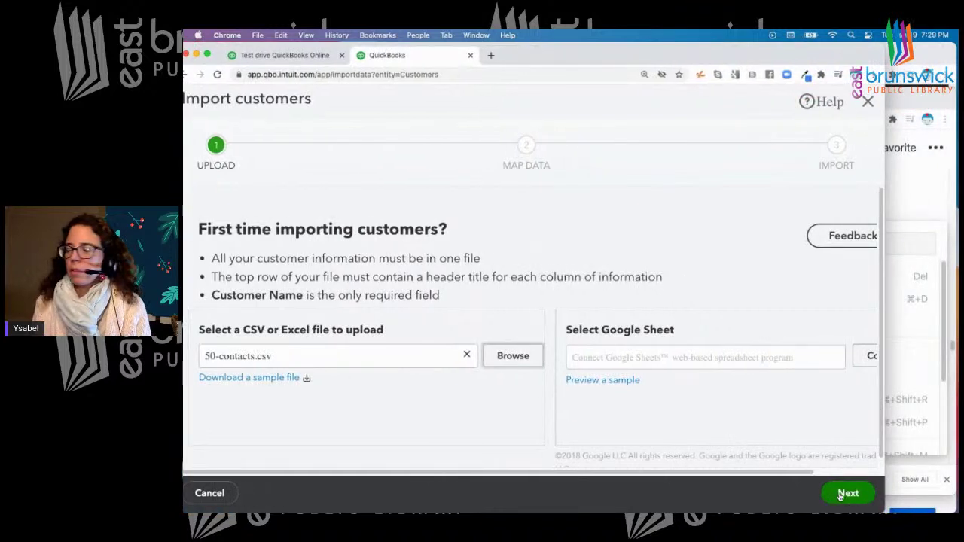
click(847, 494)
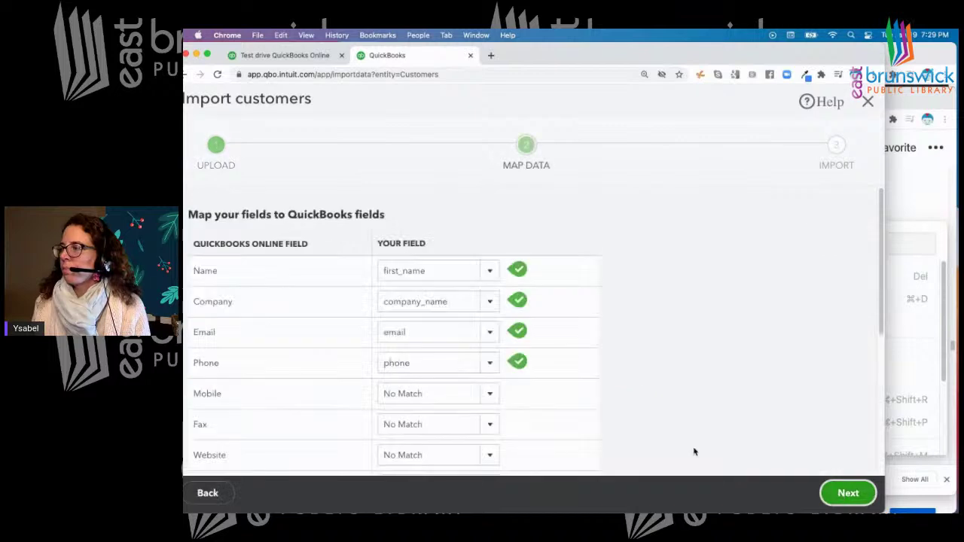
Move Chrome aside and drag the Numbers 50-contacts window over the Map Data page
drag(550, 52, 619, 50)
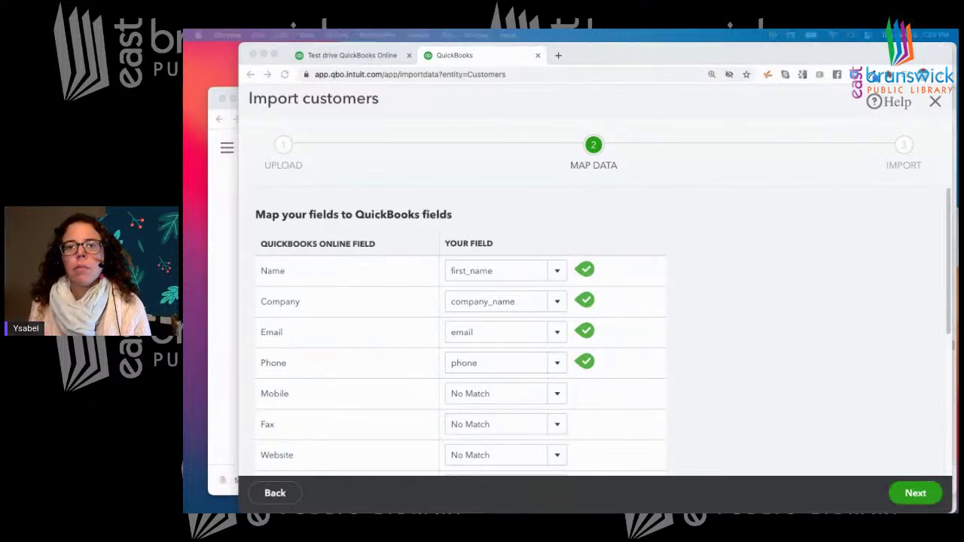
drag(283, 71, 858, 89)
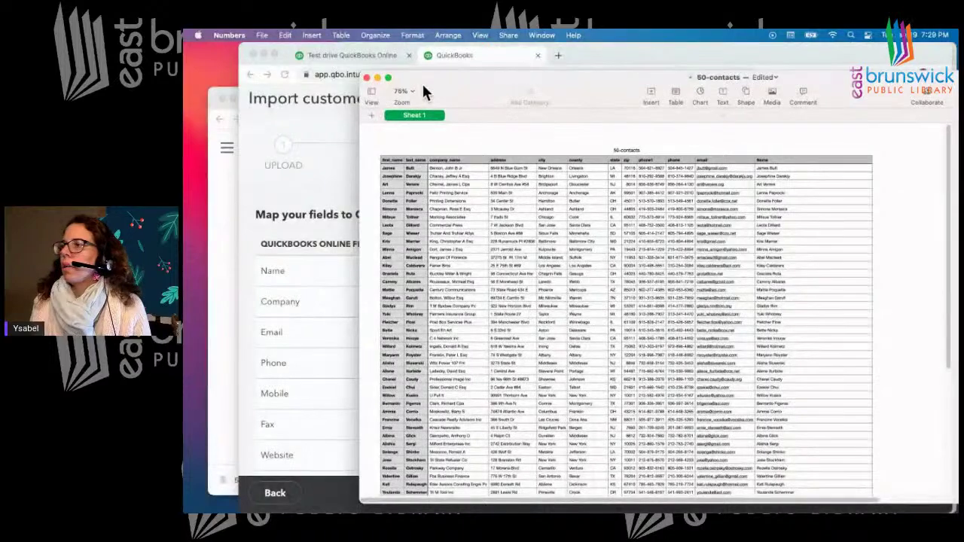
click(409, 90)
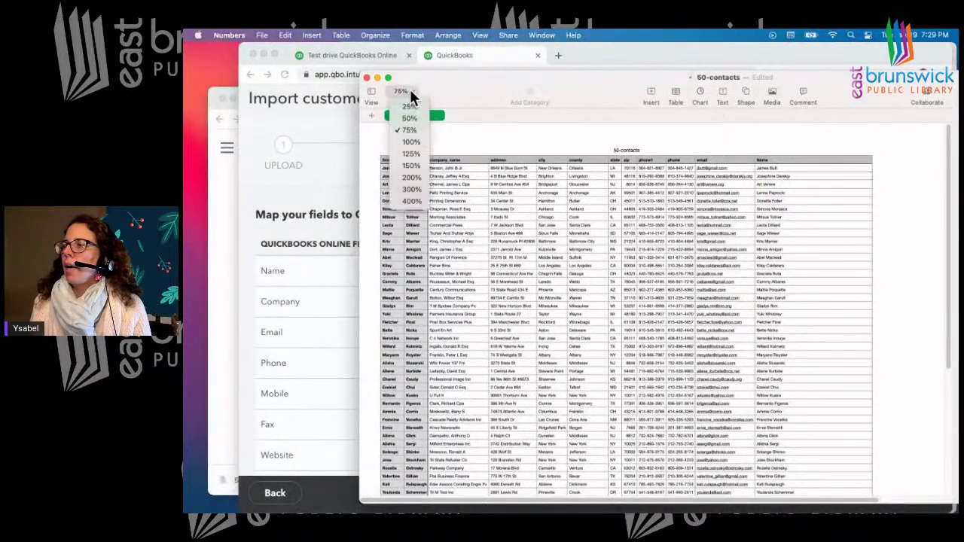
Zoom the 50-contacts sheet to 125% and shift Numbers right beside the mapping table
click(411, 154)
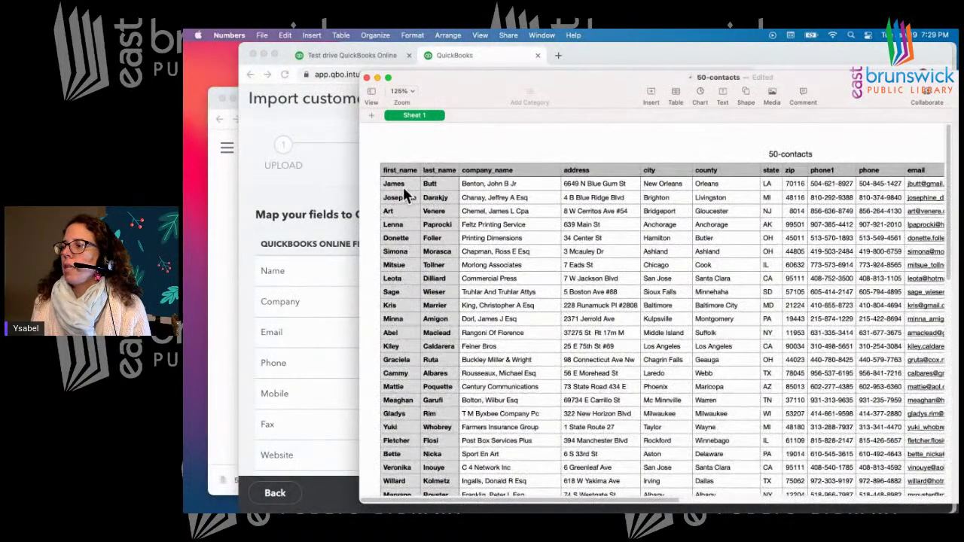
drag(443, 76, 696, 86)
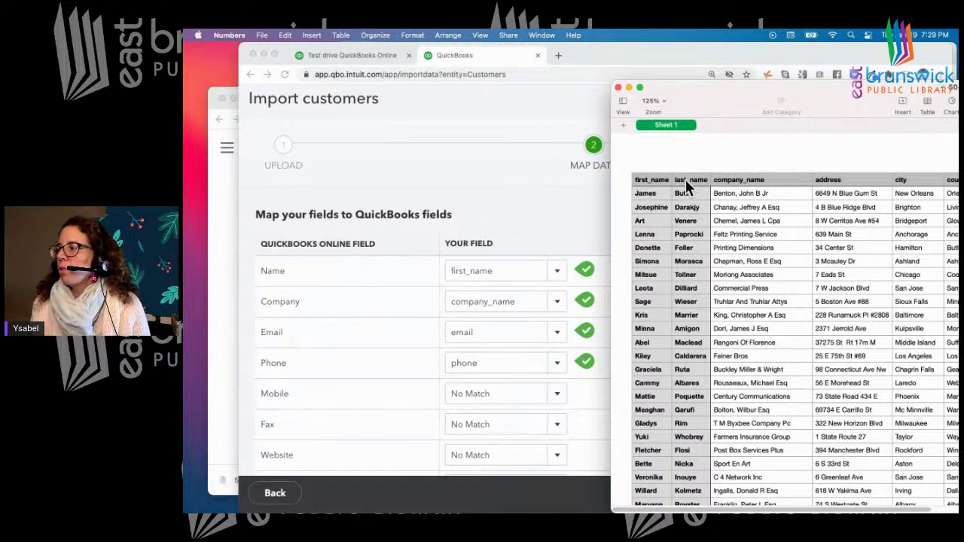
Keep the Name field mapped to the first_name column
click(538, 226)
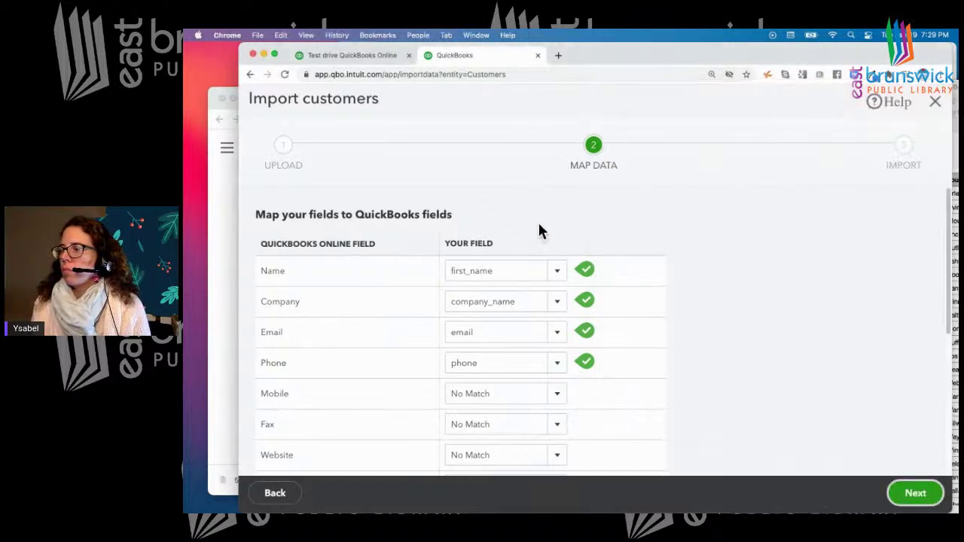
click(555, 271)
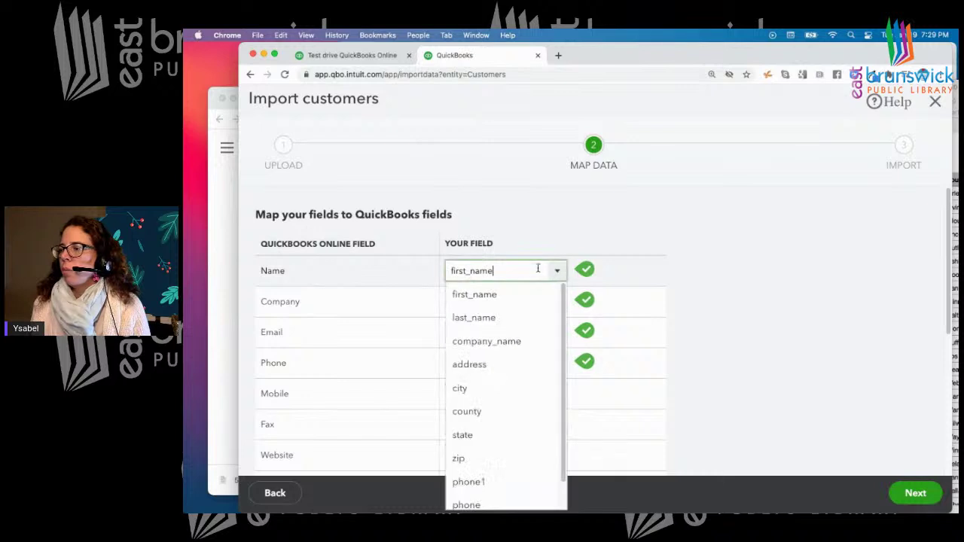
click(487, 295)
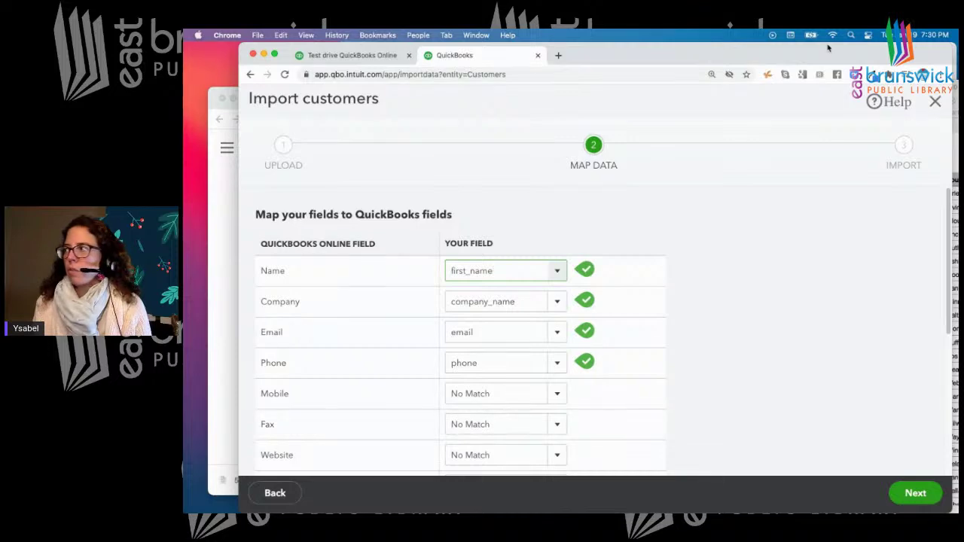
Enlarge the 50-contacts spreadsheet so the whole sheet shows, through the email column
drag(827, 51, 812, 51)
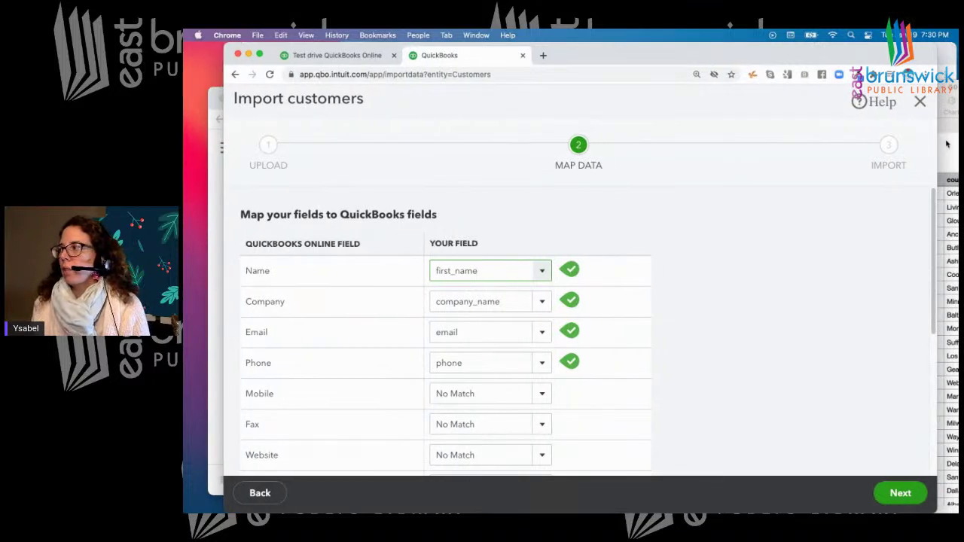
click(947, 144)
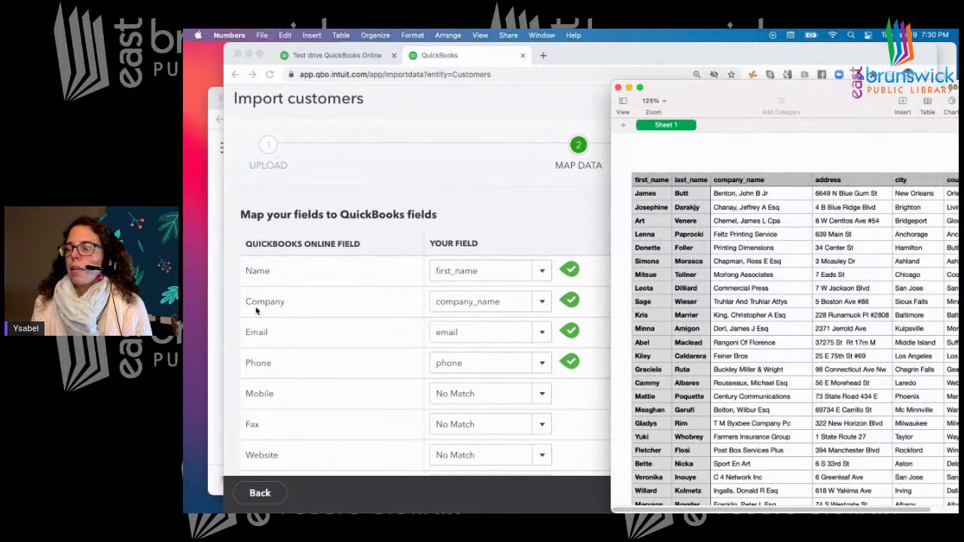
double_click(784, 92)
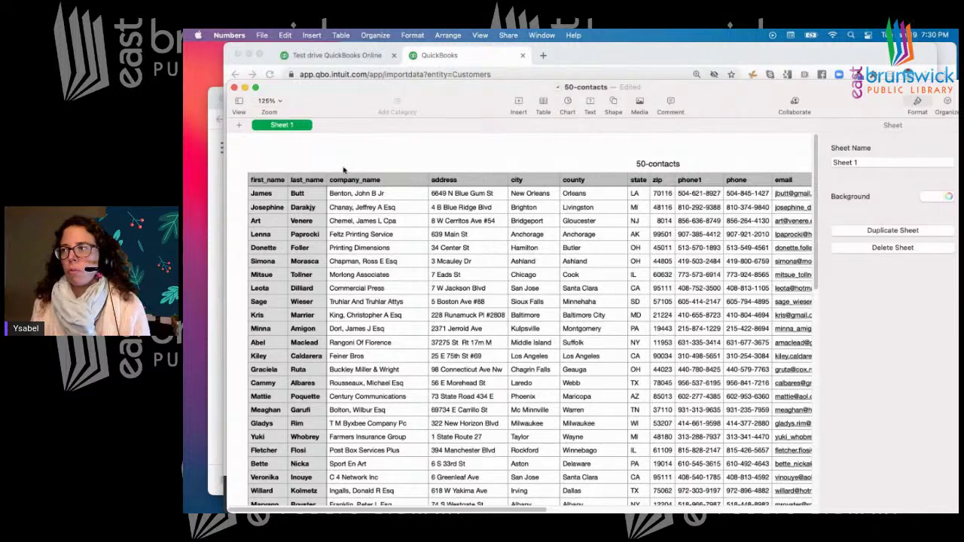
Move the QuickBooks Map Data page right, over the 50-contacts sheet
drag(672, 56, 828, 59)
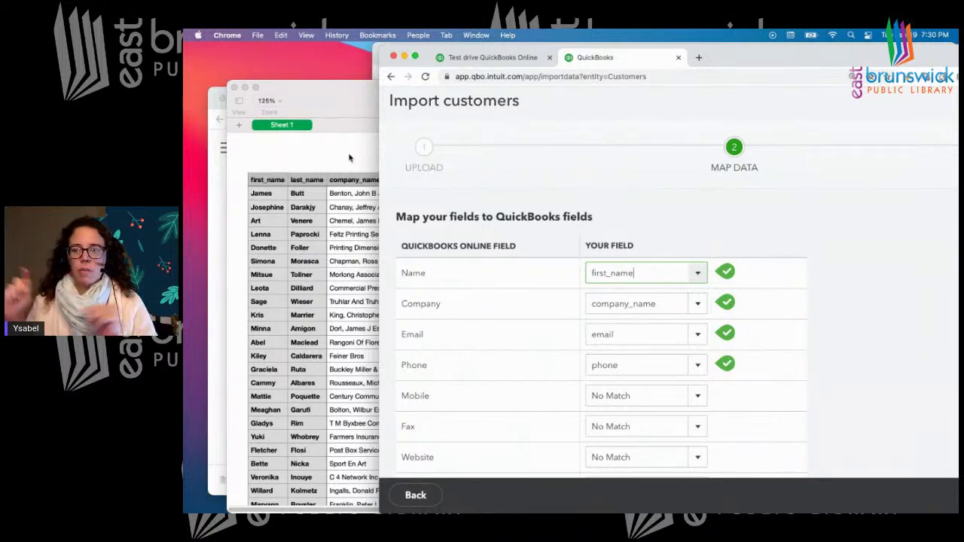
Keep Company mapped to company_name and Email mapped to email
click(742, 224)
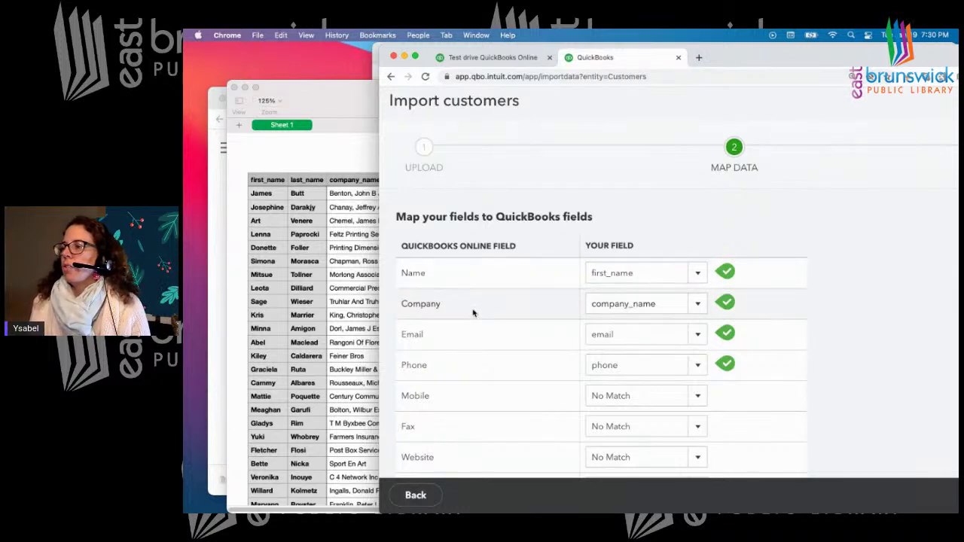
click(698, 304)
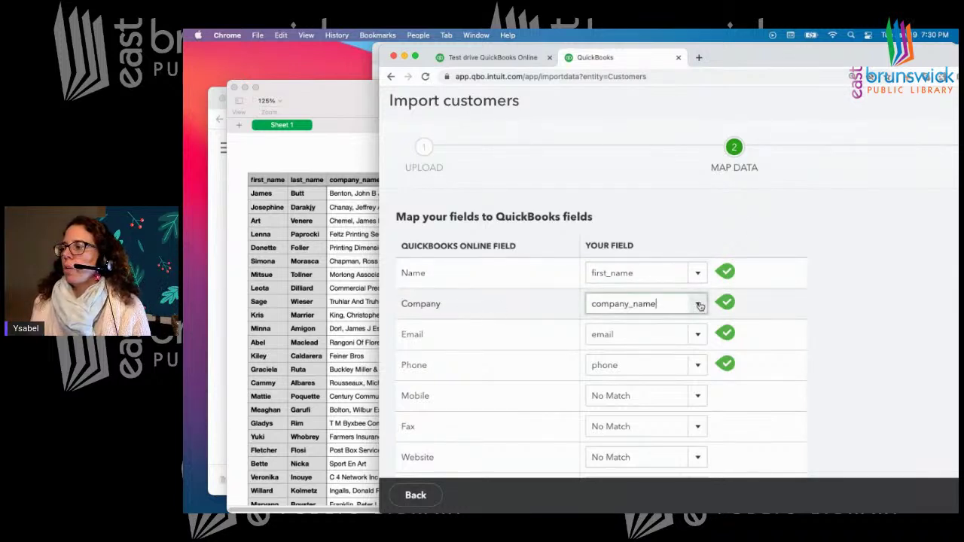
click(625, 173)
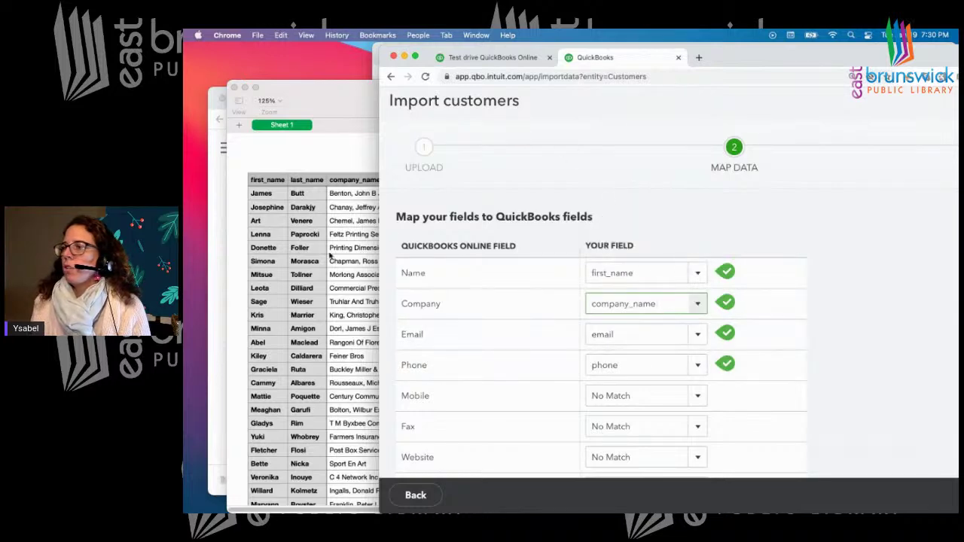
click(327, 147)
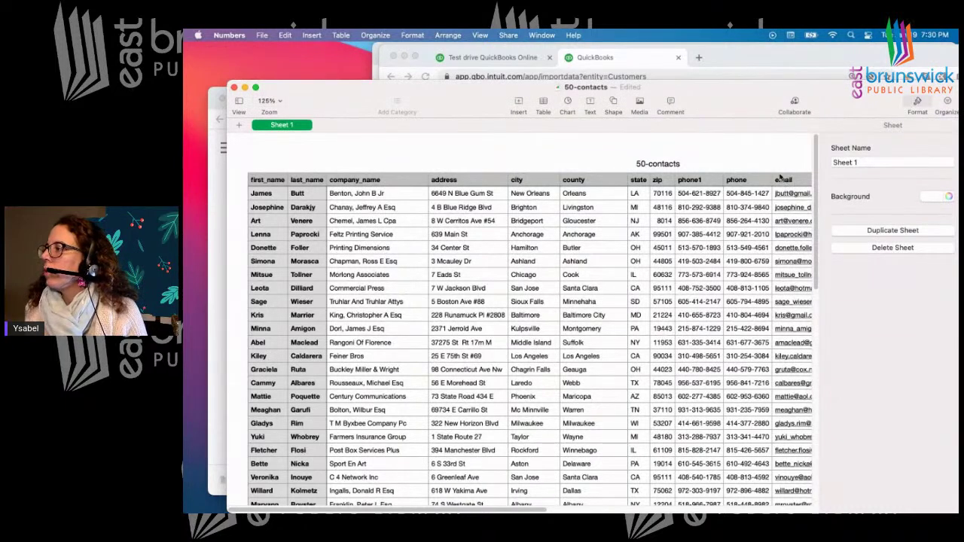
click(745, 65)
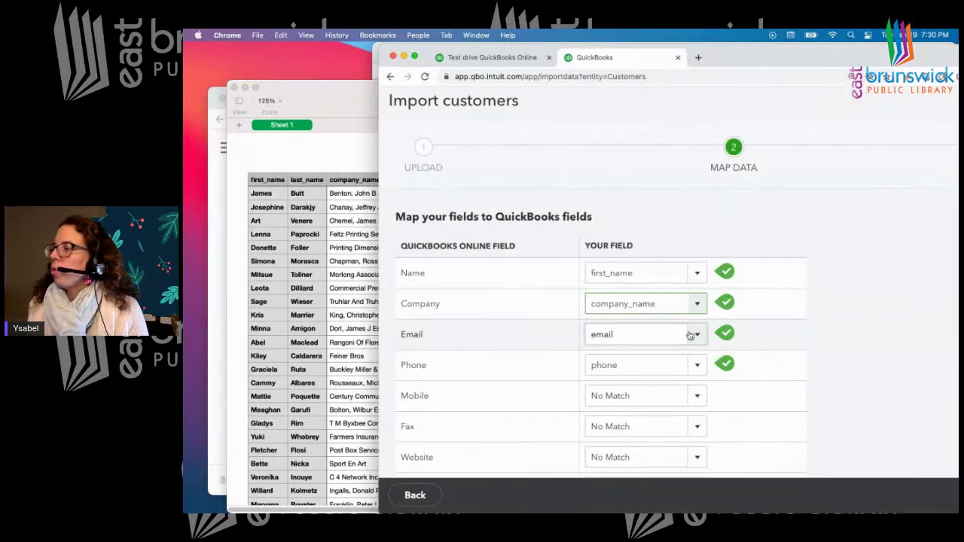
click(696, 335)
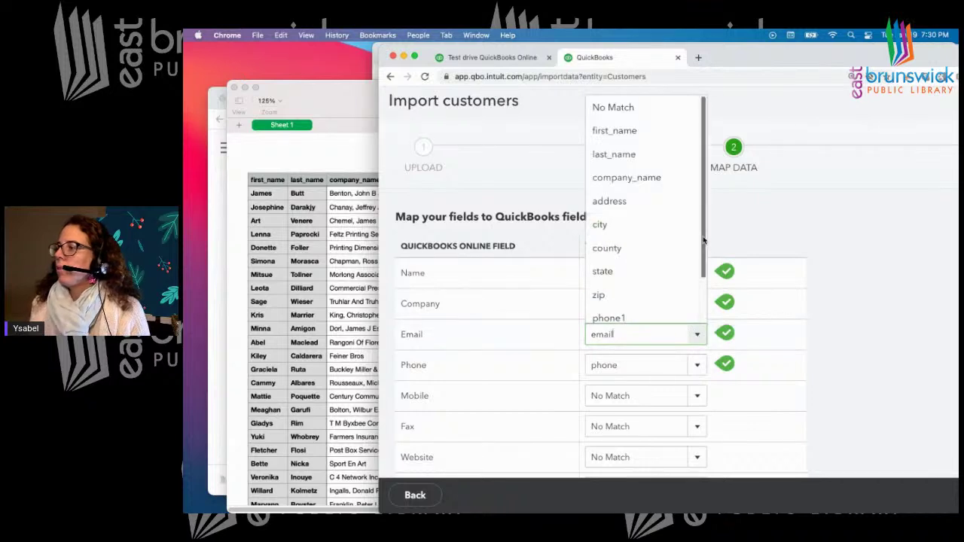
scroll(704, 240, down, 2)
click(872, 317)
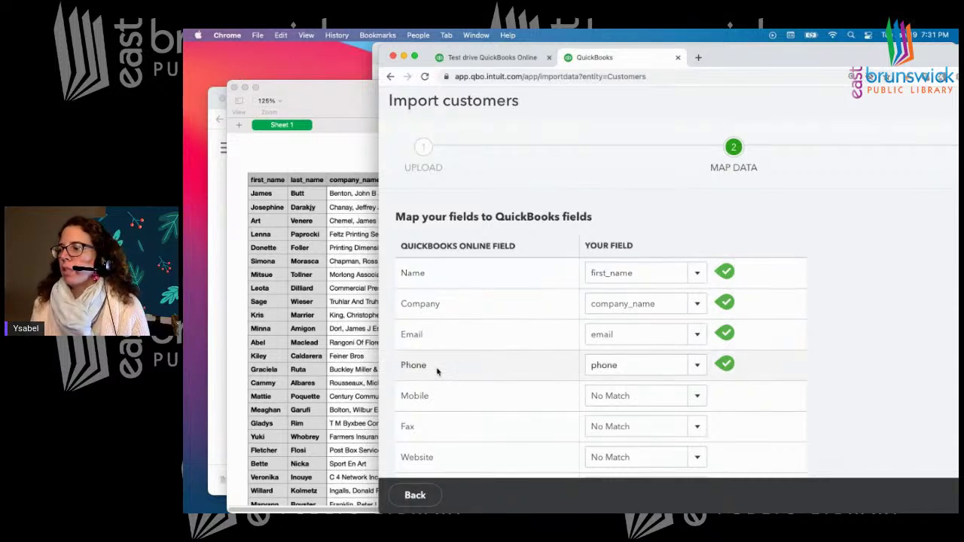
Map Phone to the phone1 column and Mobile to the phone column
click(698, 368)
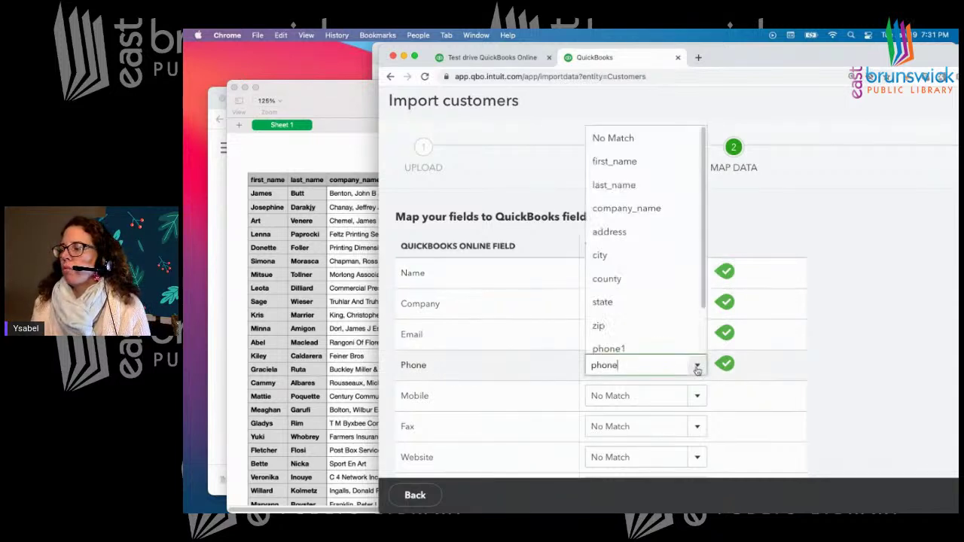
scroll(705, 275, down, 2)
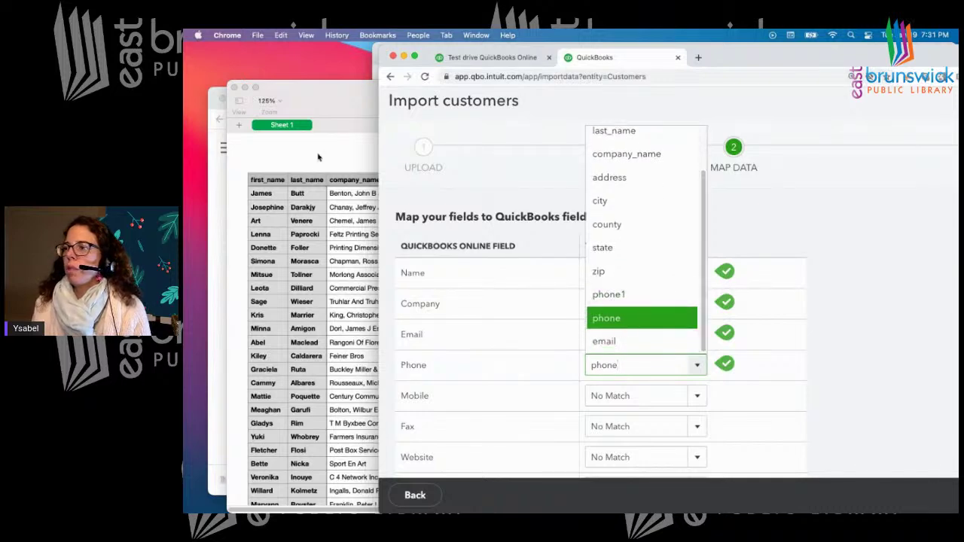
click(319, 157)
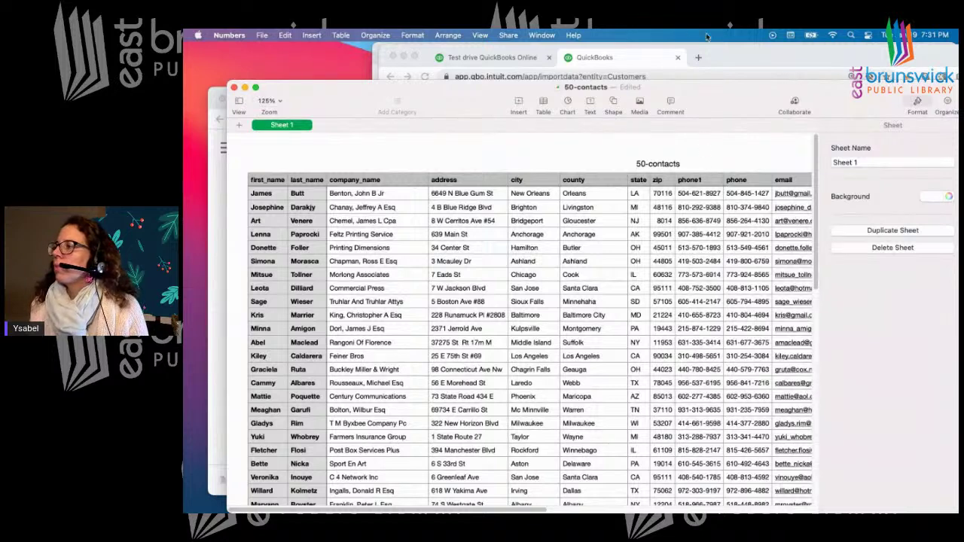
click(770, 58)
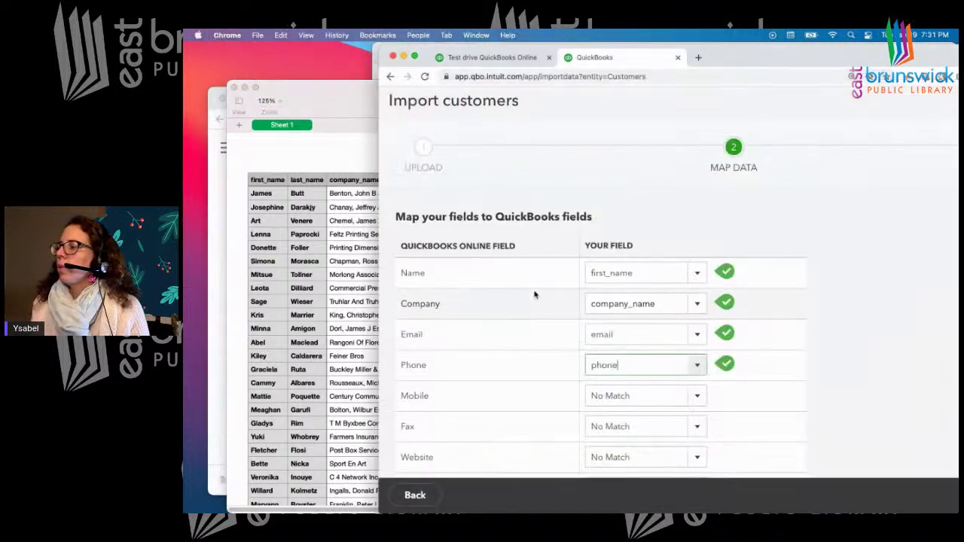
click(698, 367)
click(622, 295)
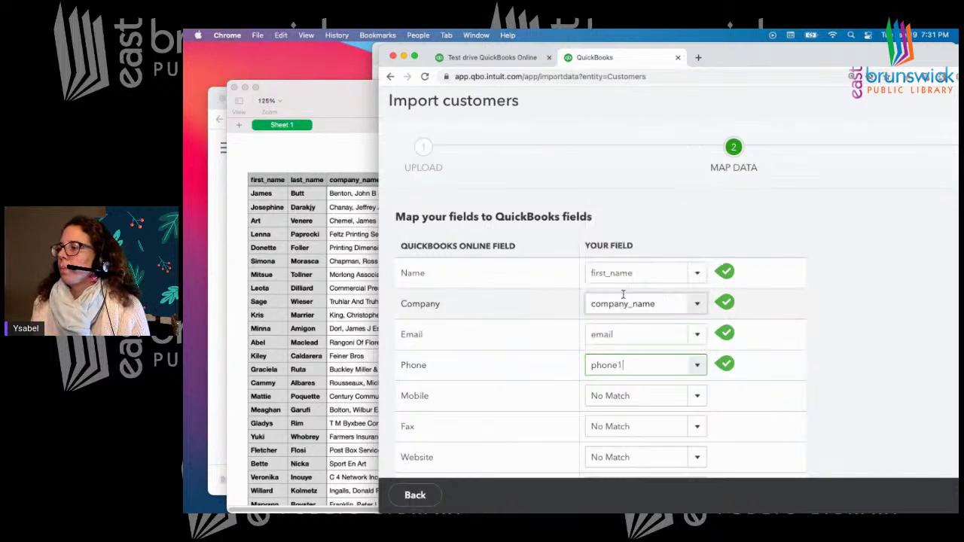
click(695, 396)
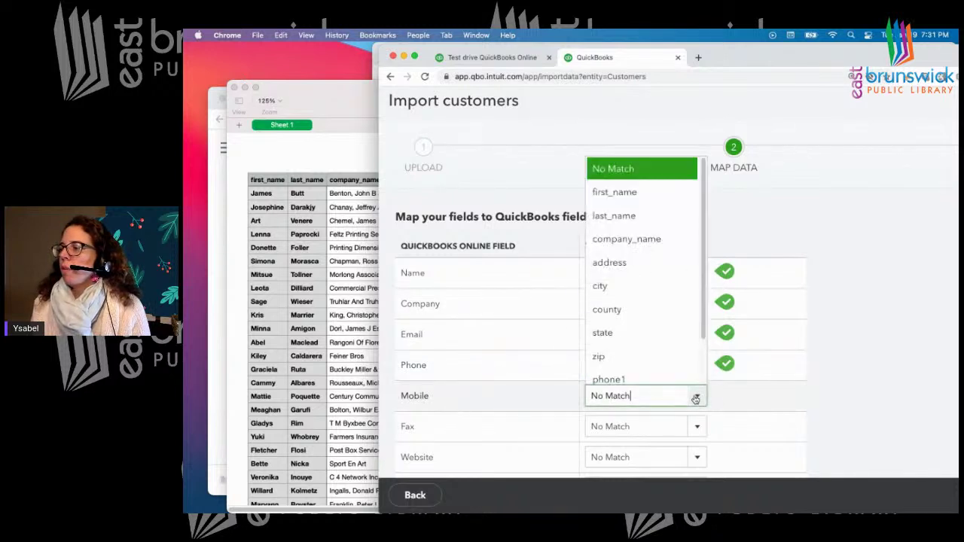
scroll(703, 320, down, 2)
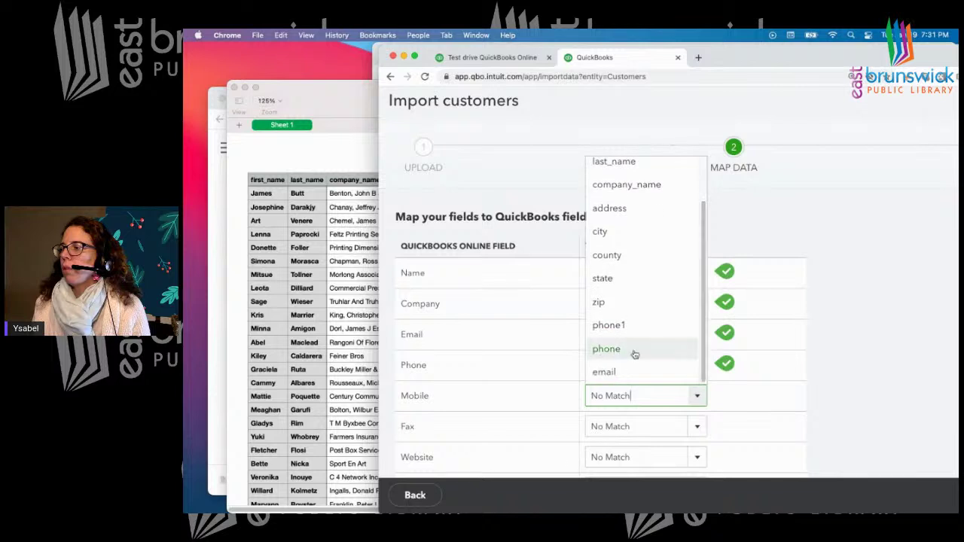
click(616, 352)
Keep City mapped to city, review the address mappings, and preview customers
scroll(497, 405, down, 2)
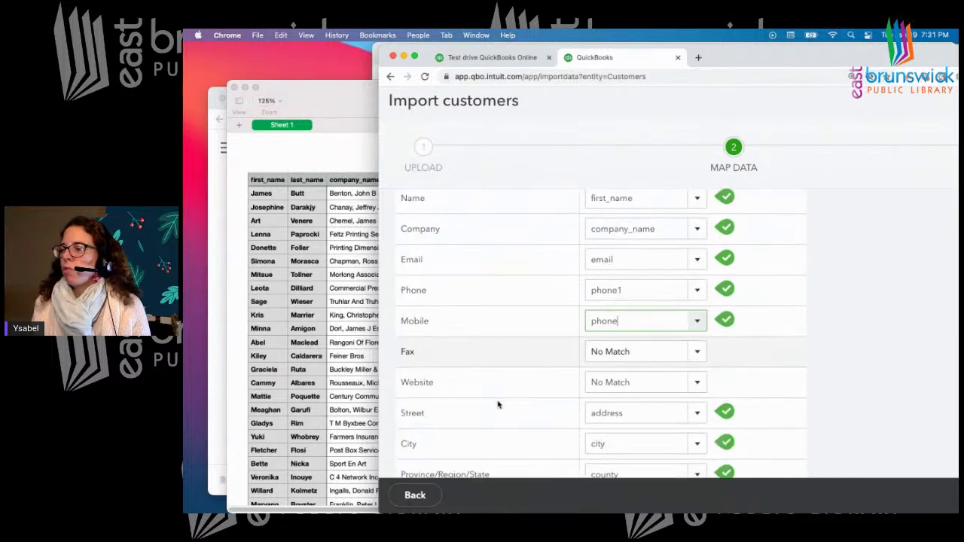
scroll(472, 385, down, 2)
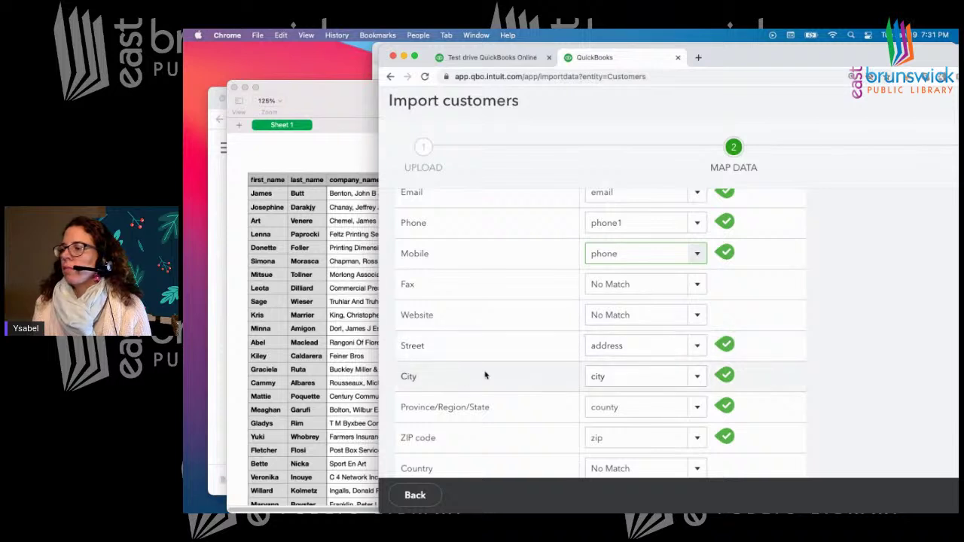
click(699, 378)
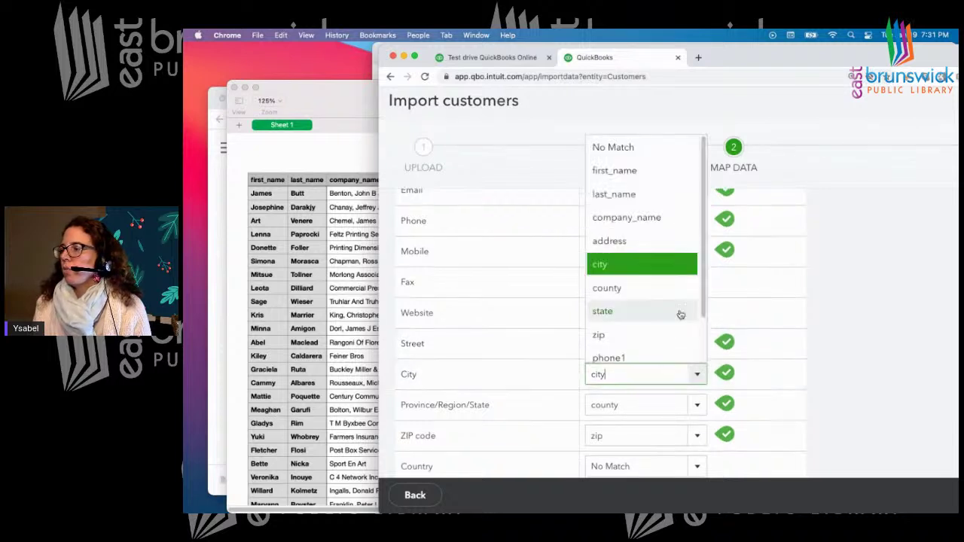
click(575, 397)
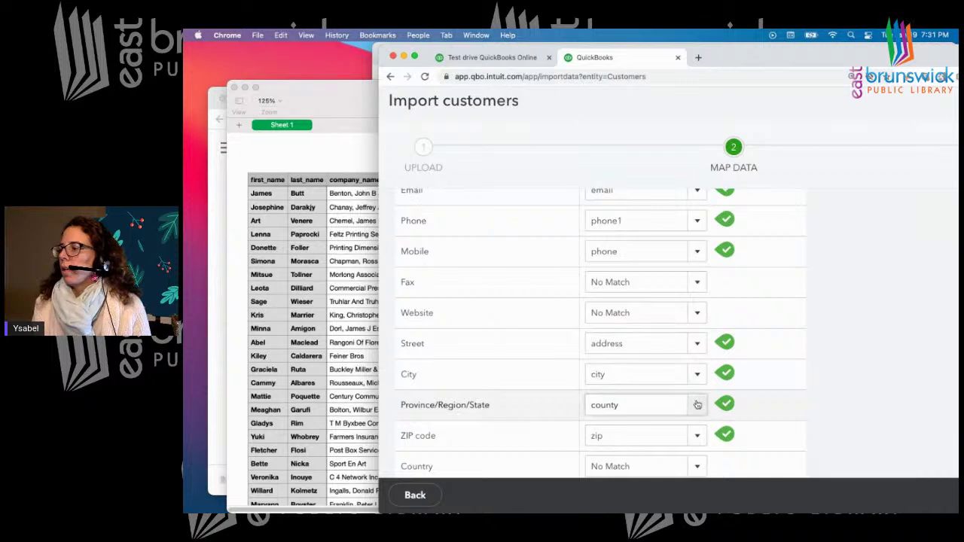
scroll(527, 384, down, 2)
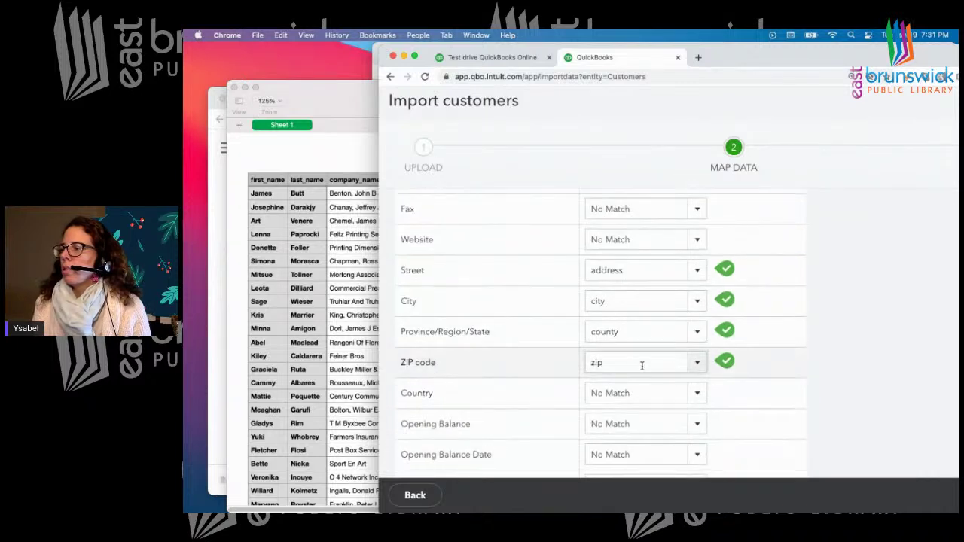
scroll(535, 374, down, 1)
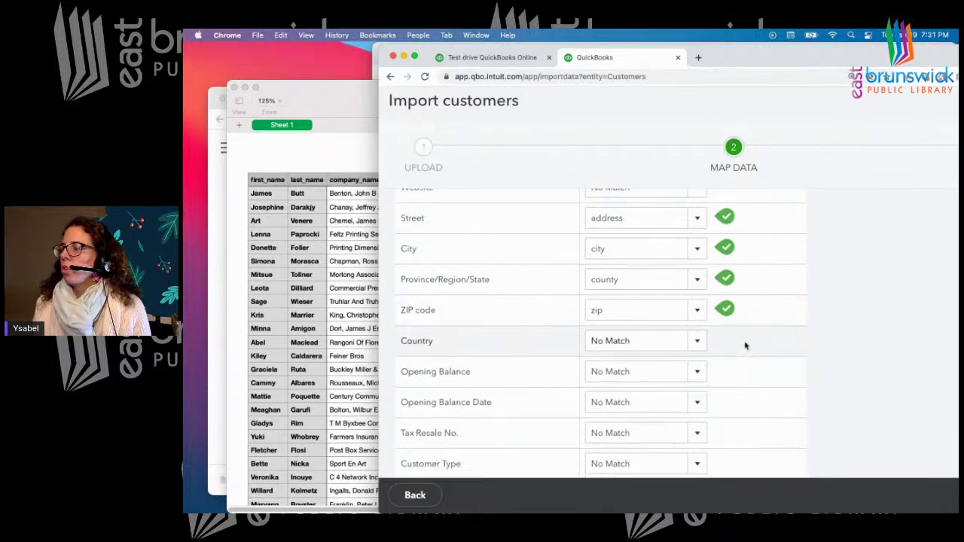
scroll(499, 363, down, 1)
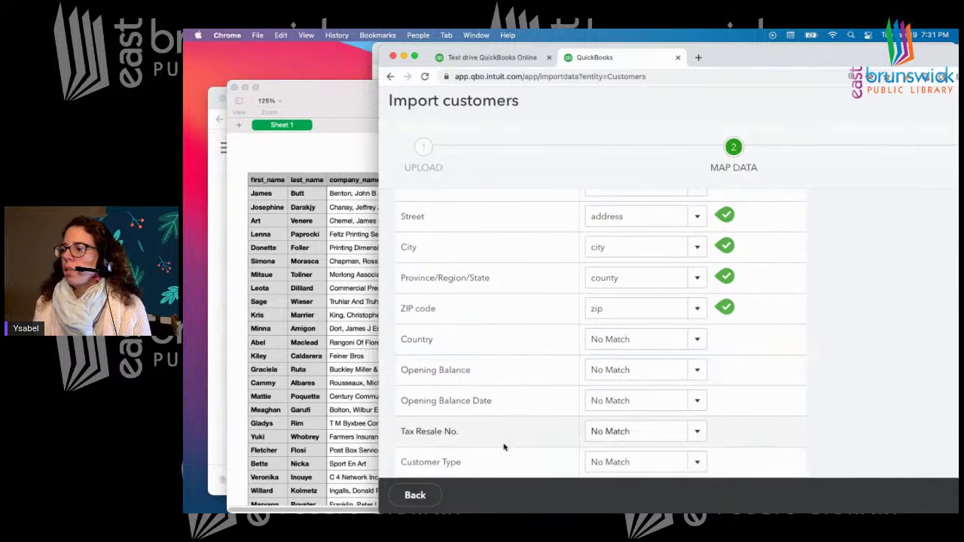
drag(740, 56, 536, 58)
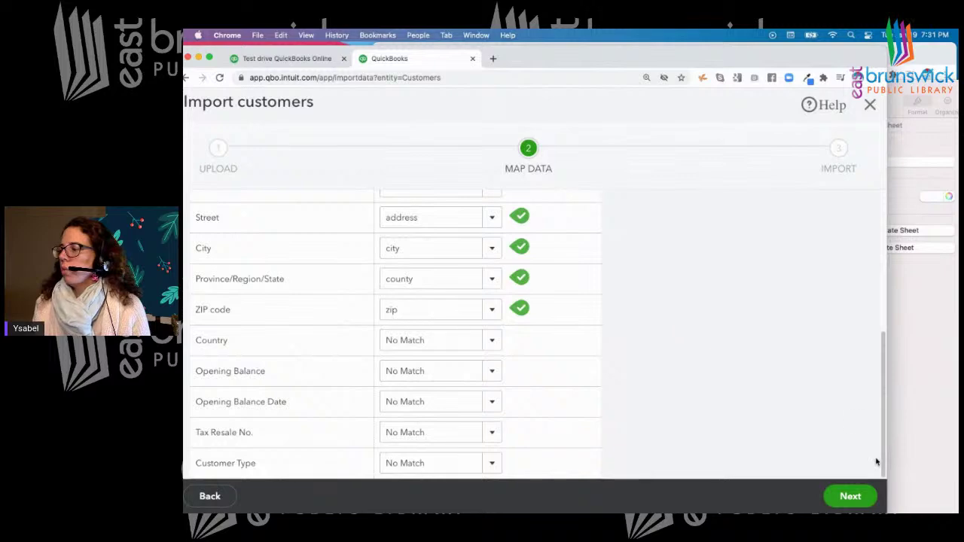
click(850, 496)
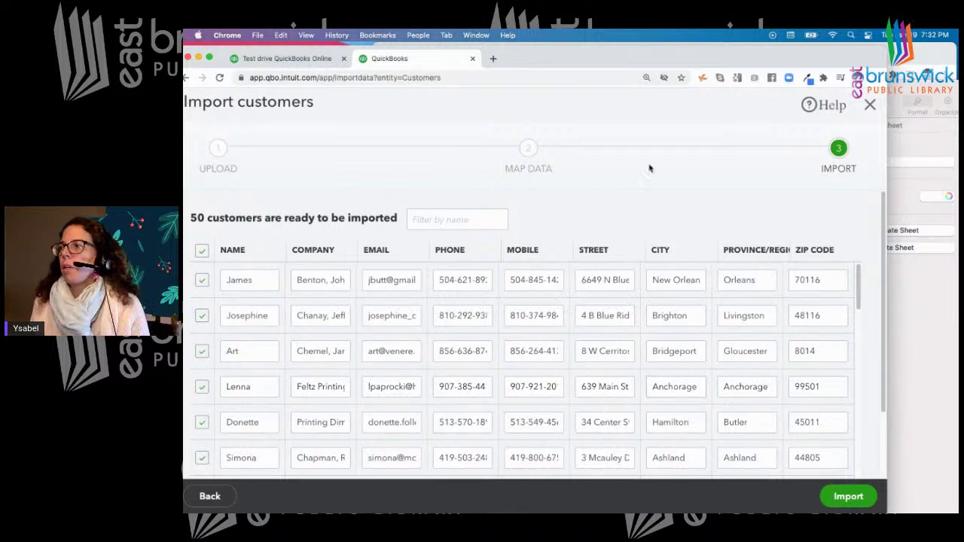
Try mapping Name to company_name and preview the customers
drag(557, 58, 600, 53)
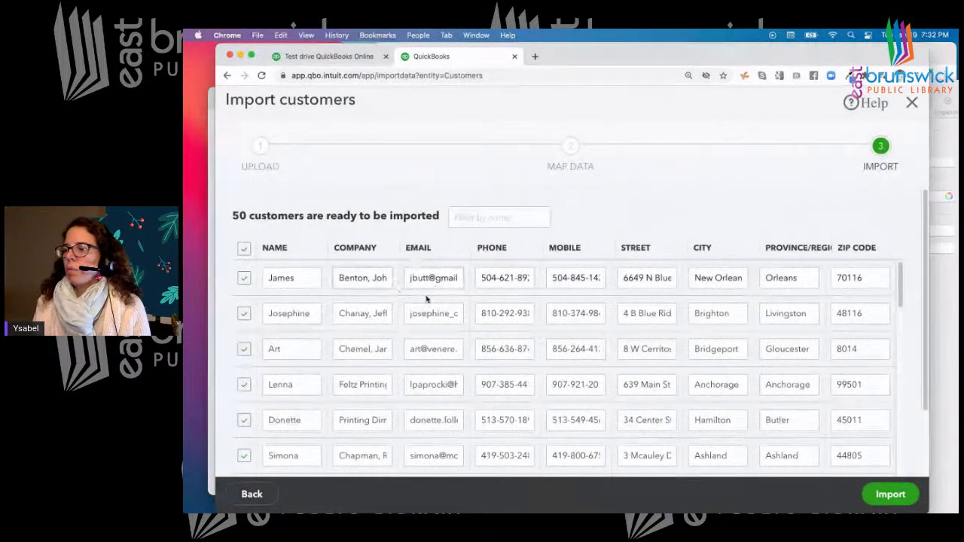
click(252, 494)
click(533, 271)
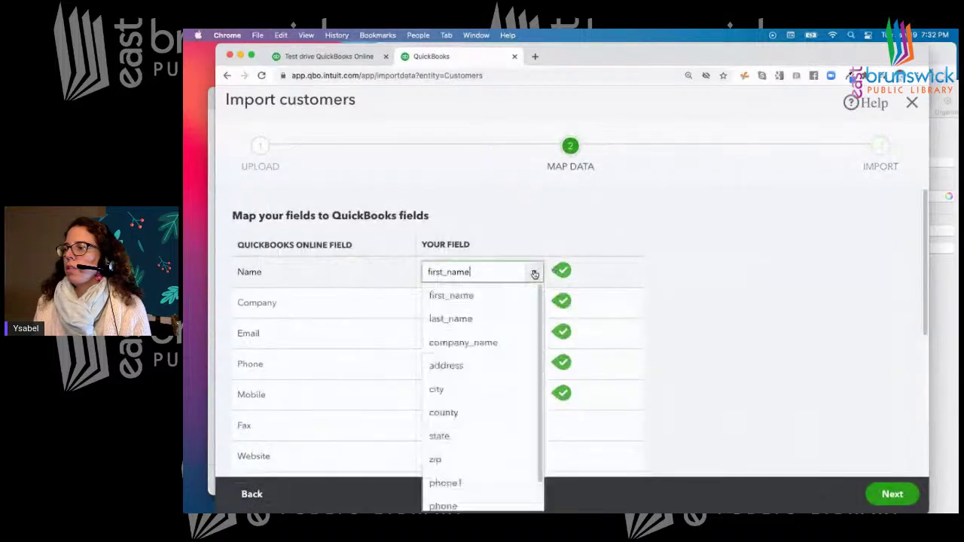
click(476, 344)
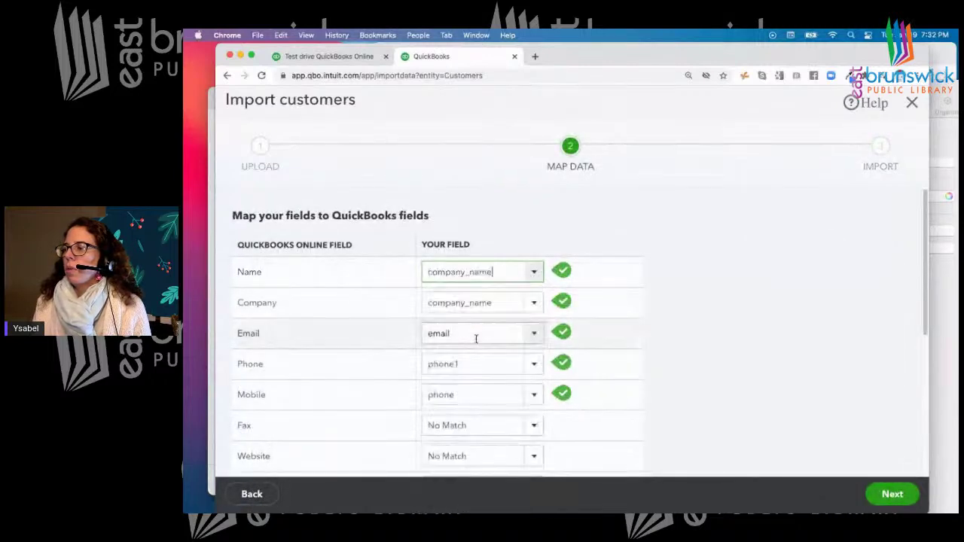
click(874, 494)
Try mapping Company to the city column and preview again
click(255, 494)
click(532, 305)
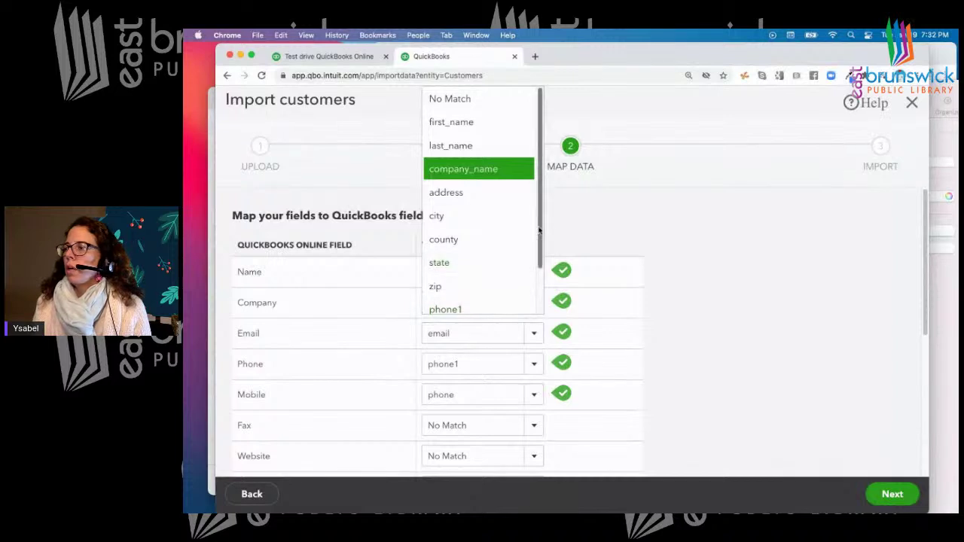
scroll(540, 231, down, 3)
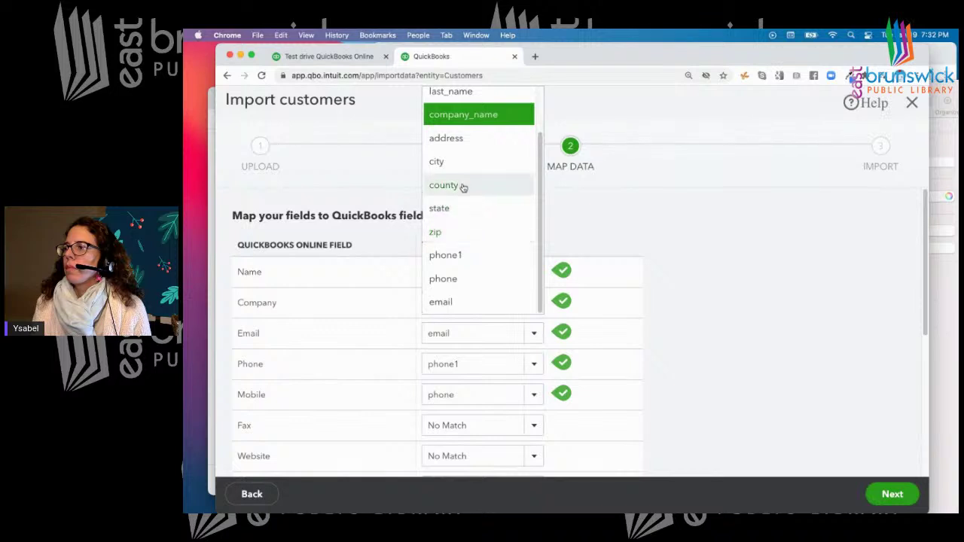
click(462, 163)
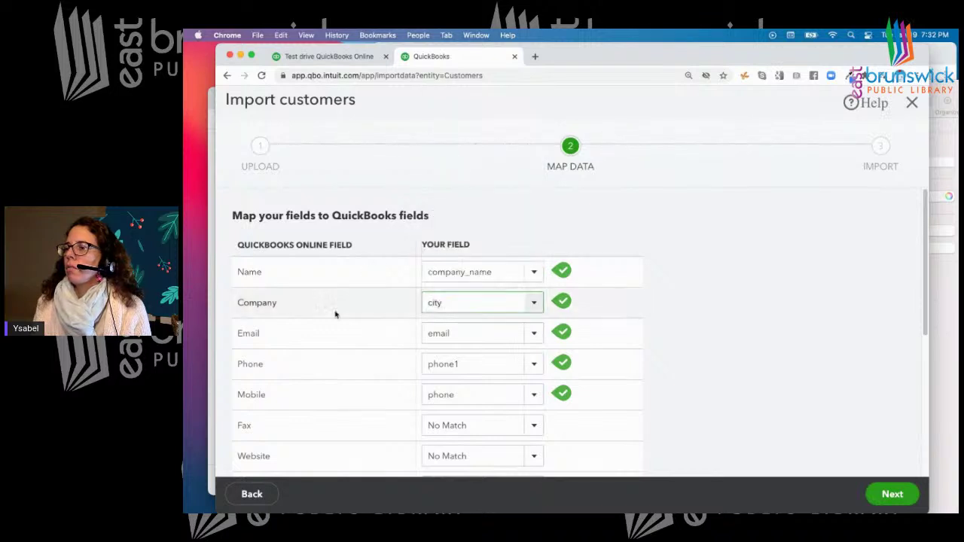
click(892, 494)
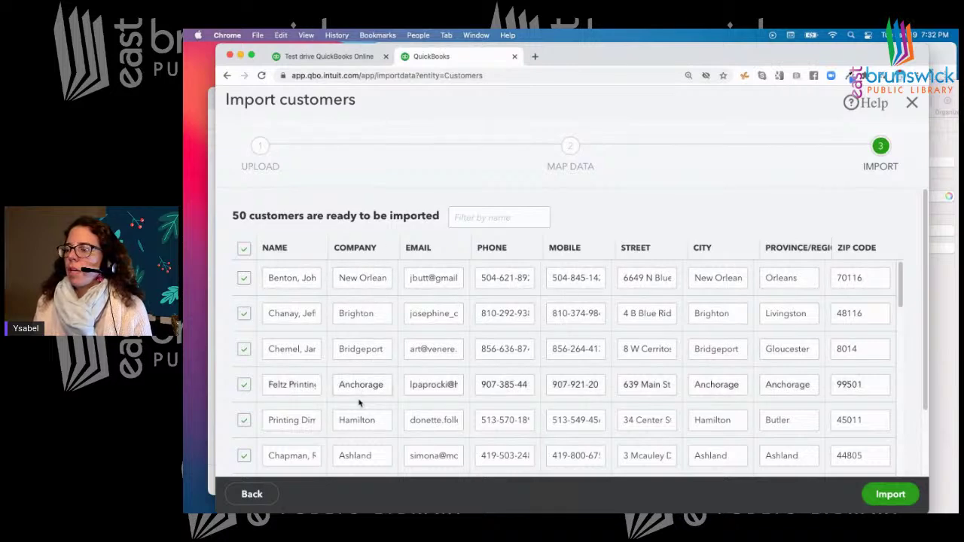
Restore Company to company_name and Name to first_name
triple_click(353, 278)
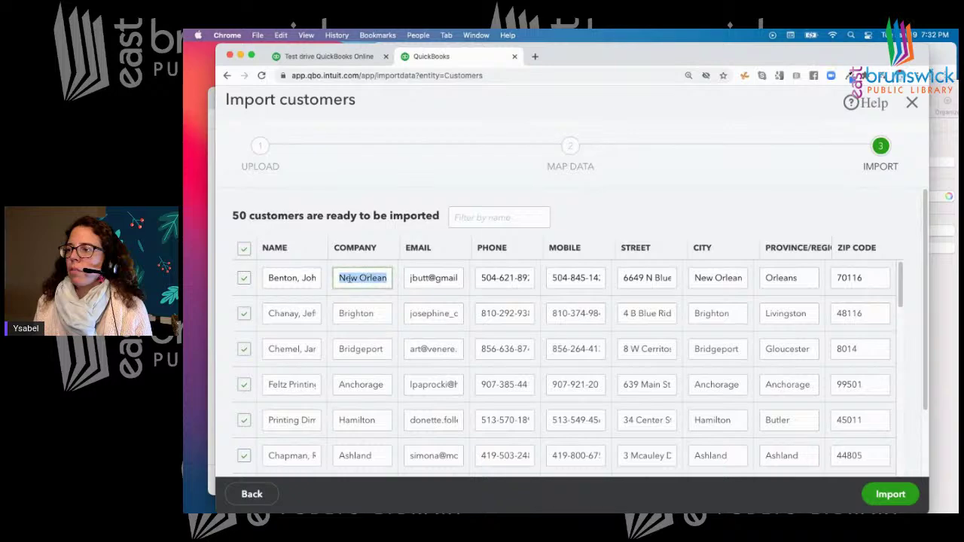
click(251, 494)
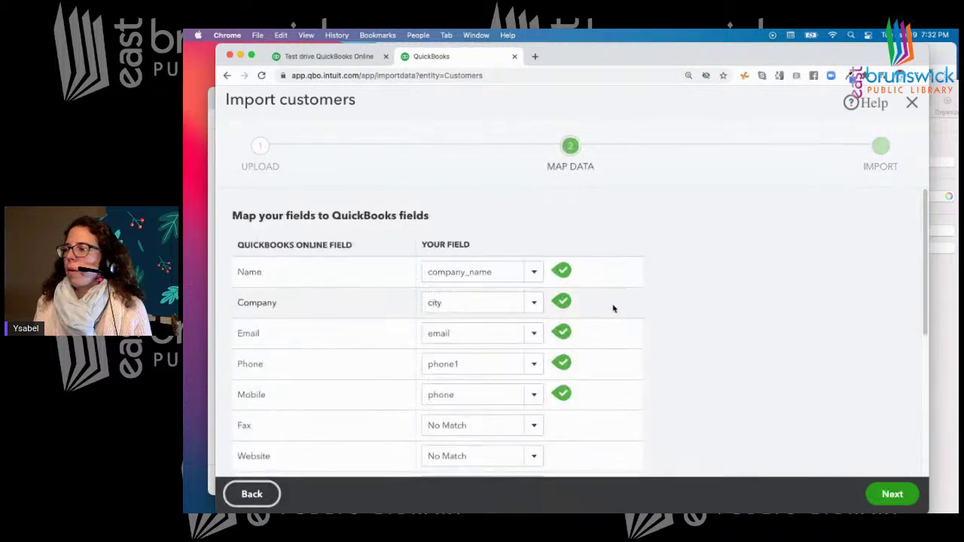
click(538, 307)
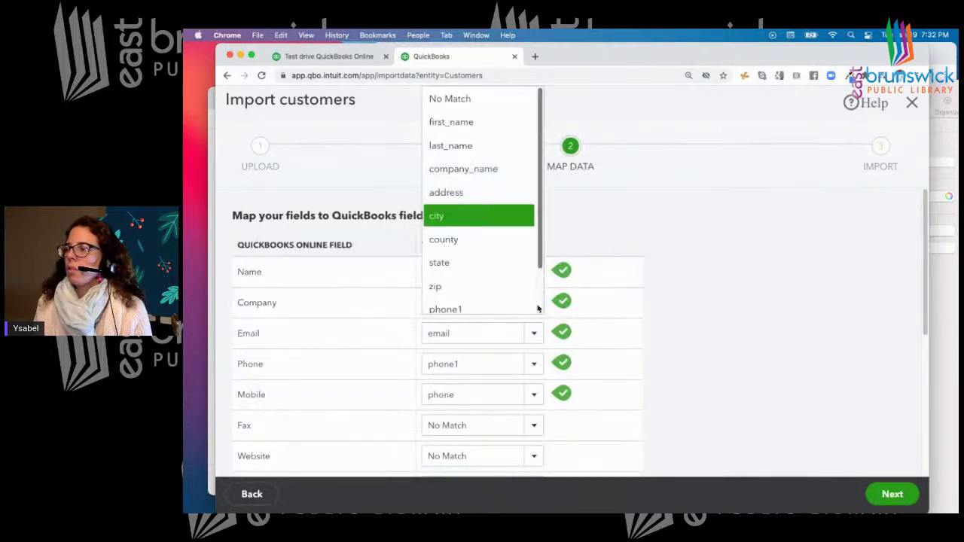
click(471, 170)
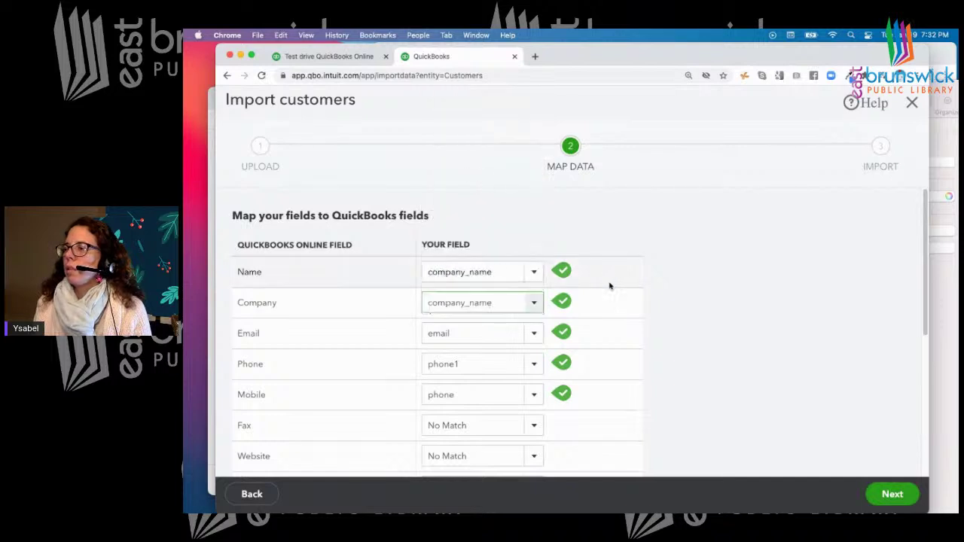
click(534, 272)
click(487, 294)
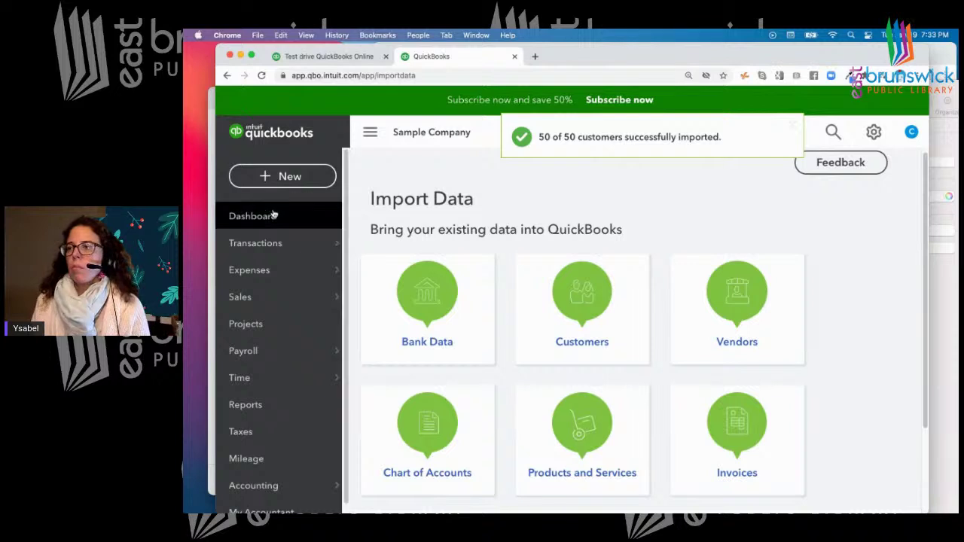
mouse_move(242, 303)
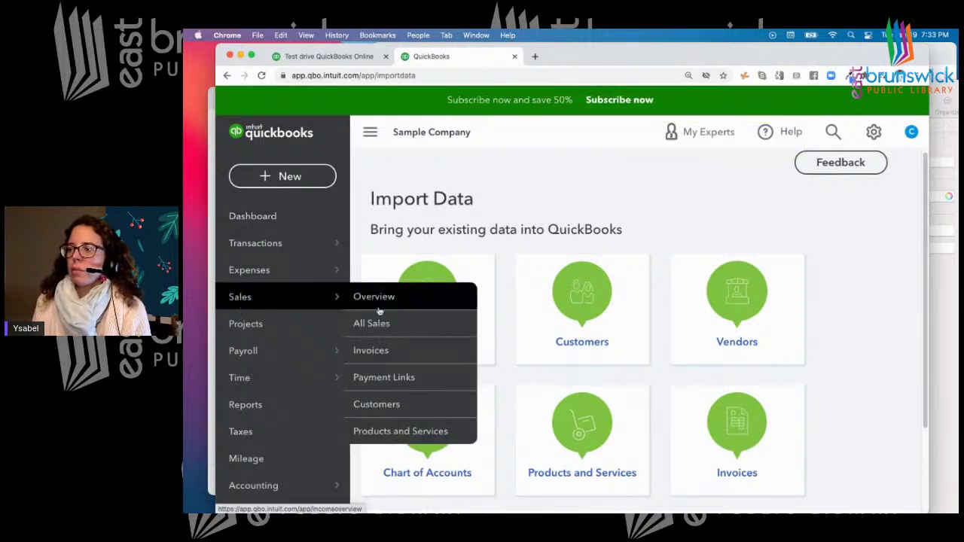
Browse the imported Customers list, comparing it with the 50-contacts spreadsheet
click(382, 408)
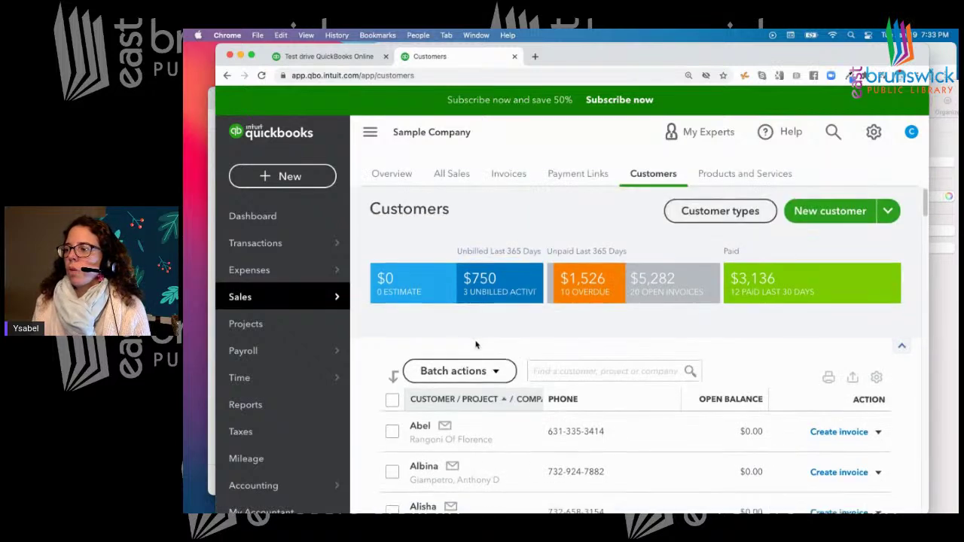
scroll(475, 344, down, 10)
scroll(476, 345, down, 10)
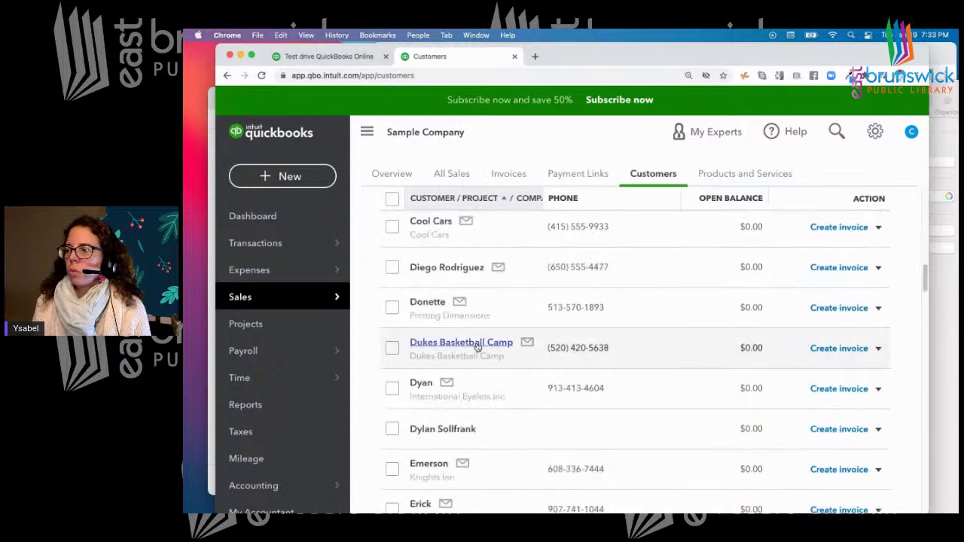
scroll(476, 345, up, 15)
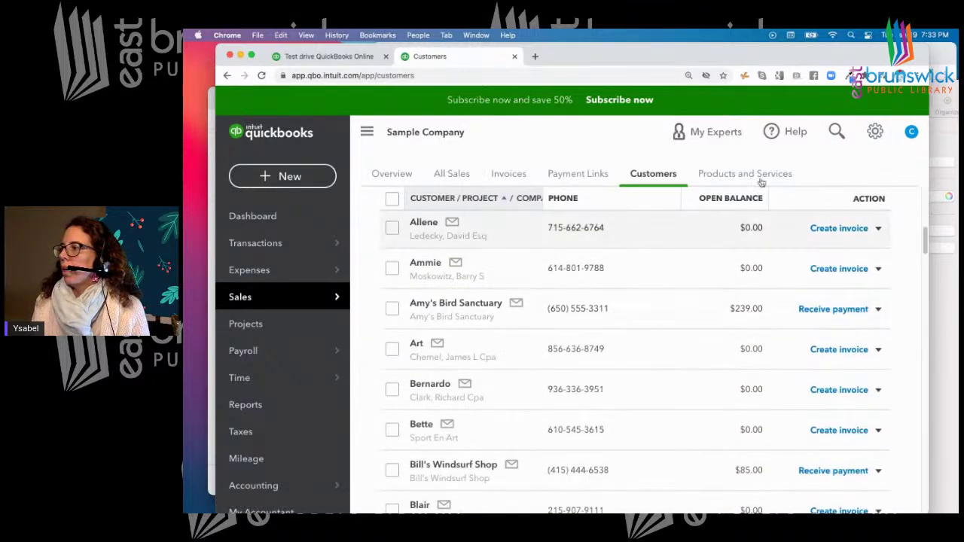
click(943, 90)
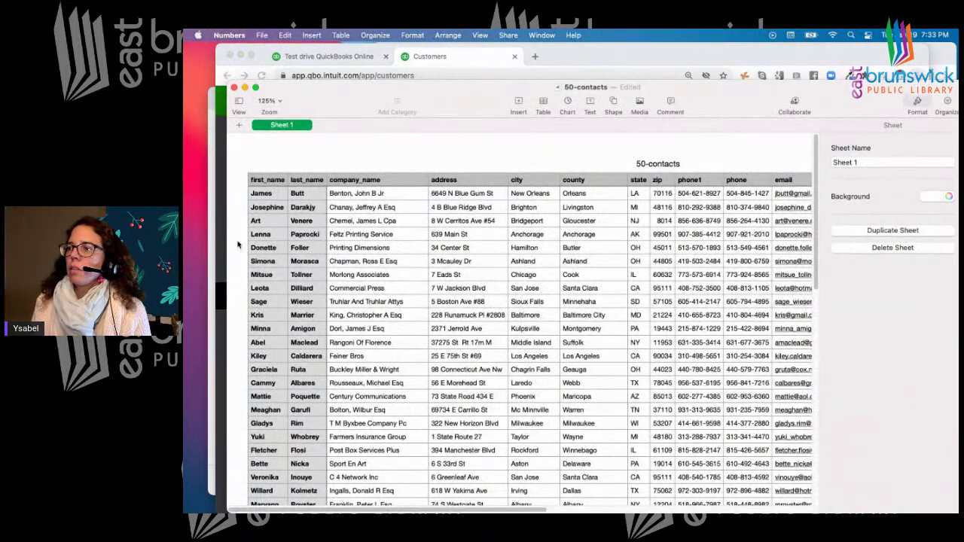
click(764, 58)
scroll(692, 238, down, 2)
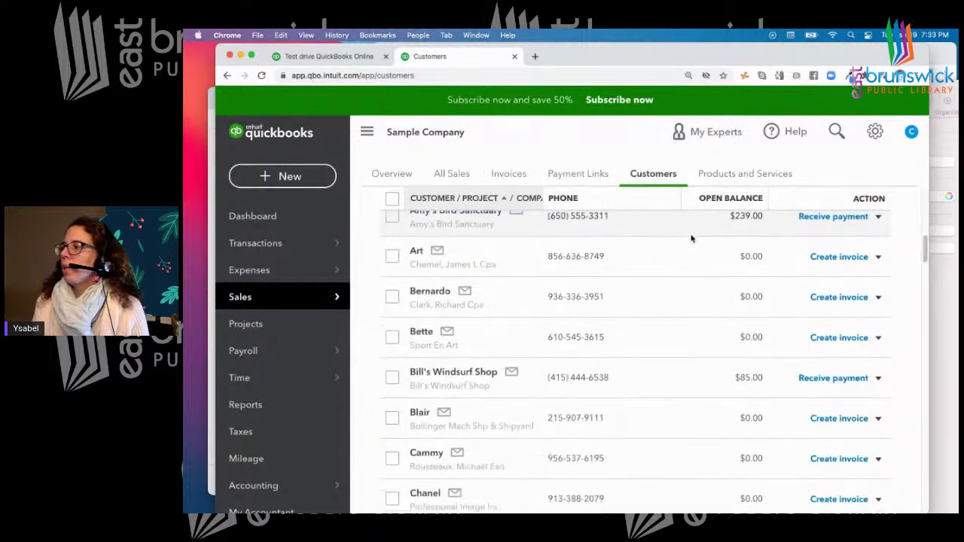
scroll(692, 238, up, 10)
scroll(568, 410, down, 1)
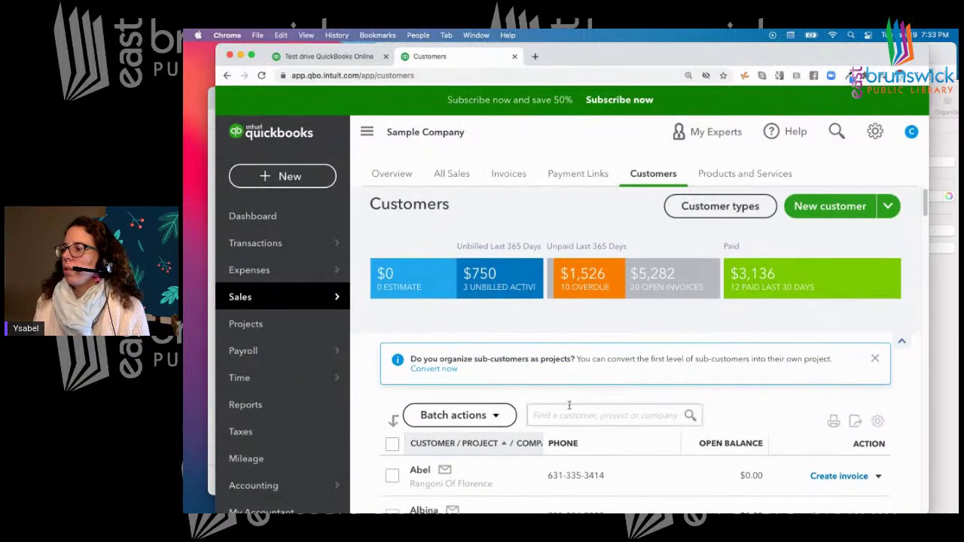
Search customers for 'art' and open the Art customer's detail page
click(565, 413)
text(art)
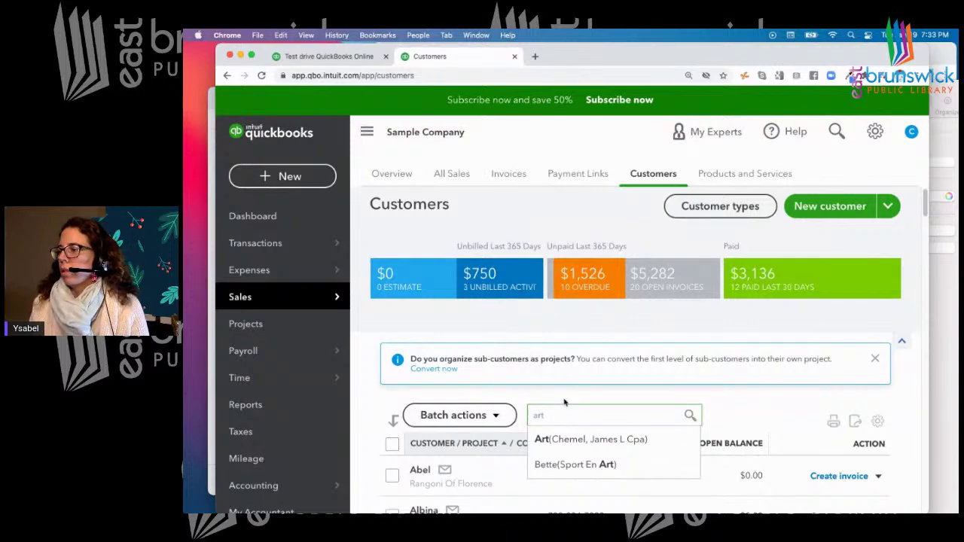
scroll(574, 385, down, 3)
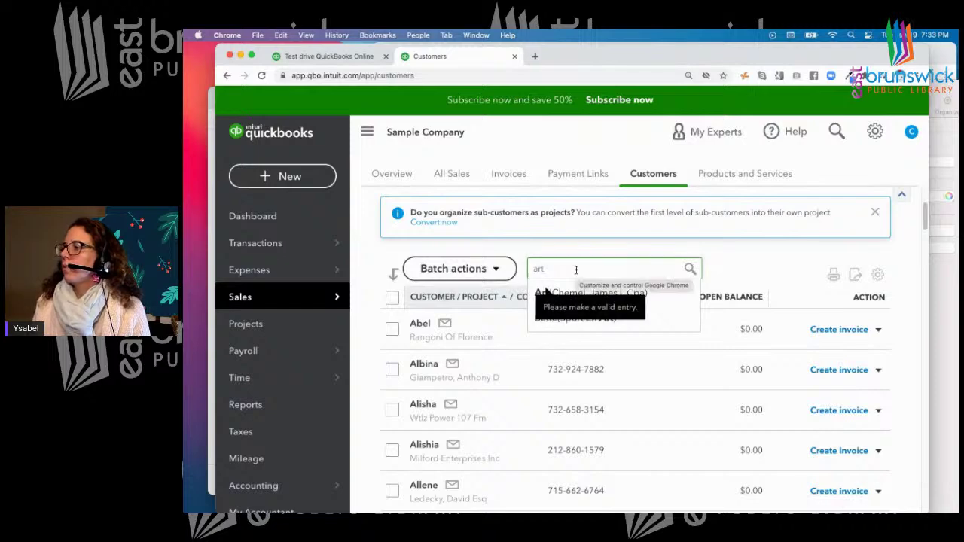
click(941, 90)
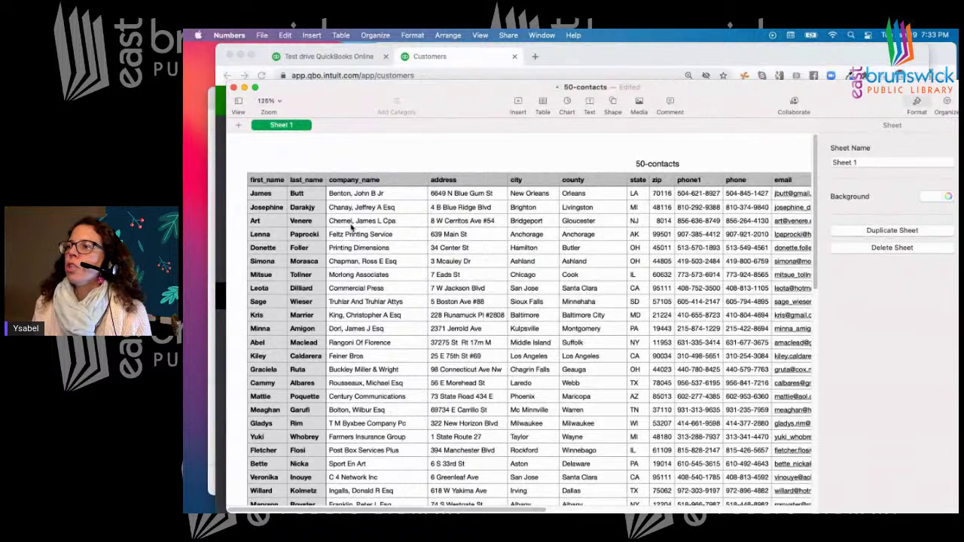
click(335, 56)
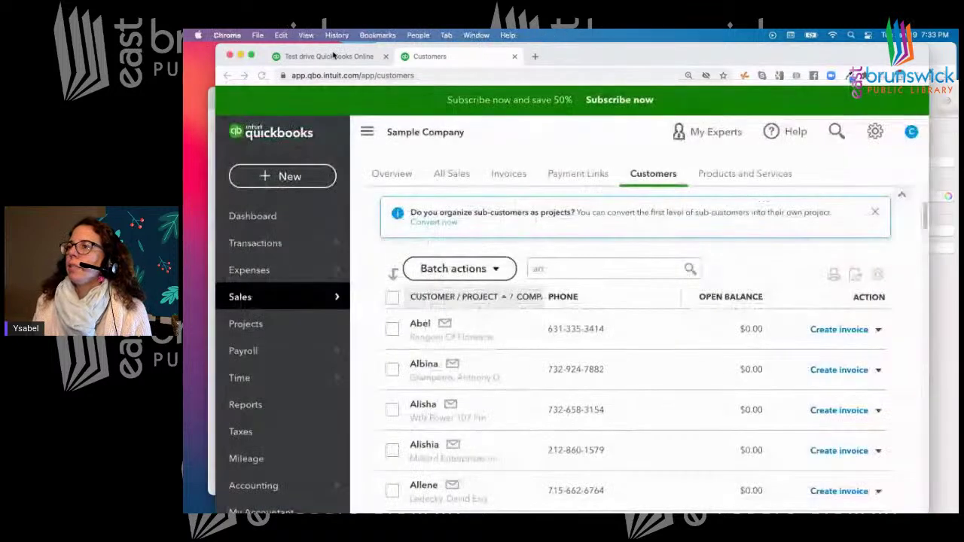
click(428, 56)
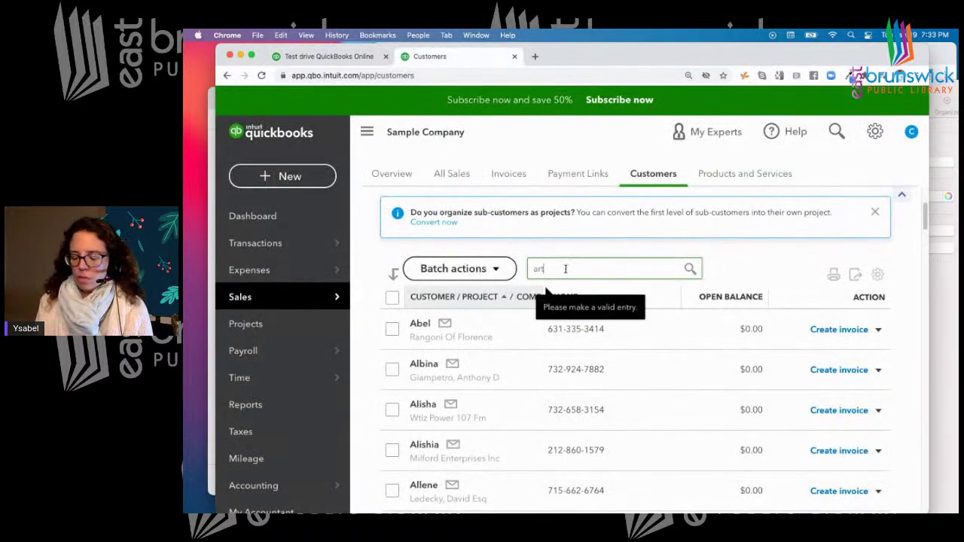
key(BackSpace)
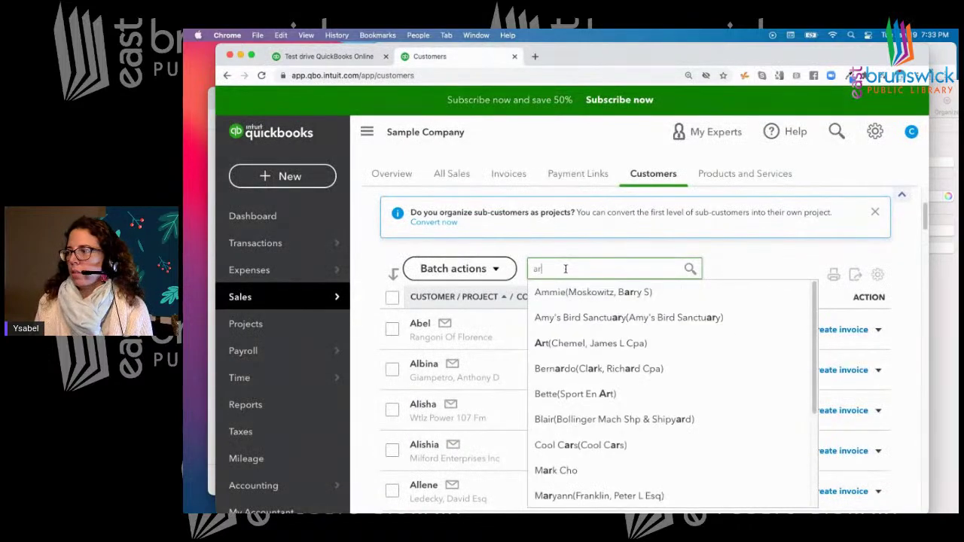
text(t)
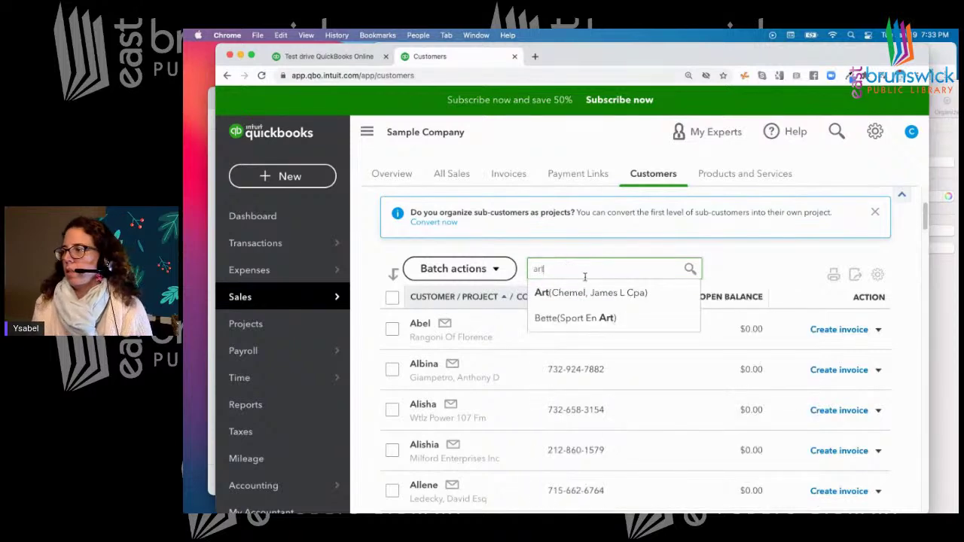
click(585, 294)
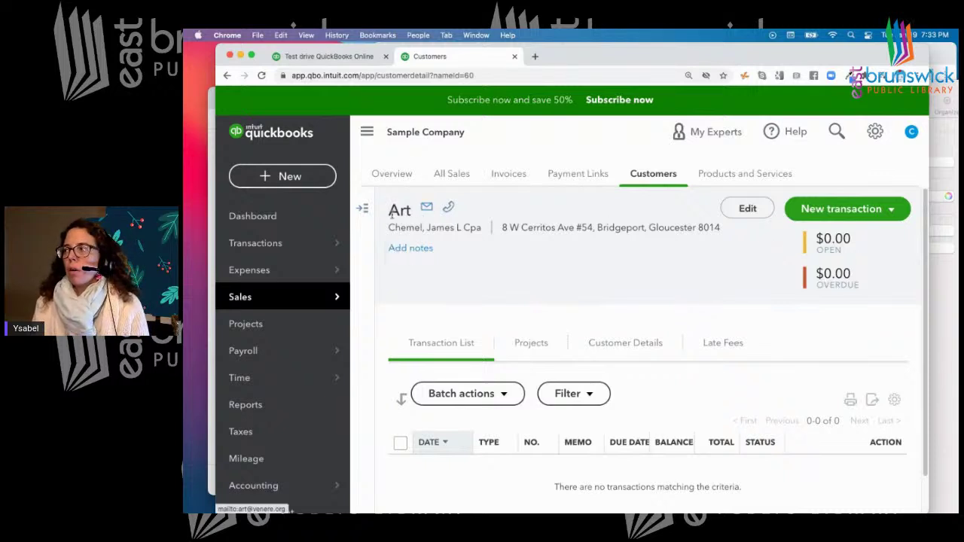
drag(713, 58, 665, 58)
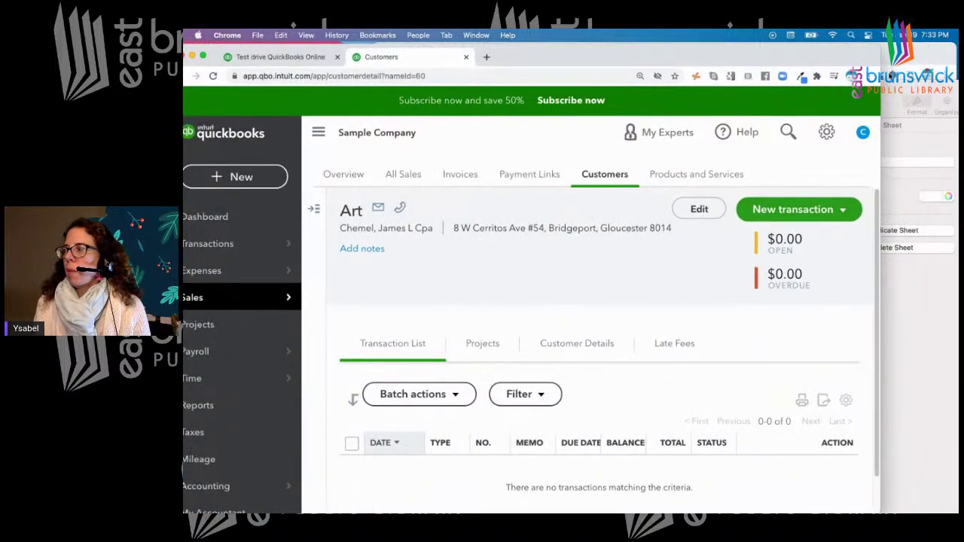
click(889, 88)
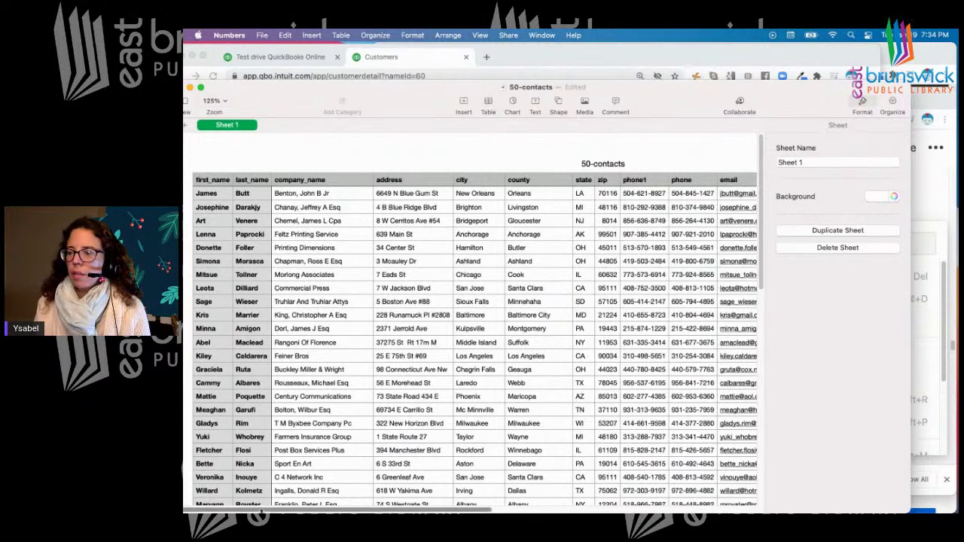
Inspect the first full name in the sheet's Name column, then reopen QuickBooks' settings menu
scroll(452, 456, right, 10)
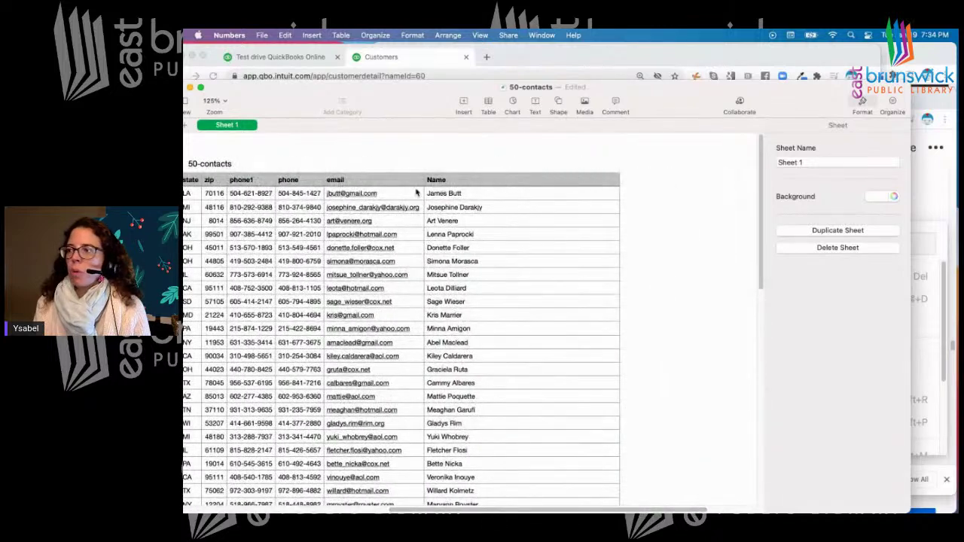
click(476, 195)
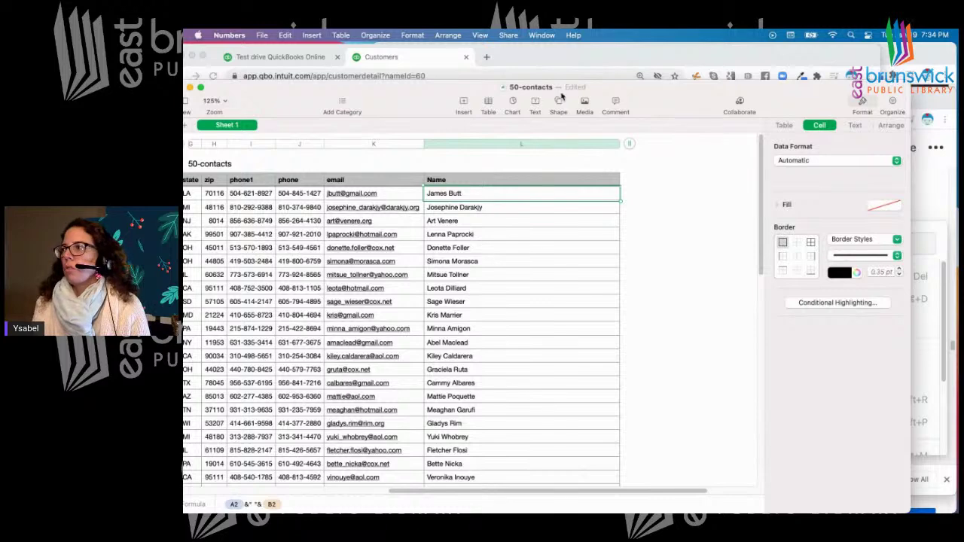
click(563, 58)
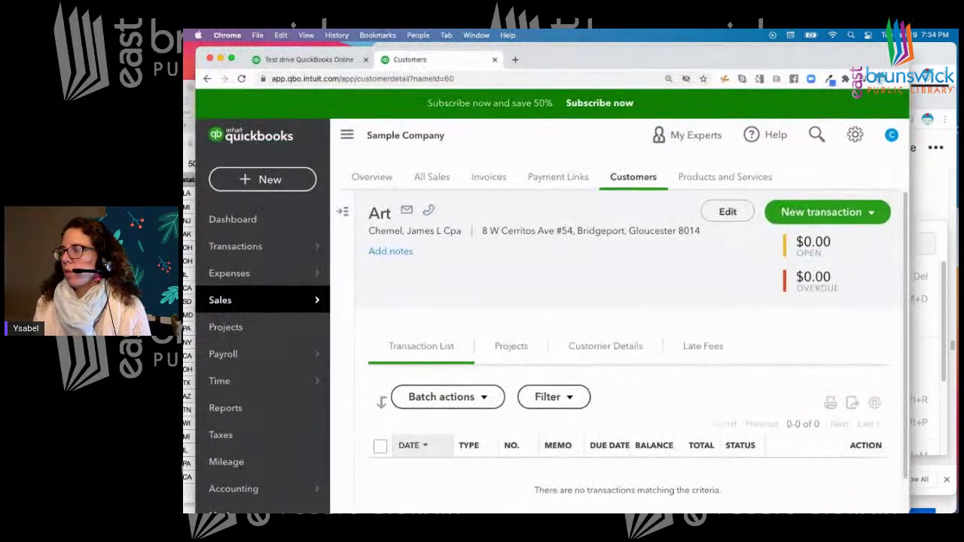
click(855, 135)
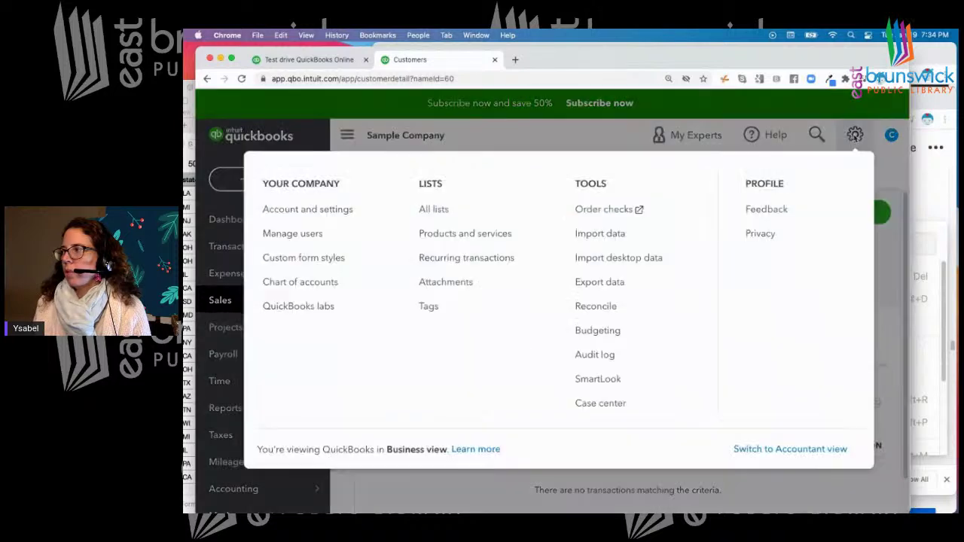
Start a Customers import from 50-contacts.csv and continue to field mapping
click(582, 235)
click(563, 345)
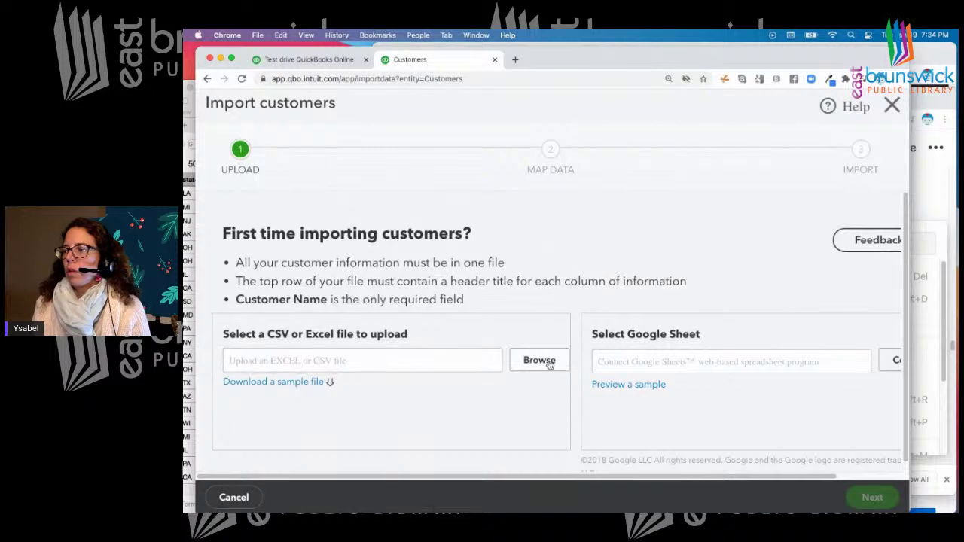
click(544, 361)
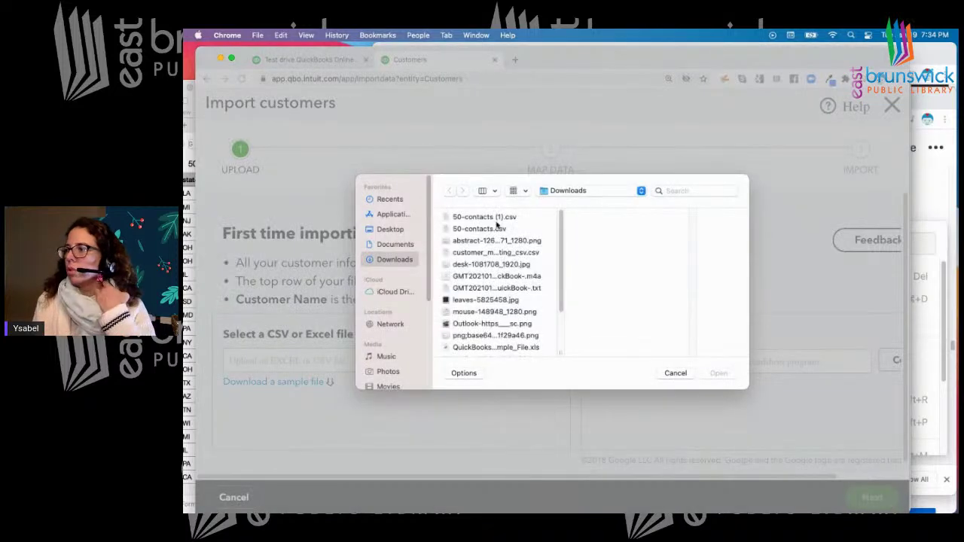
click(492, 230)
click(718, 374)
click(872, 497)
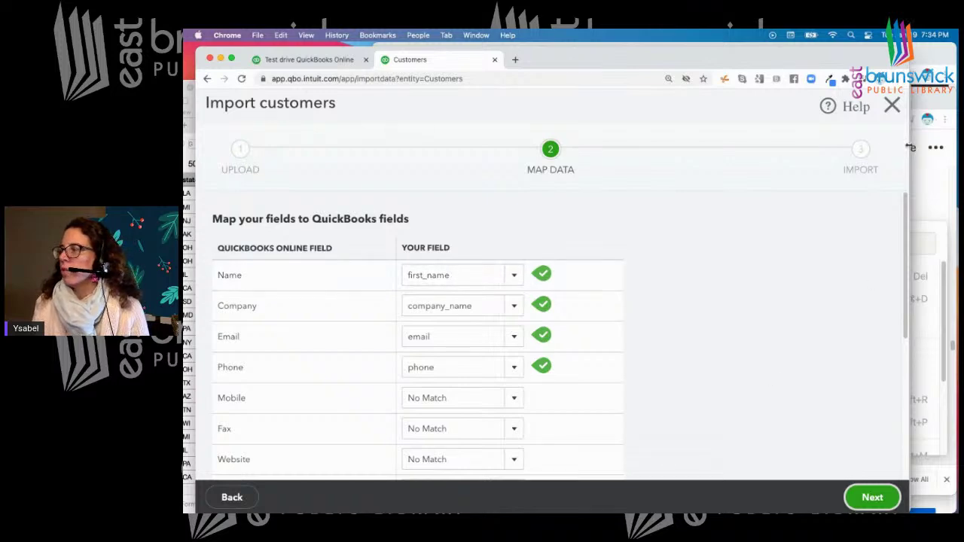
Review the column choices for Name alongside the 50-contacts spreadsheet
drag(877, 55, 789, 50)
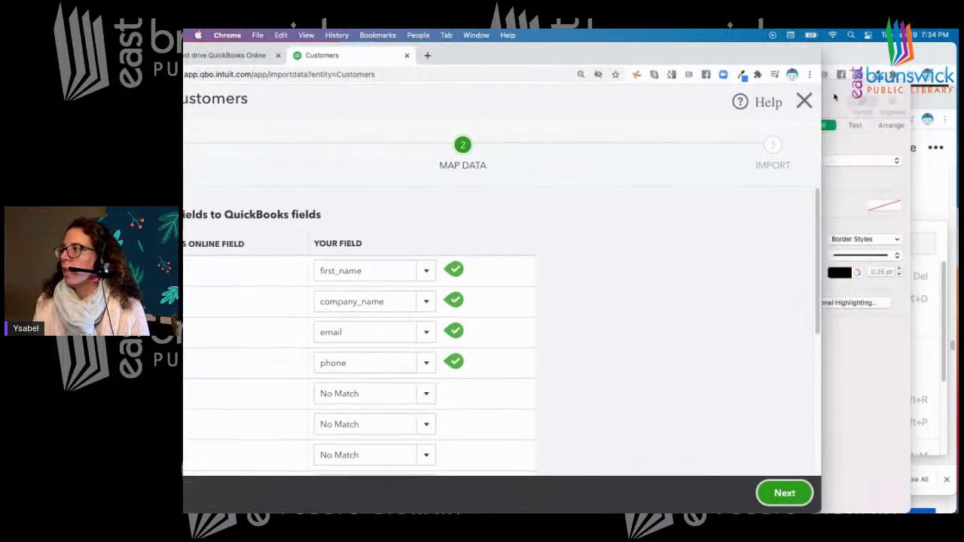
click(836, 99)
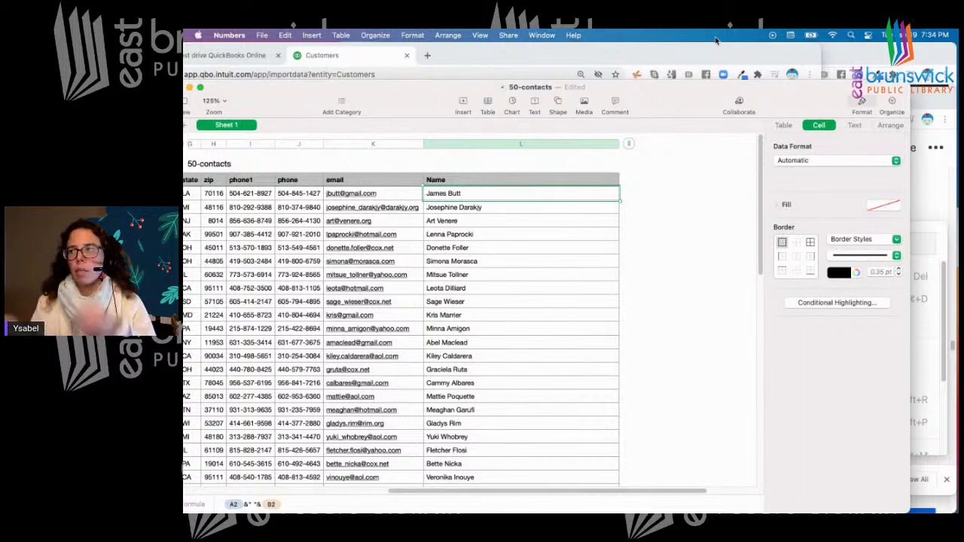
drag(436, 90, 590, 88)
drag(560, 55, 655, 58)
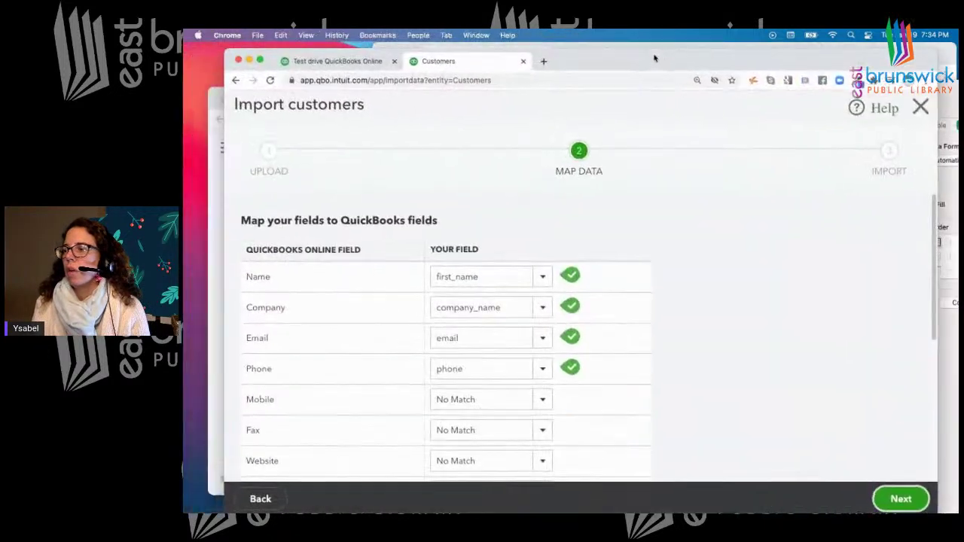
click(544, 277)
scroll(521, 445, down, 2)
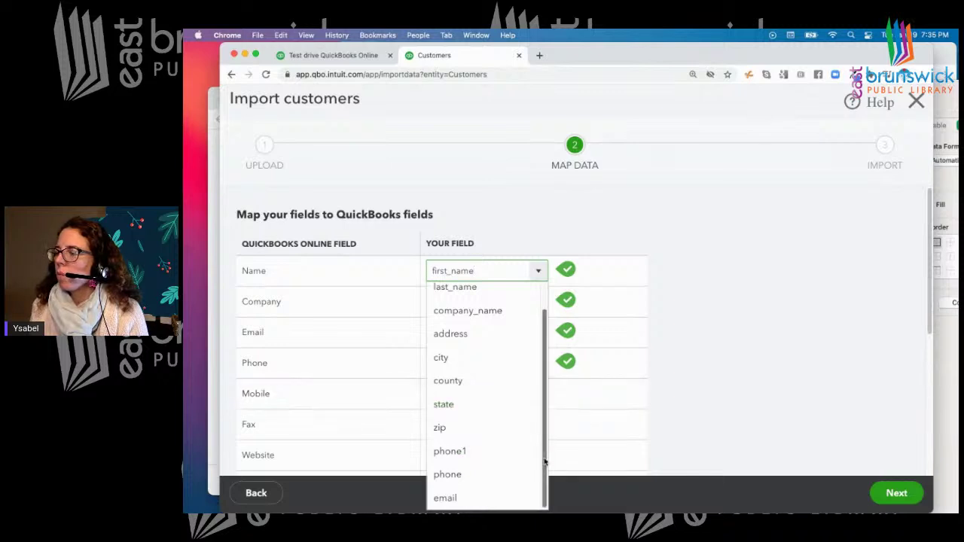
scroll(545, 437, up, 2)
scroll(549, 347, down, 2)
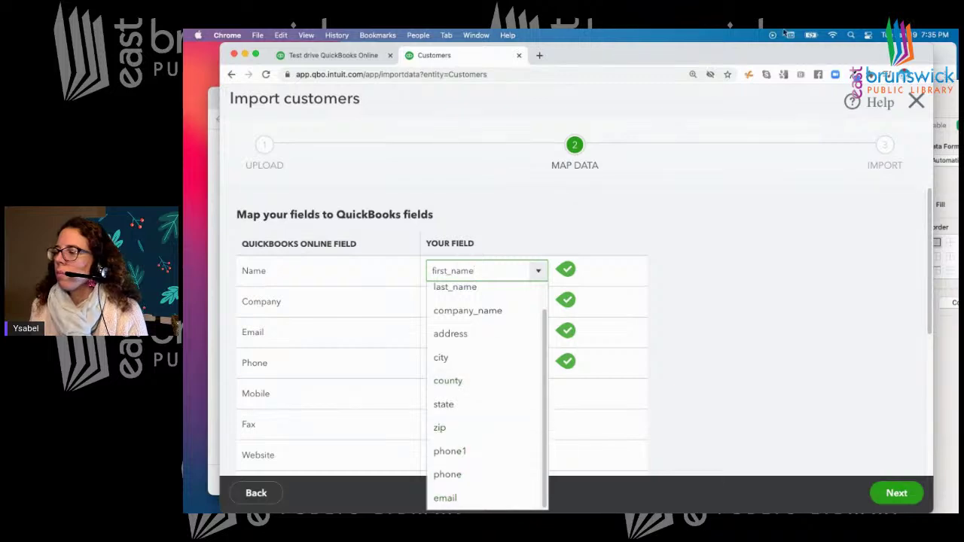
drag(843, 61, 729, 47)
click(911, 89)
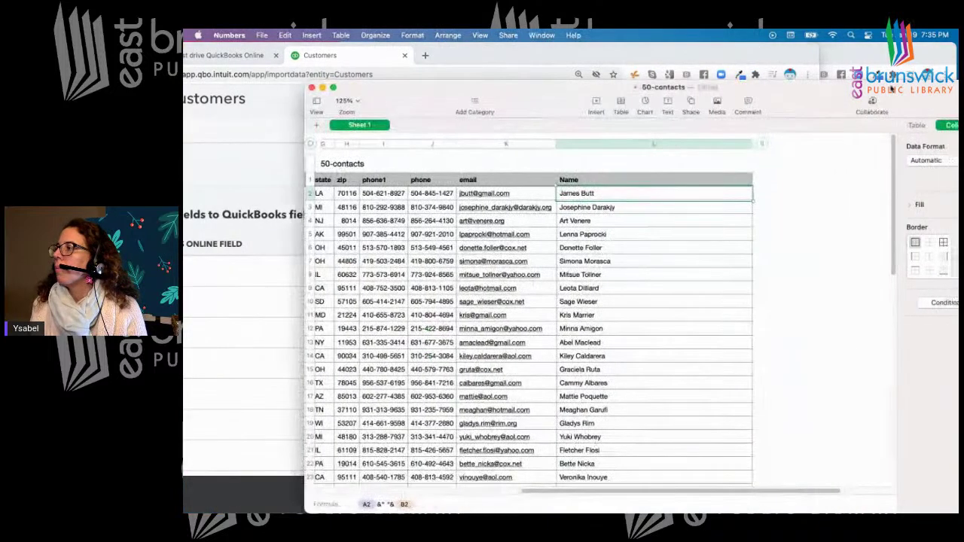
Select the combined Name column in the 50-contacts sheet
click(622, 240)
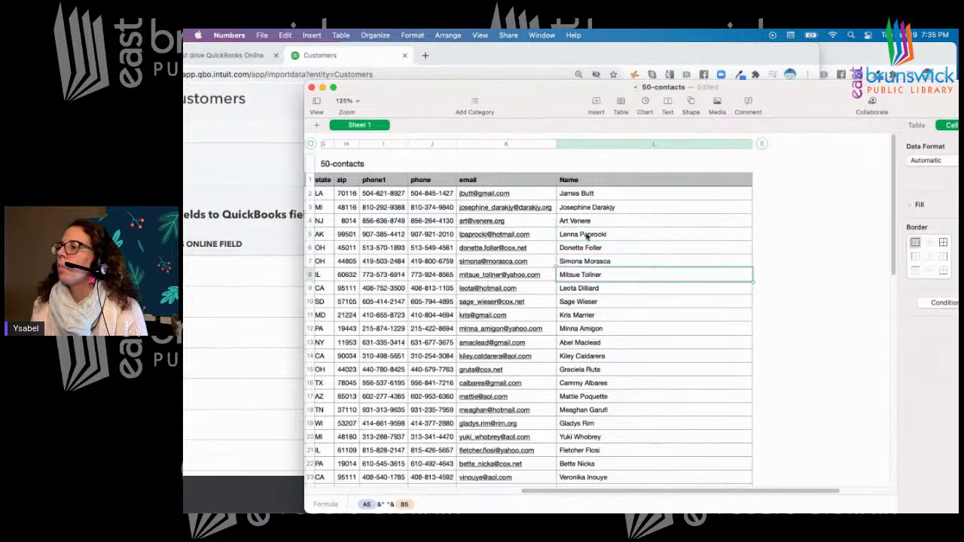
click(578, 195)
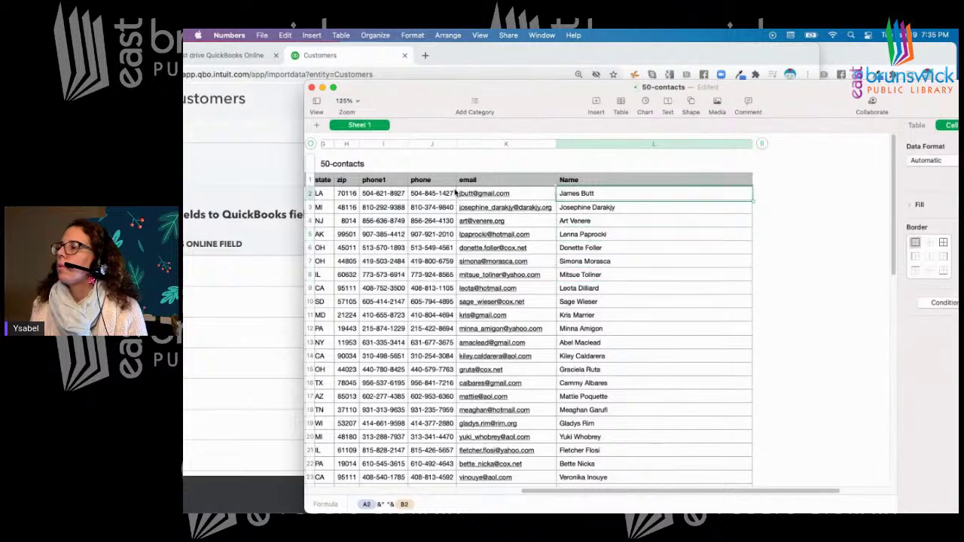
drag(418, 98, 473, 98)
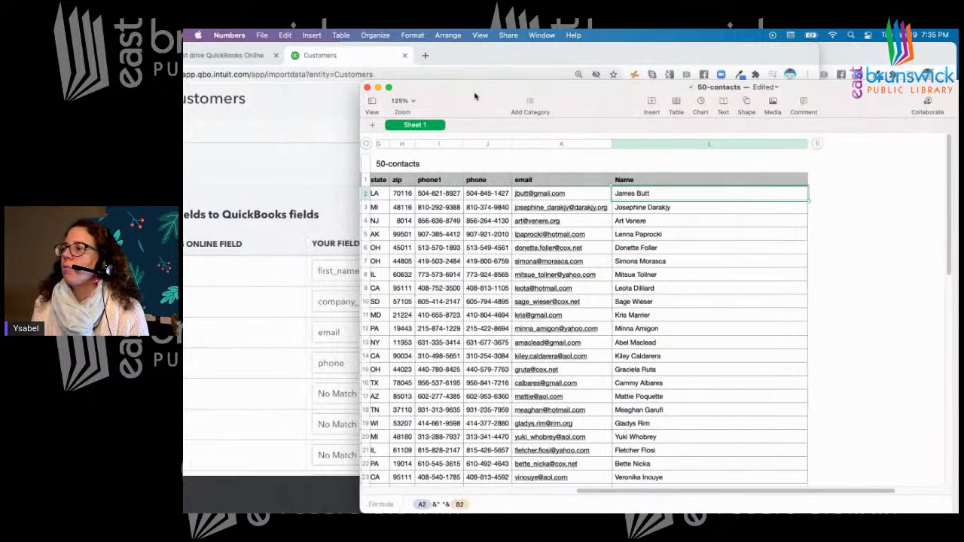
drag(638, 493, 581, 493)
drag(820, 143, 358, 152)
click(867, 184)
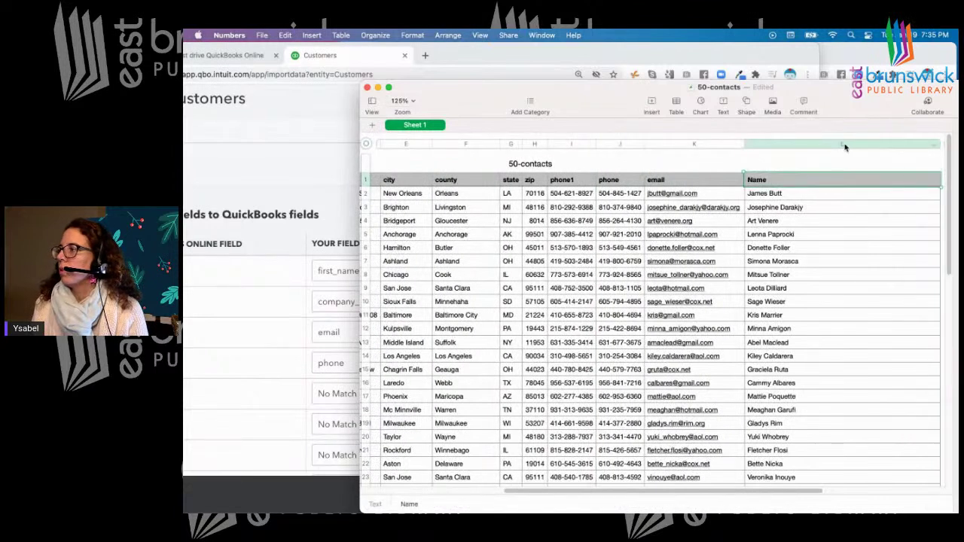
click(845, 144)
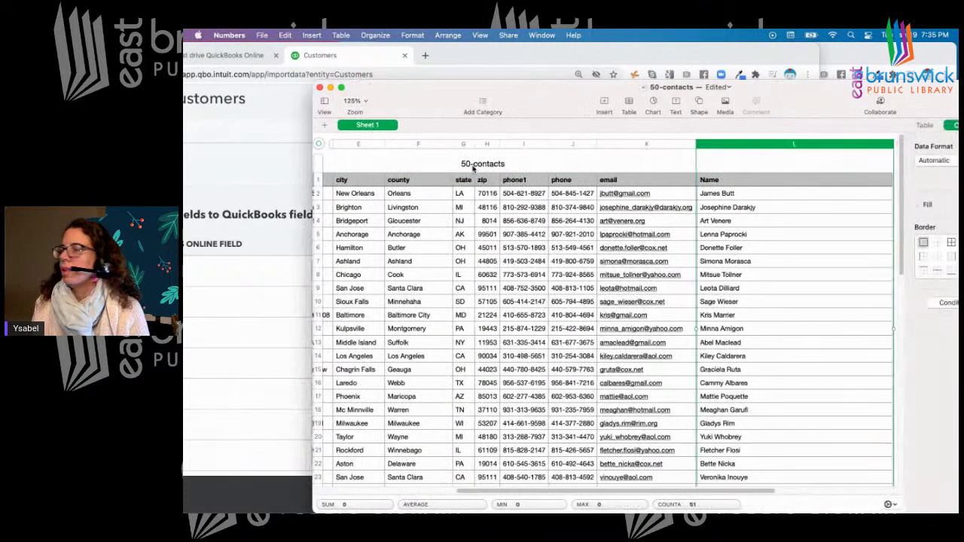
Return the QuickBooks customer import to its Upload step
click(293, 100)
drag(512, 52, 653, 51)
click(284, 494)
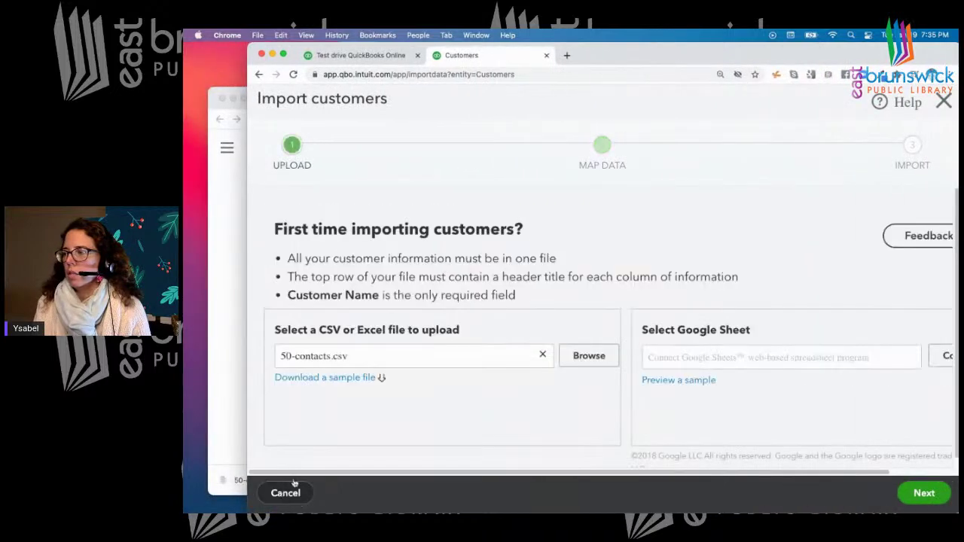
Upload customer_marketing_csv.csv as the import file and advance to Map Data
click(588, 357)
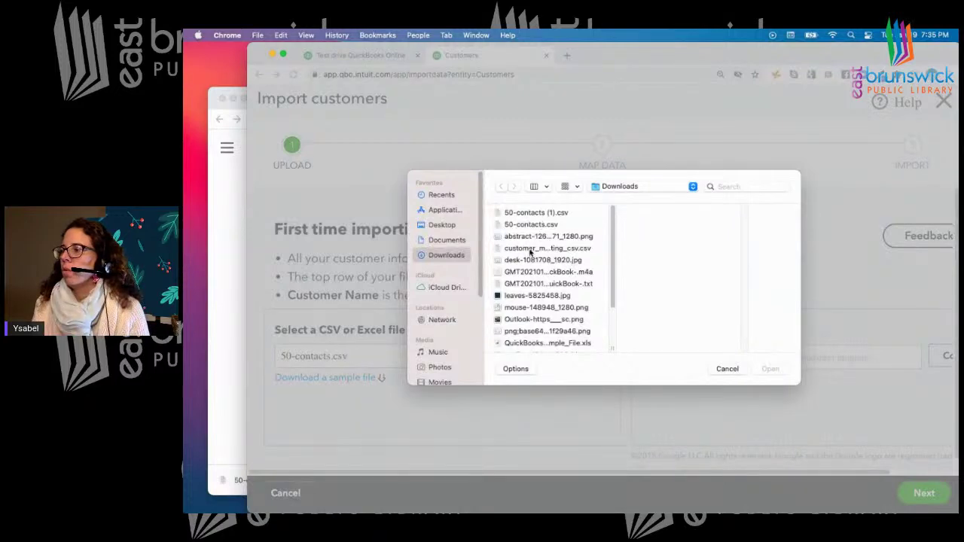
click(530, 249)
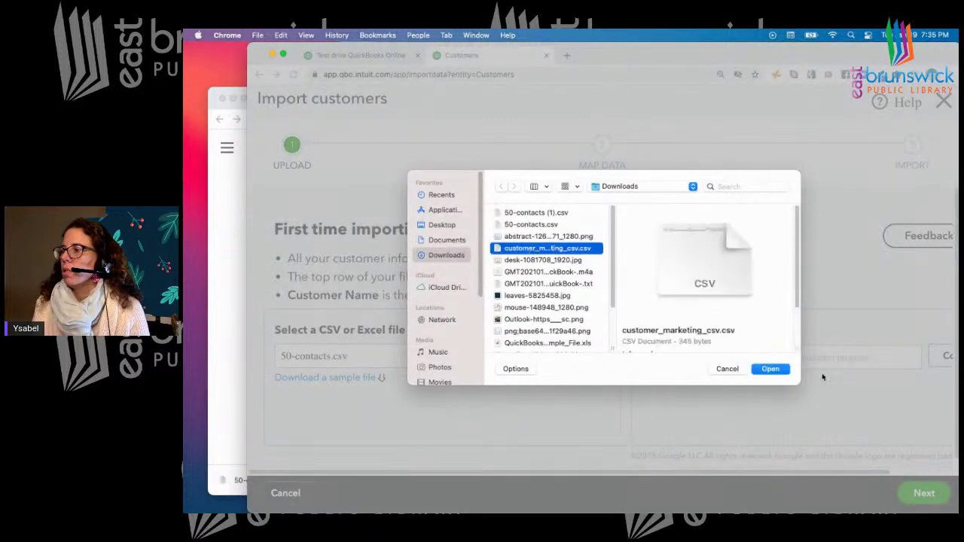
click(770, 369)
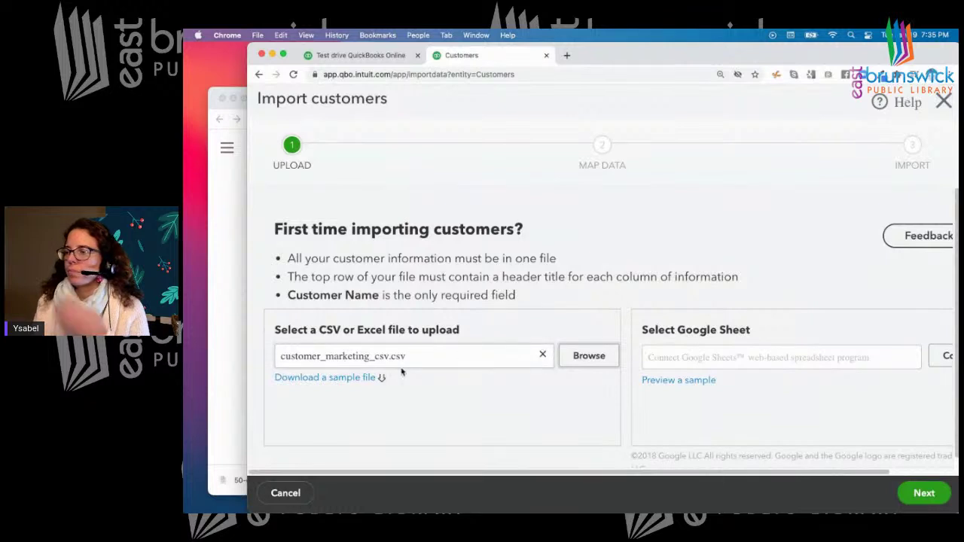
click(925, 493)
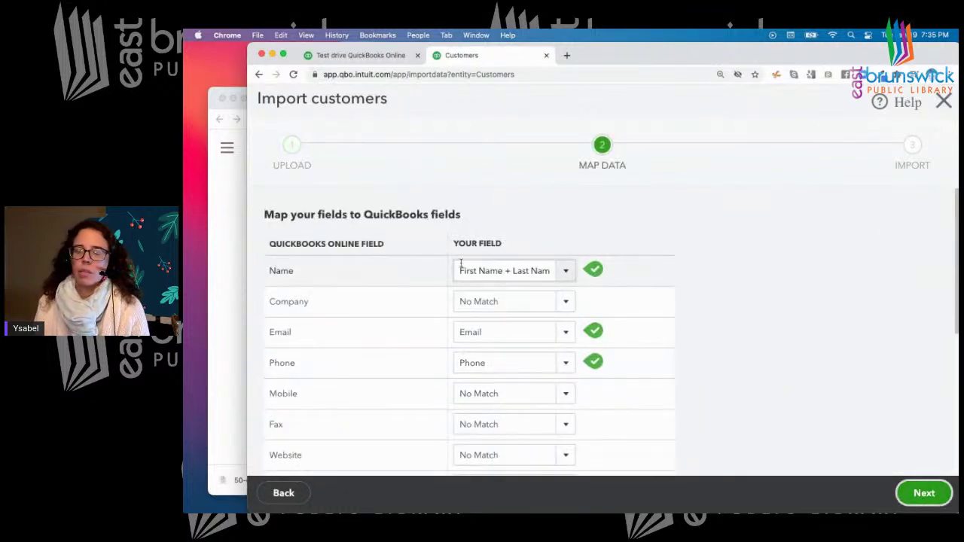
click(233, 302)
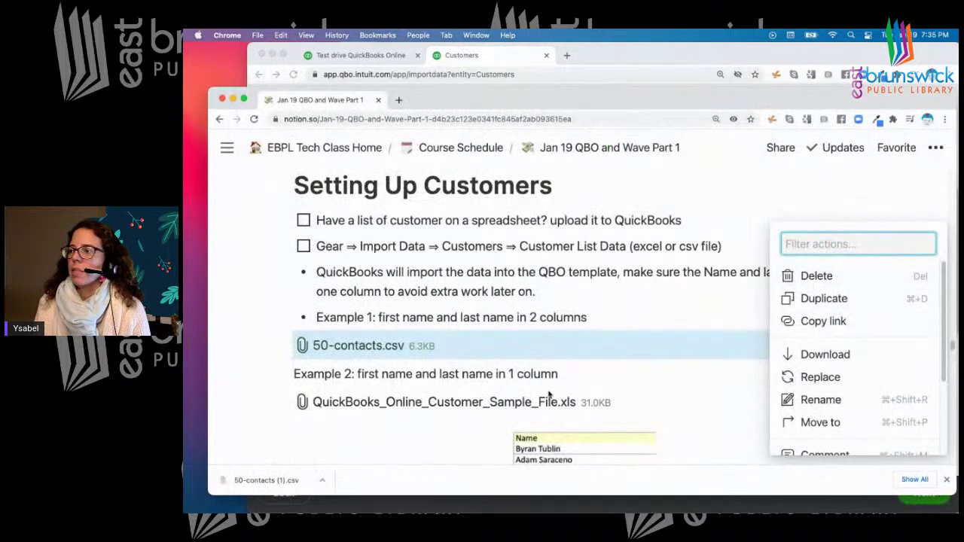
Drag the Notion example Name table image larger, then go back to QuickBooks
click(692, 373)
scroll(692, 373, down, 5)
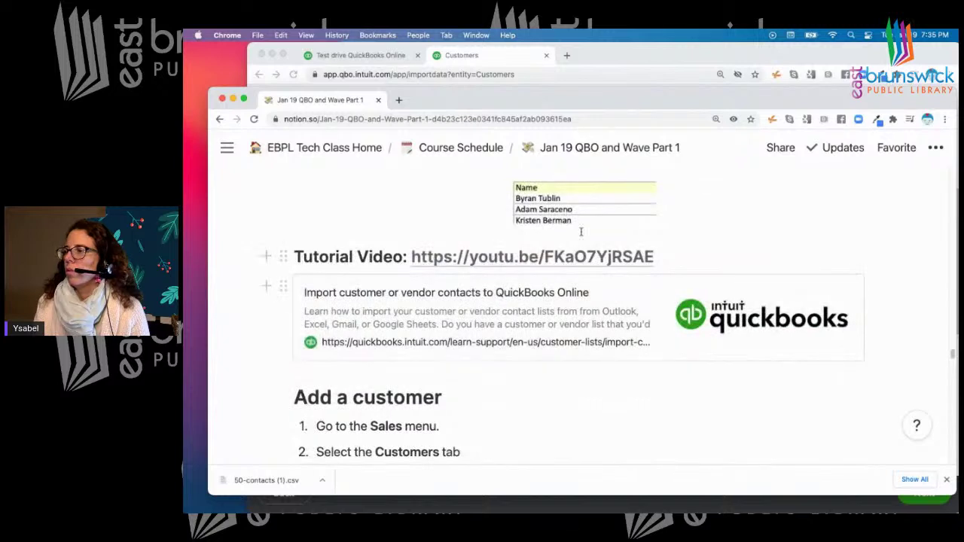
drag(651, 200, 788, 290)
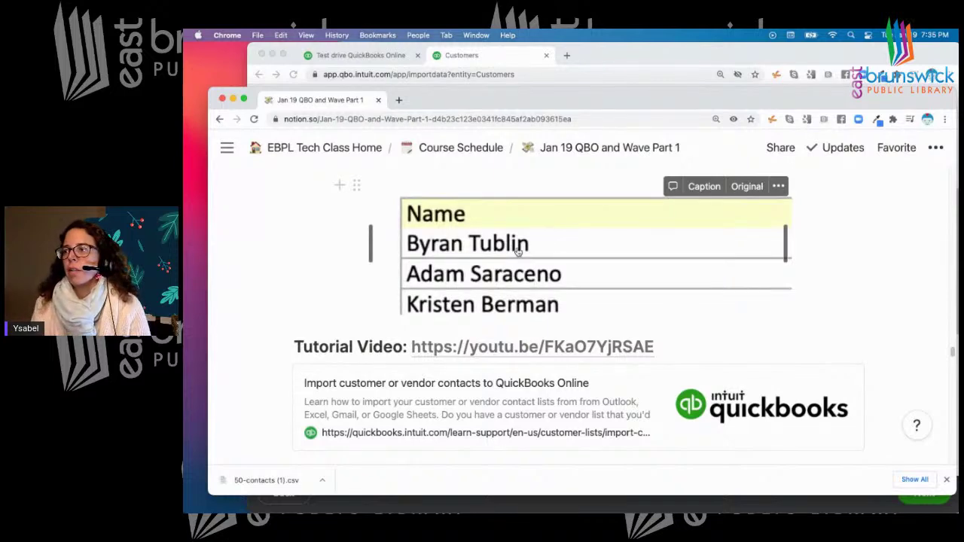
click(600, 47)
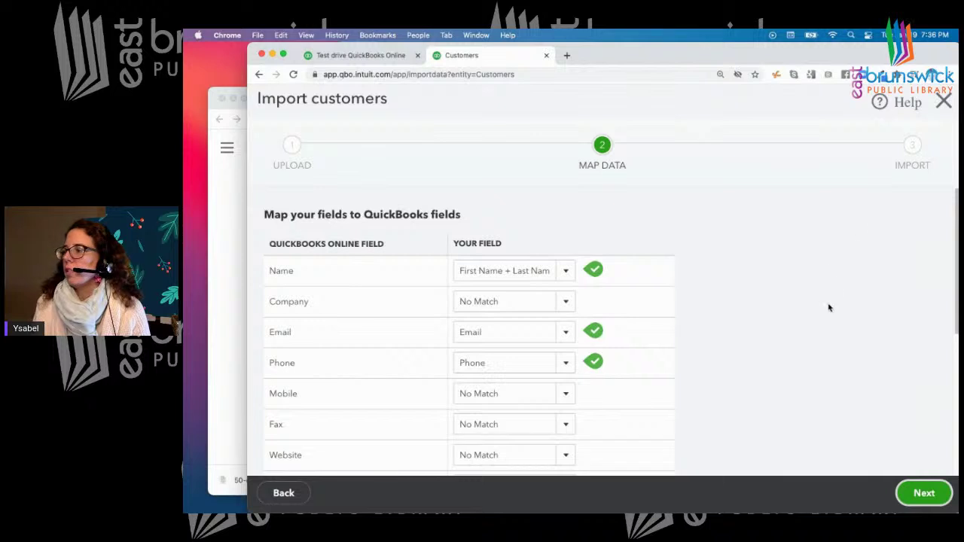
Advance to the import preview, then return to the field mapping step
scroll(829, 308, down, 5)
scroll(828, 307, up, 5)
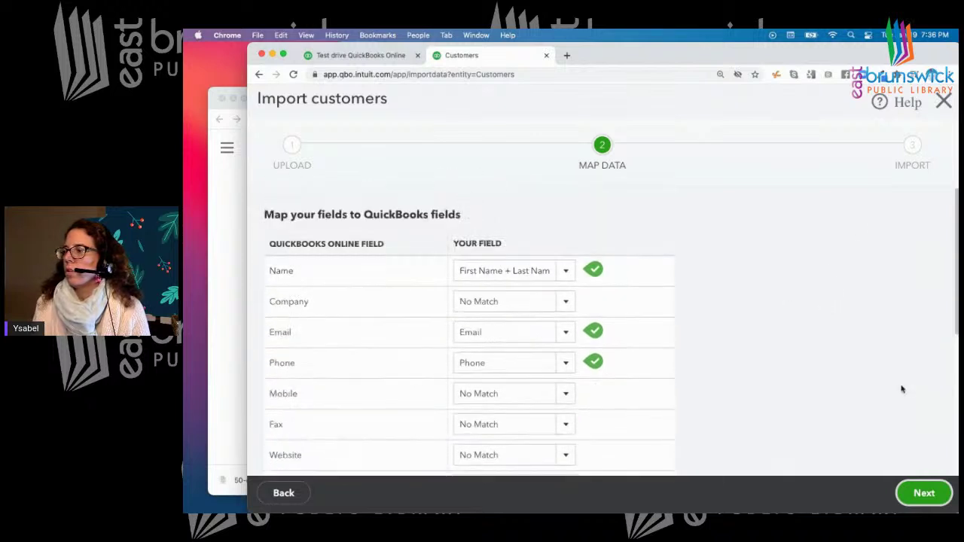
click(922, 496)
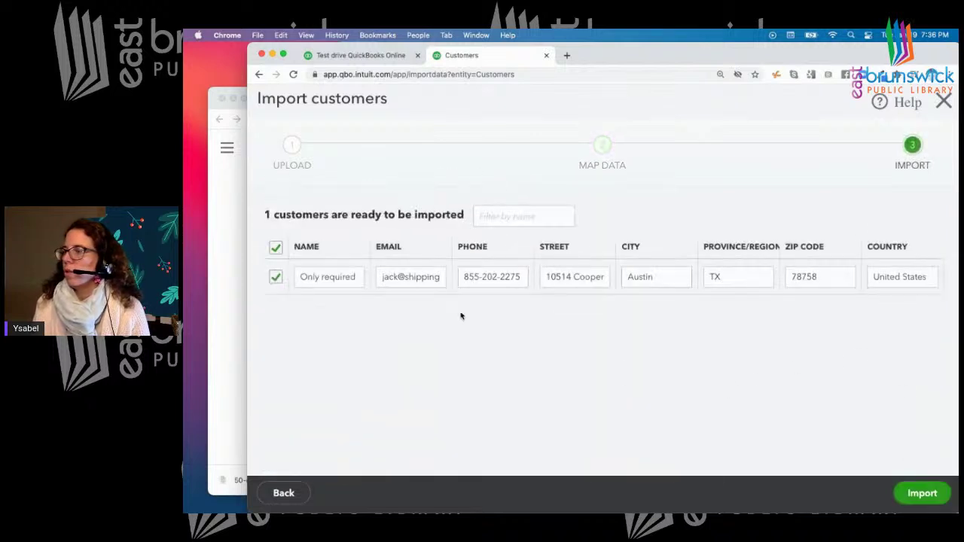
click(284, 493)
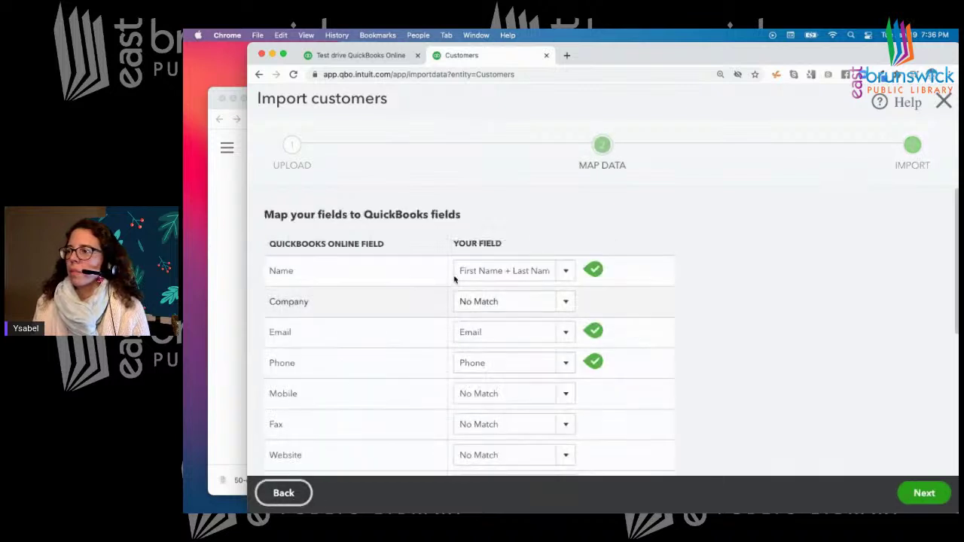
Inspect the file columns available for the Company field and leave Company unmatched
click(563, 301)
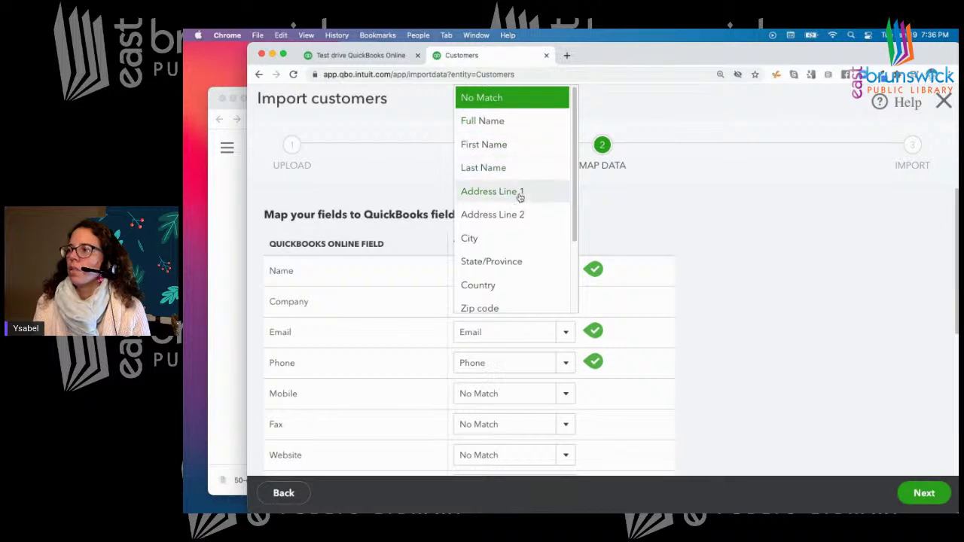
drag(577, 210, 567, 280)
click(771, 239)
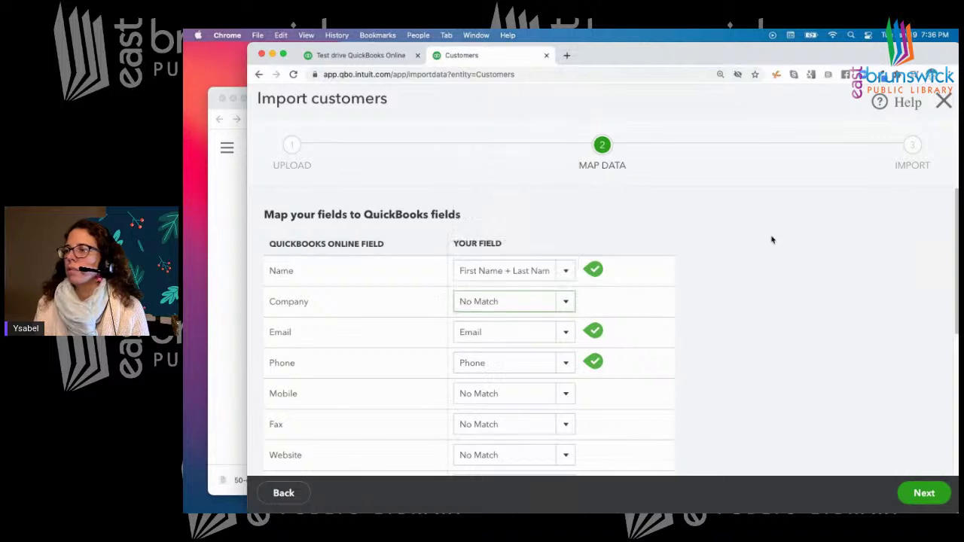
click(565, 304)
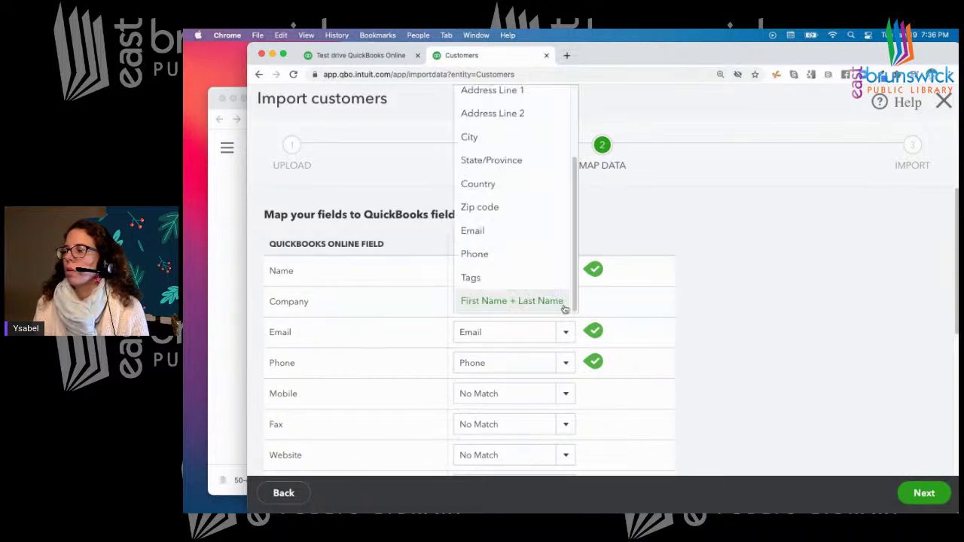
click(760, 238)
Review the rest of the field mapping and advance to the import preview again
scroll(512, 359, down, 1)
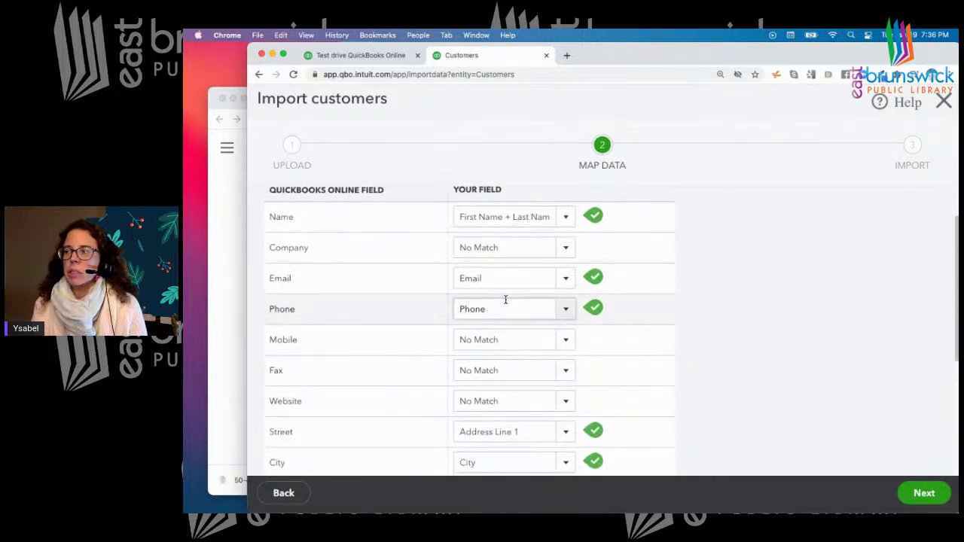
scroll(506, 300, down, 1)
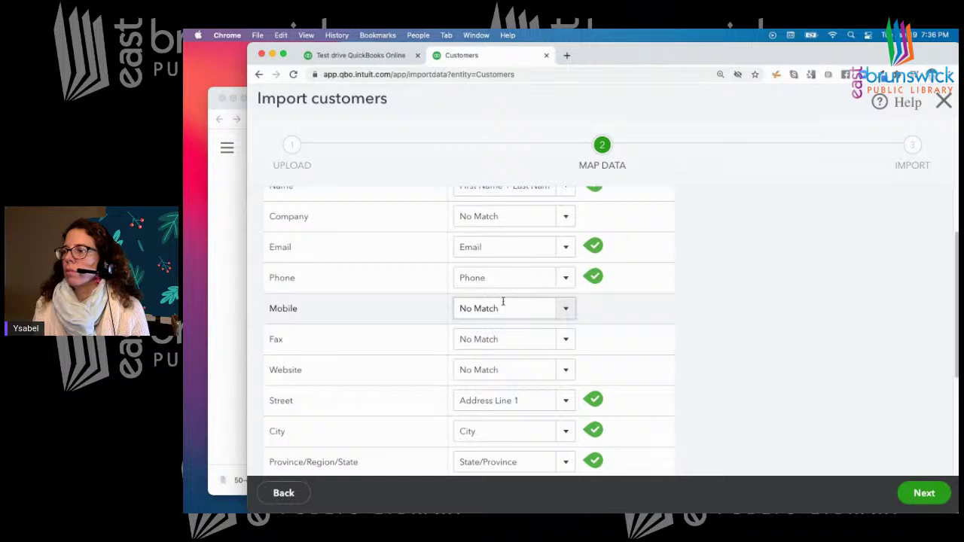
scroll(511, 298, down, 4)
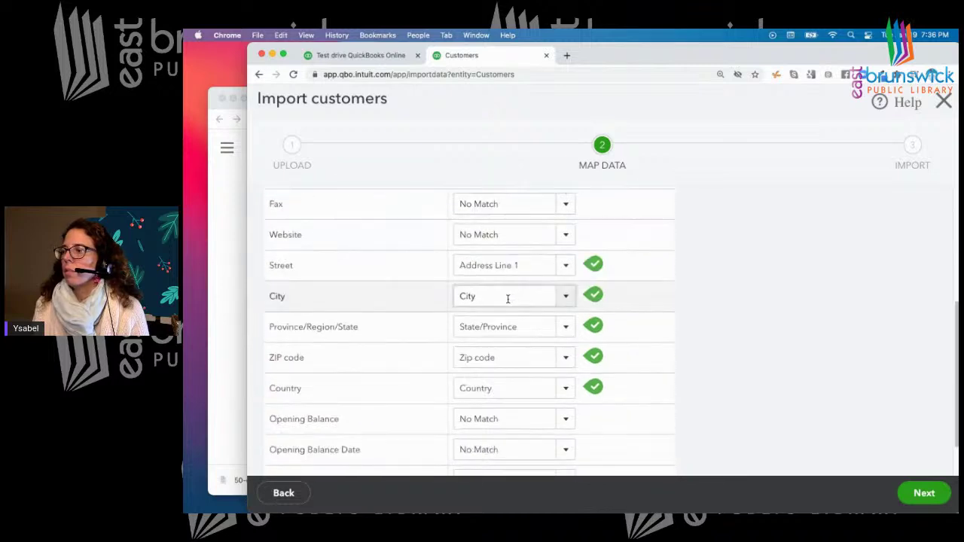
scroll(500, 318, down, 1)
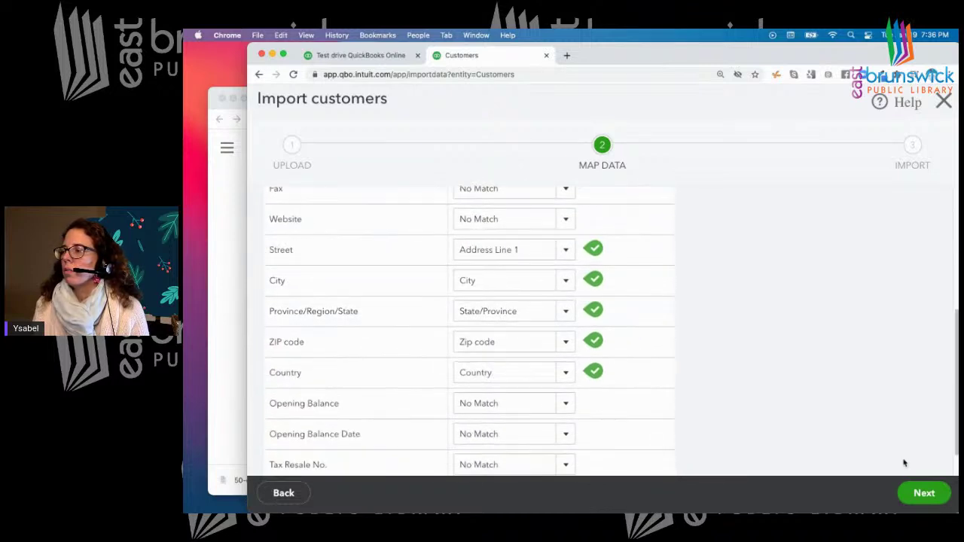
click(921, 493)
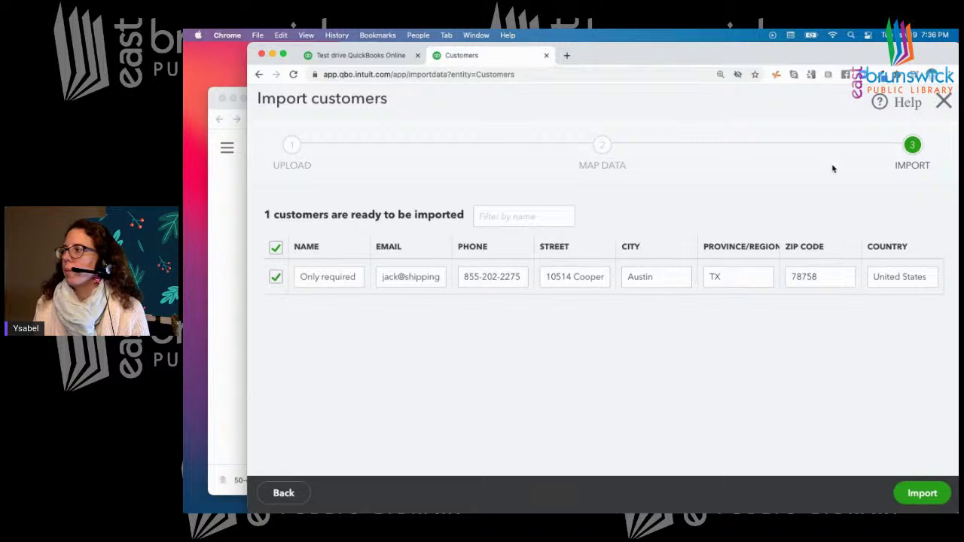
Abandon the customer import without saving and bring the Notion class notes forward
click(941, 100)
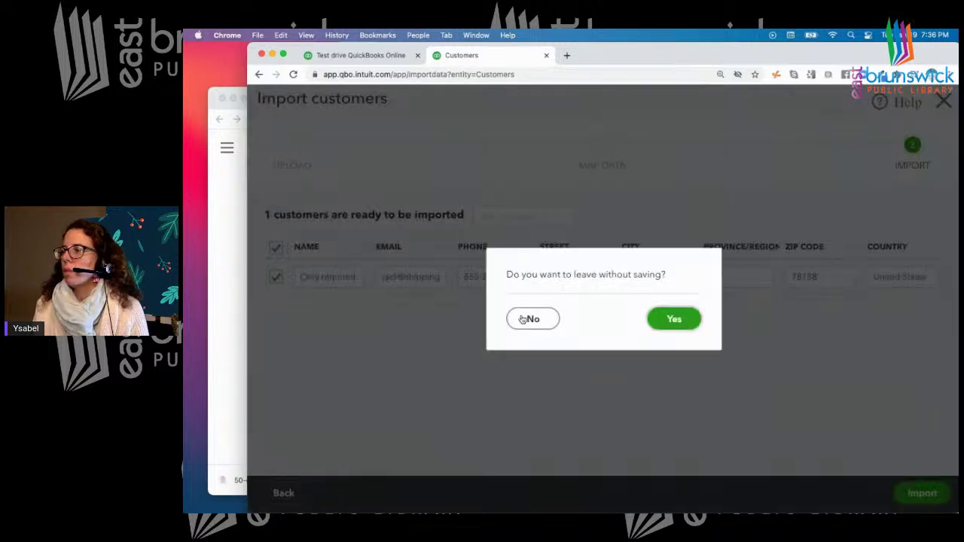
click(678, 320)
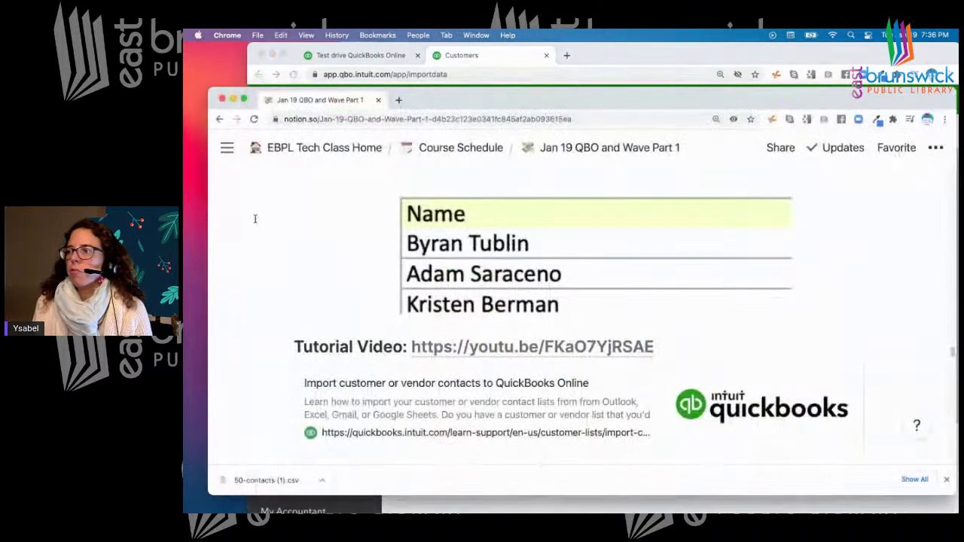
click(235, 228)
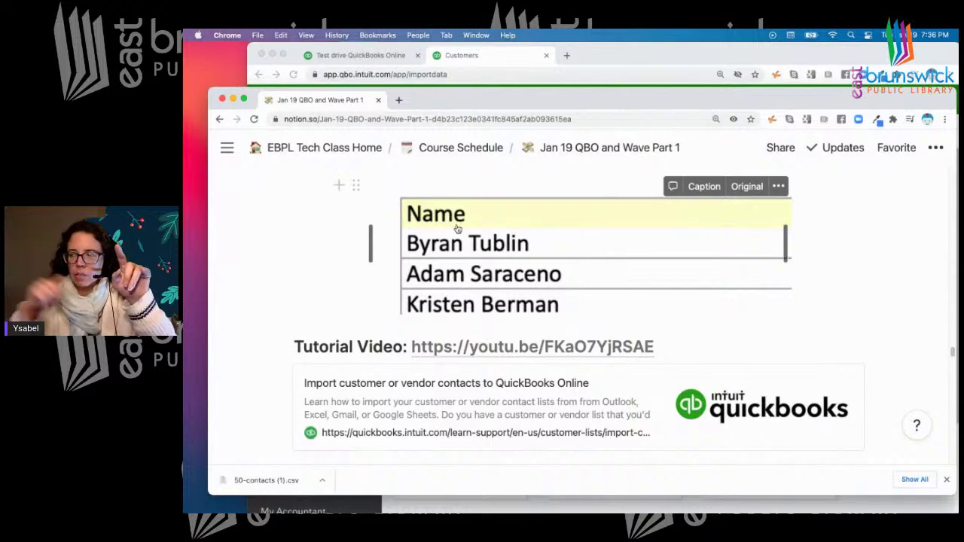
scroll(482, 263, down, 1)
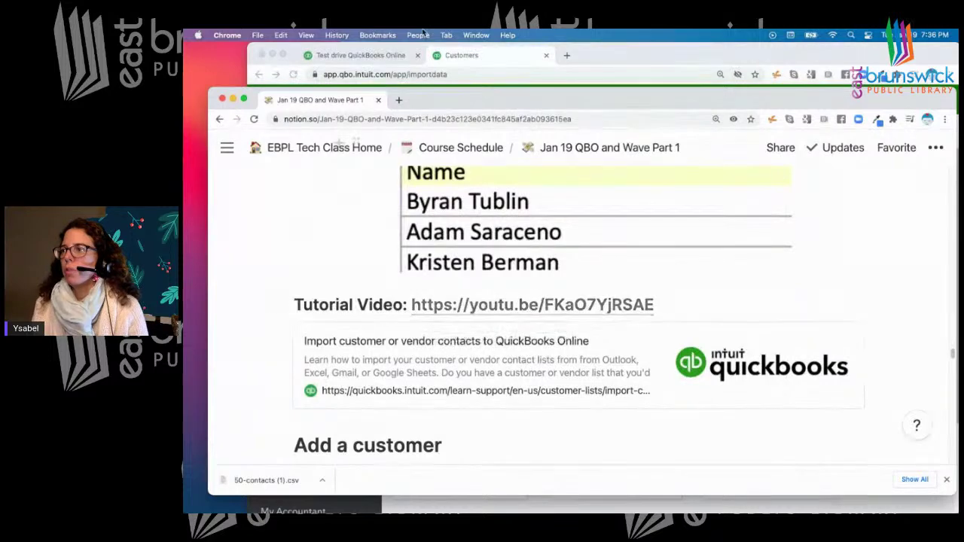
click(671, 56)
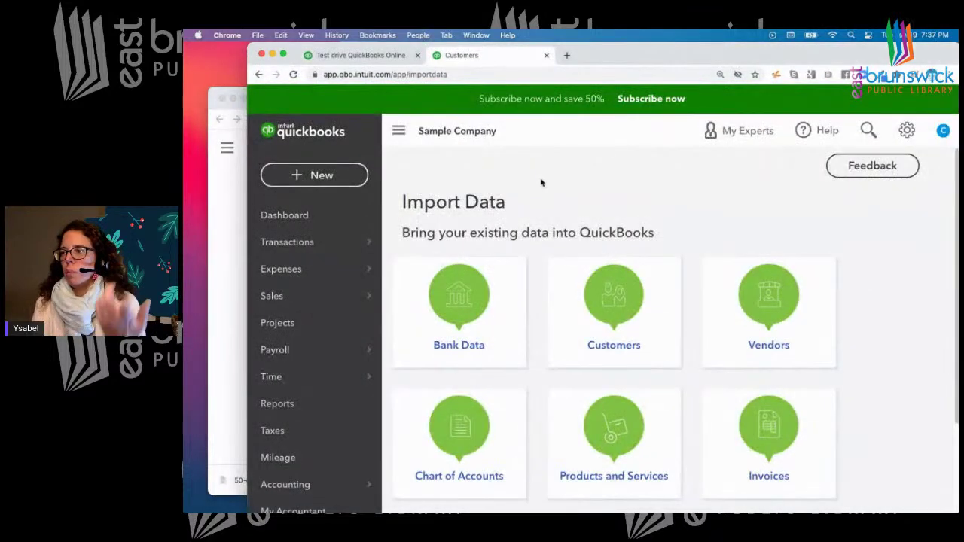
Dismiss the create menu and go to the Customers list
click(311, 181)
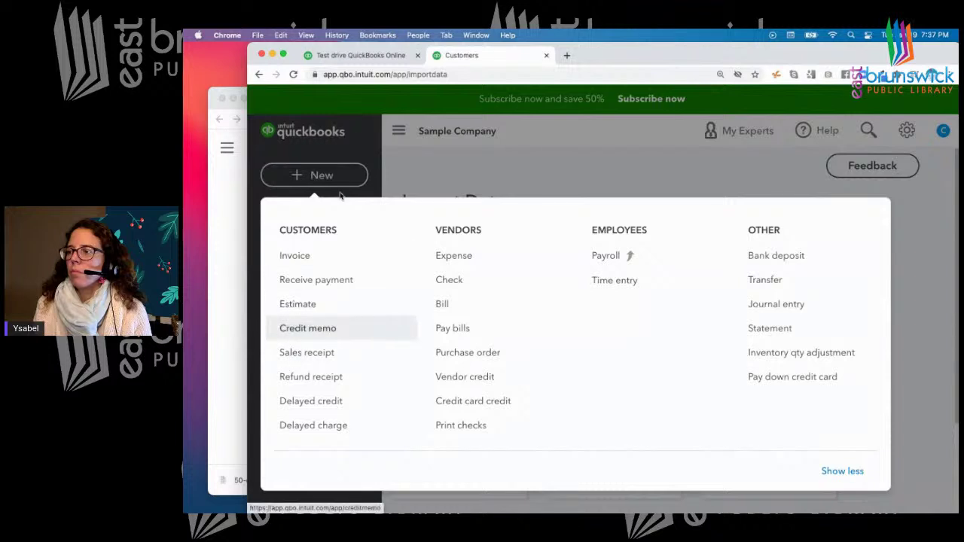
click(348, 173)
mouse_move(271, 296)
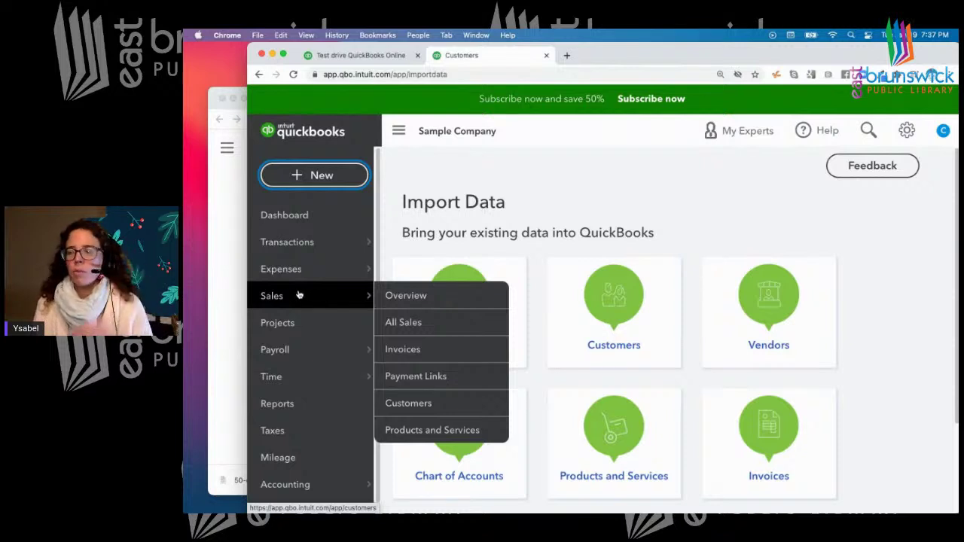
click(403, 404)
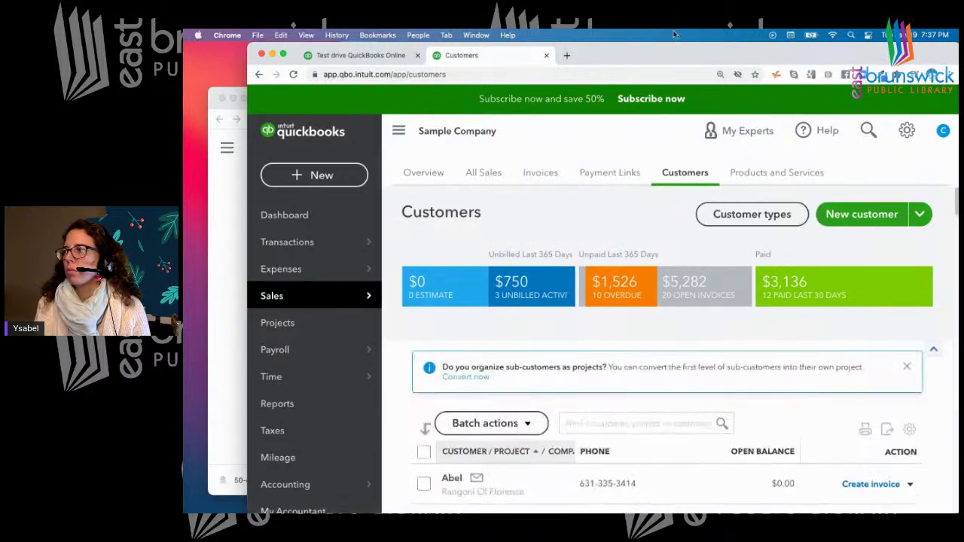
Scroll through the imported customers, then open a blank new-customer form
drag(675, 46, 612, 47)
scroll(593, 310, down, 5)
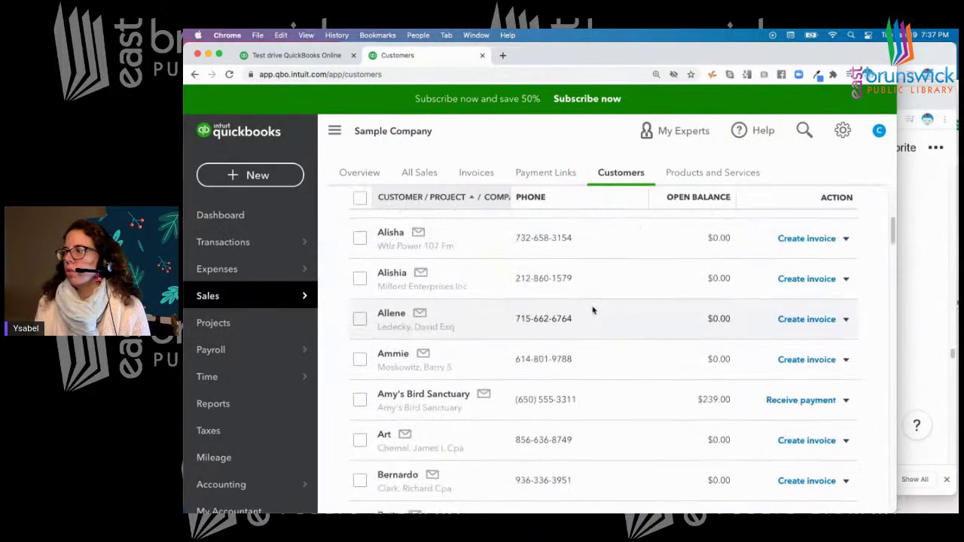
scroll(593, 310, down, 15)
scroll(593, 311, up, 10)
scroll(592, 311, up, 10)
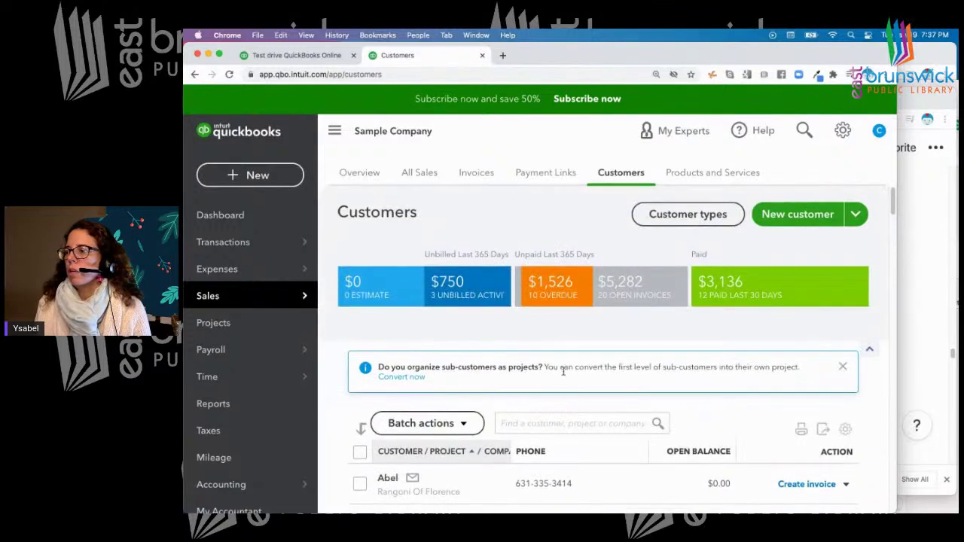
scroll(563, 376, down, 3)
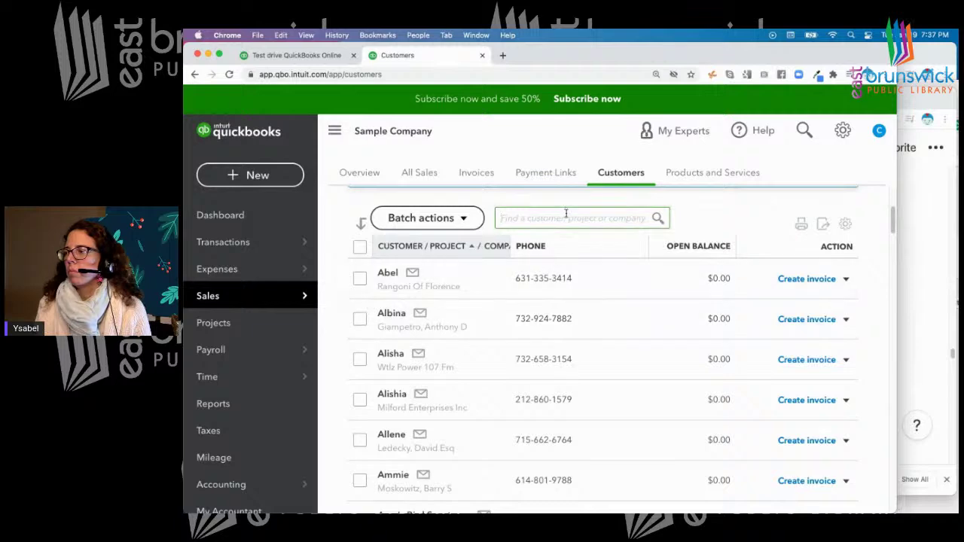
scroll(566, 219, down, 15)
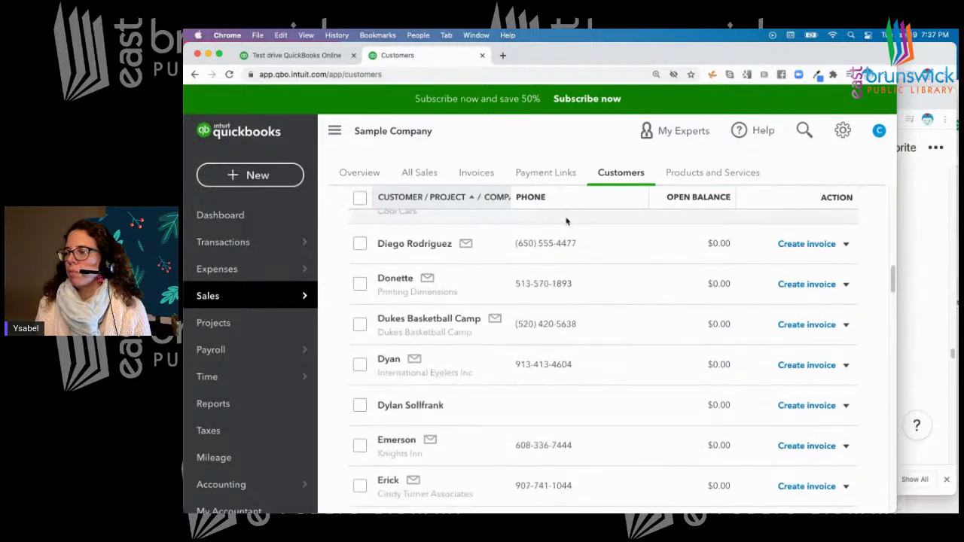
scroll(566, 221, up, 15)
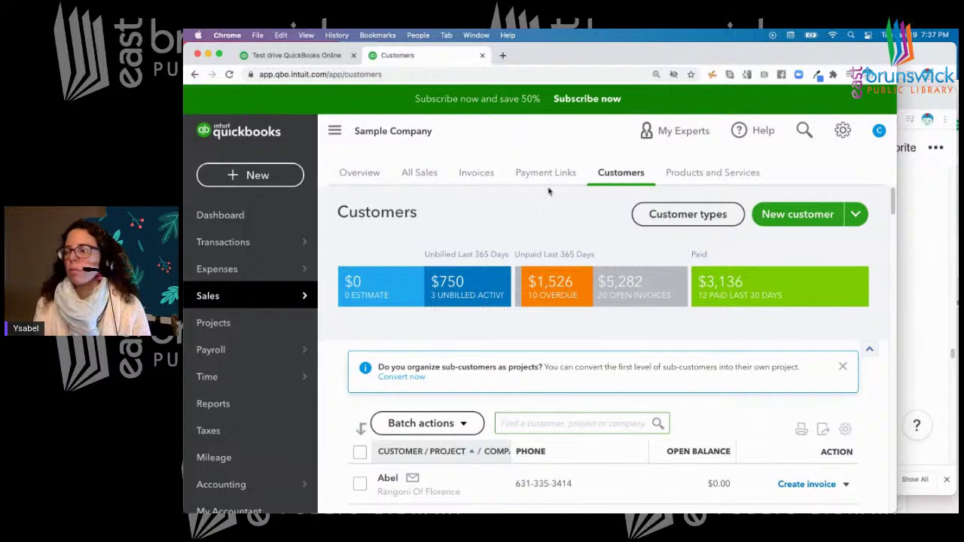
click(795, 217)
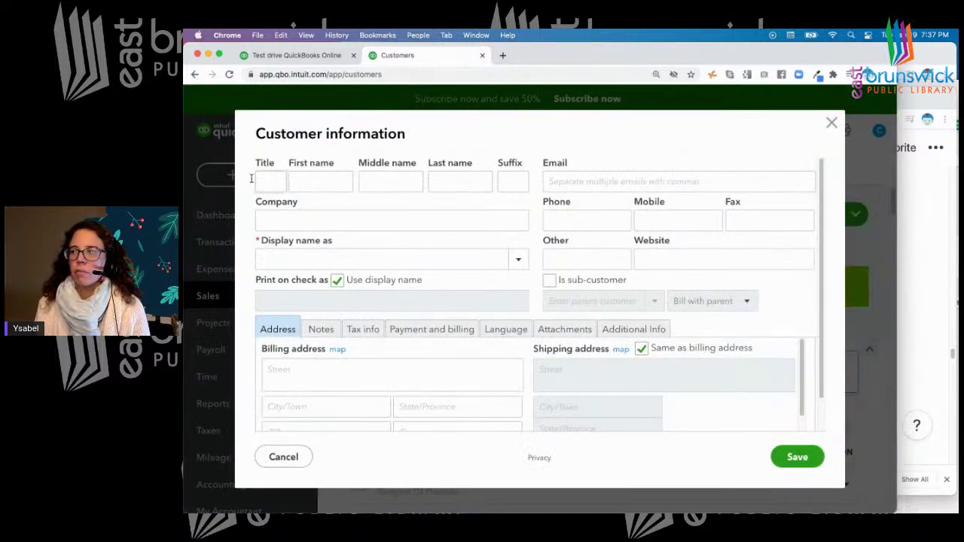
Enter the customer's title, first name, last name, and company ABC inc
click(271, 178)
text(Mrs)
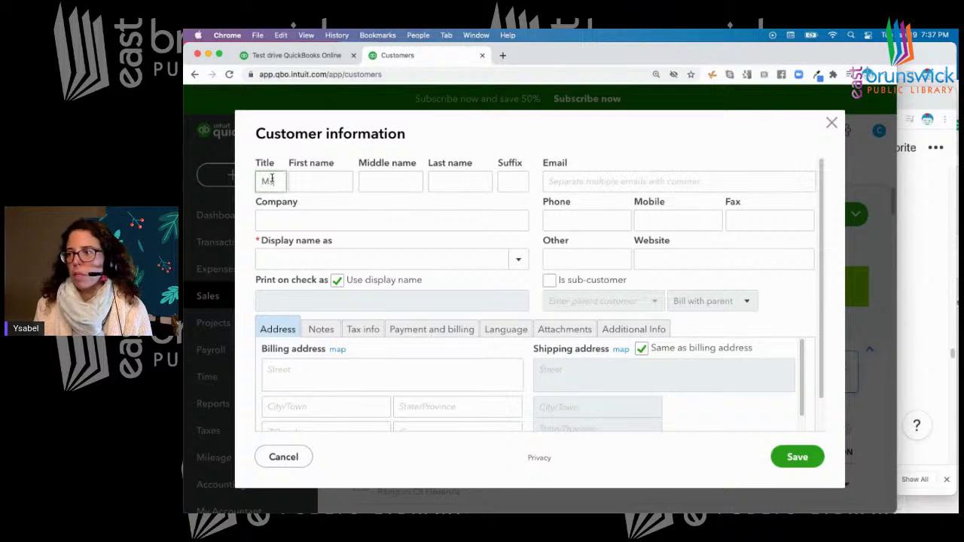
click(301, 182)
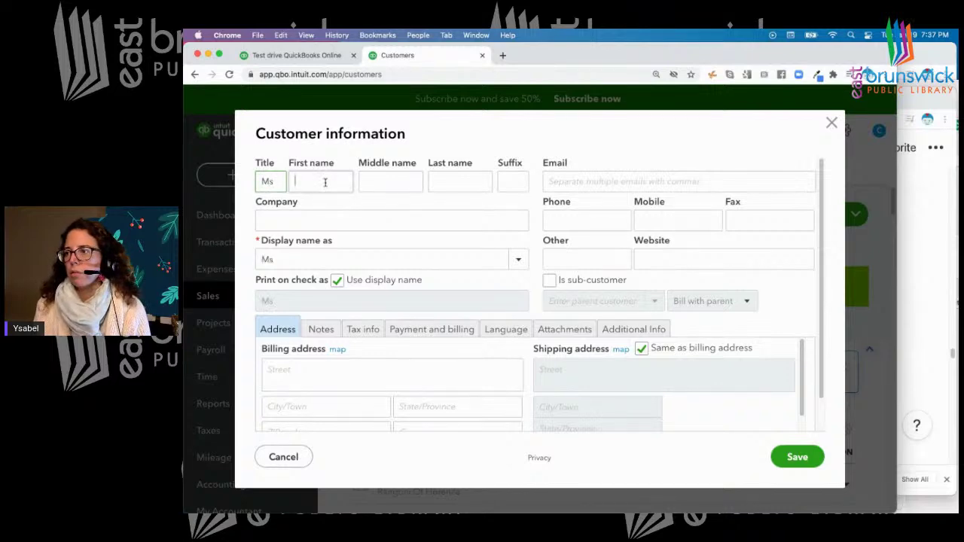
text(Jane)
click(481, 181)
text(Eyre)
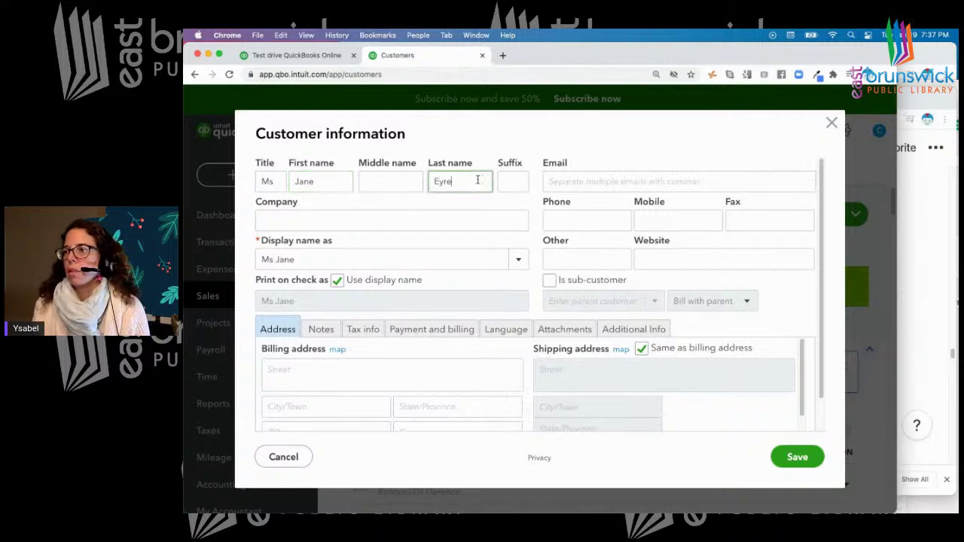
click(371, 217)
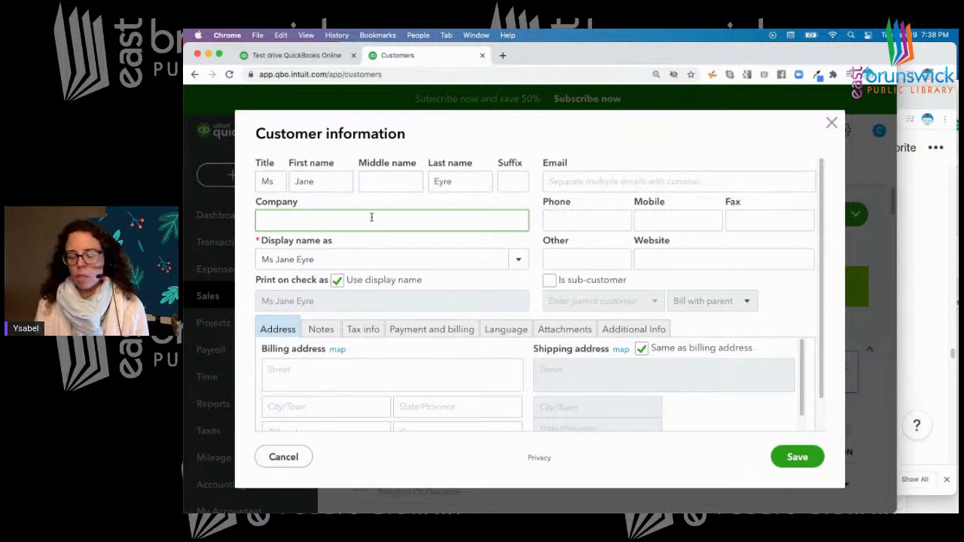
text(ABC inc)
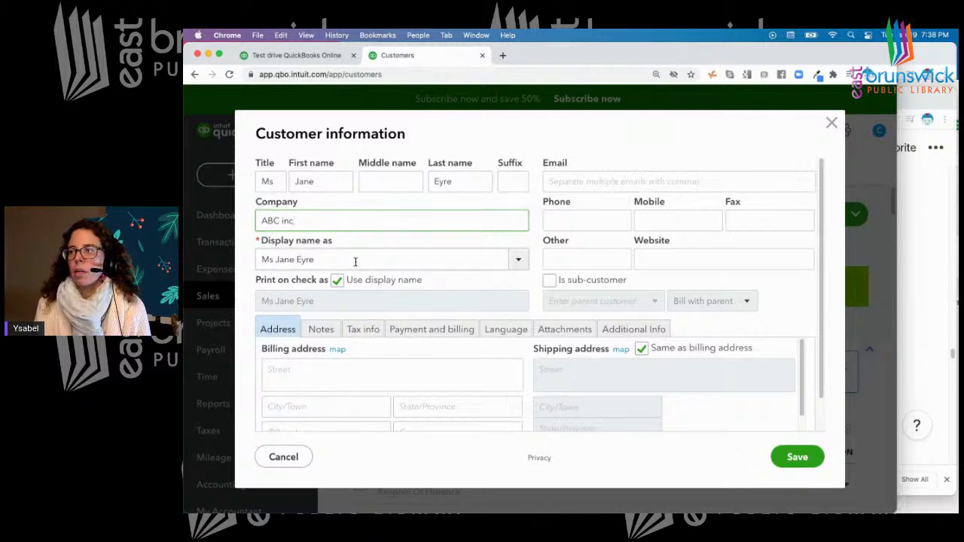
Try ABC inc as display name, then set it back to the customer's full name
click(517, 263)
click(313, 289)
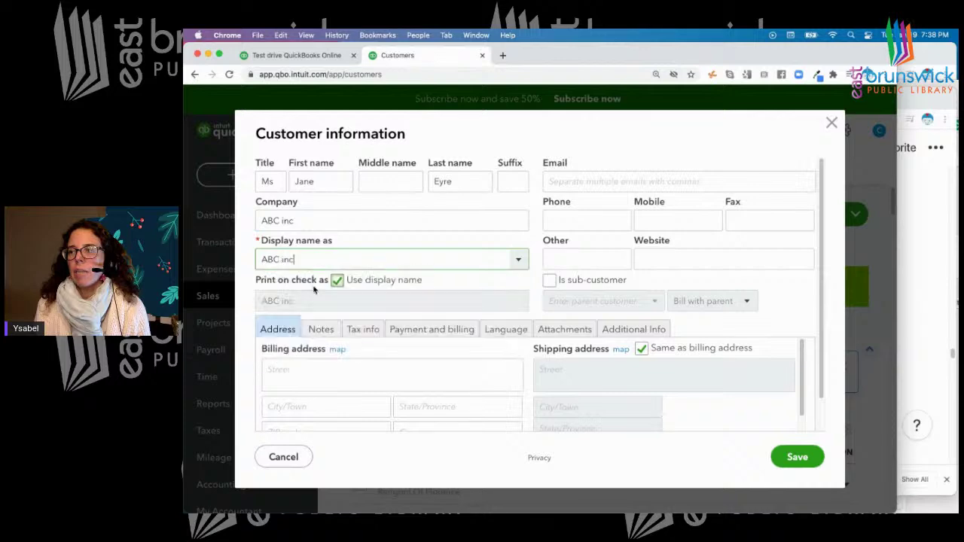
click(513, 260)
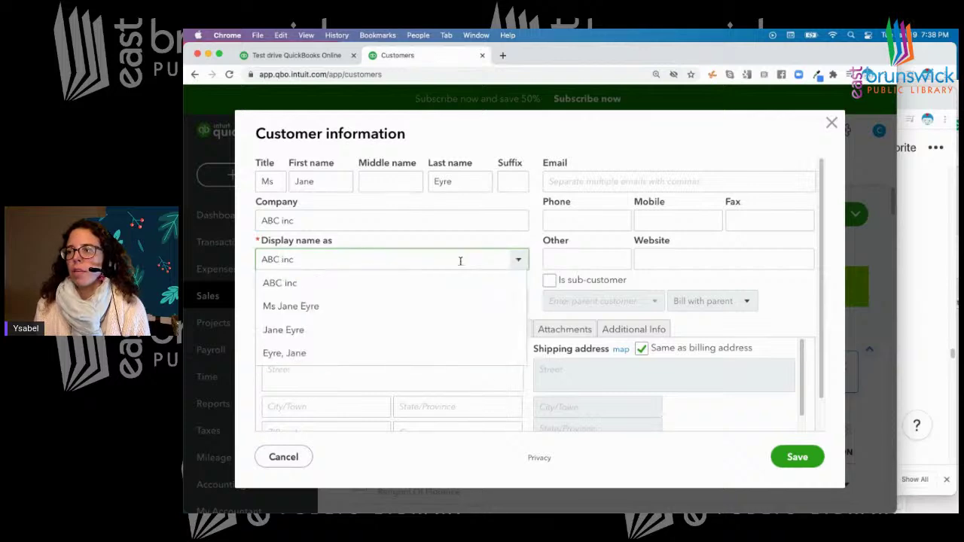
click(277, 305)
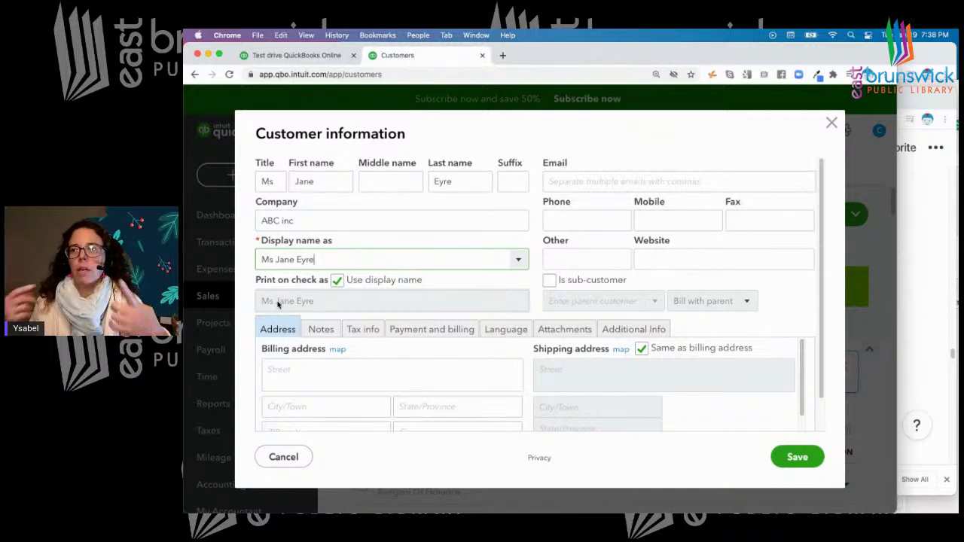
Enter the billing street address, country US, and the note 'best client'
click(290, 369)
text(Th)
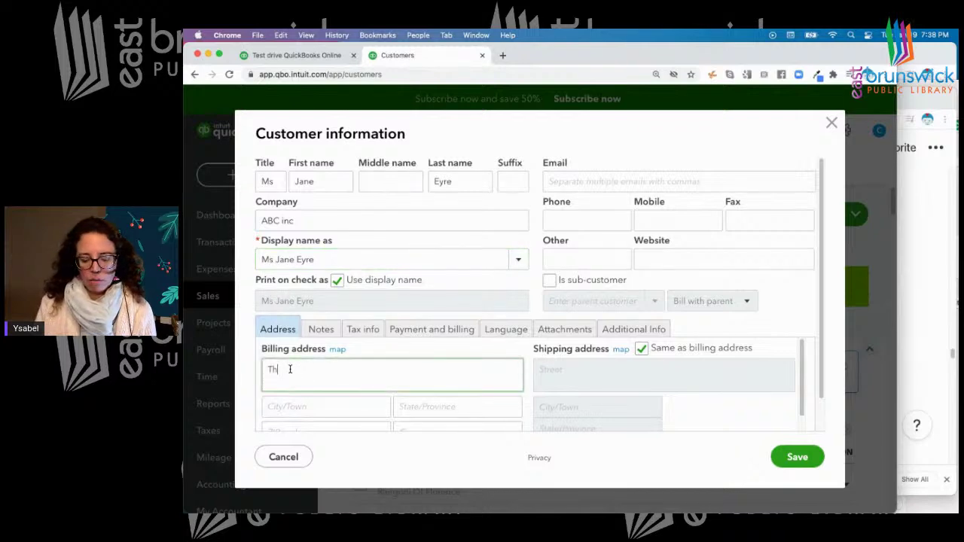
text(irnhill )
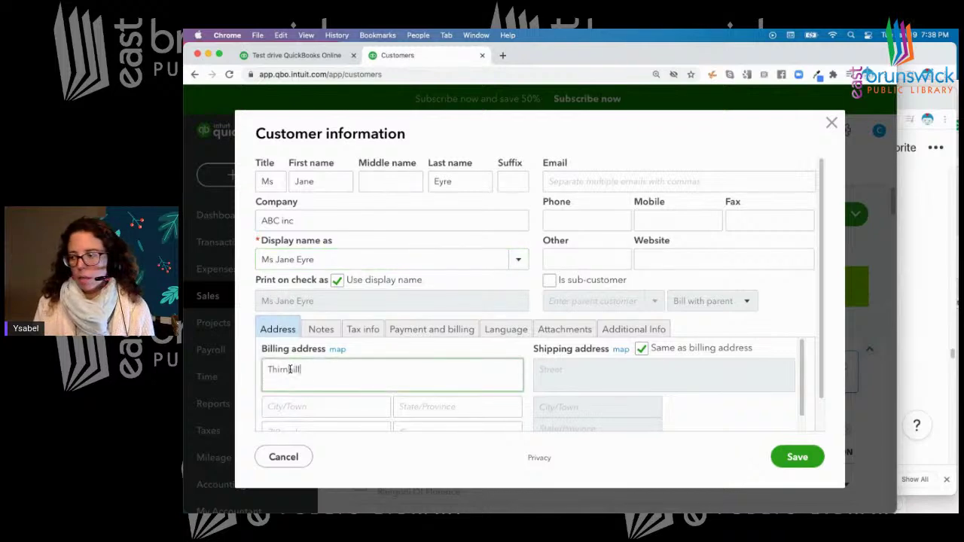
text(Hall)
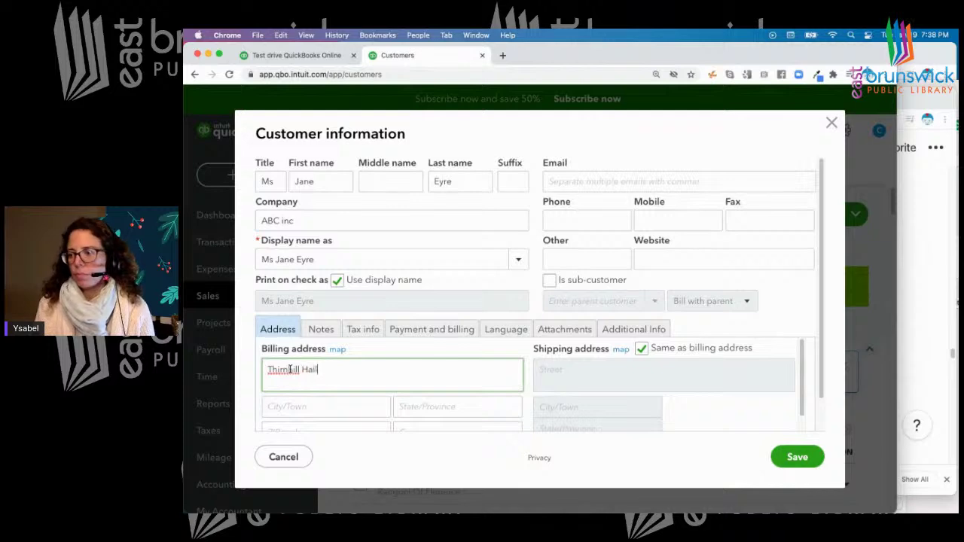
scroll(349, 362, down, 2)
click(418, 392)
text(US)
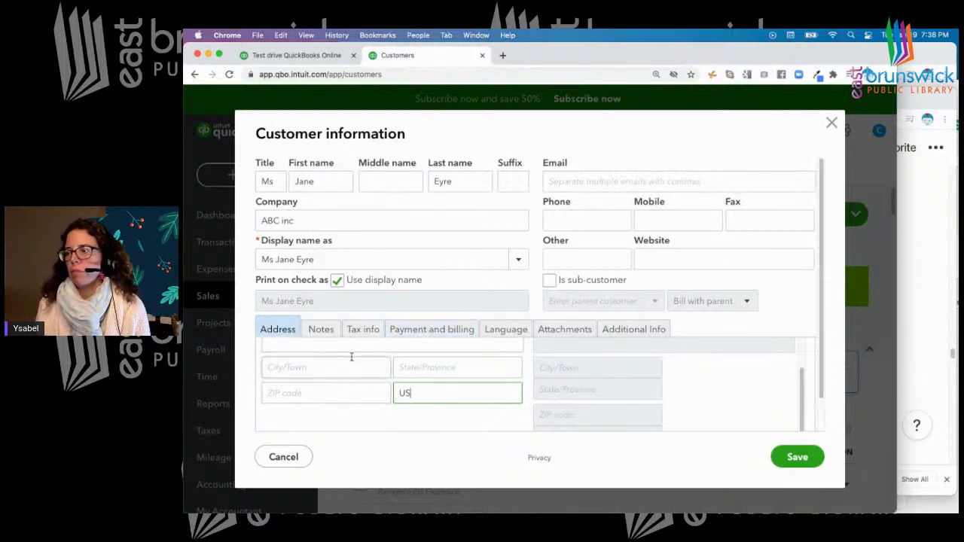
click(321, 329)
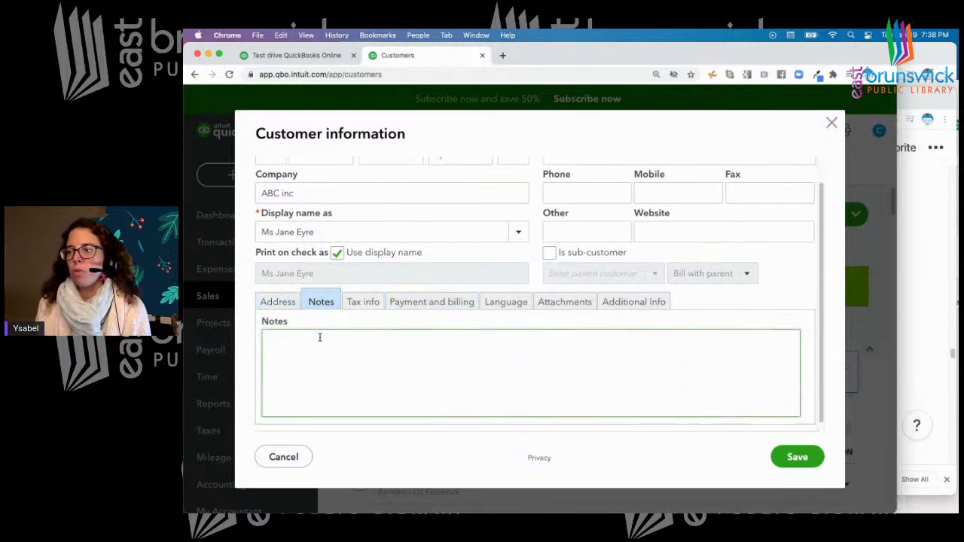
text(best client ever)
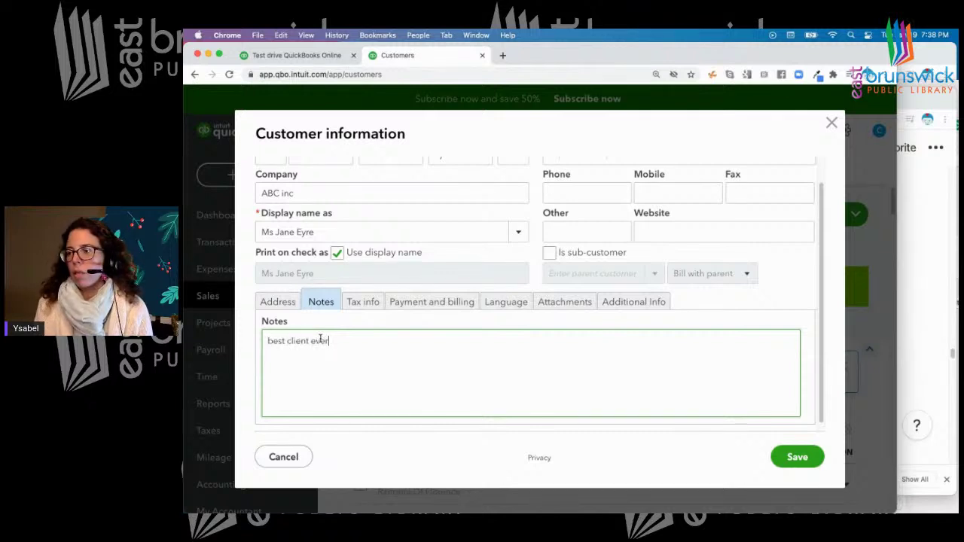
Browse the tax, payment, language, attachments and additional info tabs, then enter the customer's e-mail
click(362, 302)
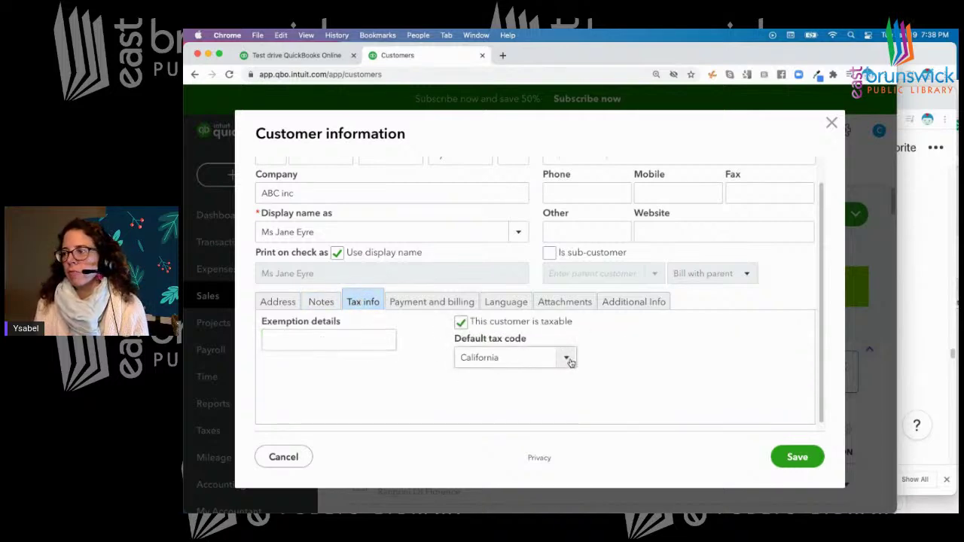
click(421, 305)
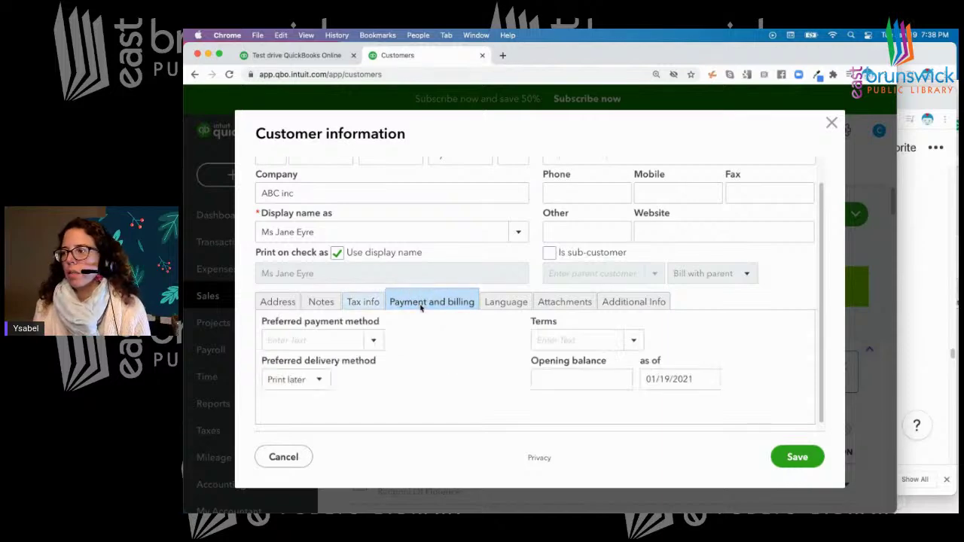
click(507, 301)
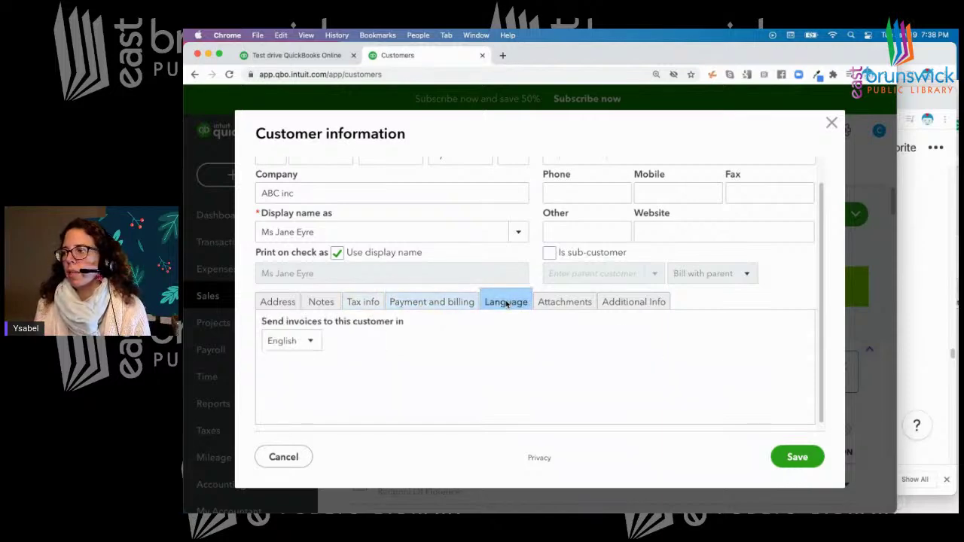
click(573, 304)
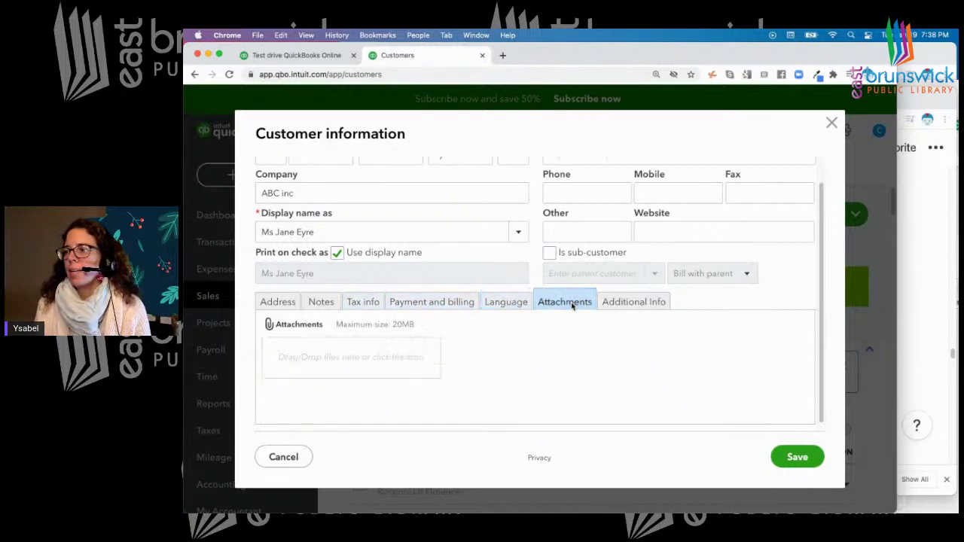
click(637, 304)
scroll(690, 274, up, 2)
click(570, 182)
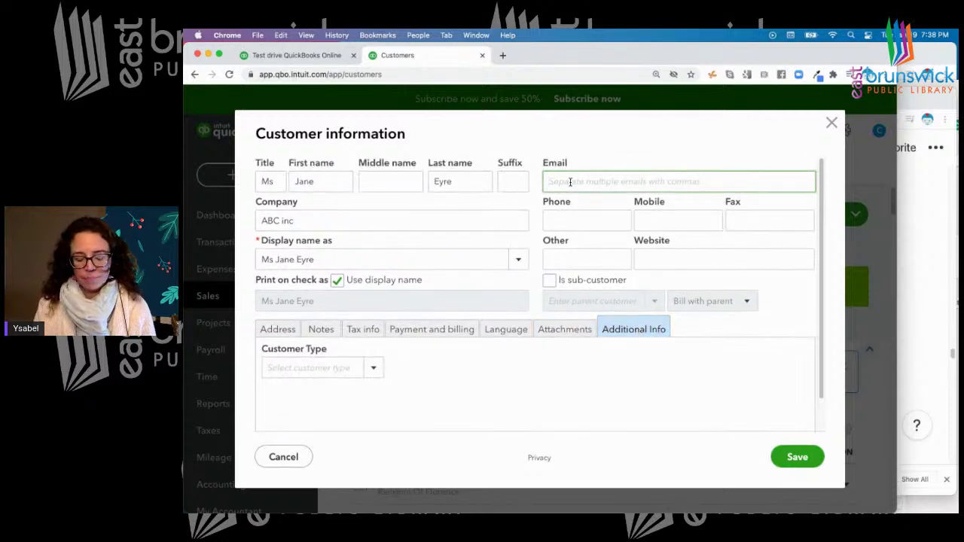
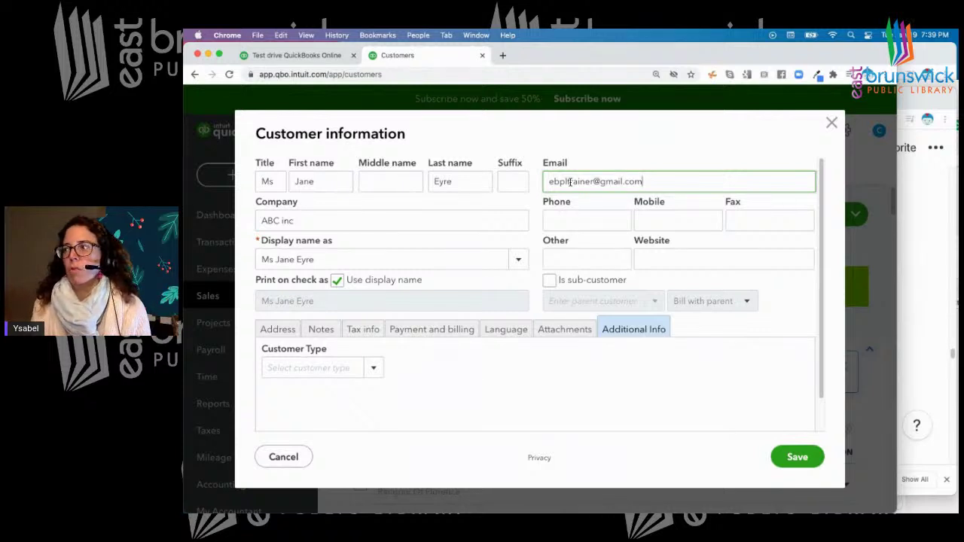
Enter the customer's phone number so it formats, then save the new customer
click(563, 220)
scroll(563, 221, down, 1)
text(7329999999)
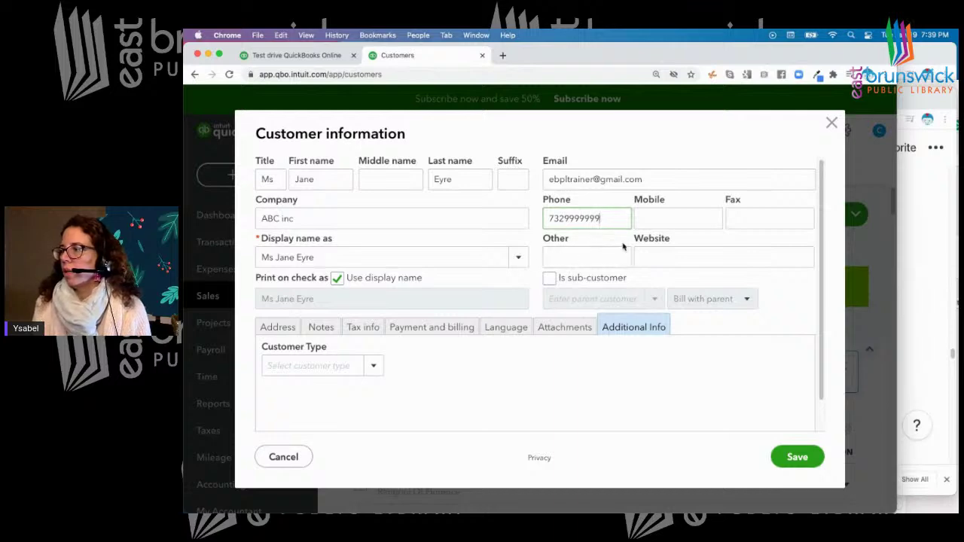
scroll(624, 244, down, 2)
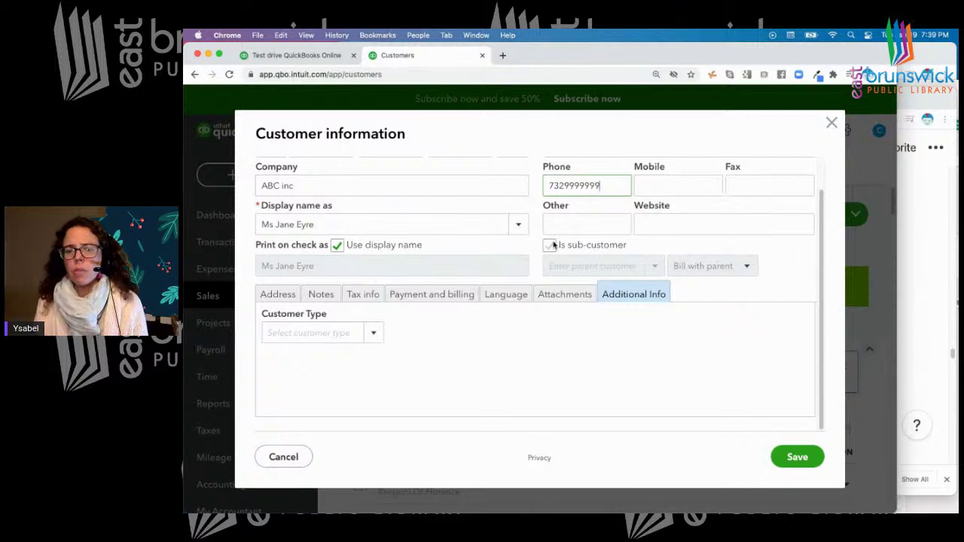
click(374, 335)
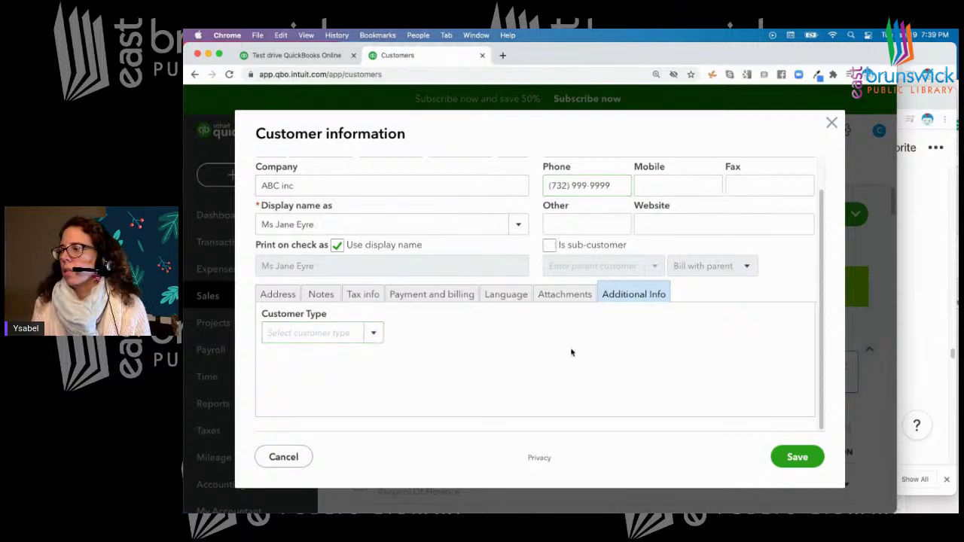
scroll(535, 336, up, 1)
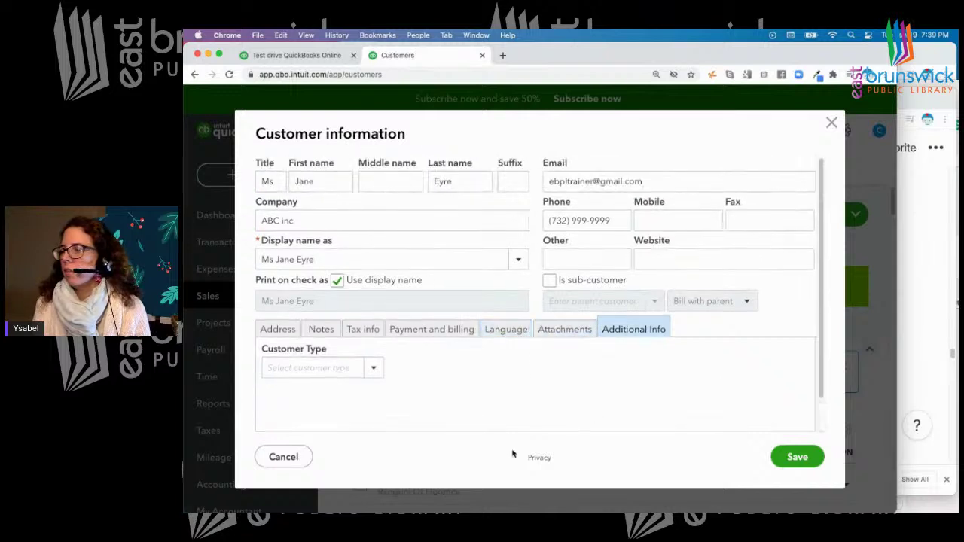
click(798, 458)
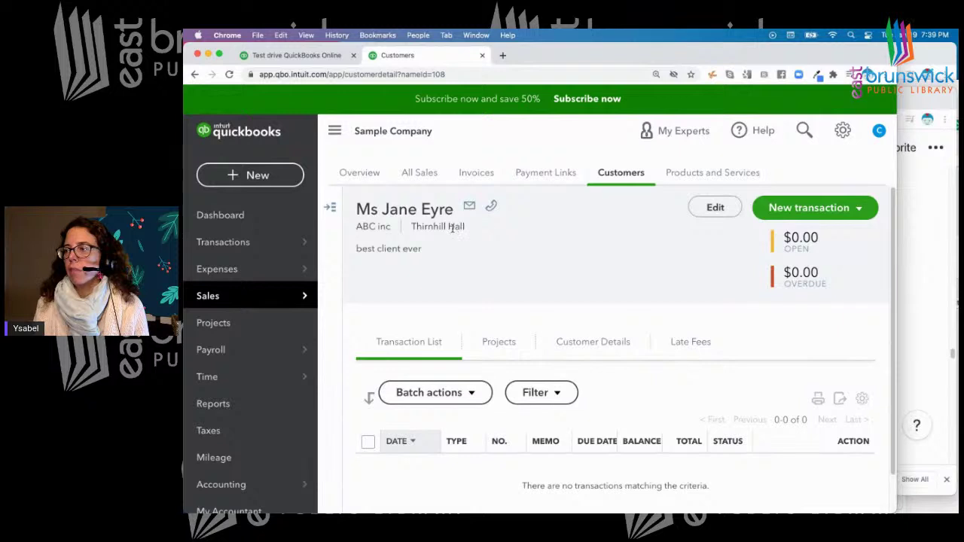
Fix the misspelled letter in the billing address and save the customer
click(709, 211)
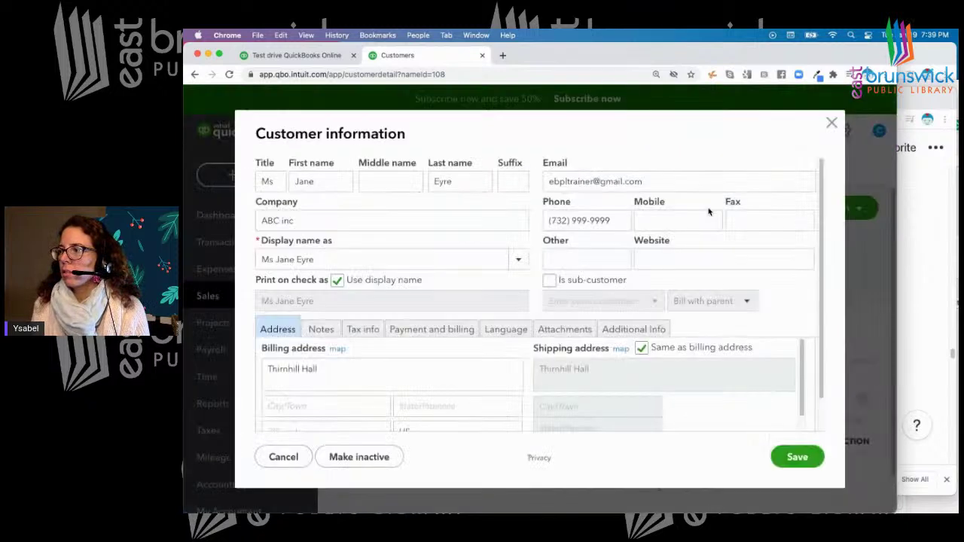
click(287, 370)
triple_click(287, 369)
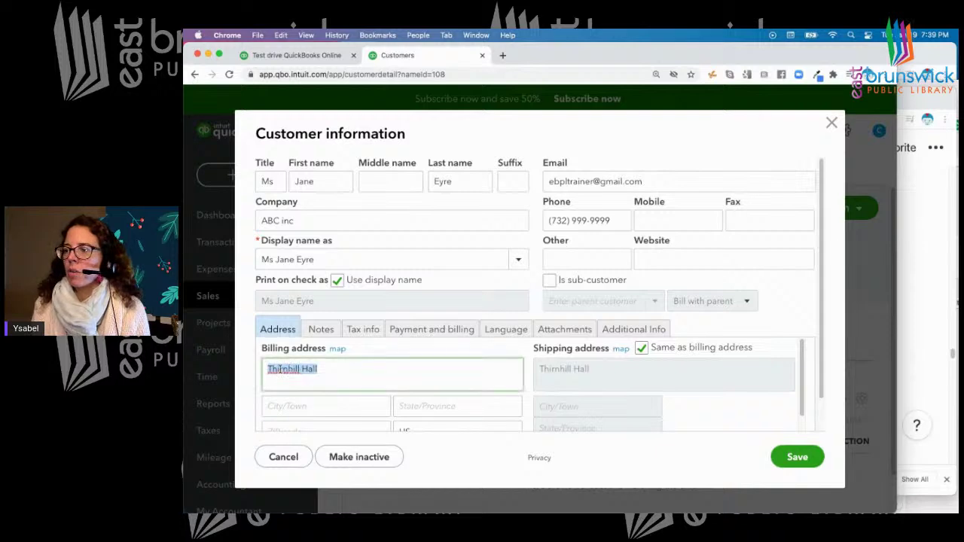
right_click(283, 370)
click(276, 371)
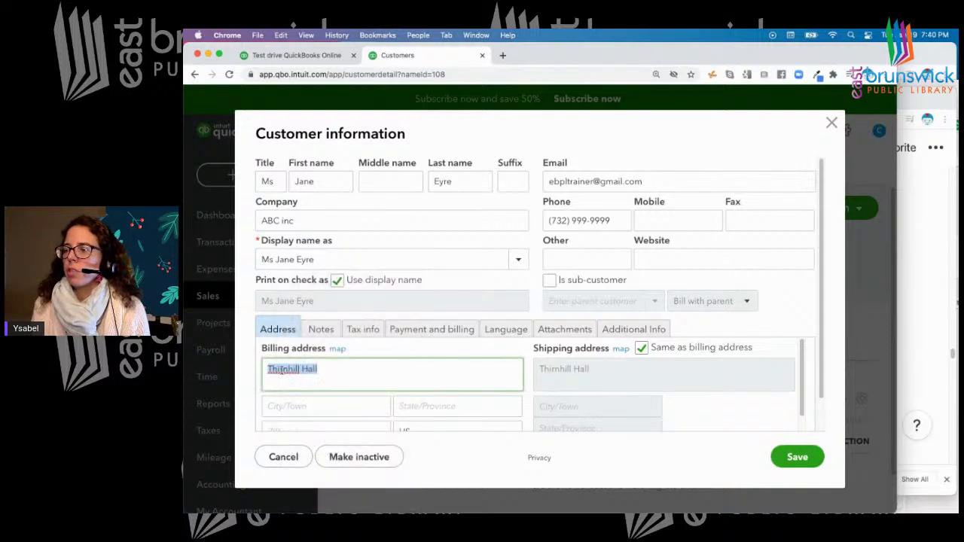
click(283, 369)
key(BackSpace)
text(o)
click(797, 456)
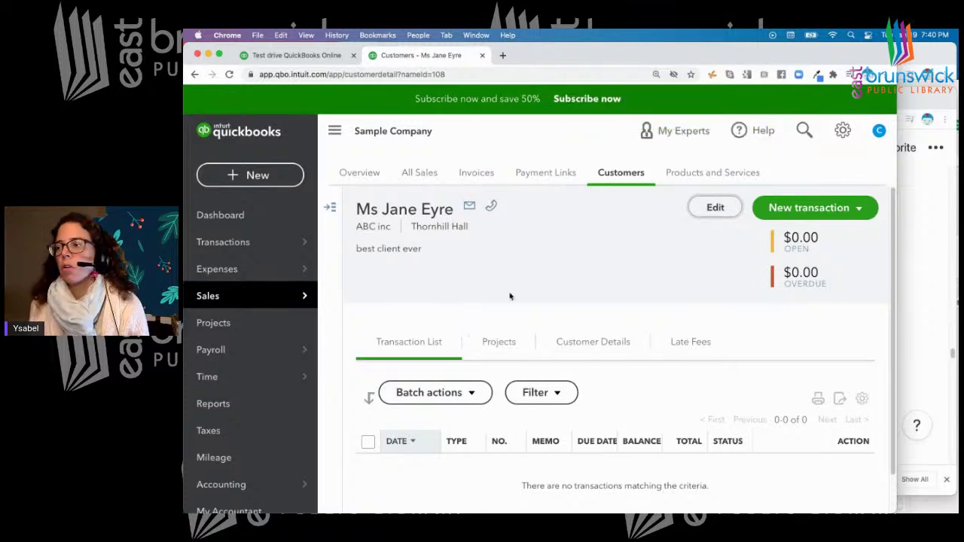
Reopen the customer's details and save them again unchanged
click(536, 268)
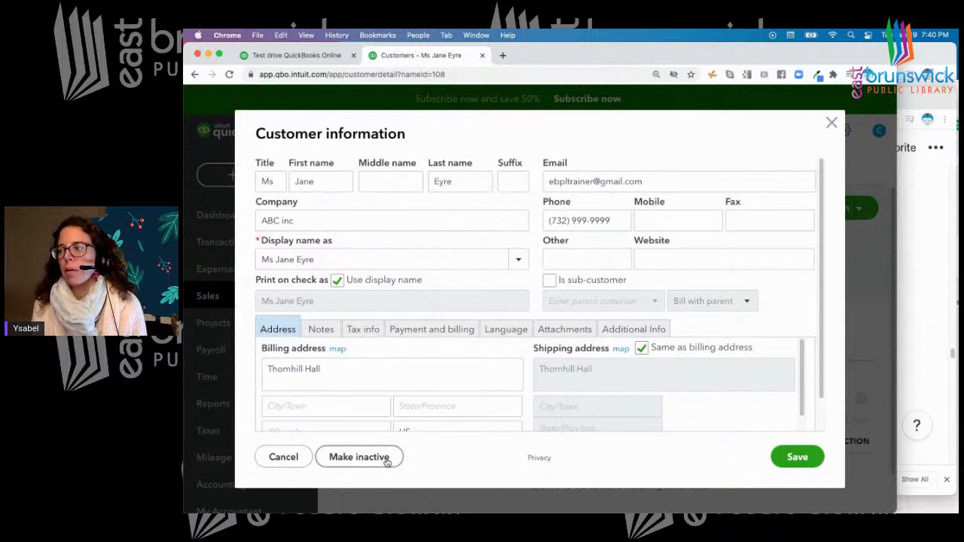
click(796, 457)
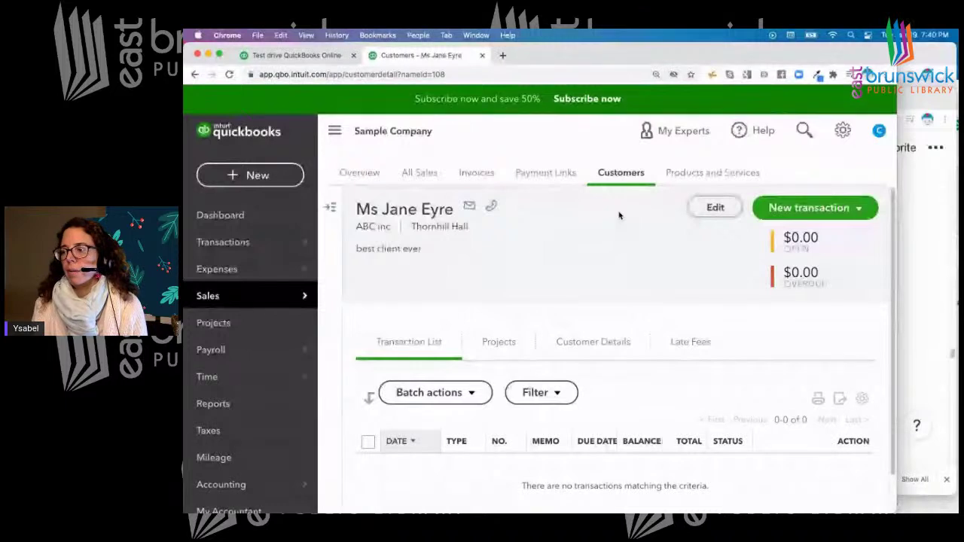
scroll(601, 251, down, 1)
scroll(601, 251, up, 1)
Search the Customers list by the new customer's first name
click(616, 174)
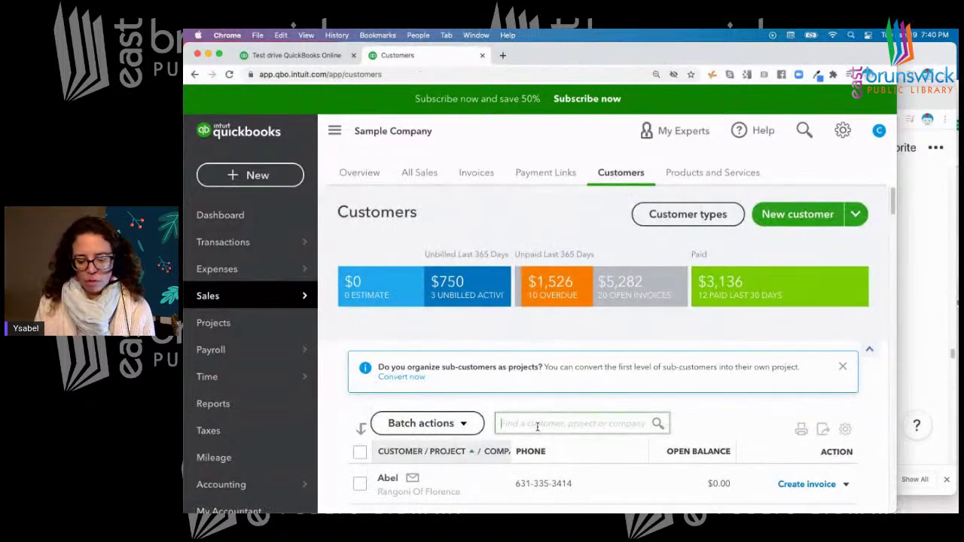
text(Jane)
key(Return)
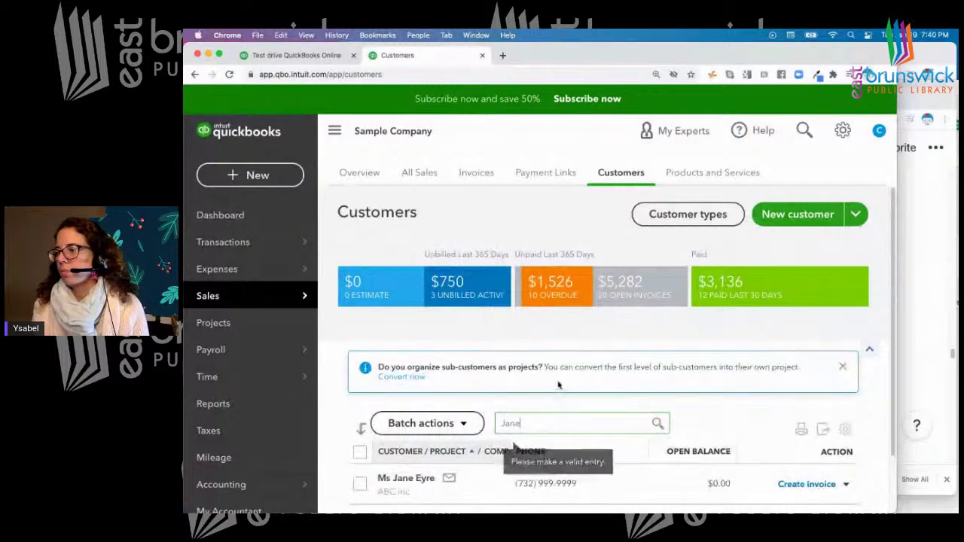
Move the QuickBooks window aside and bring the class notes forward
scroll(557, 388, down, 2)
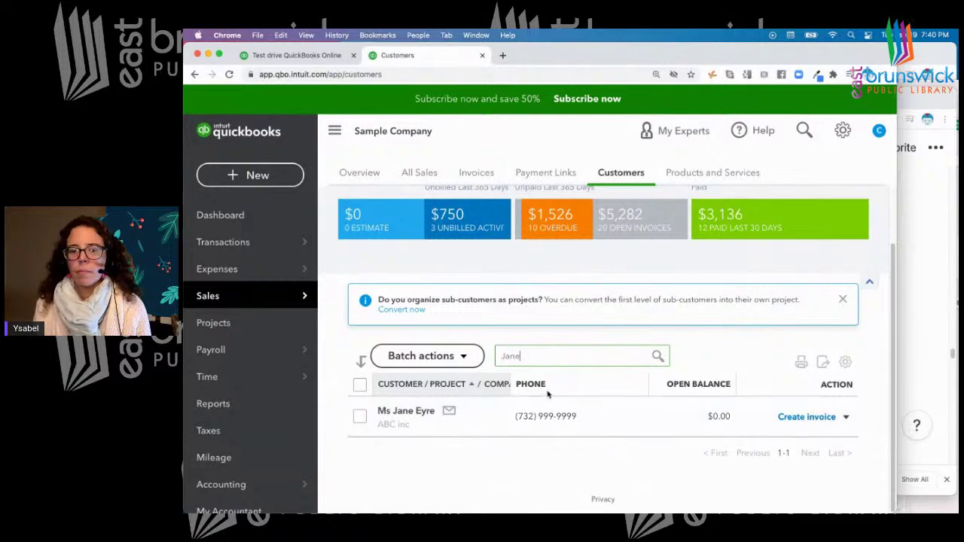
drag(557, 57, 666, 68)
click(264, 218)
Scroll the class notes to Sending an Invoice, then bring QuickBooks back in front
scroll(403, 272, down, 6)
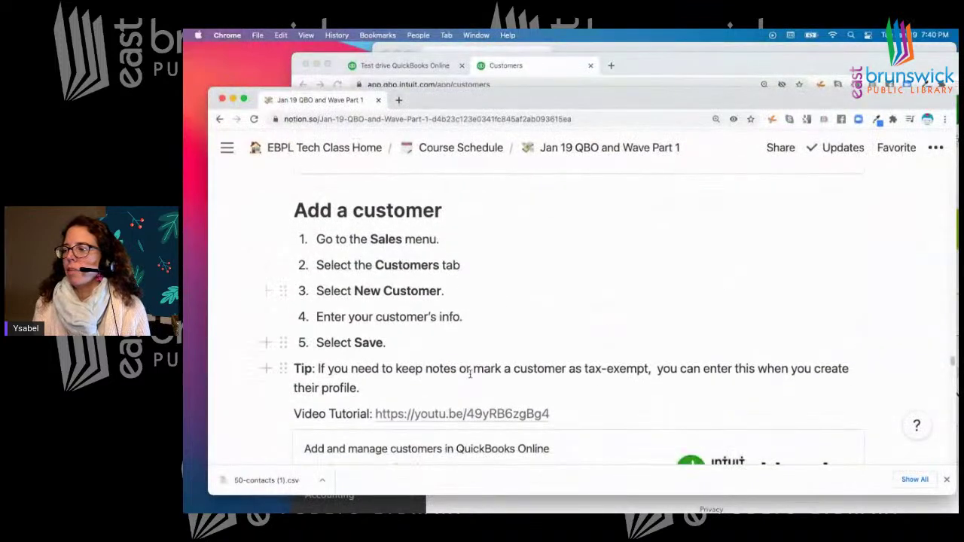
scroll(461, 356, down, 1)
scroll(461, 355, down, 8)
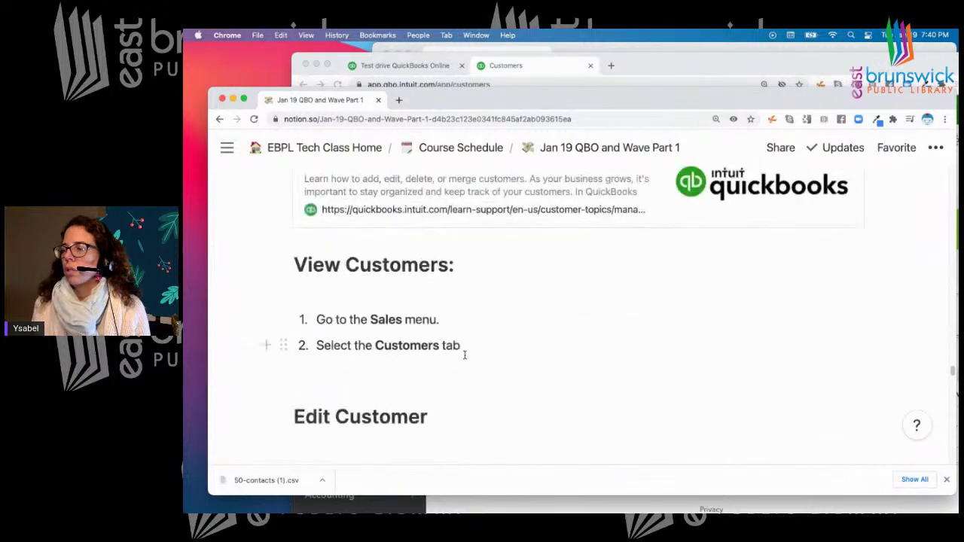
scroll(464, 355, down, 10)
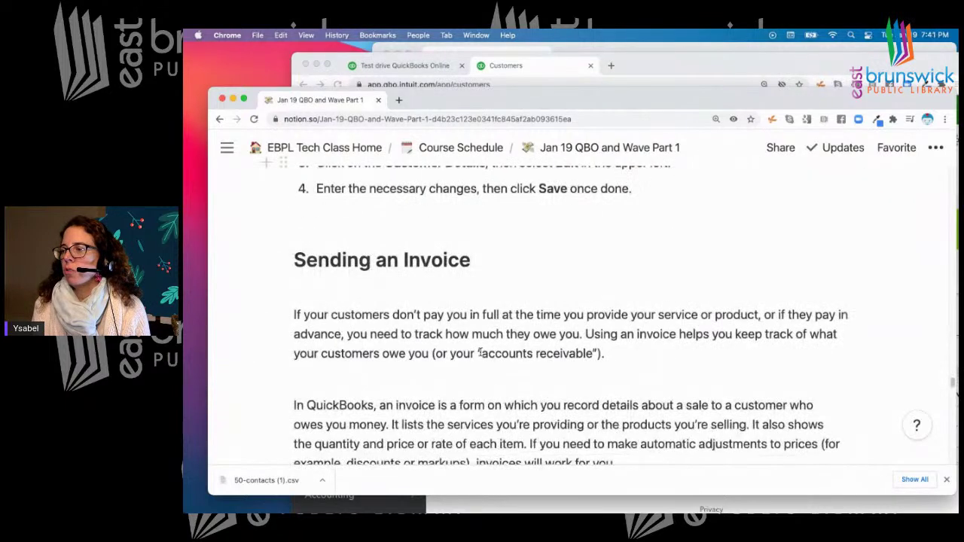
scroll(479, 353, down, 2)
scroll(480, 352, up, 1)
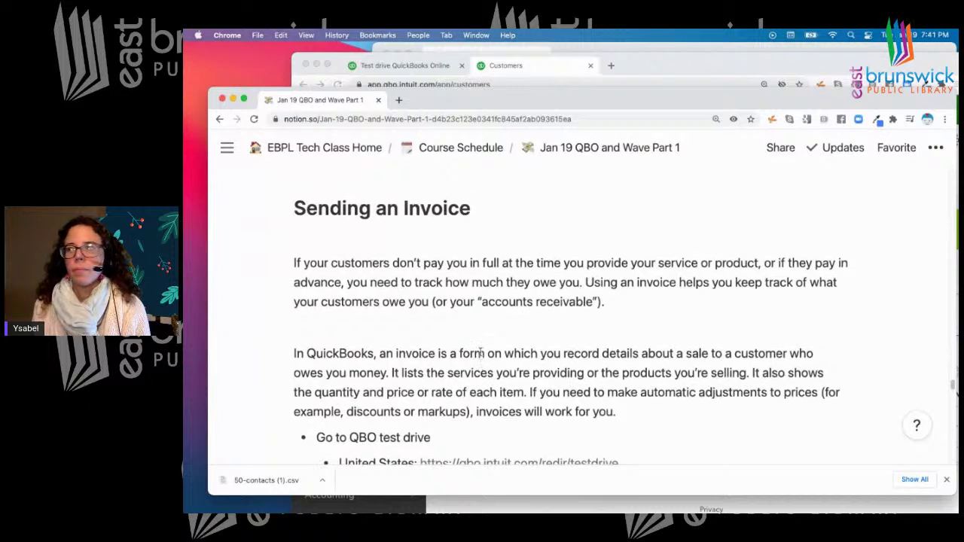
drag(756, 63, 678, 49)
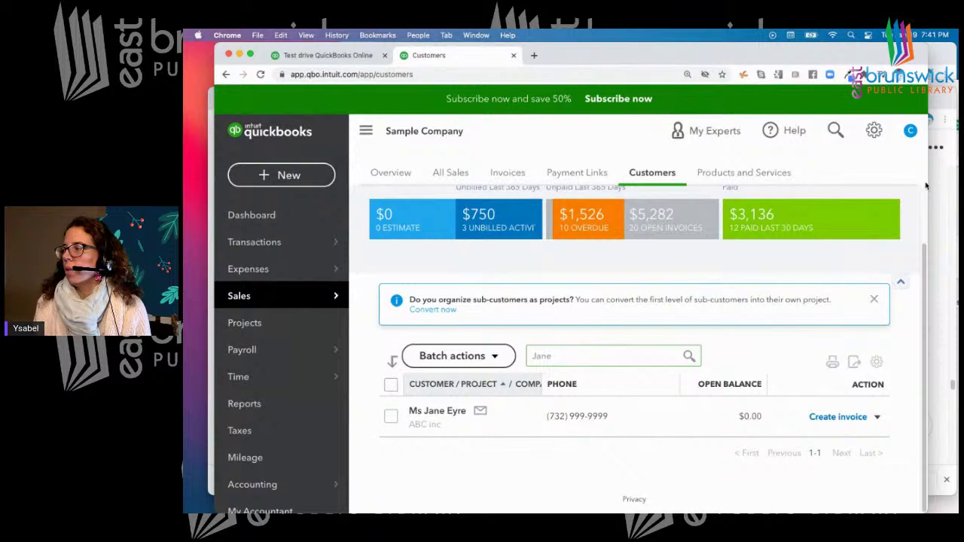
double_click(723, 50)
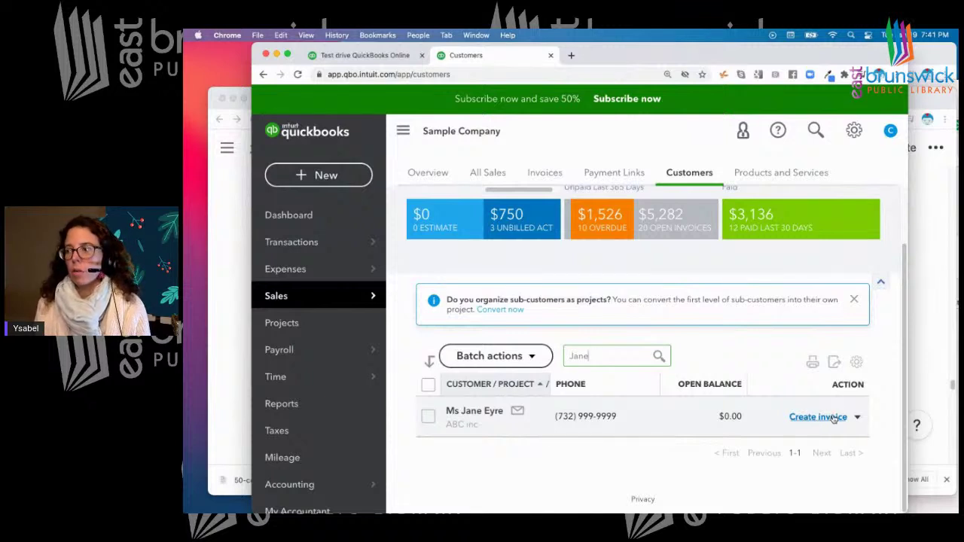
click(216, 375)
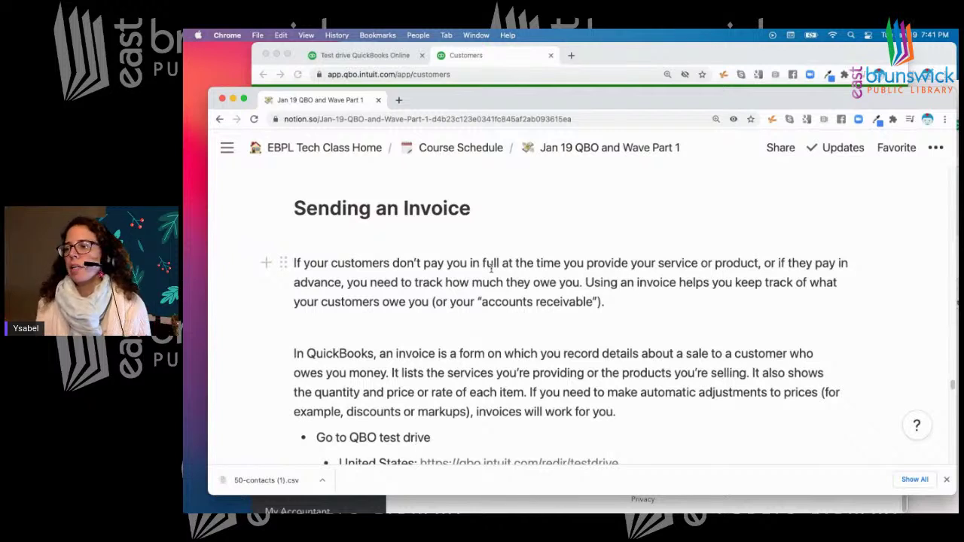
click(947, 479)
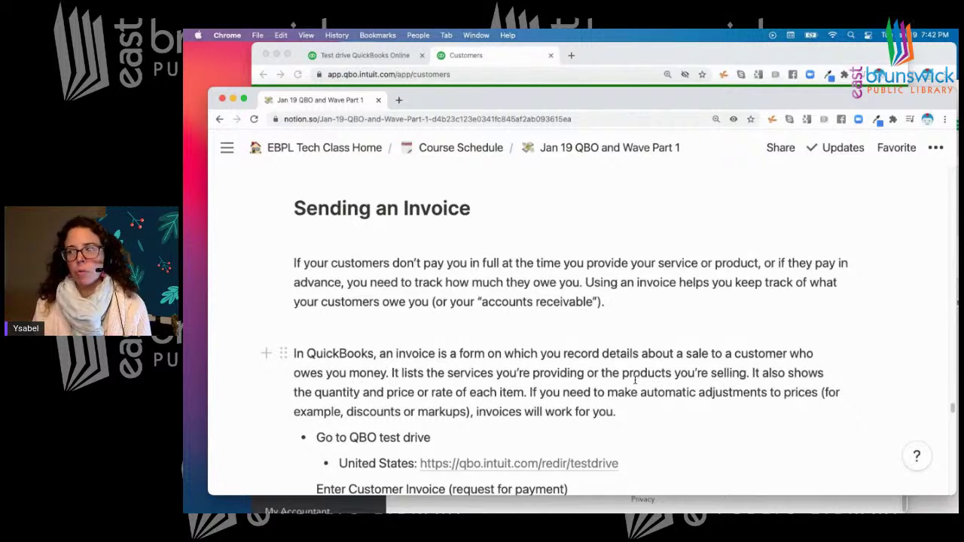
Scroll the notes to the Enter a Sales Receipt steps, then return to QuickBooks
scroll(737, 409, down, 15)
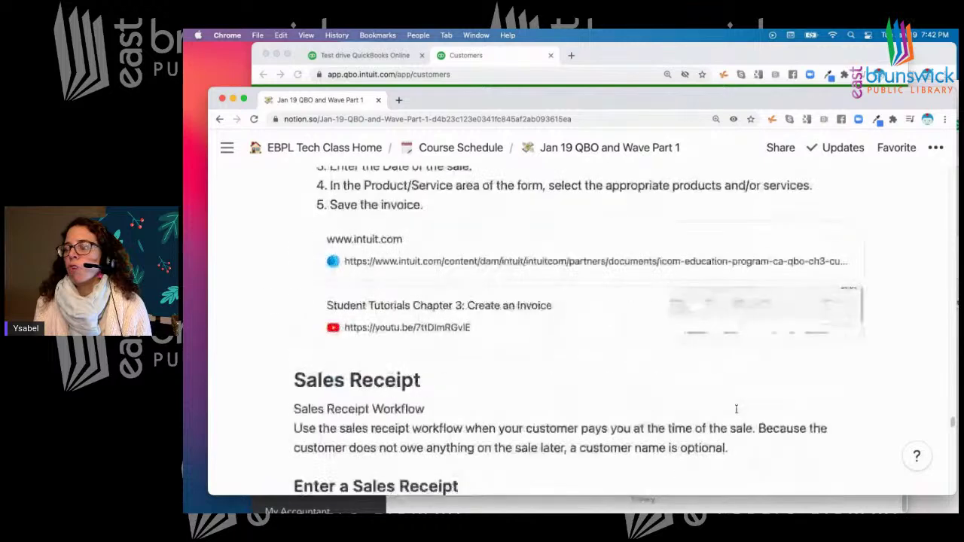
scroll(663, 392, up, 2)
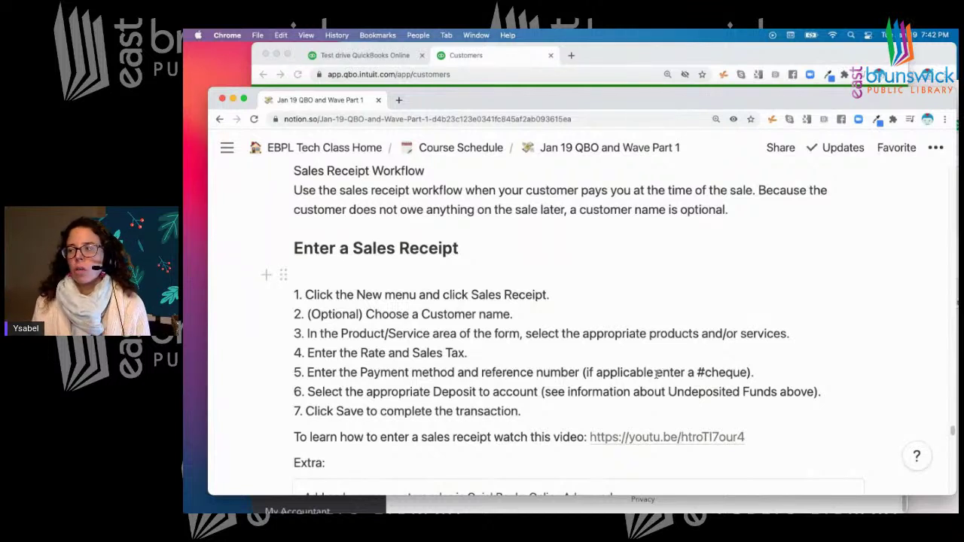
scroll(664, 327, down, 1)
scroll(663, 325, up, 3)
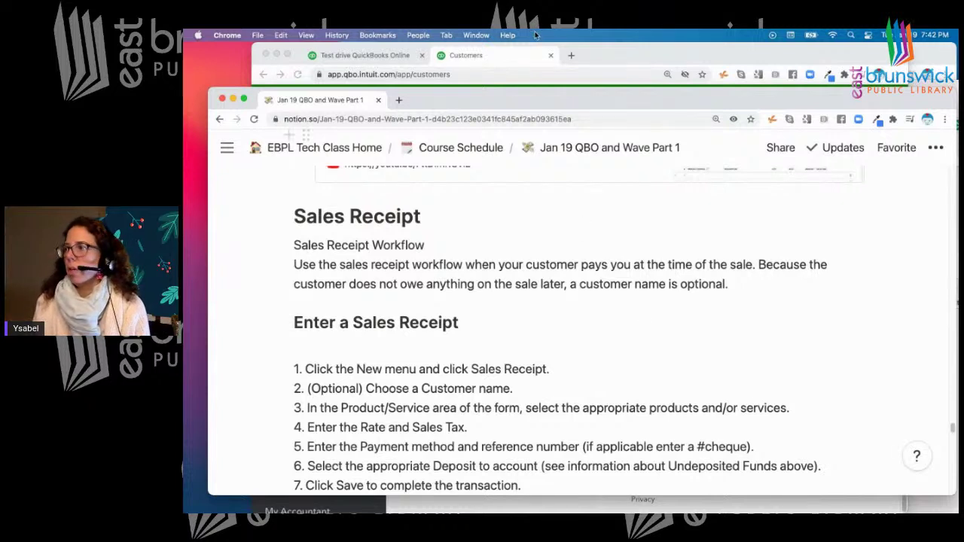
click(641, 60)
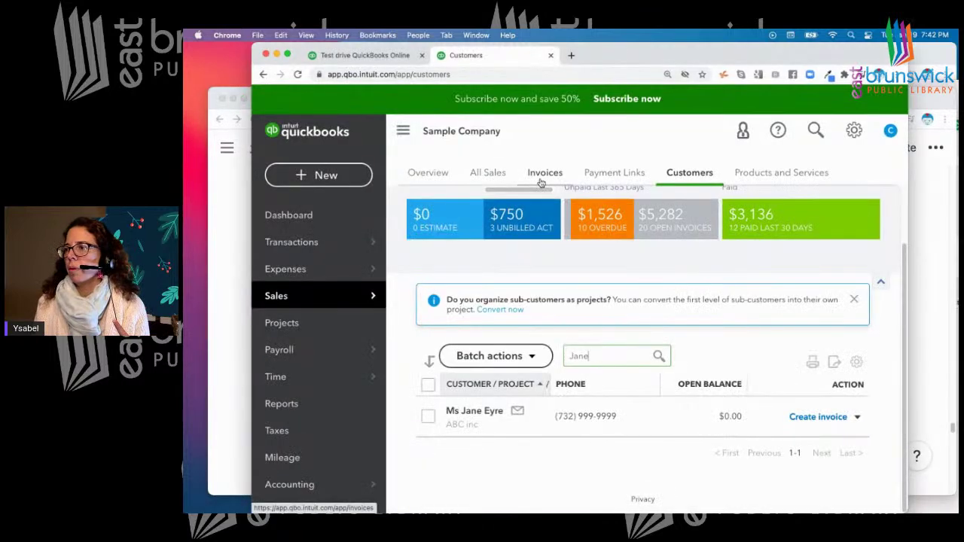
Open the Dashboard from the left navigation to show the setup guide
scroll(876, 327, up, 2)
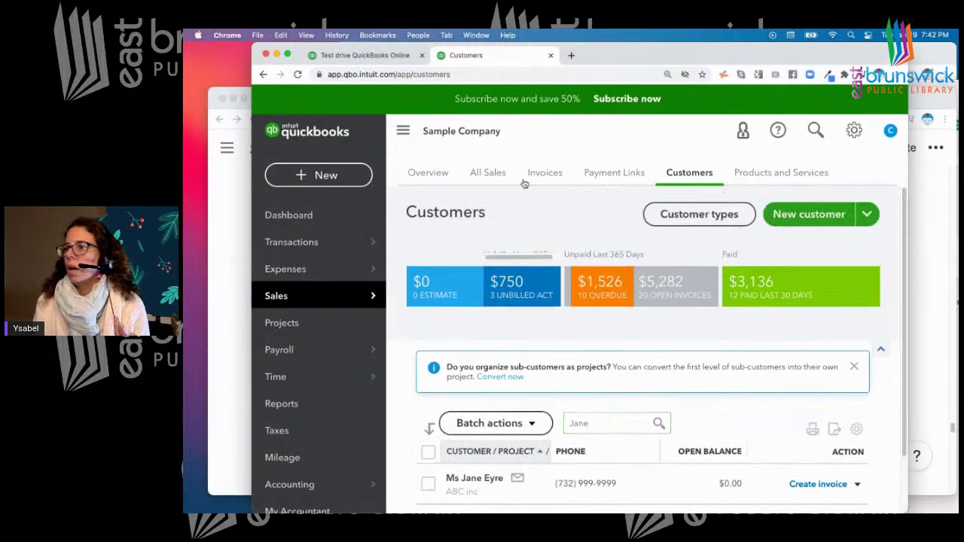
click(308, 216)
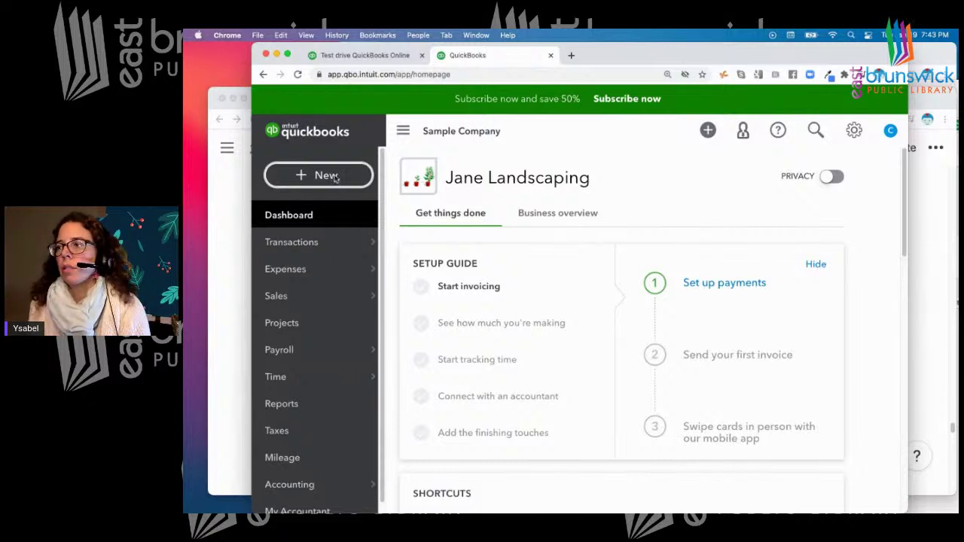
Start a blank invoice from the + New menu
click(334, 178)
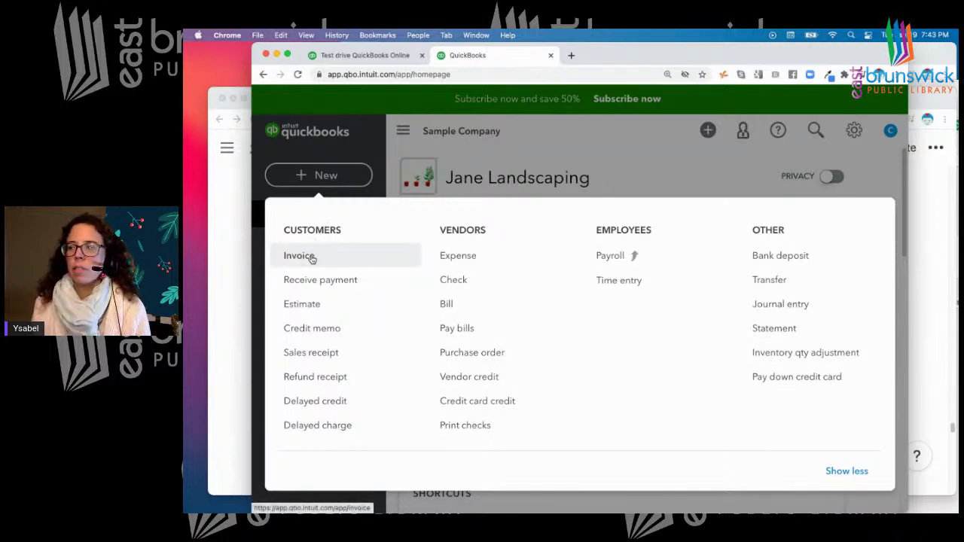
key(Escape)
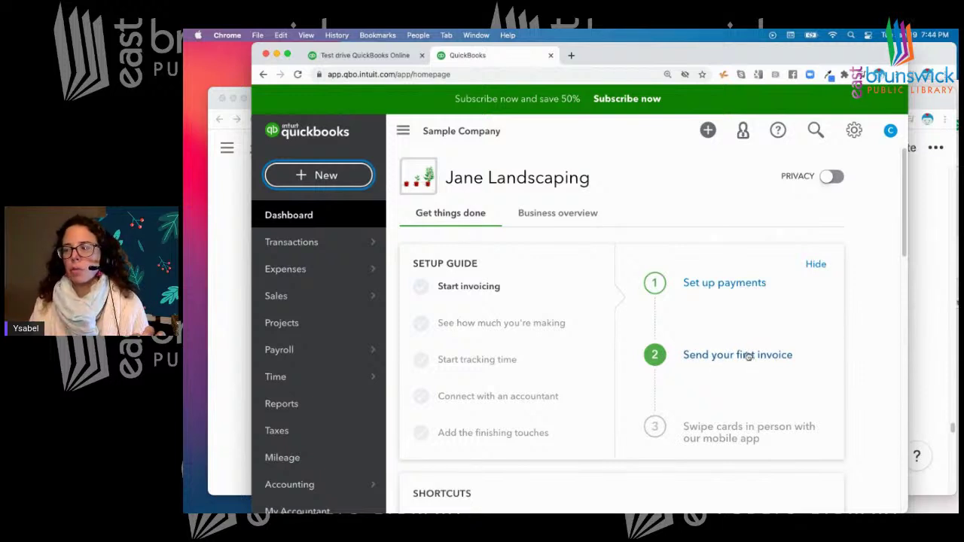
click(324, 175)
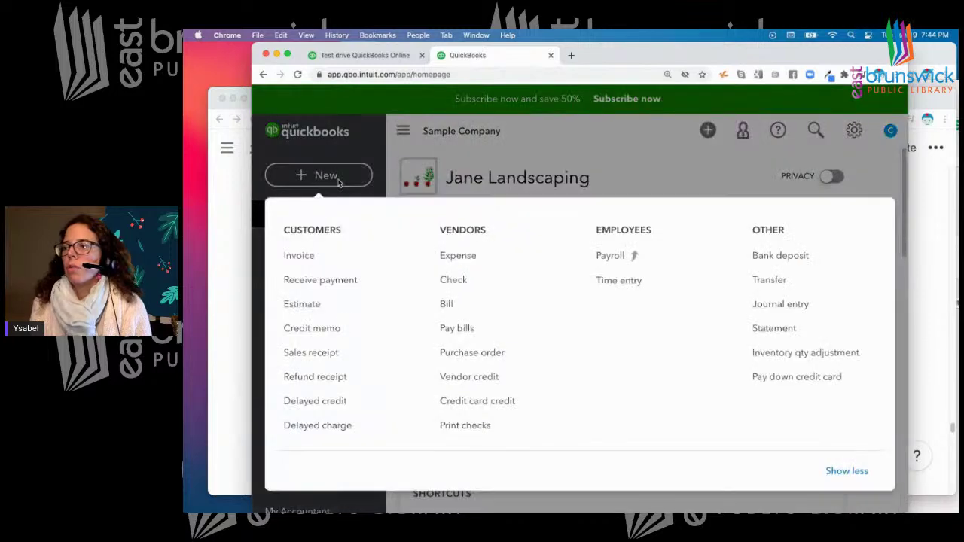
click(299, 255)
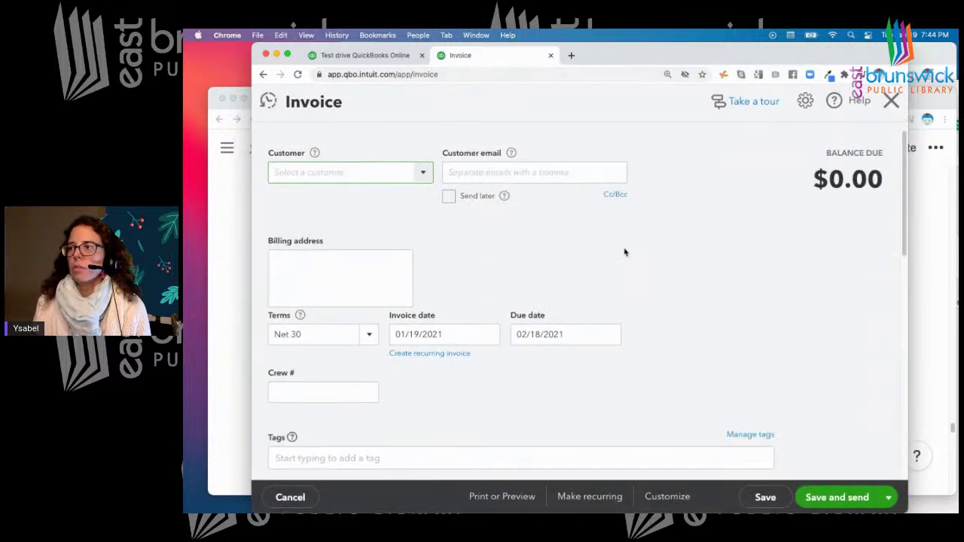
Pick the new customer by searching 'Ja', keeping Net 30 terms
click(421, 173)
text(James)
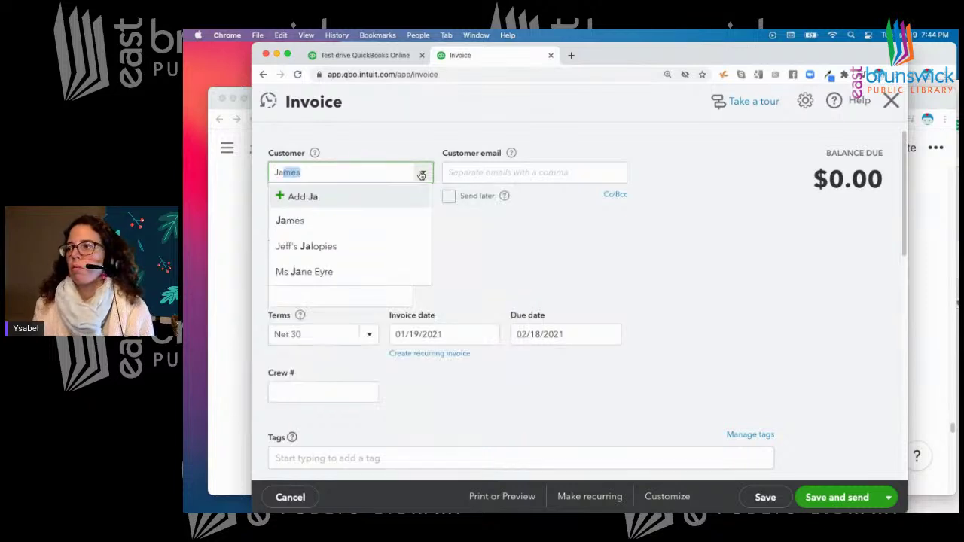
click(314, 273)
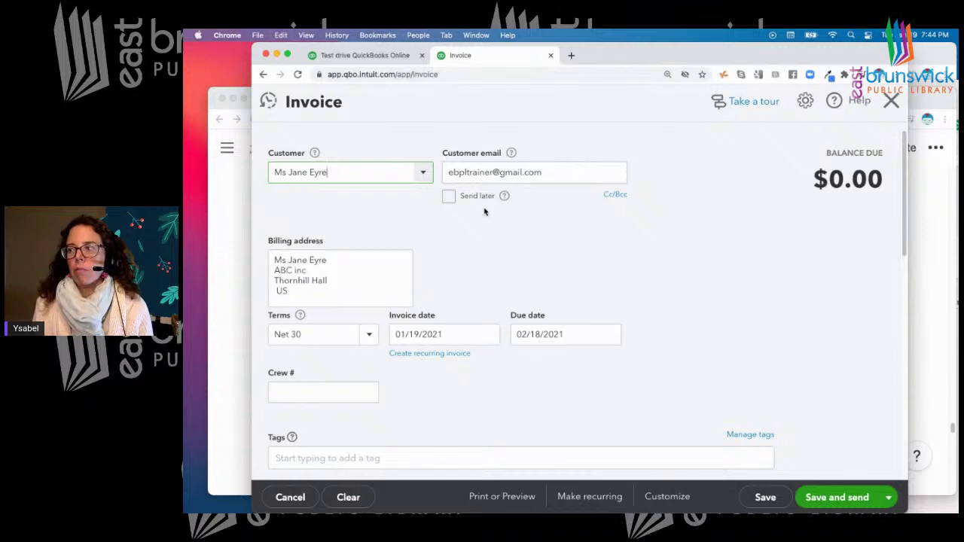
scroll(485, 209, down, 2)
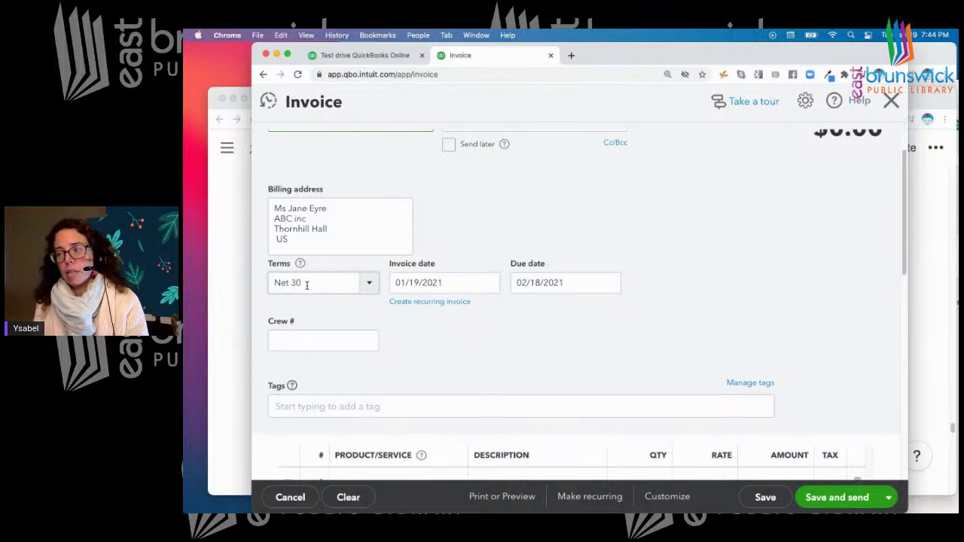
click(369, 285)
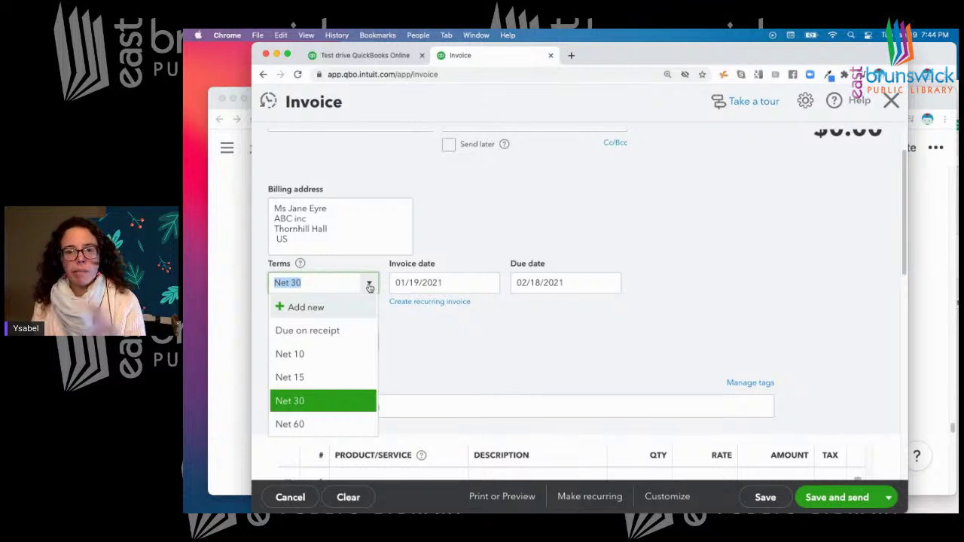
click(495, 345)
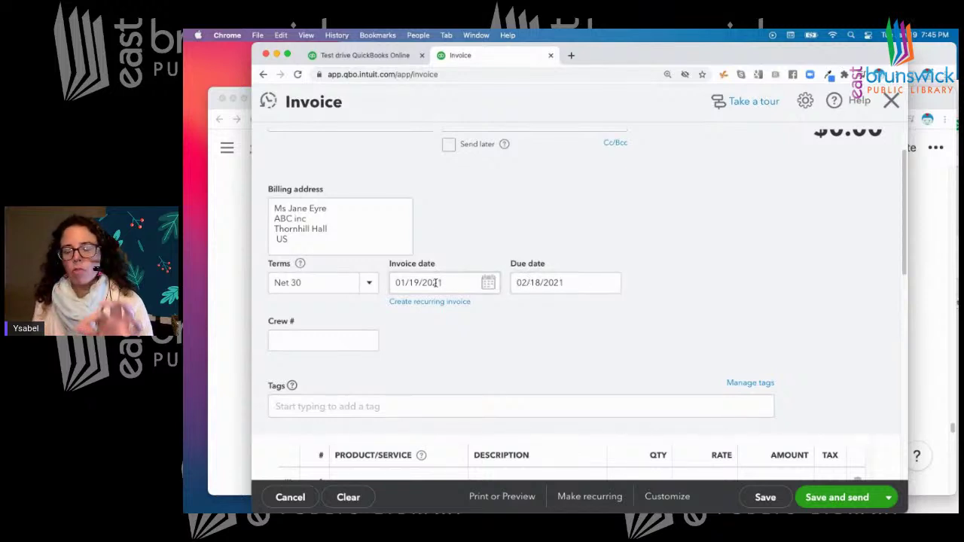
Start filling in the invoice's crew number and tags fields
click(327, 344)
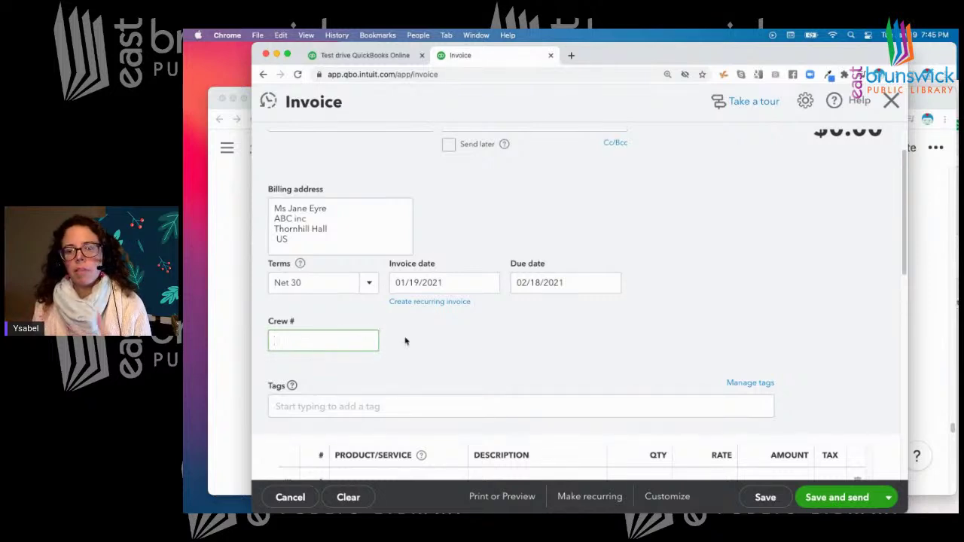
scroll(404, 339, down, 2)
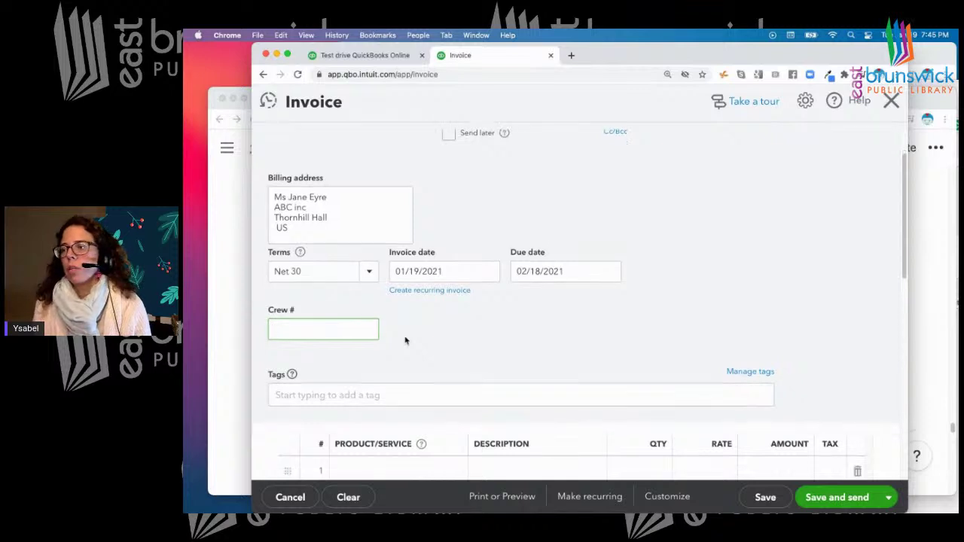
click(380, 332)
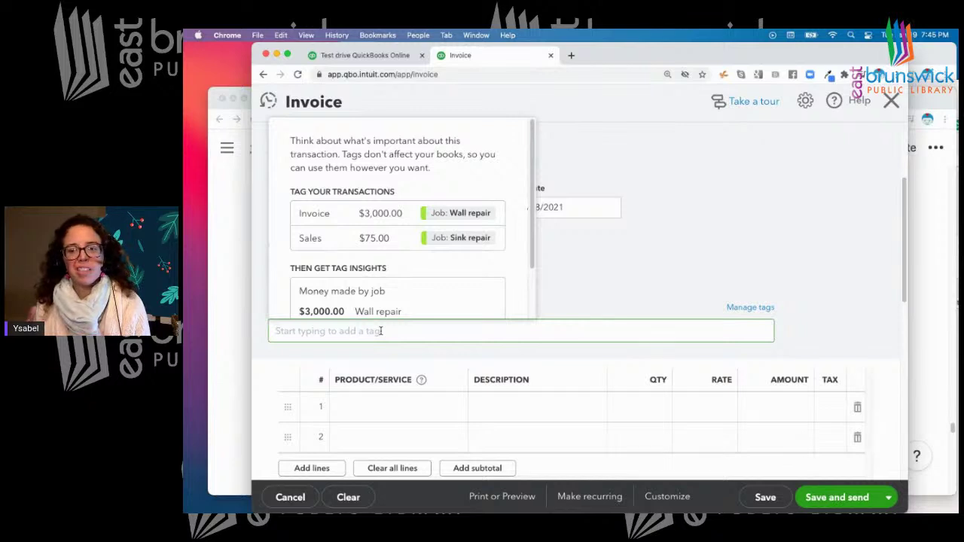
click(644, 270)
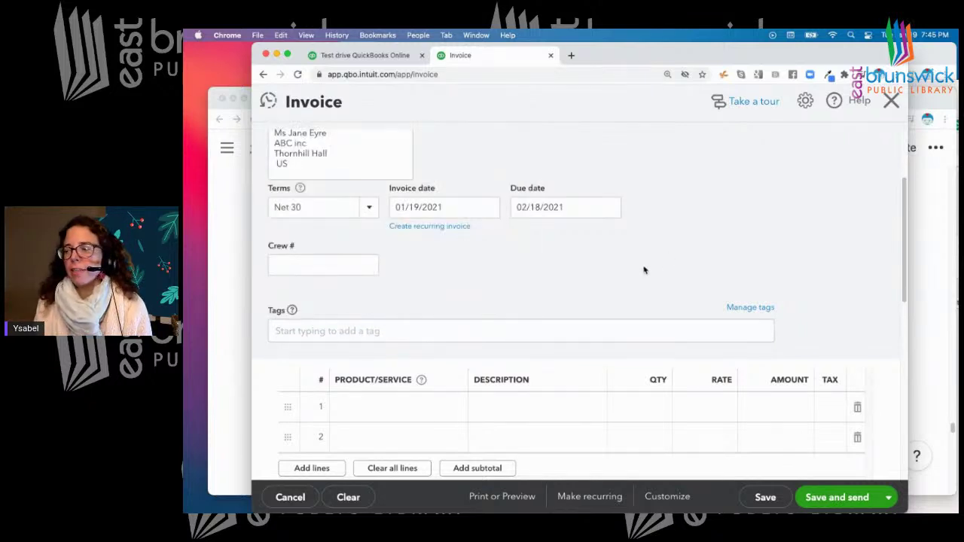
scroll(644, 270, down, 3)
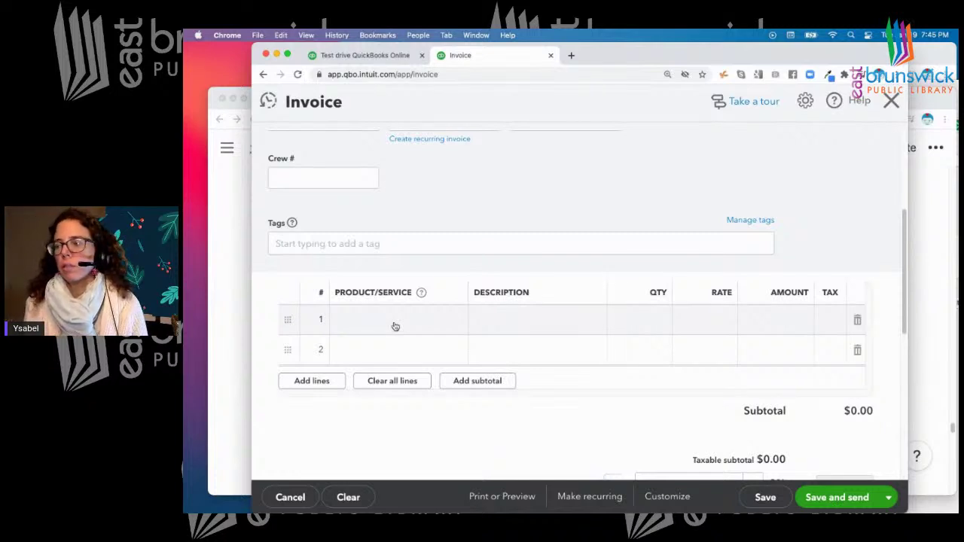
Bill Concrete on line 1, quantity 1 at rate 30, for $30.00
click(395, 322)
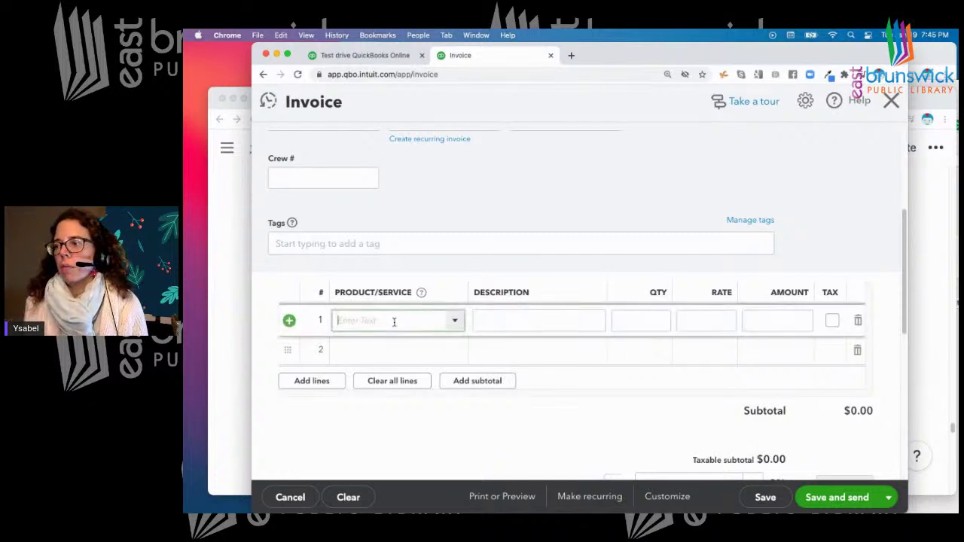
click(455, 323)
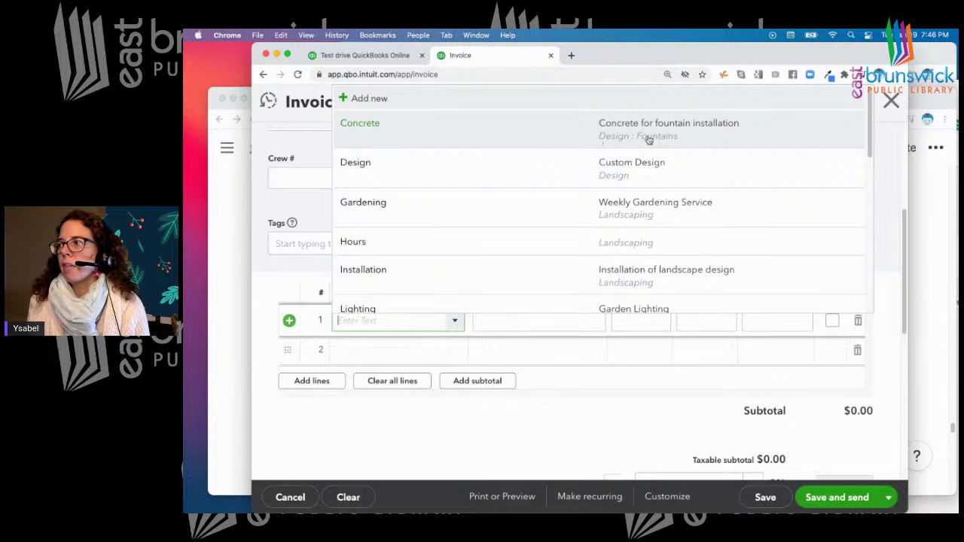
click(535, 139)
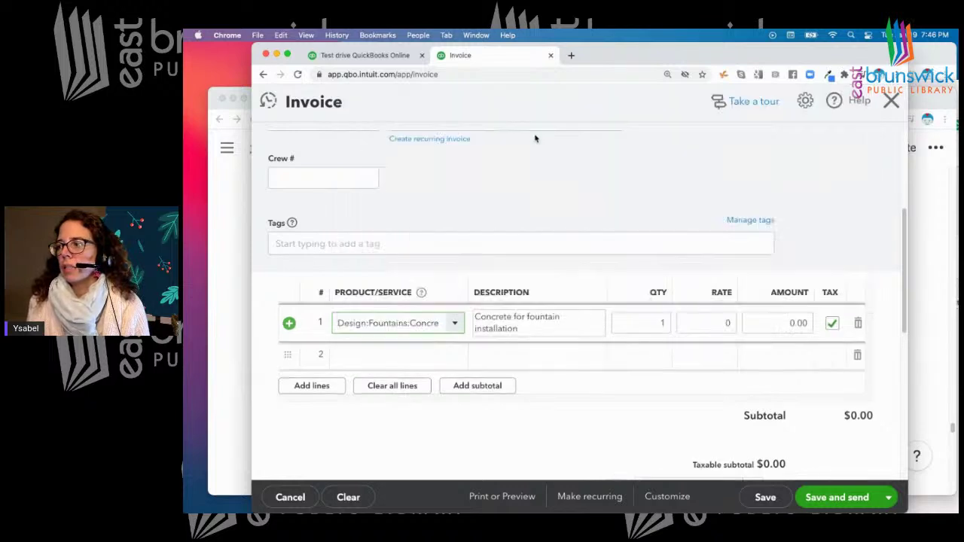
click(661, 315)
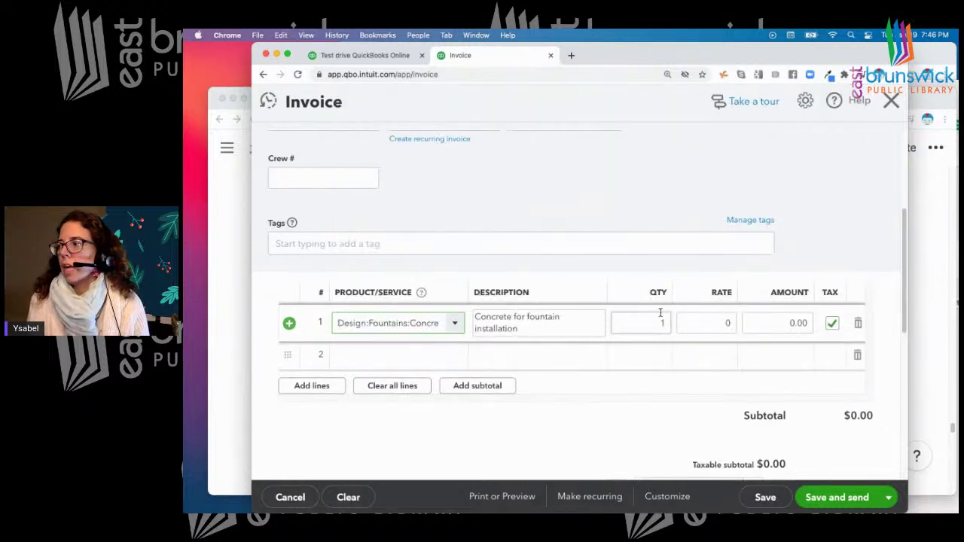
click(711, 322)
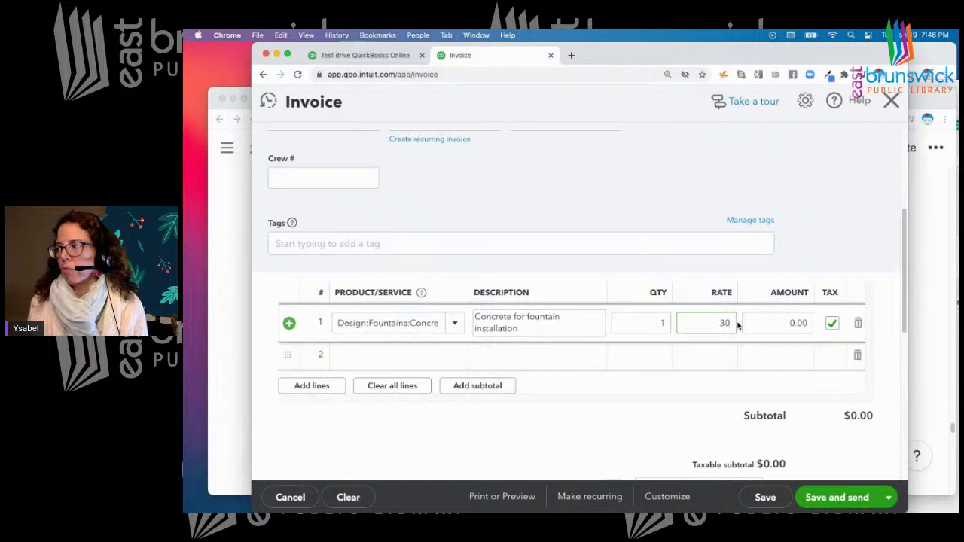
click(778, 323)
click(644, 323)
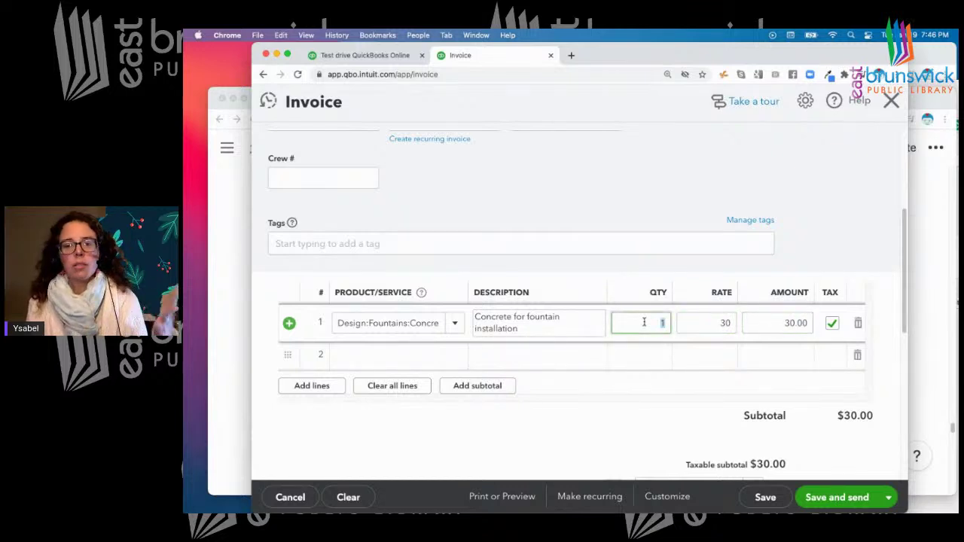
click(435, 357)
click(456, 357)
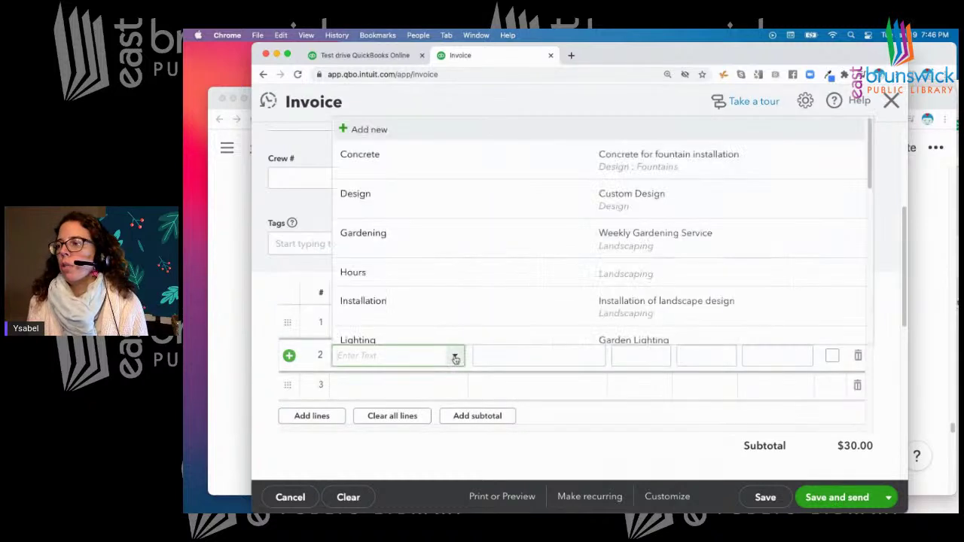
Add Weekly Gardening Service on line 2 at a rate of 20
click(697, 247)
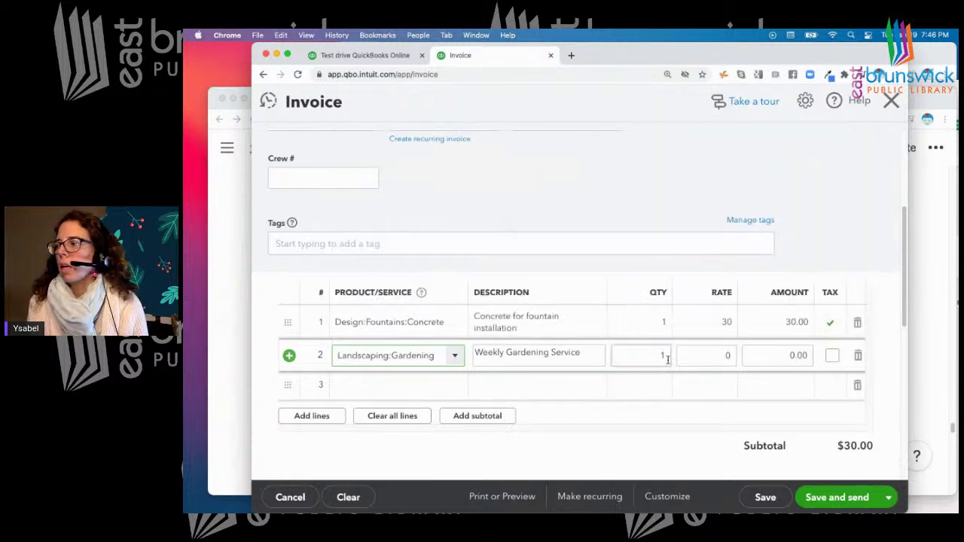
click(625, 355)
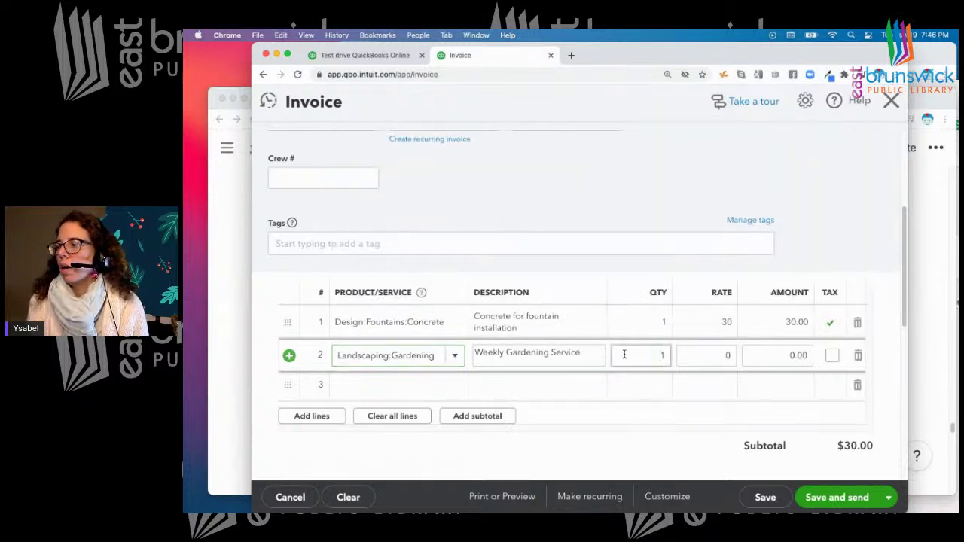
click(729, 355)
double_click(729, 355)
text(20)
click(375, 385)
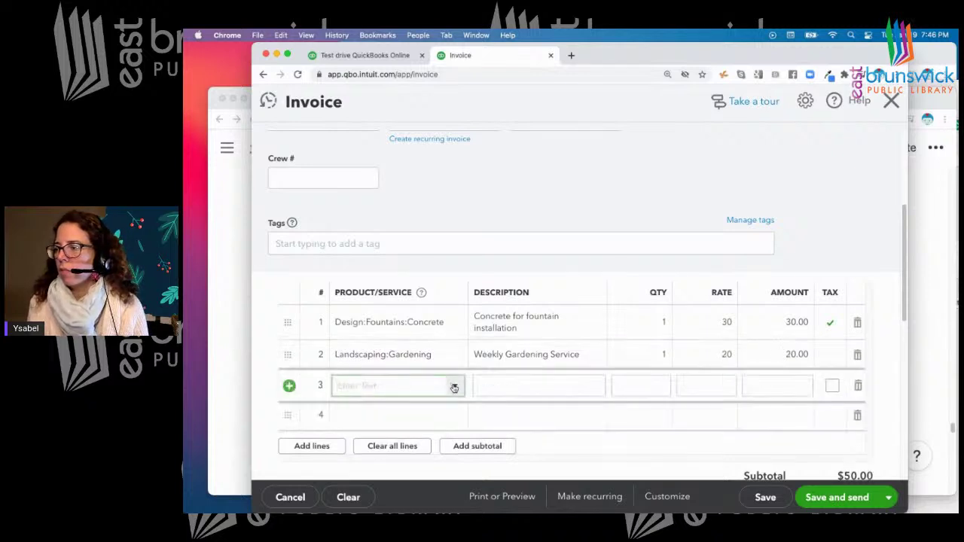
Add Tree and Shrub Trimming on line 3 with quantity 5 at 35
click(454, 385)
scroll(510, 312, down, 6)
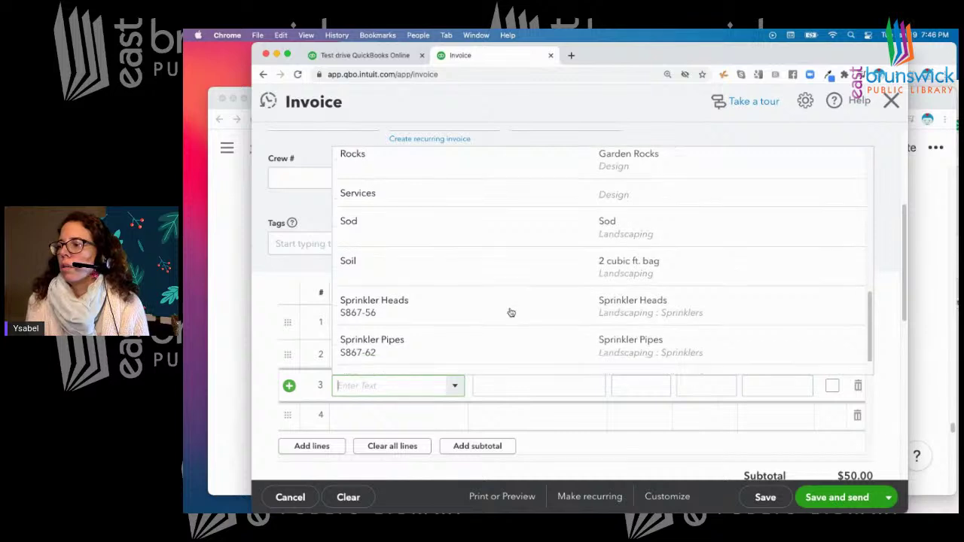
scroll(510, 312, down, 1)
click(467, 342)
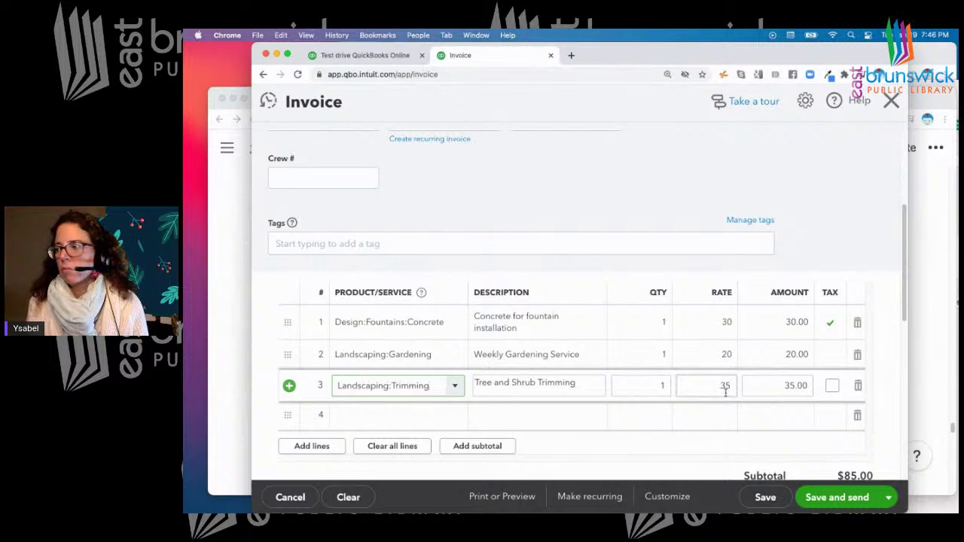
click(665, 385)
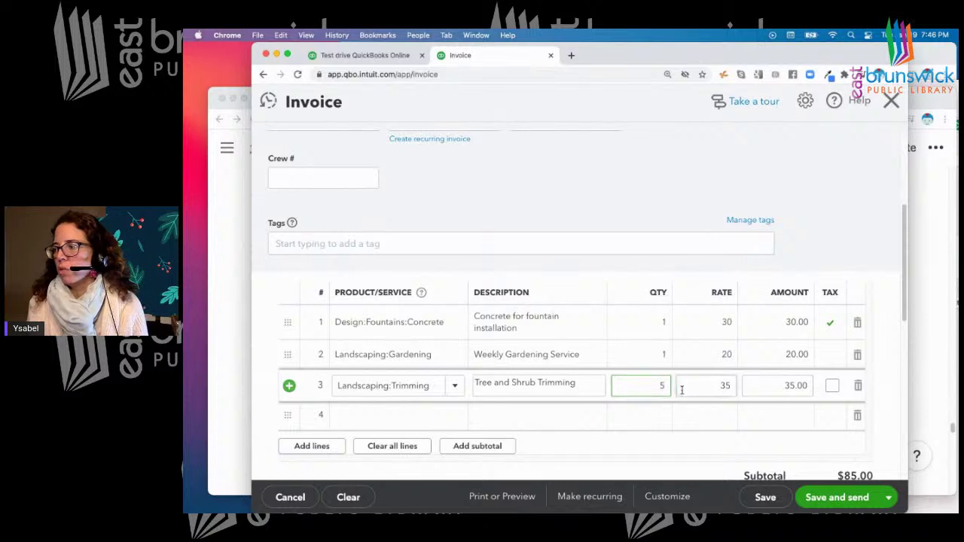
click(686, 386)
scroll(753, 373, down, 3)
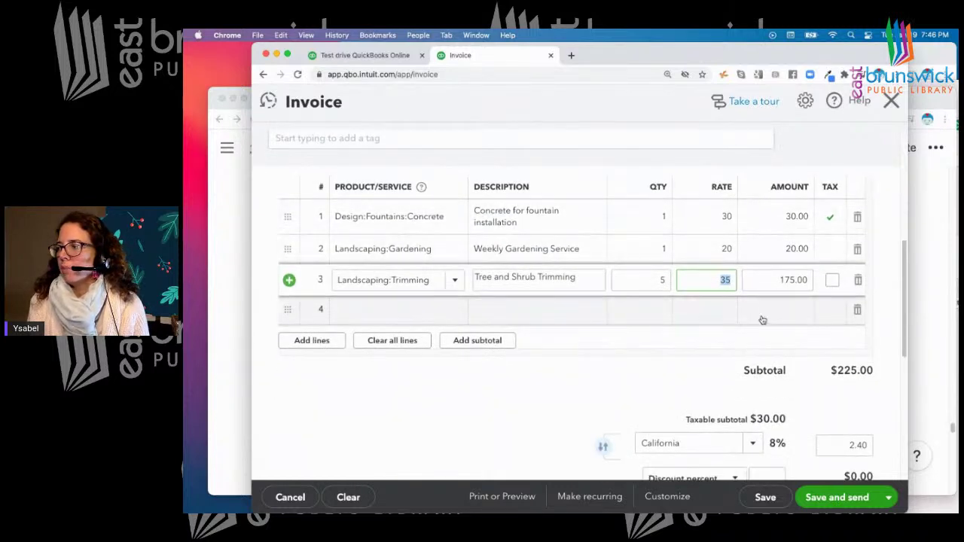
From the California sales tax dropdown, choose + Add new to open the New Sales Tax Rate form
scroll(624, 383, down, 4)
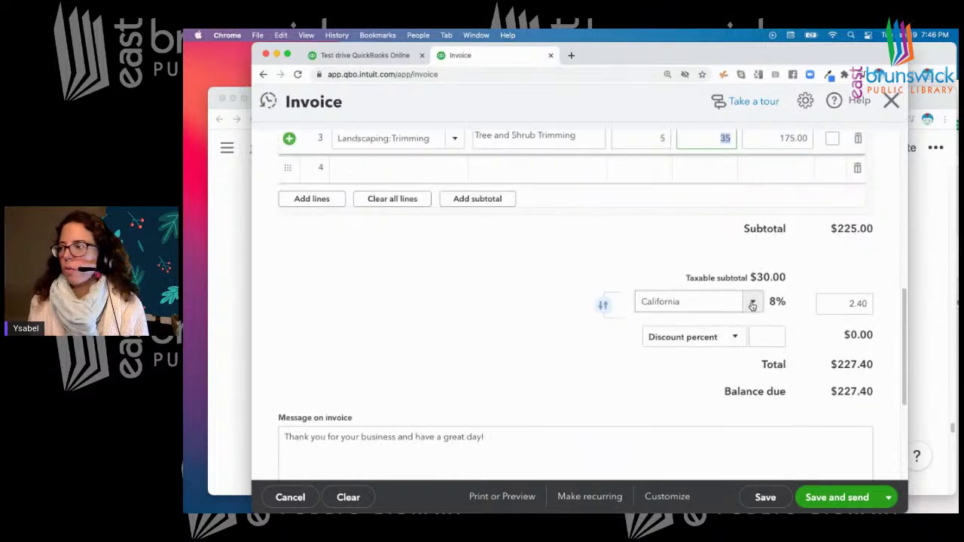
click(751, 304)
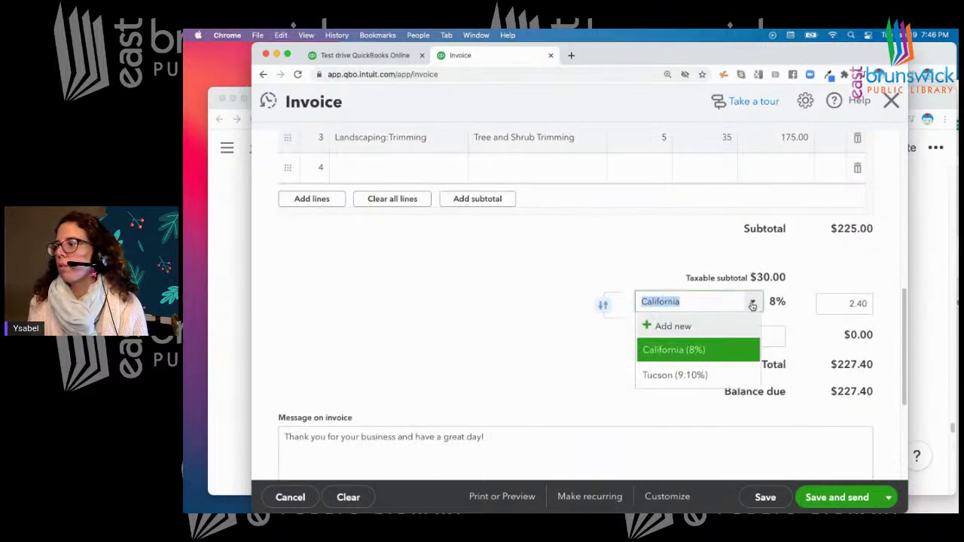
click(673, 326)
click(458, 254)
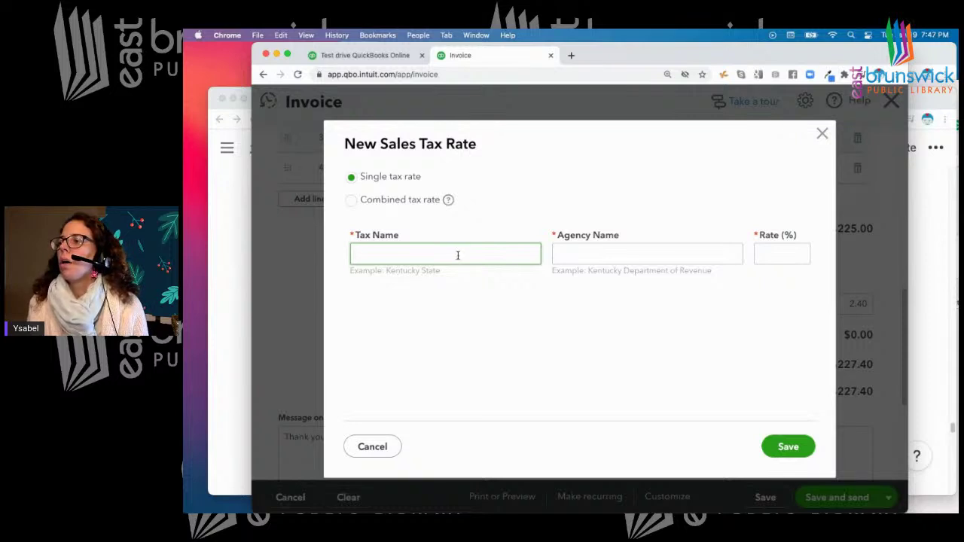
Save a New Jersey sales tax rate of 6% with agency IRS, totalling $226.80
text(New Jersey)
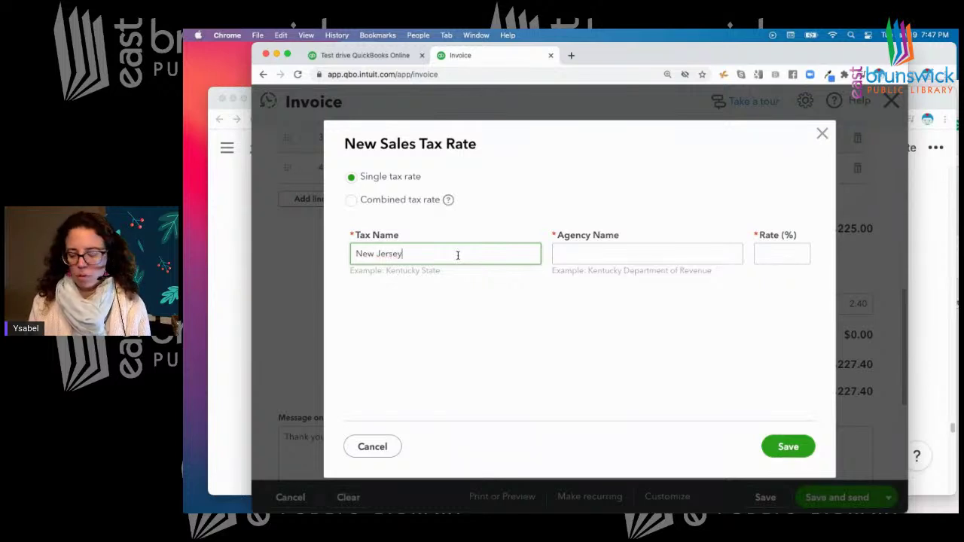
click(621, 252)
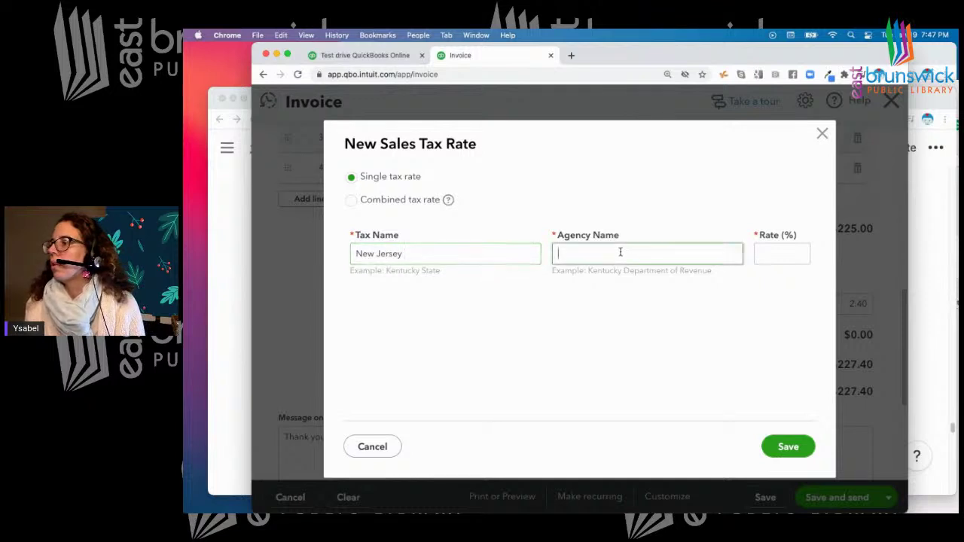
text(IRS)
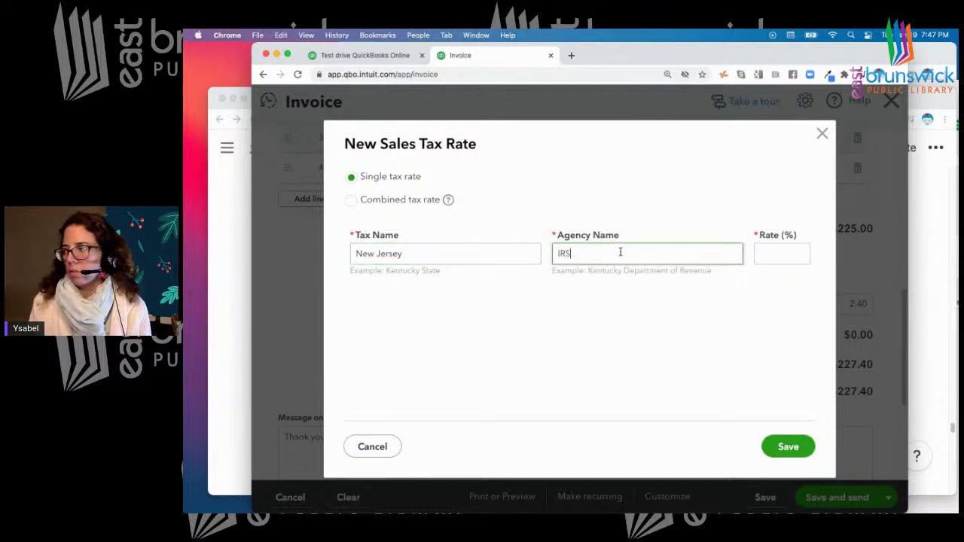
click(767, 251)
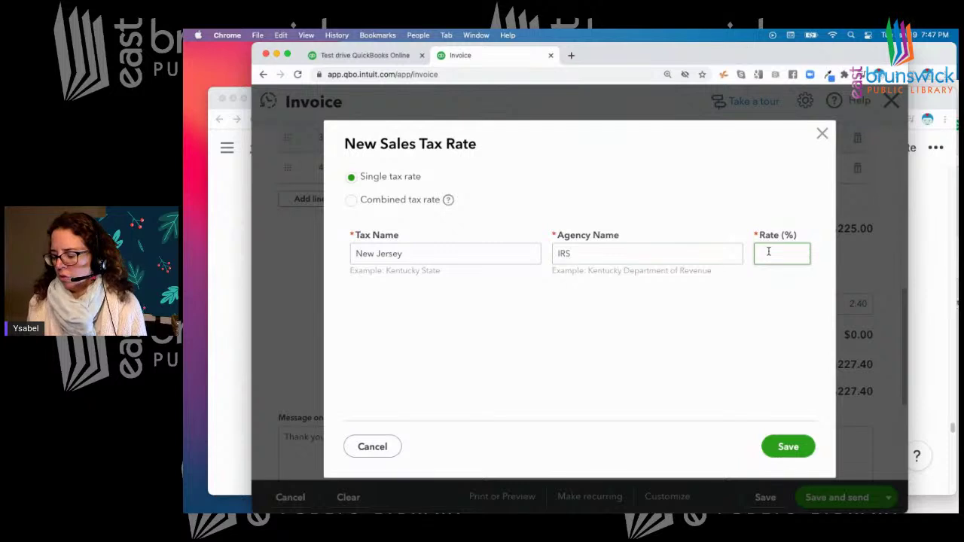
text(6)
click(791, 447)
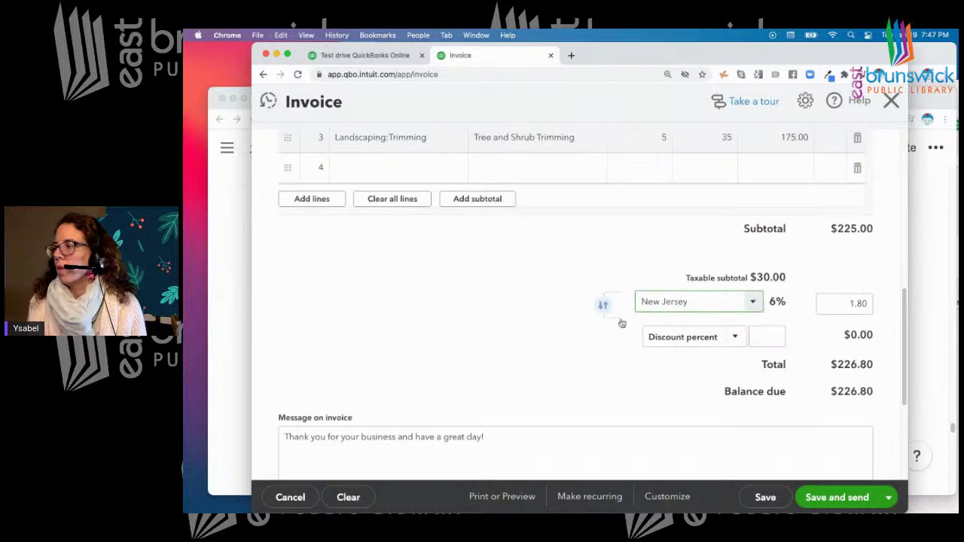
Enter a 10% discount, then correct it to 5% (-$11.25), bringing the total to $215.55
click(776, 336)
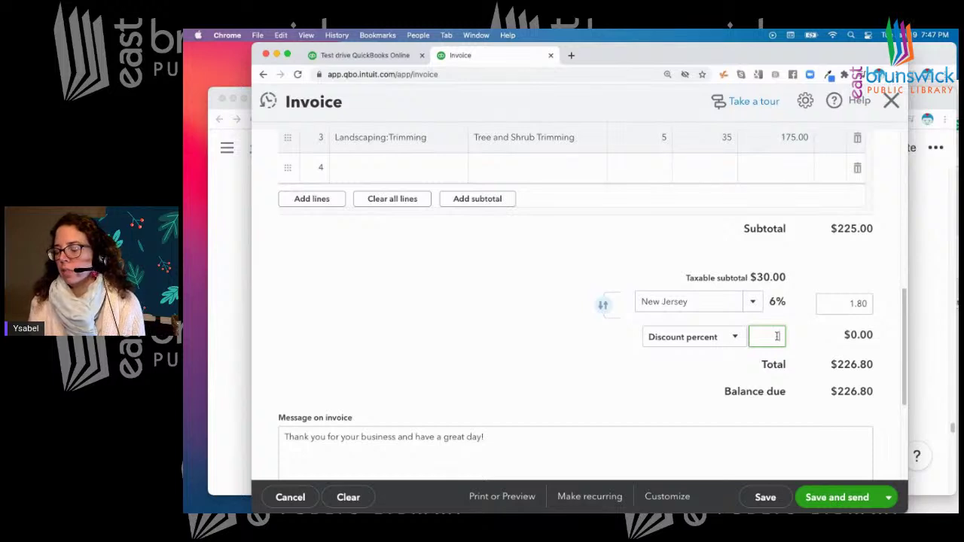
text(0)
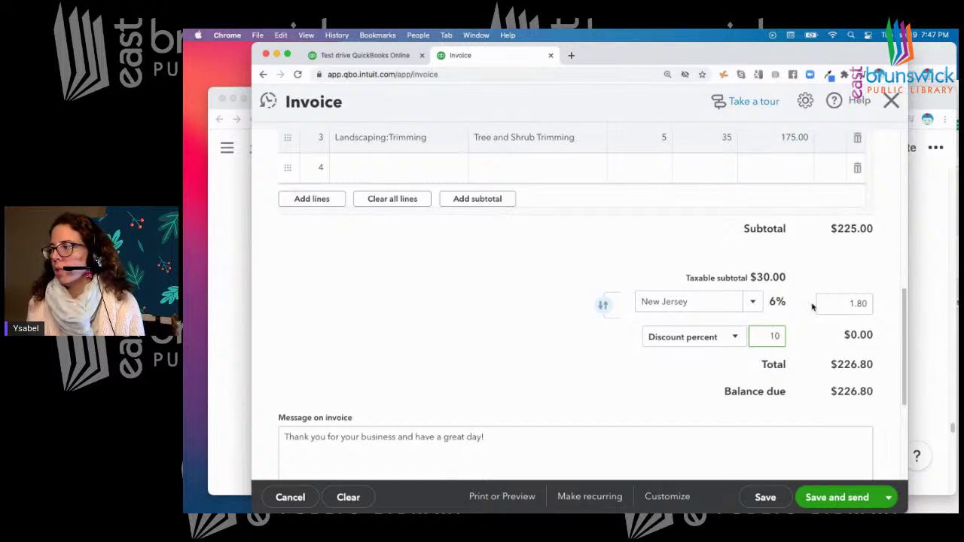
click(819, 302)
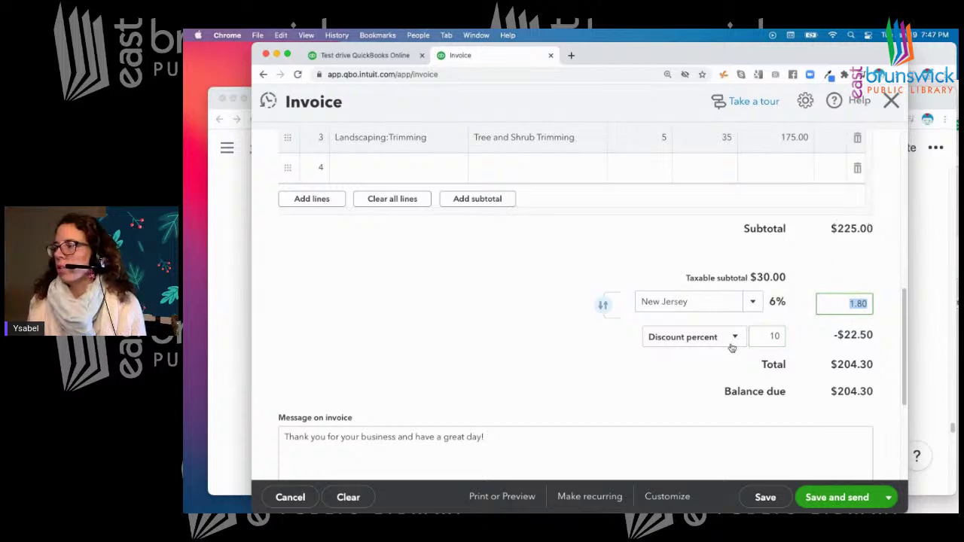
click(769, 336)
text(5)
click(824, 303)
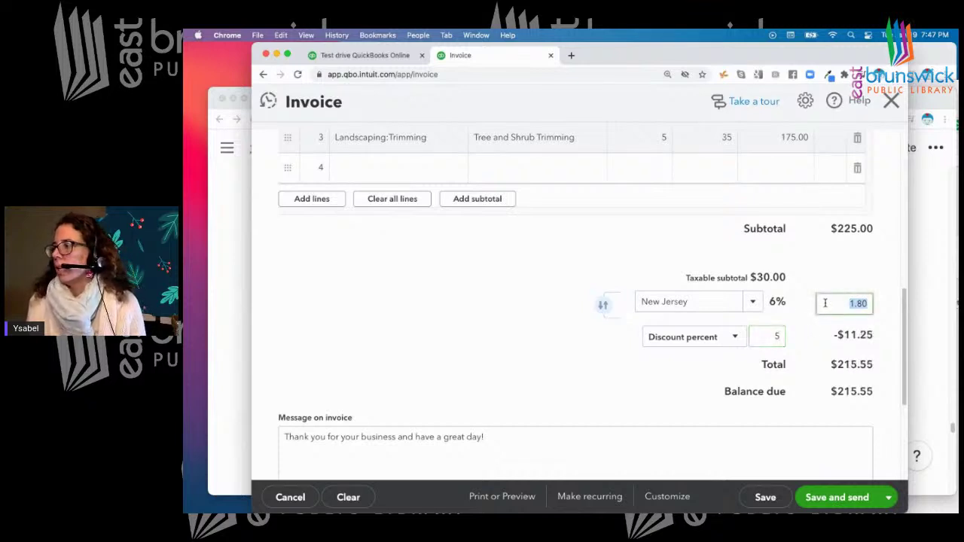
scroll(802, 268, down, 1)
scroll(803, 268, down, 4)
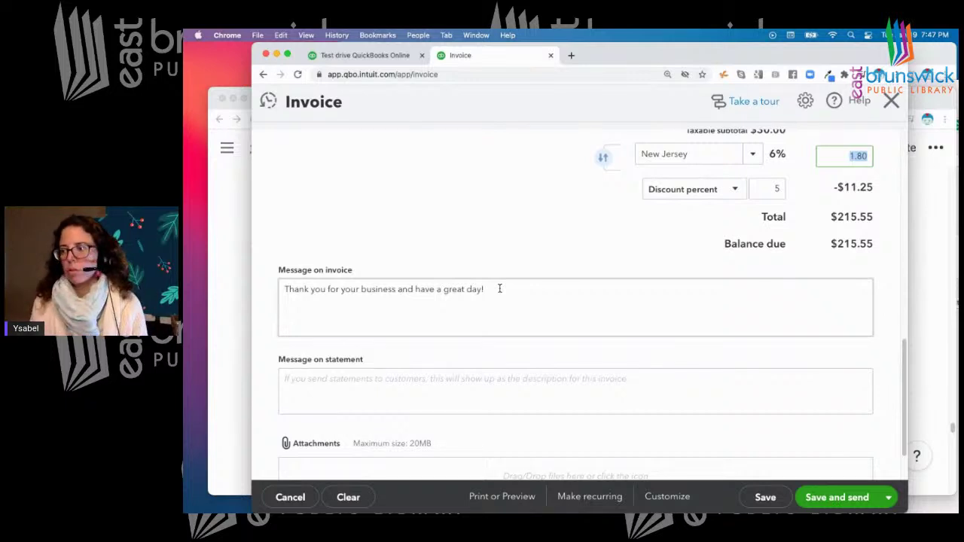
scroll(499, 288, down, 1)
click(299, 342)
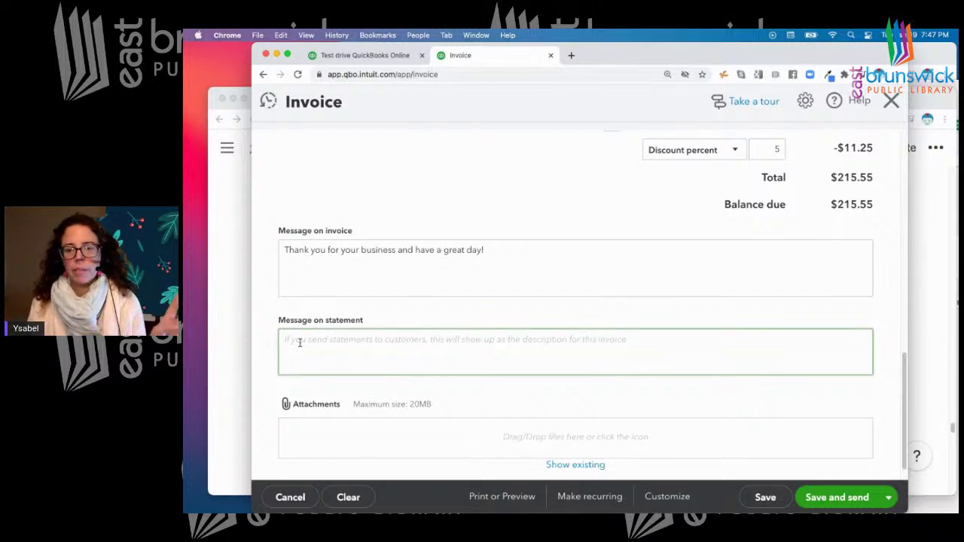
scroll(296, 354, down, 1)
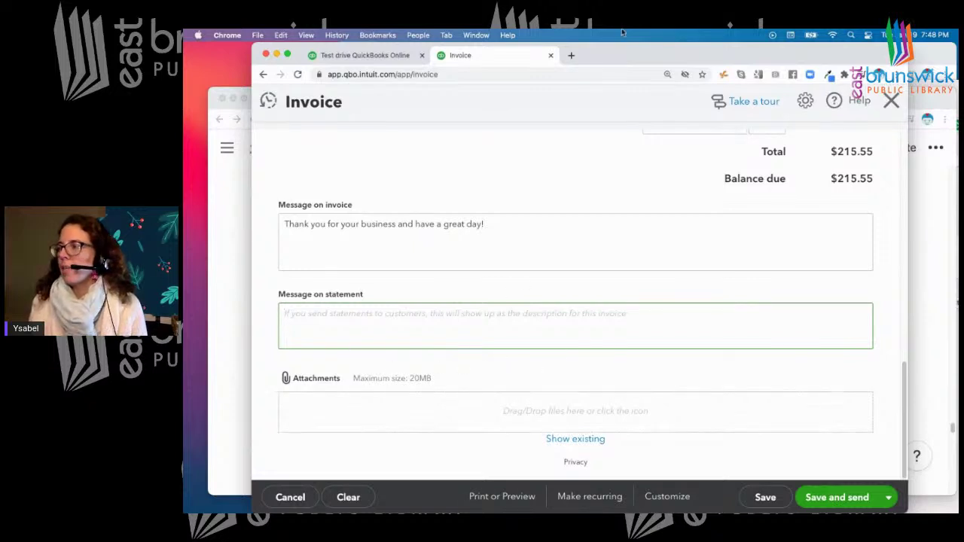
drag(635, 43, 620, 65)
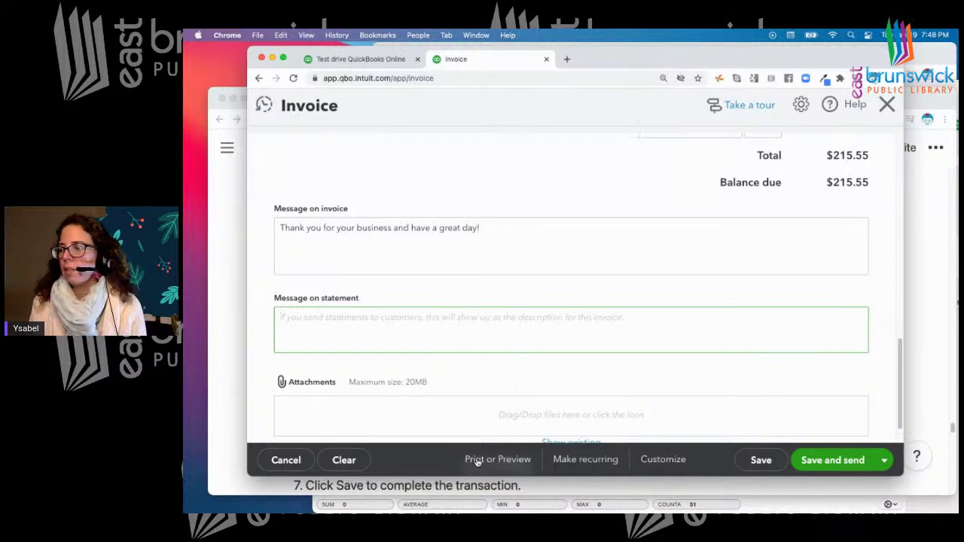
Save the invoice as #1038 and open its print preview
click(483, 461)
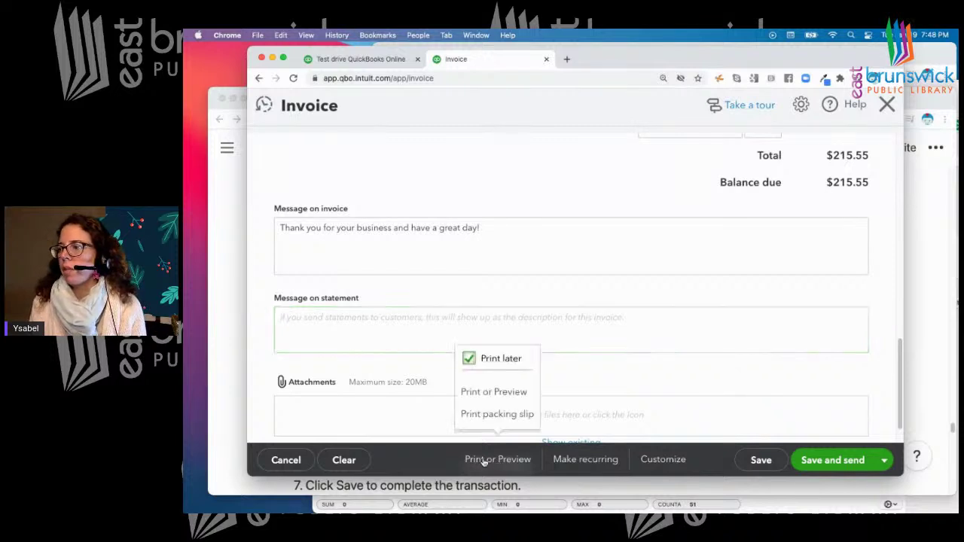
click(507, 400)
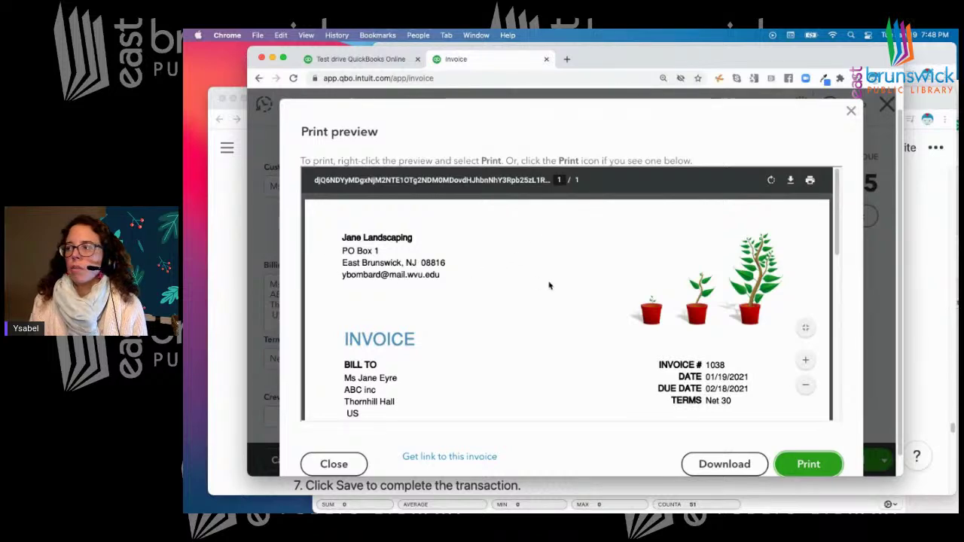
scroll(549, 285, down, 1)
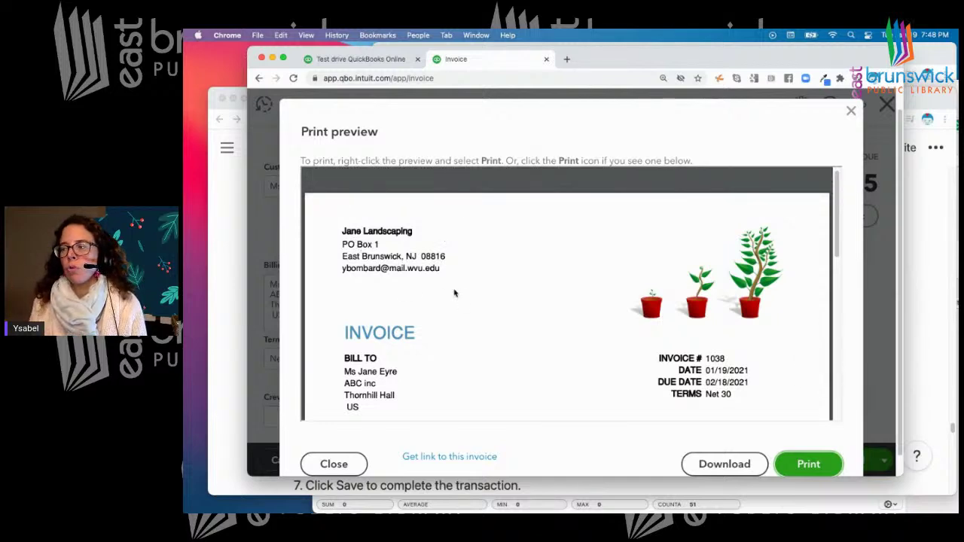
Review the preview's 5% discount and $215.55 balance due, then close it
scroll(475, 281, down, 3)
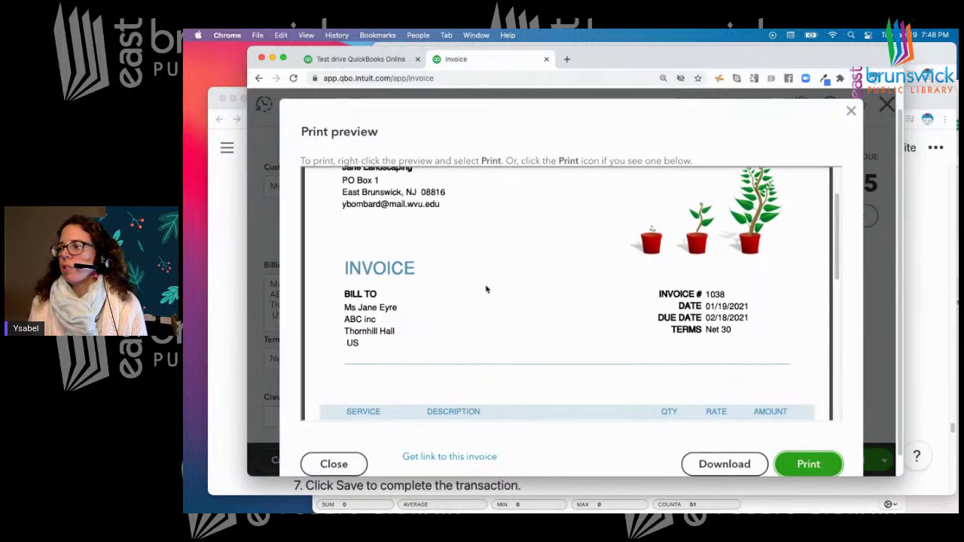
scroll(485, 289, down, 1)
scroll(486, 289, down, 1)
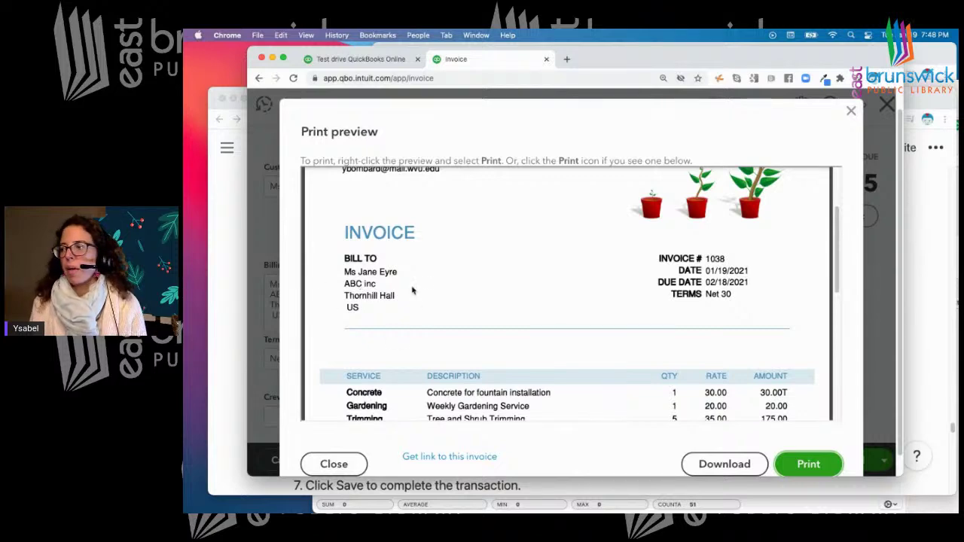
scroll(414, 291, down, 1)
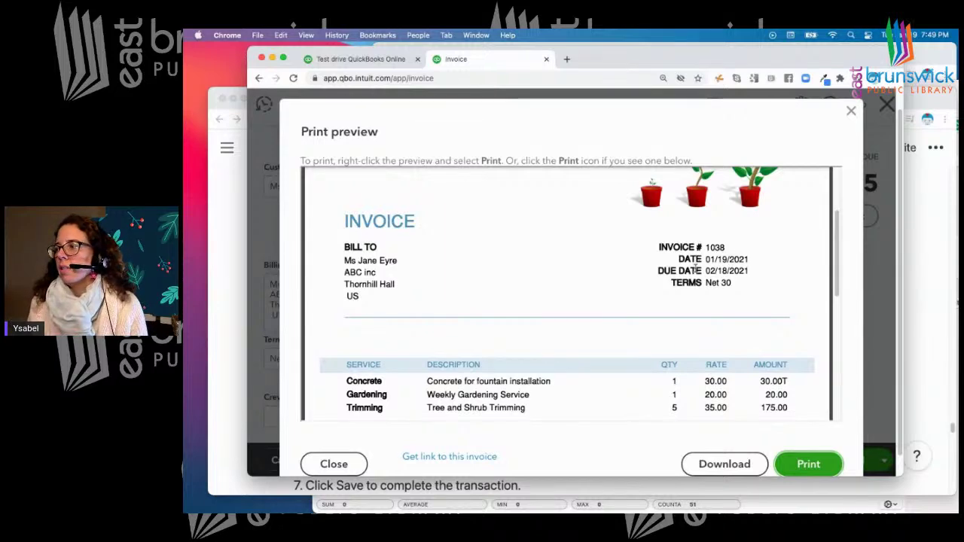
scroll(614, 278, down, 1)
scroll(614, 277, down, 3)
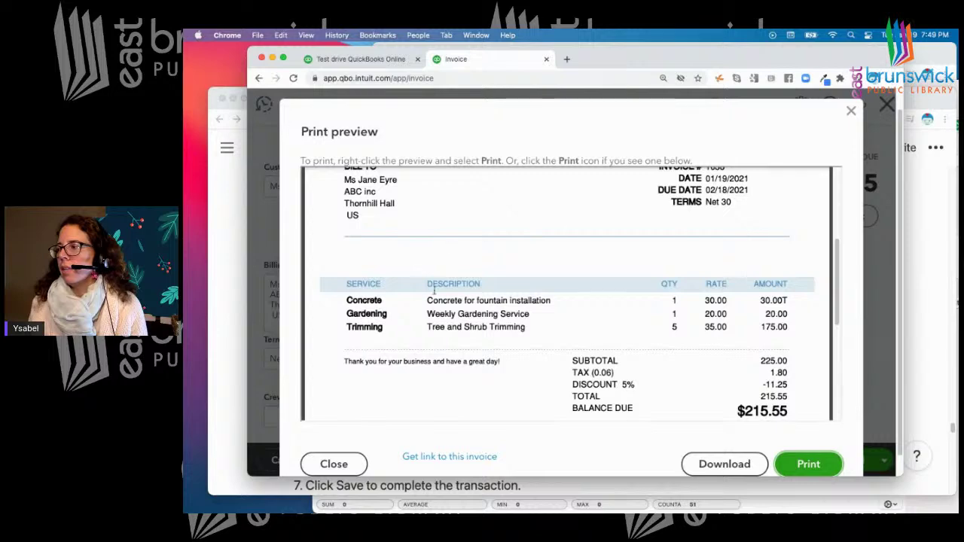
scroll(538, 309, down, 3)
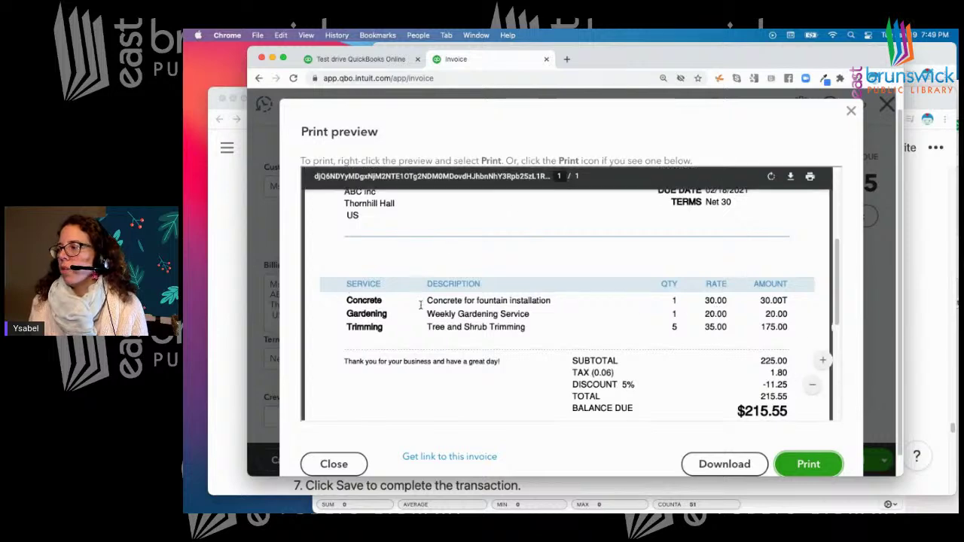
scroll(538, 309, down, 5)
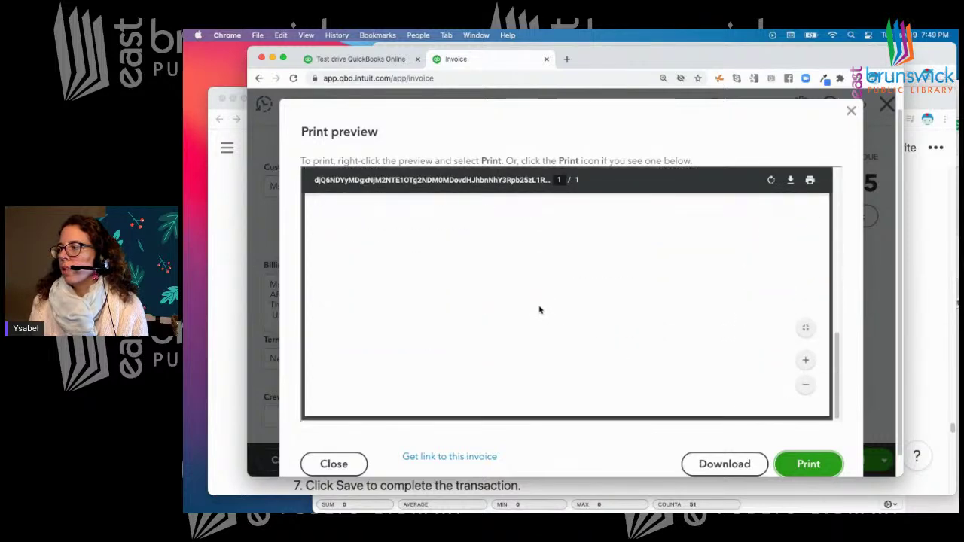
scroll(539, 309, up, 8)
scroll(538, 309, down, 5)
scroll(538, 309, up, 2)
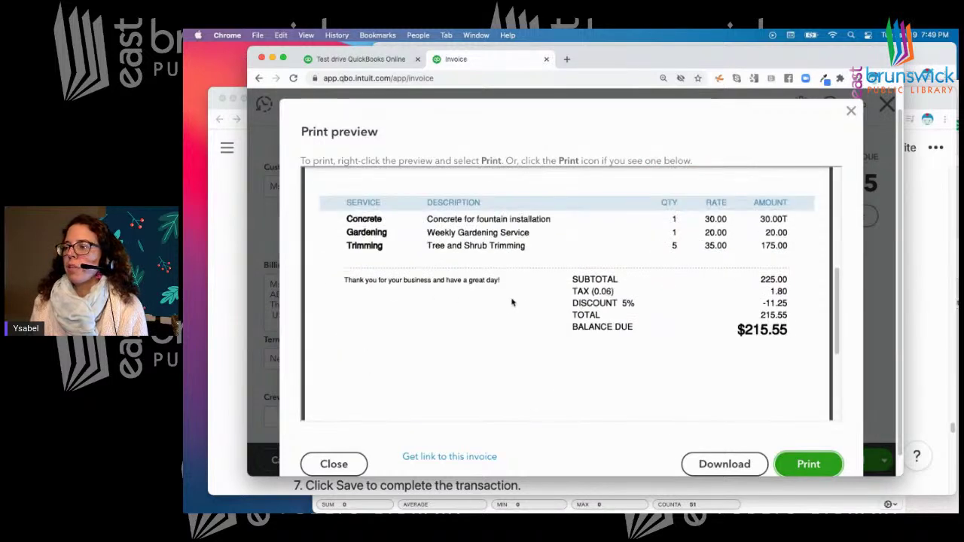
scroll(695, 334, down, 3)
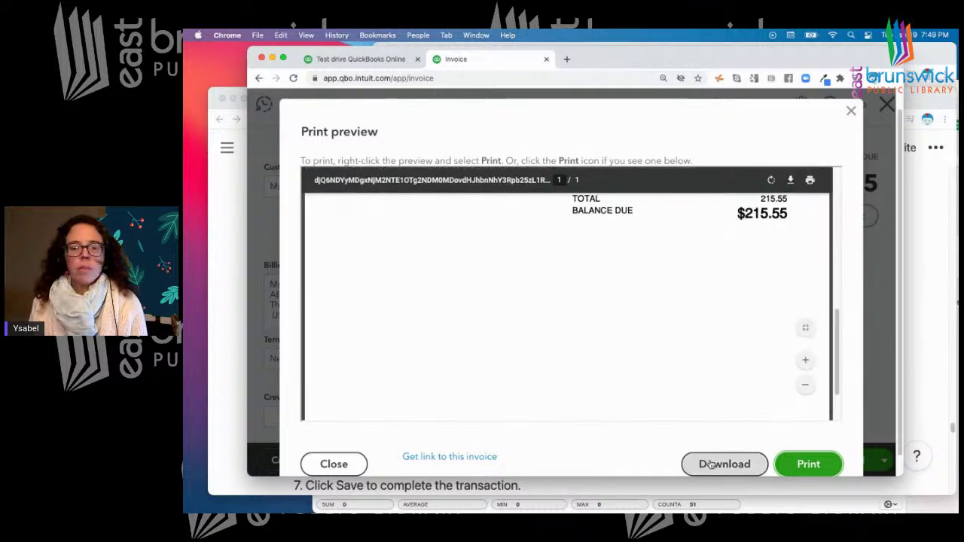
scroll(804, 331, up, 1)
scroll(806, 347, down, 1)
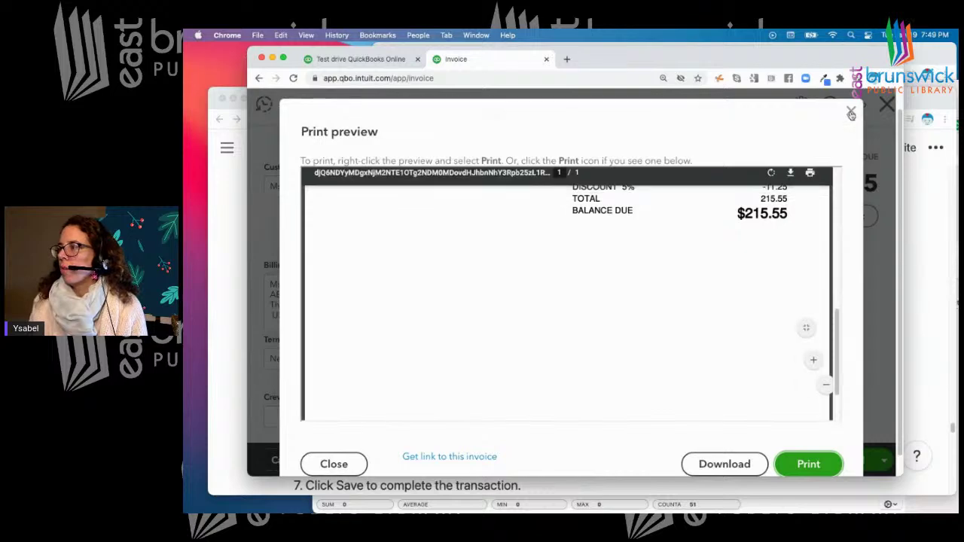
click(852, 113)
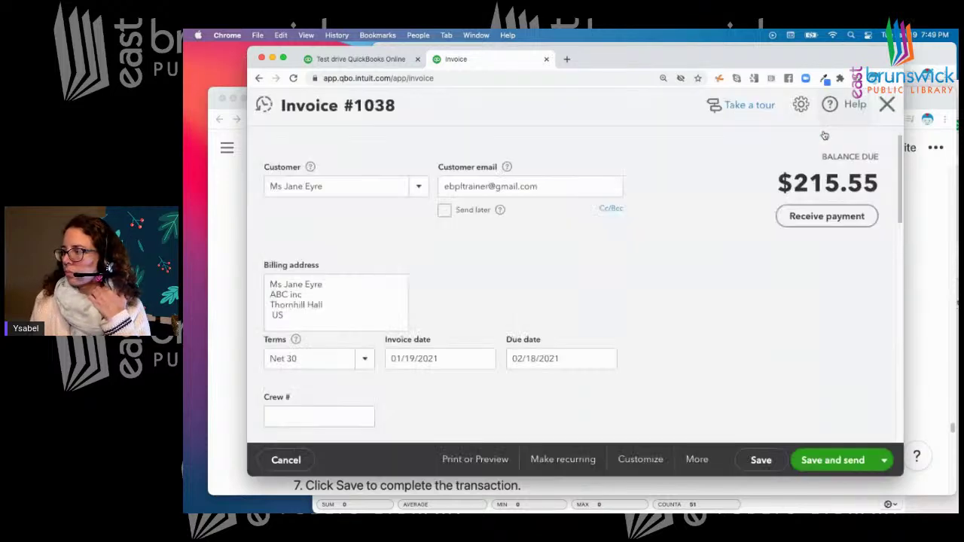
scroll(754, 228, down, 1)
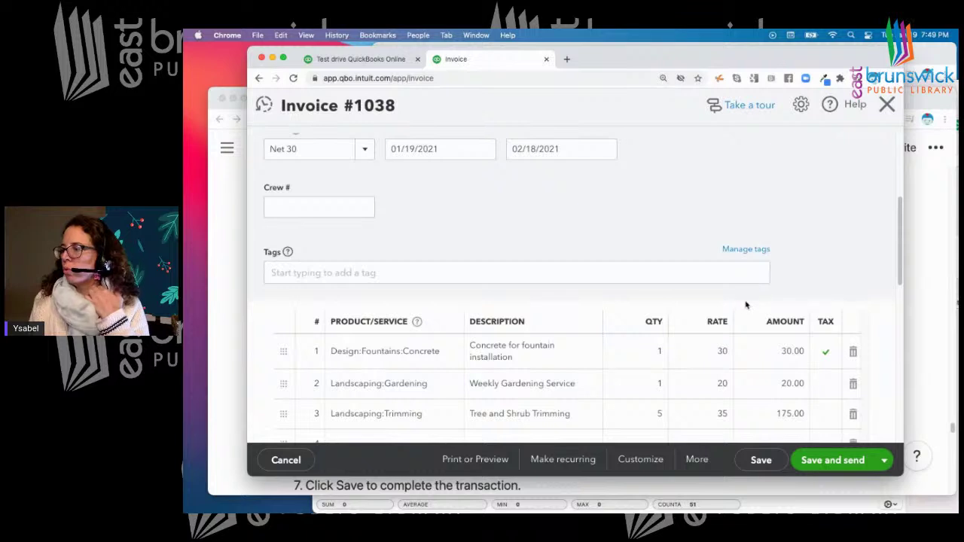
Save invoice 1038, then use Save and send to compose its email
click(762, 460)
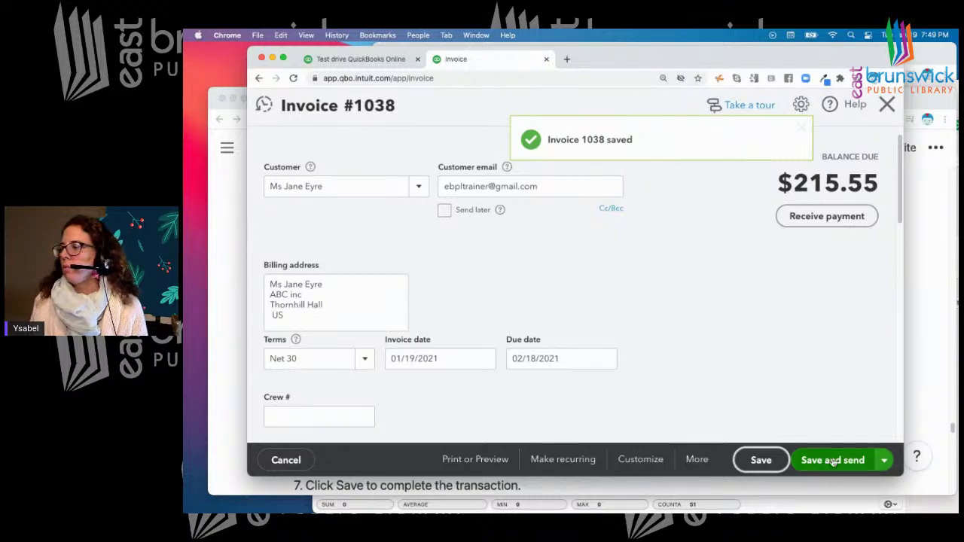
click(833, 460)
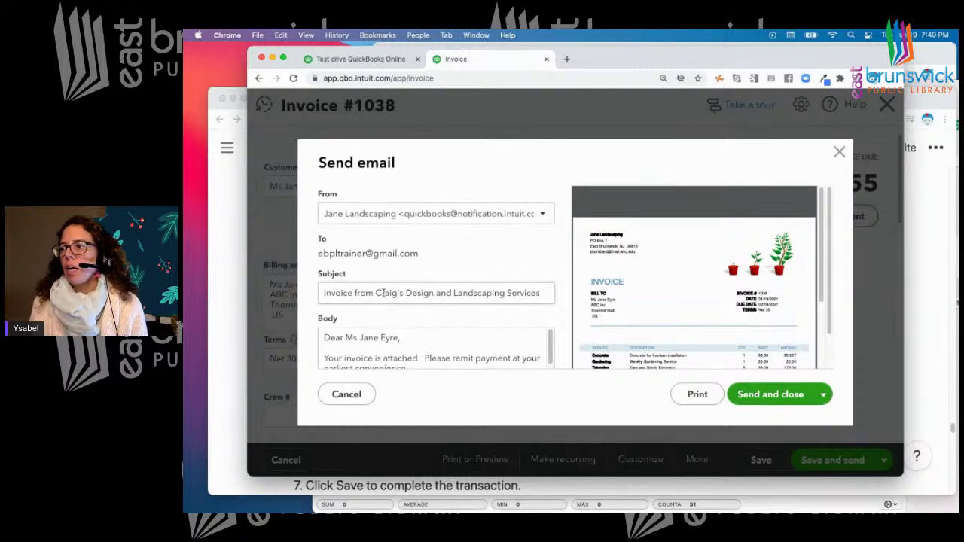
Revert the email subject to the original business name and send invoice 1038
drag(398, 293, 382, 293)
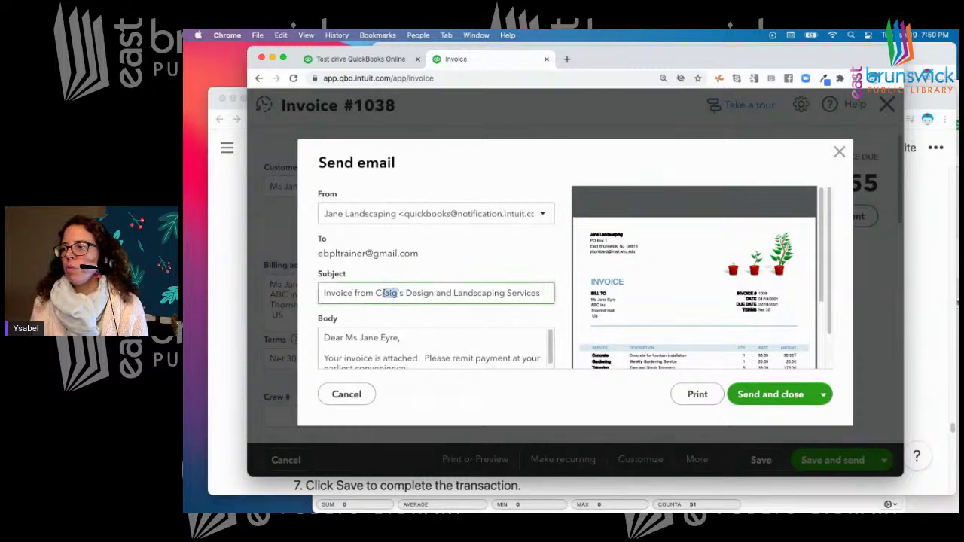
text(Janes)
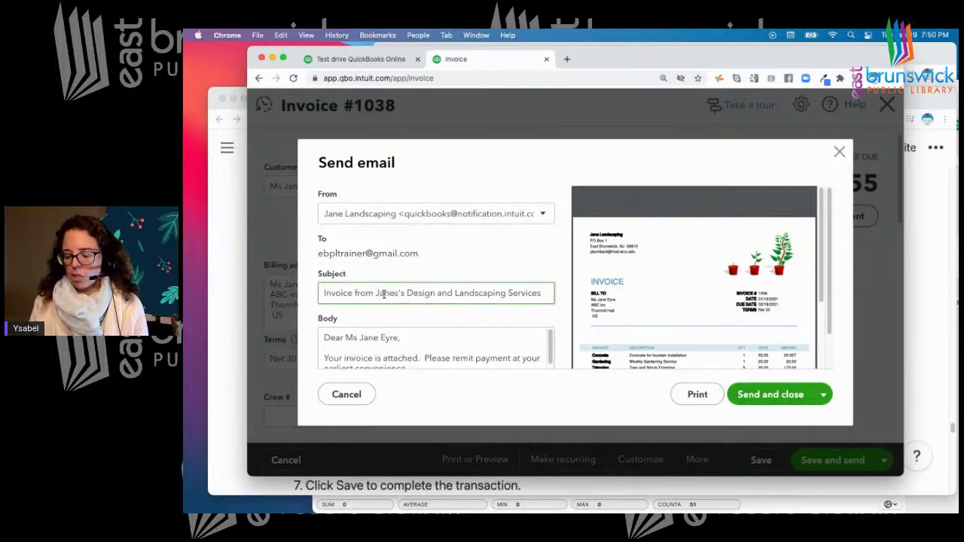
key(BackSpace)
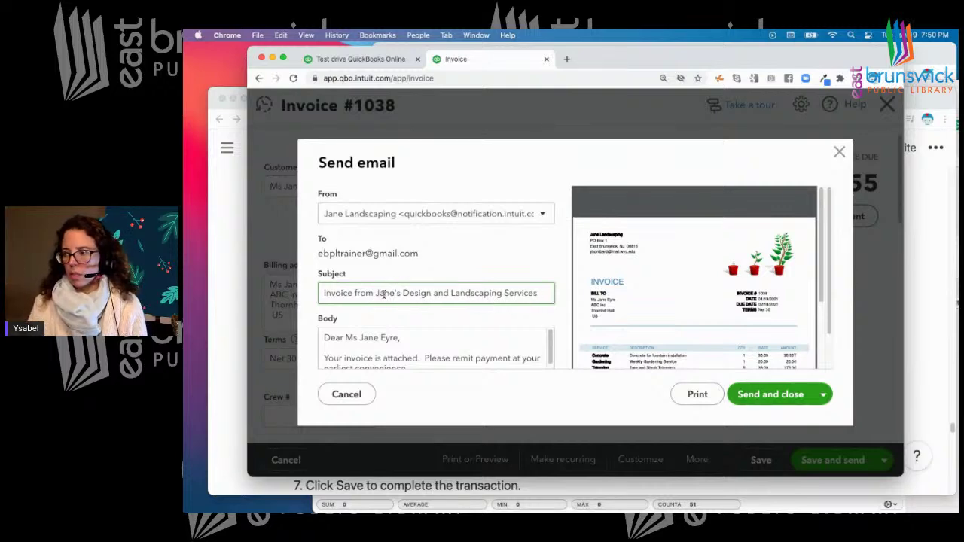
scroll(415, 287, down, 1)
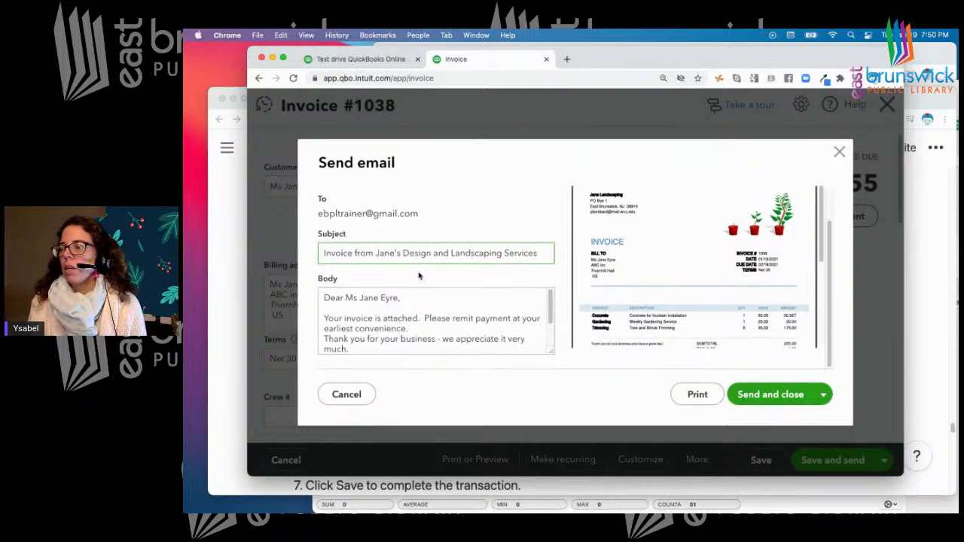
key(BackSpace)
key(BackSpace)
key(BackSpace)
key(BackSpace)
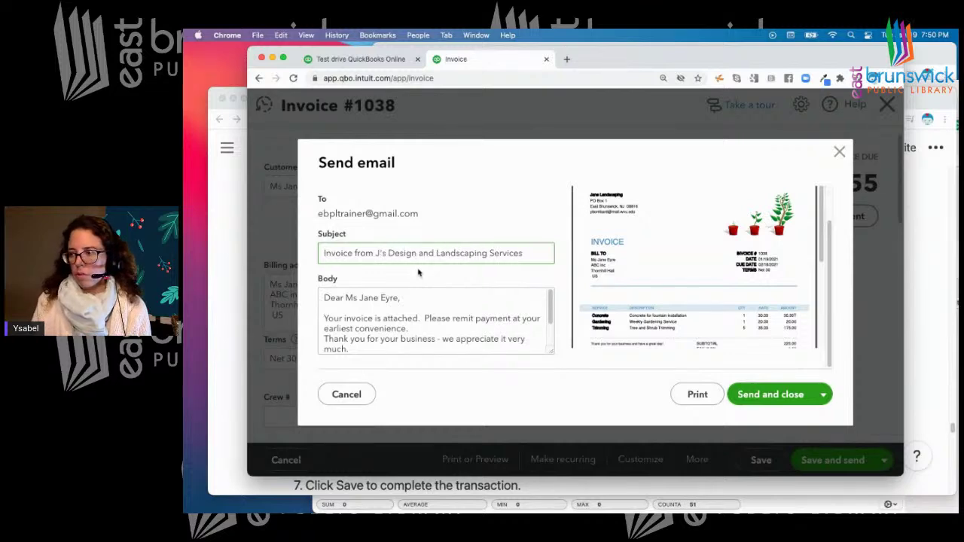
text(Craig)
text(g)
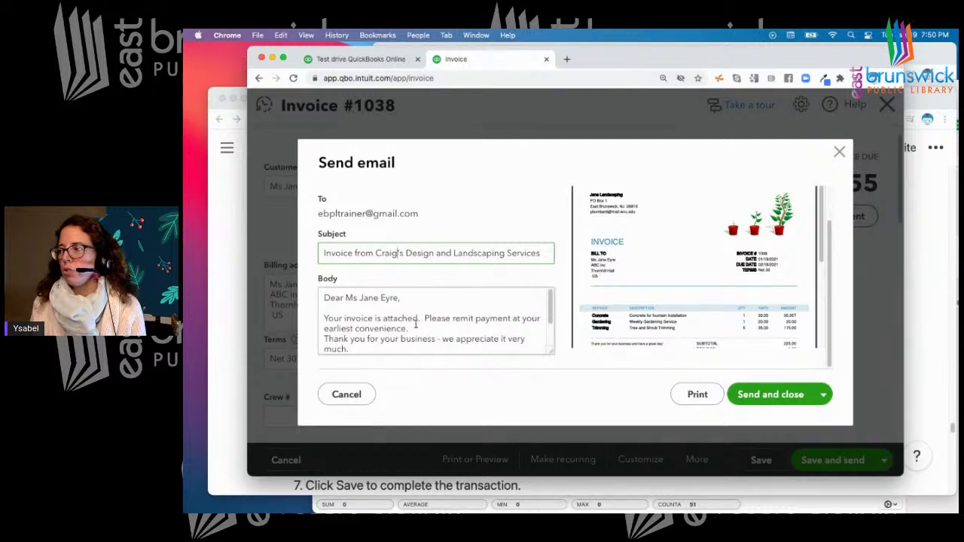
scroll(414, 324, down, 2)
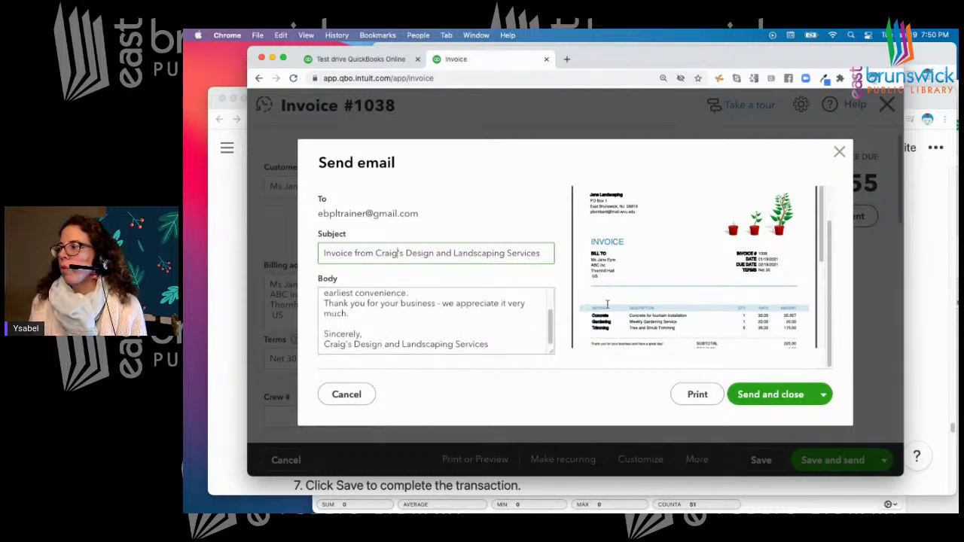
click(759, 396)
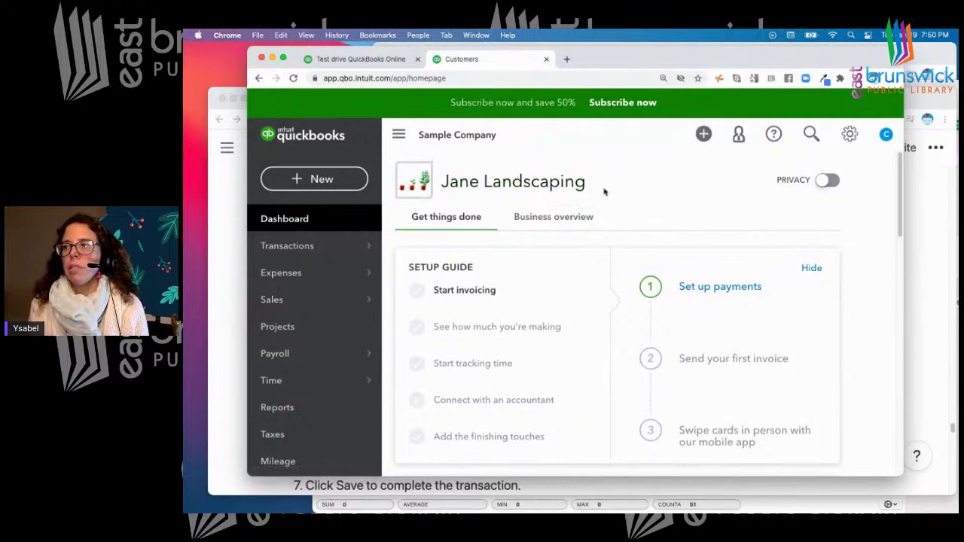
Widen the Chrome window to show the full dashboard header, then open a new blank tab
drag(906, 258, 937, 259)
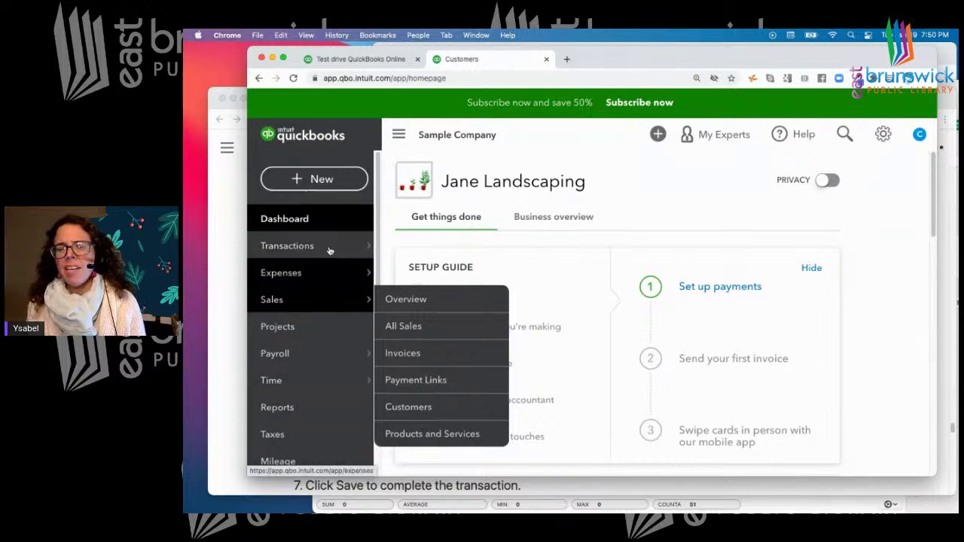
mouse_move(327, 248)
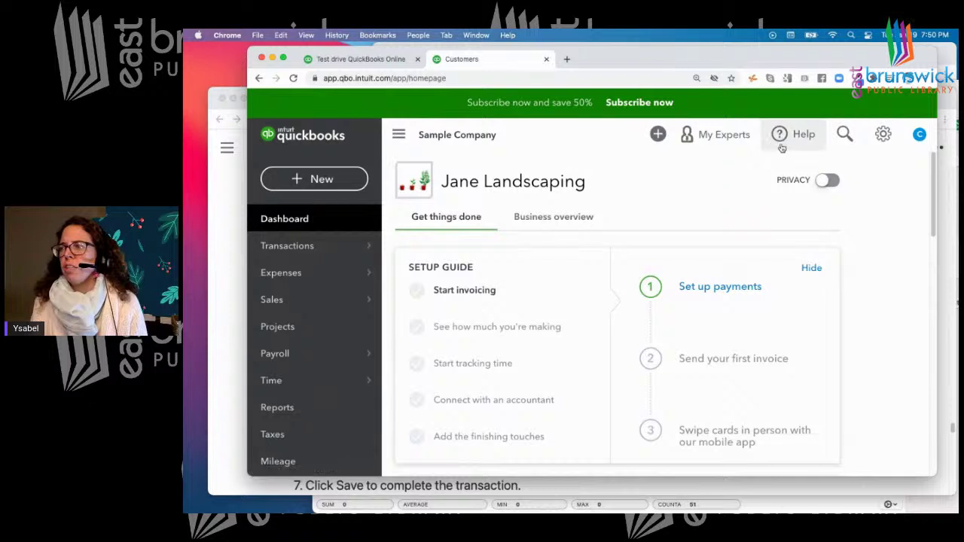
mouse_move(338, 280)
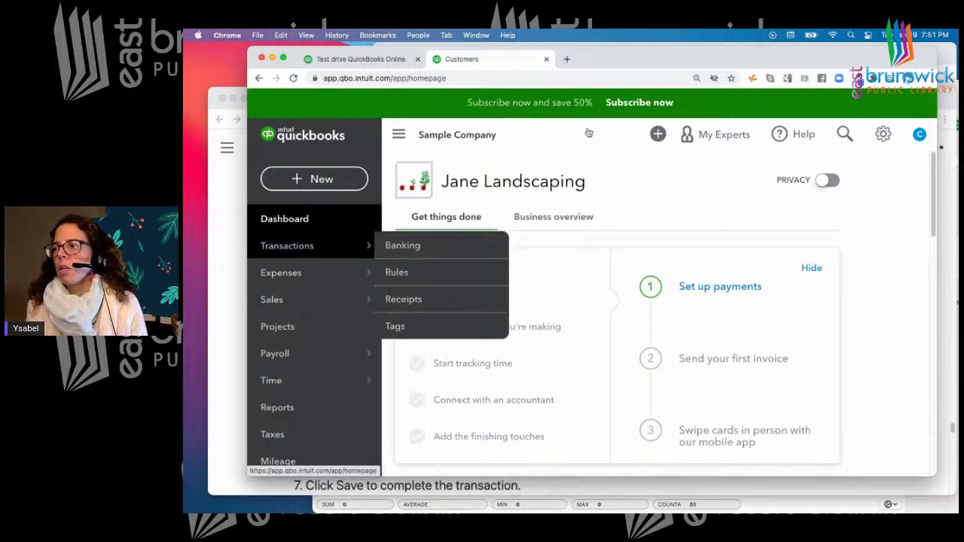
click(883, 136)
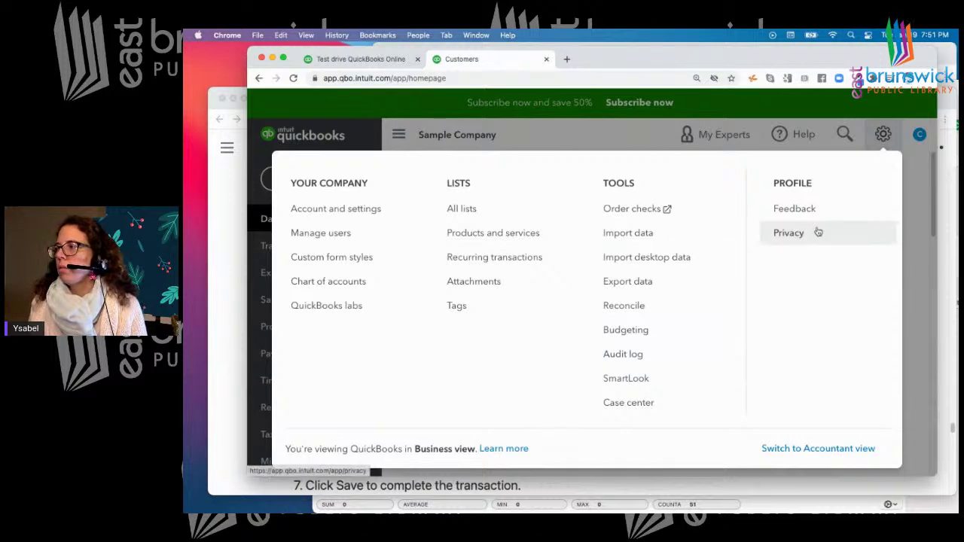
click(923, 244)
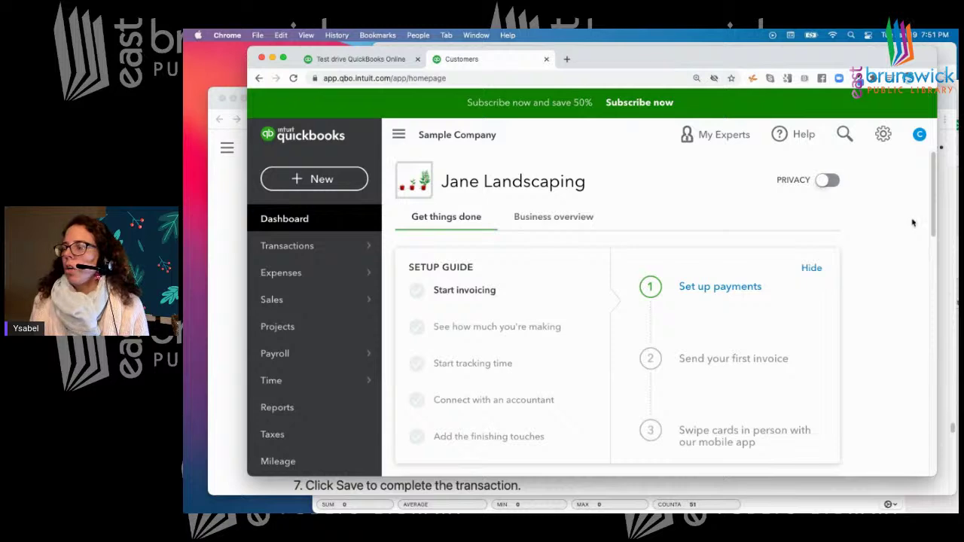
click(566, 59)
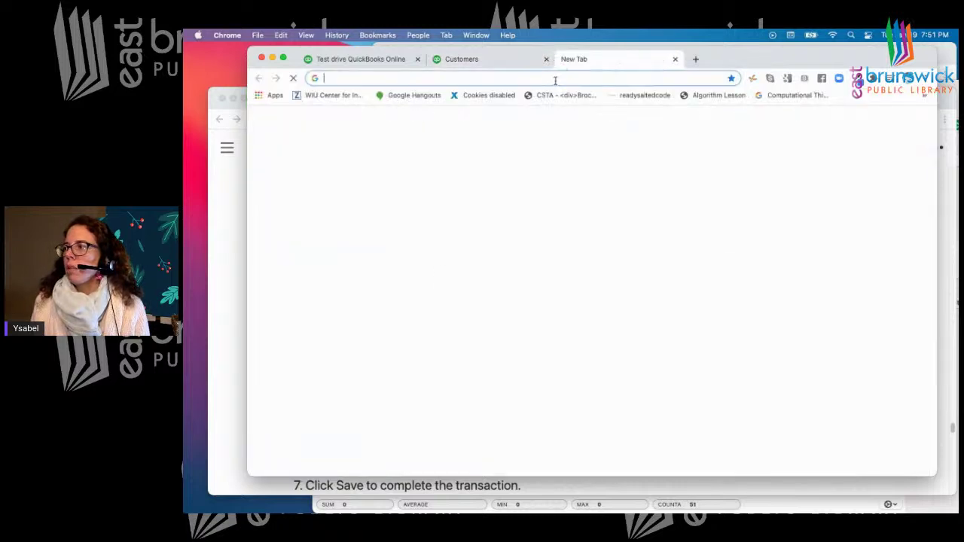
Open Gmail in the new tab, browse Primary, Social and Promotions, then return to QuickBooks
click(555, 78)
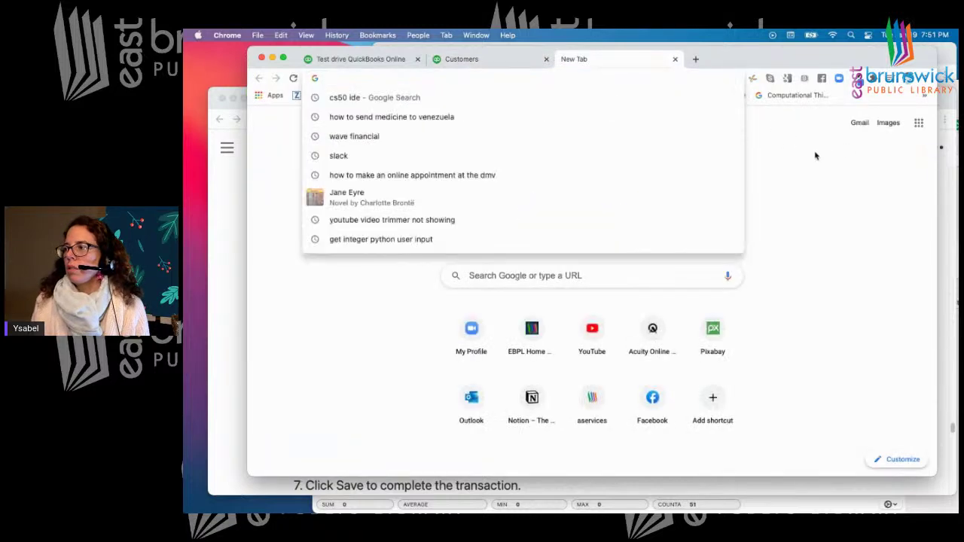
click(856, 123)
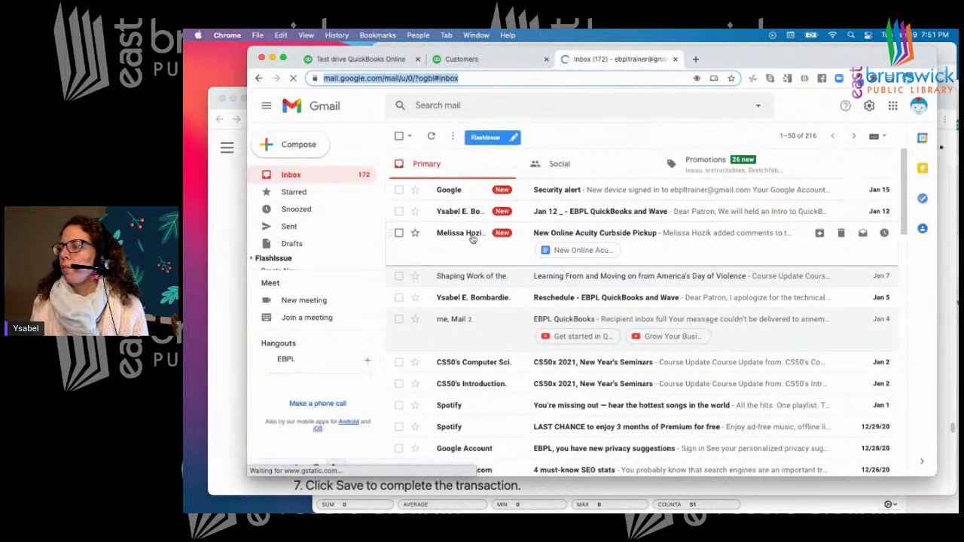
click(555, 165)
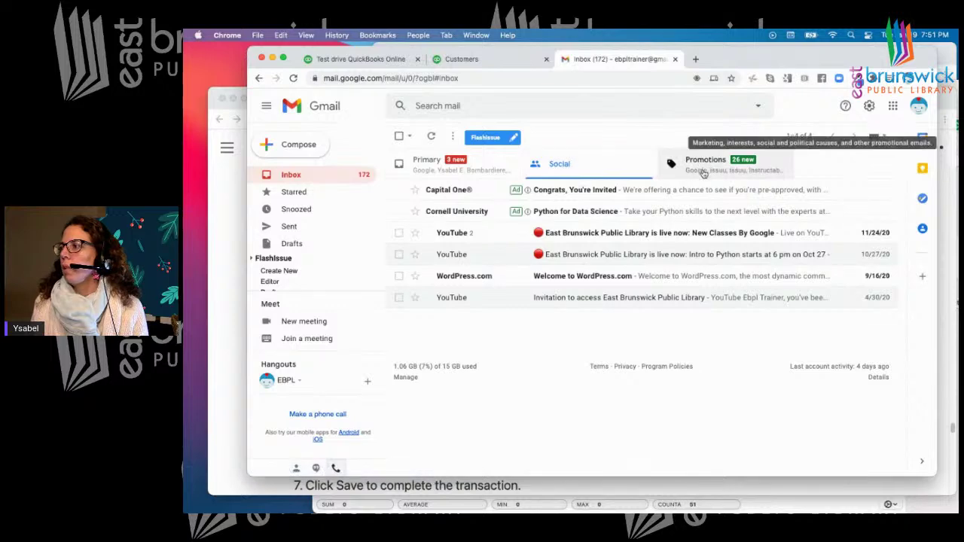
click(703, 173)
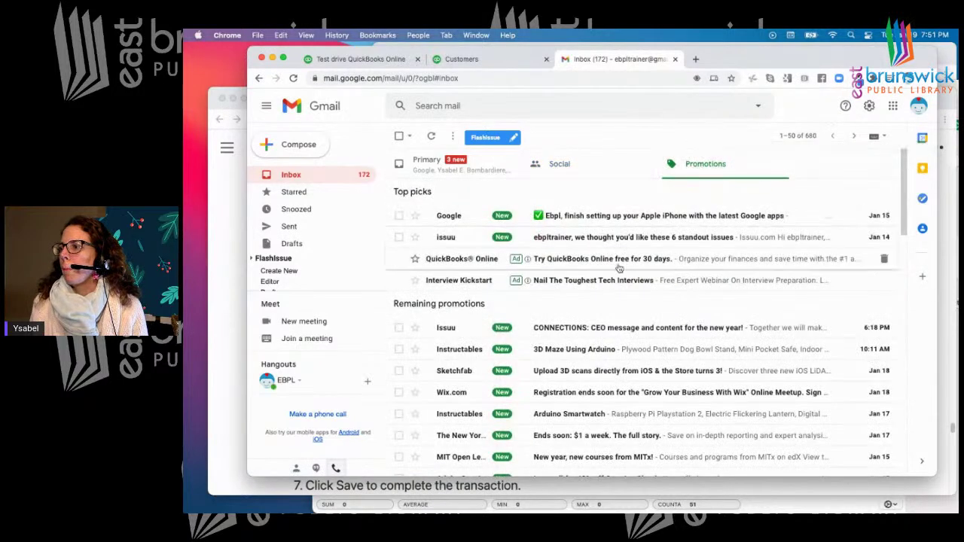
click(557, 165)
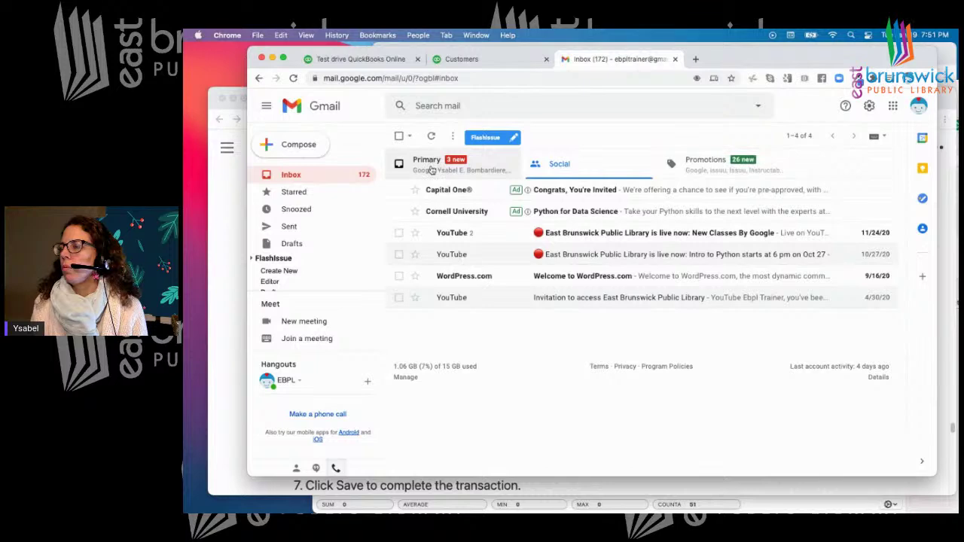
click(432, 170)
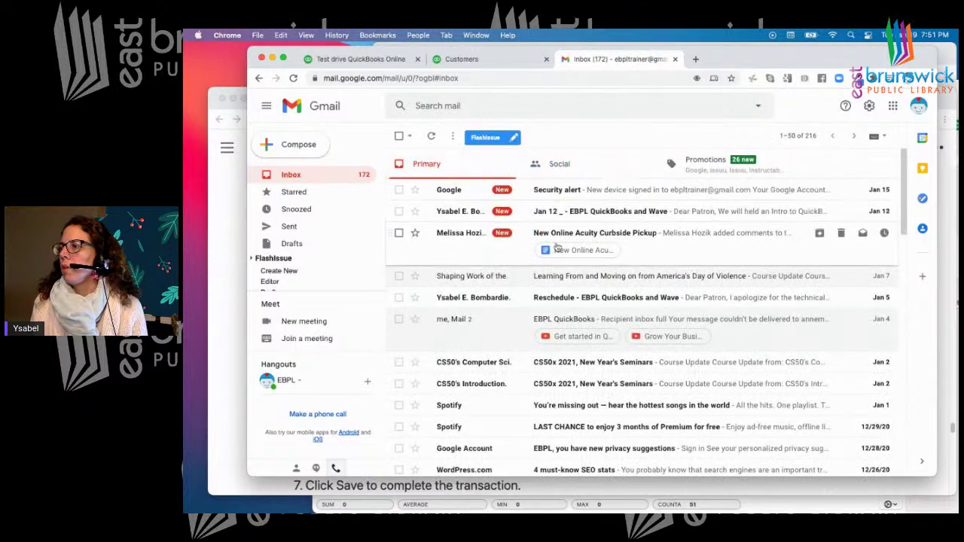
click(577, 165)
click(704, 164)
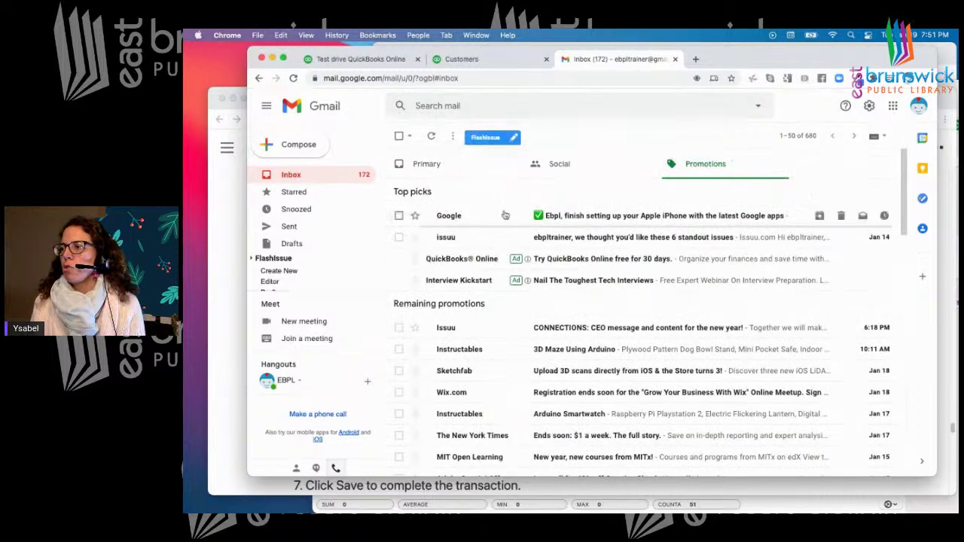
click(363, 60)
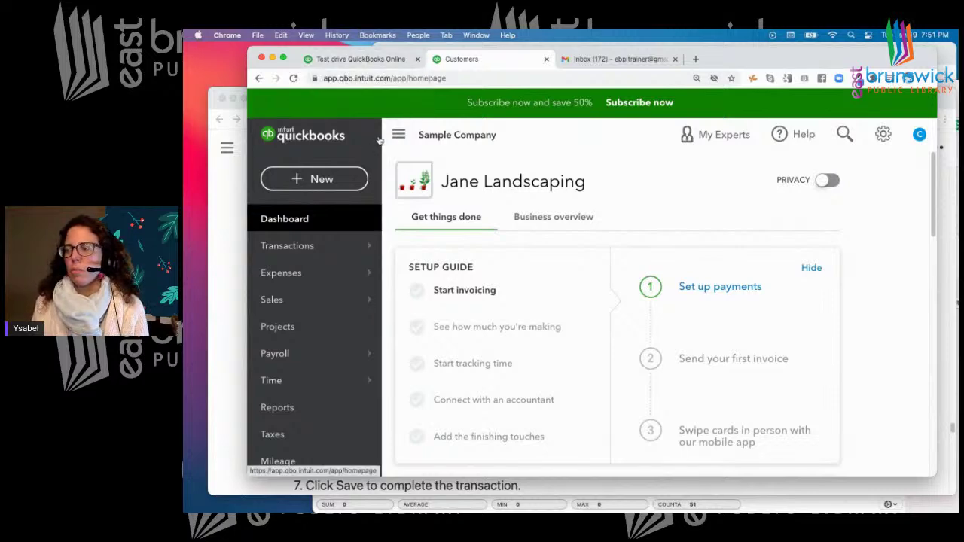
Choose Sales receipt from the + New menu to open a blank receipt dated 01/19/2021
click(322, 180)
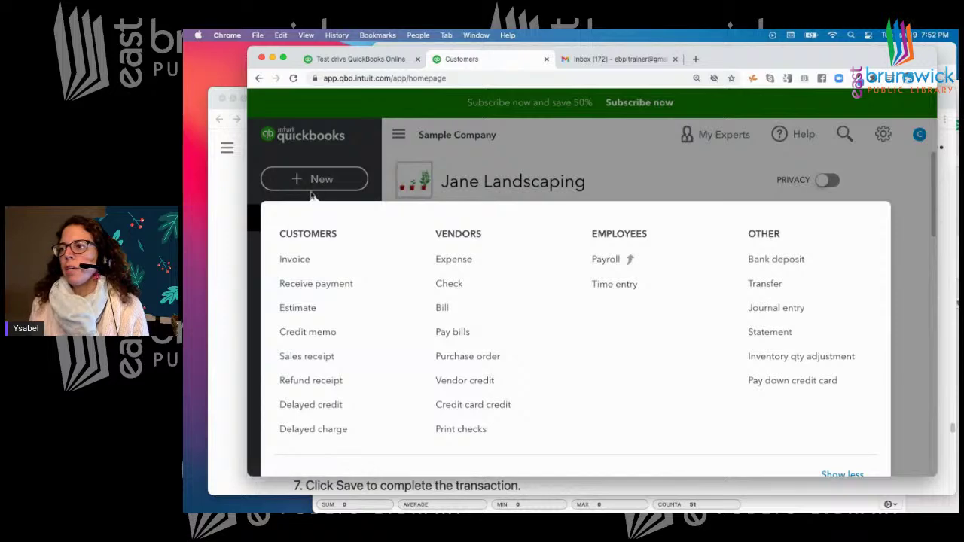
click(299, 367)
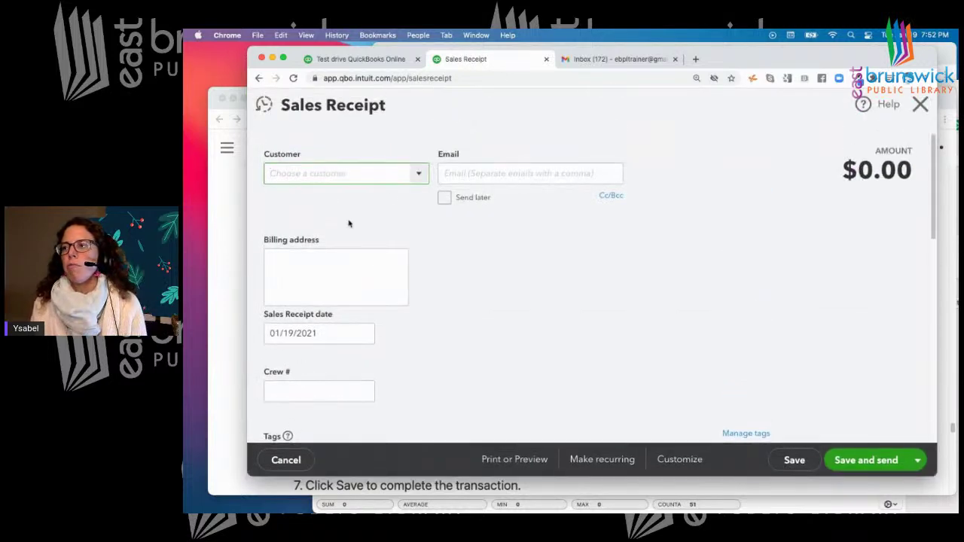
Select the first customer for the receipt and replace its e-mail user name with the trainer's address
click(413, 174)
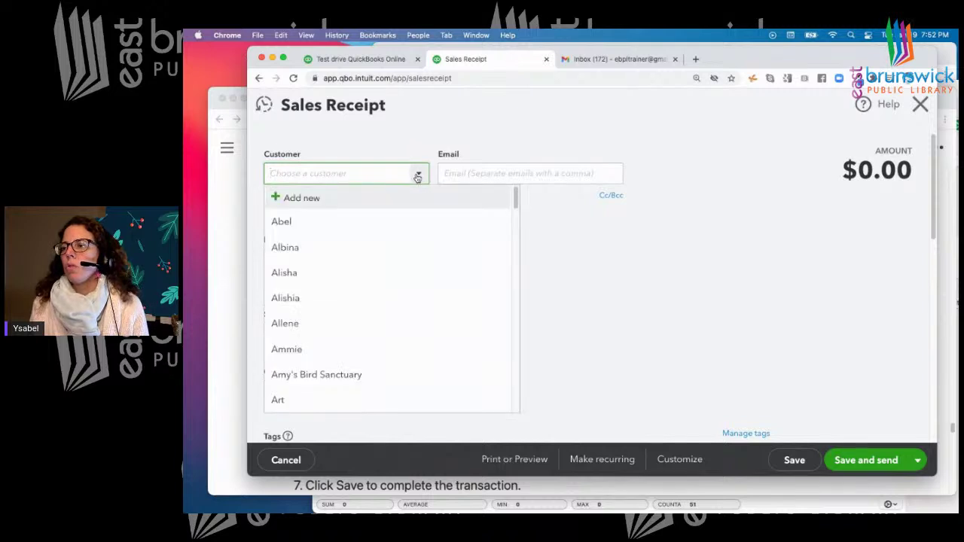
click(293, 224)
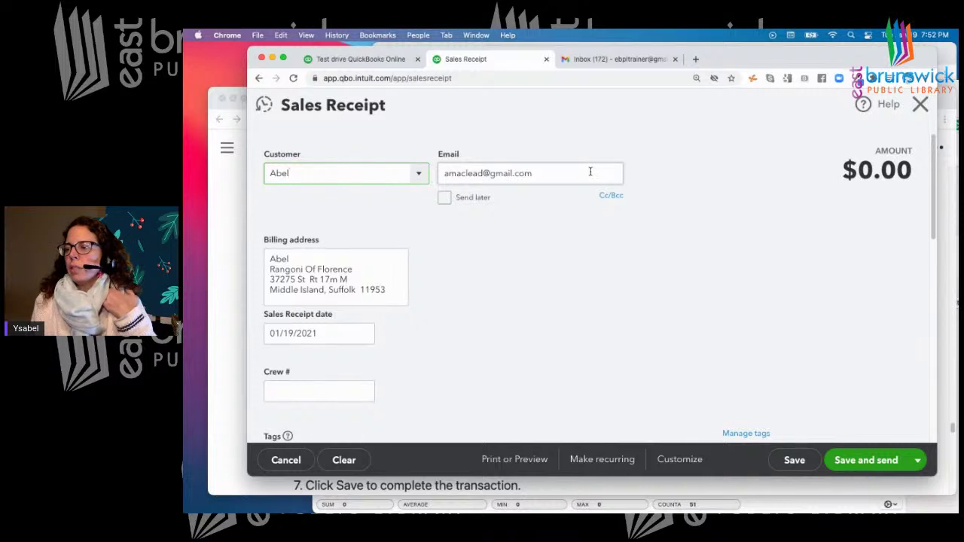
double_click(483, 173)
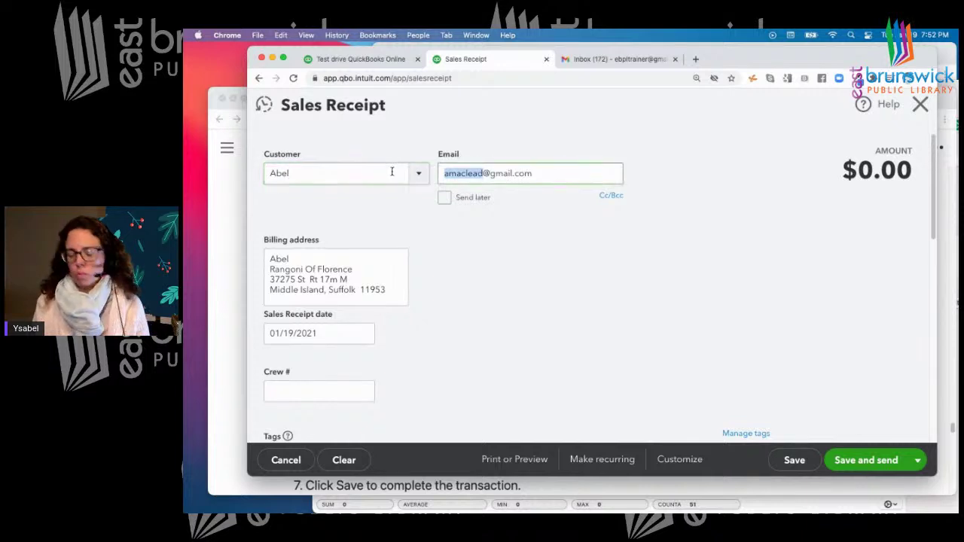
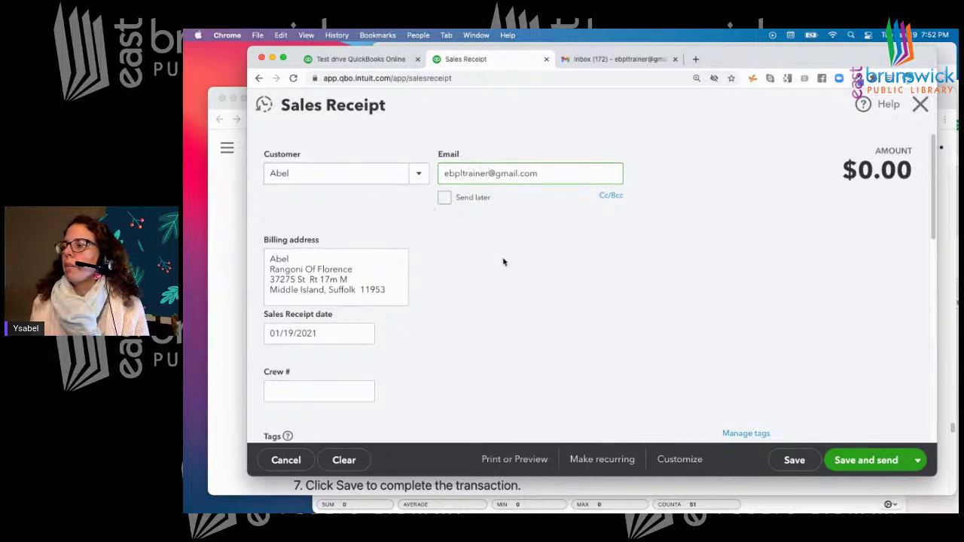
scroll(484, 277, down, 2)
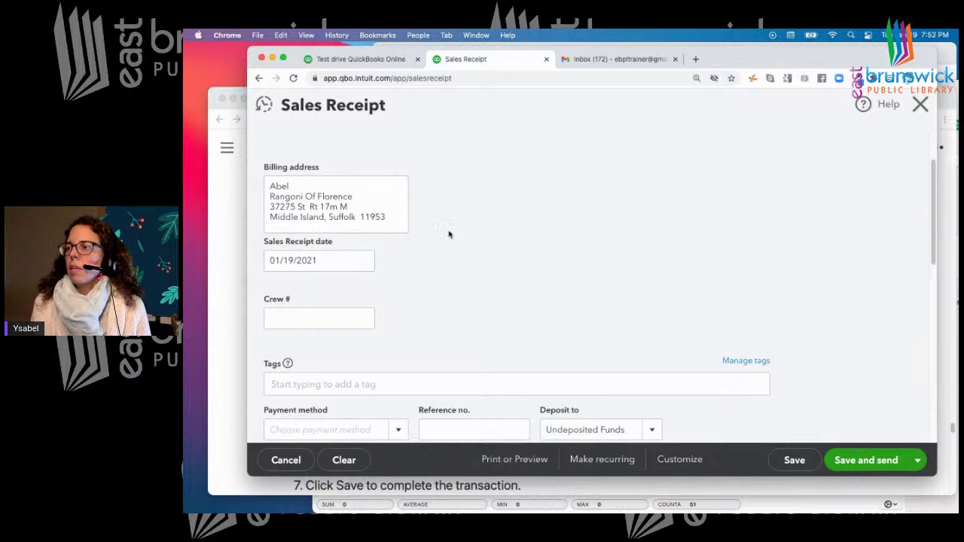
scroll(500, 246, down, 2)
scroll(500, 246, down, 4)
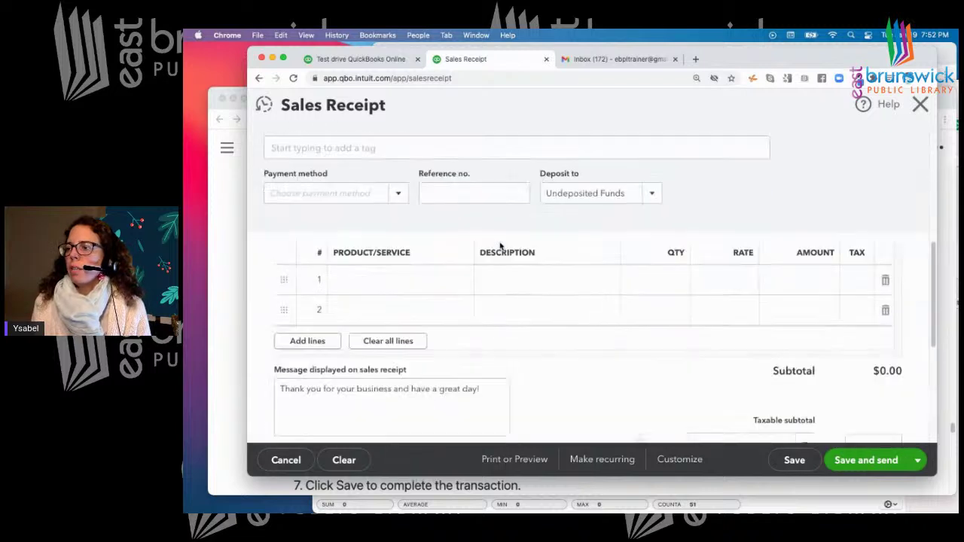
Add Landscaping:Maintenance & Repair to line 1 with quantity 1 and rate 40
click(383, 285)
click(461, 280)
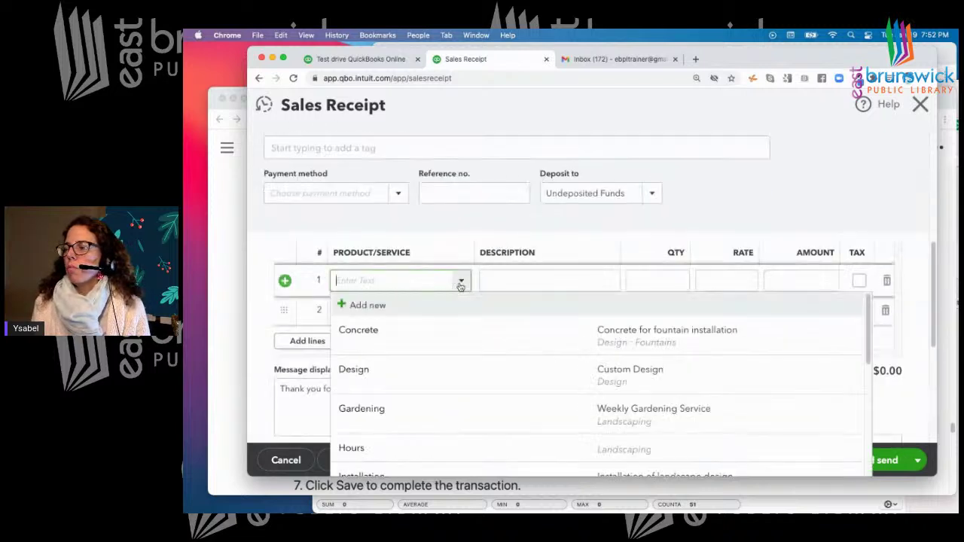
scroll(472, 359, down, 2)
scroll(471, 359, down, 3)
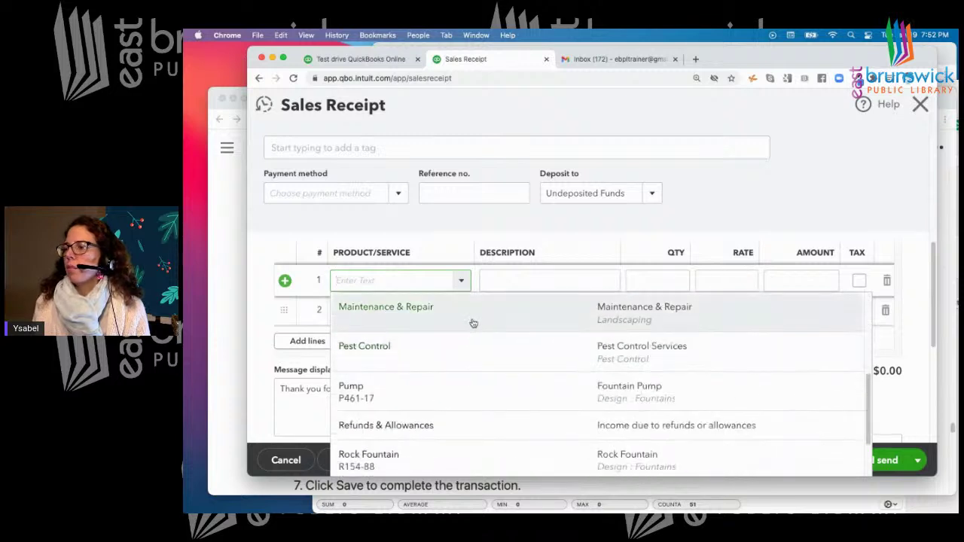
click(473, 323)
click(731, 280)
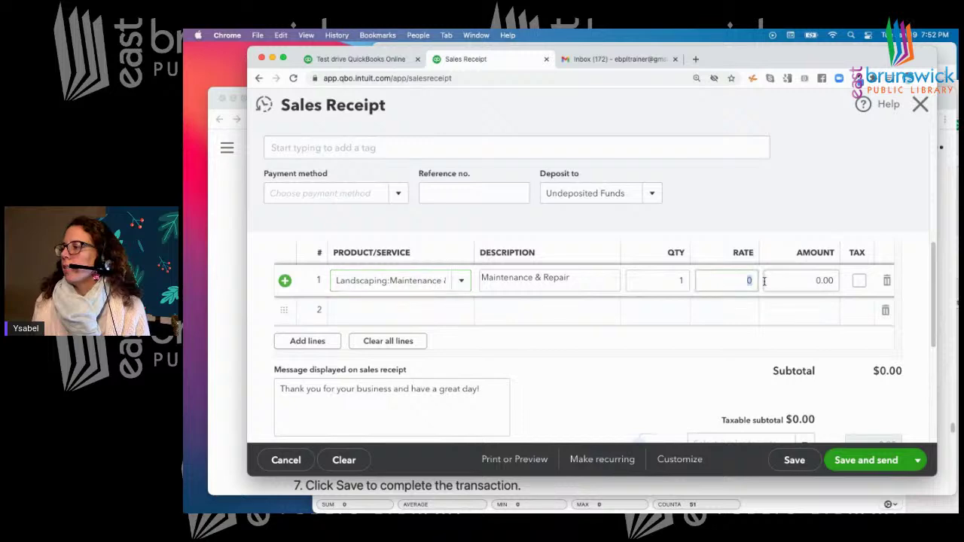
text(40)
click(768, 281)
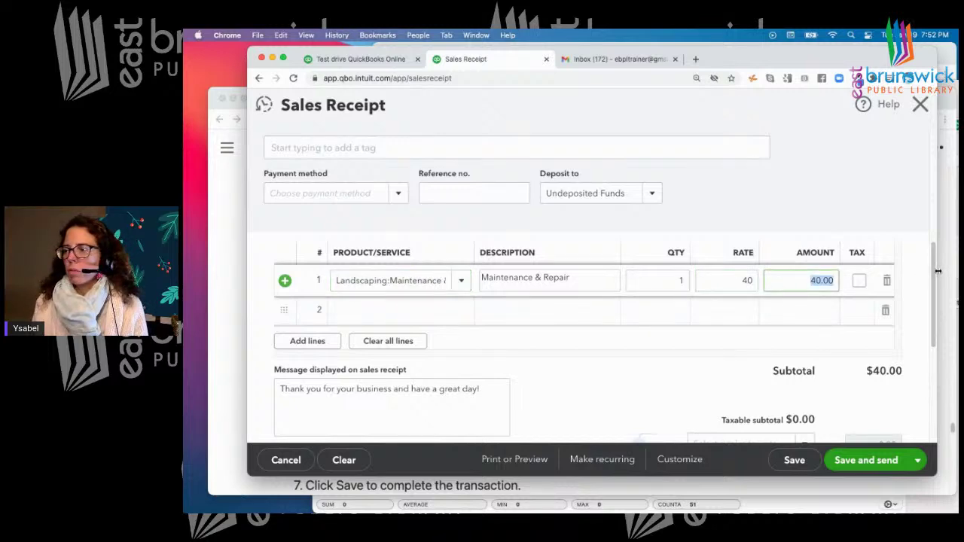
Apply the California 8% sales tax rate to the receipt
scroll(645, 317, down, 5)
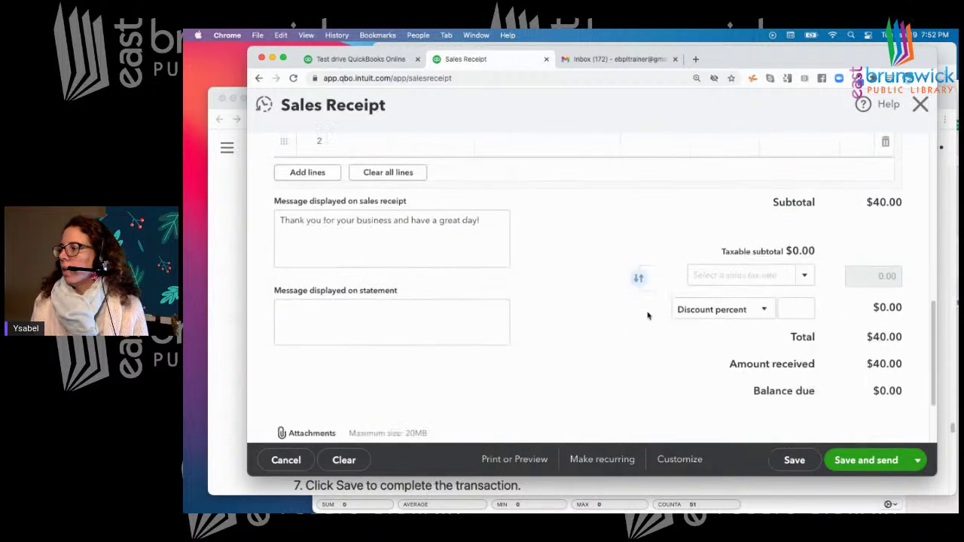
click(806, 277)
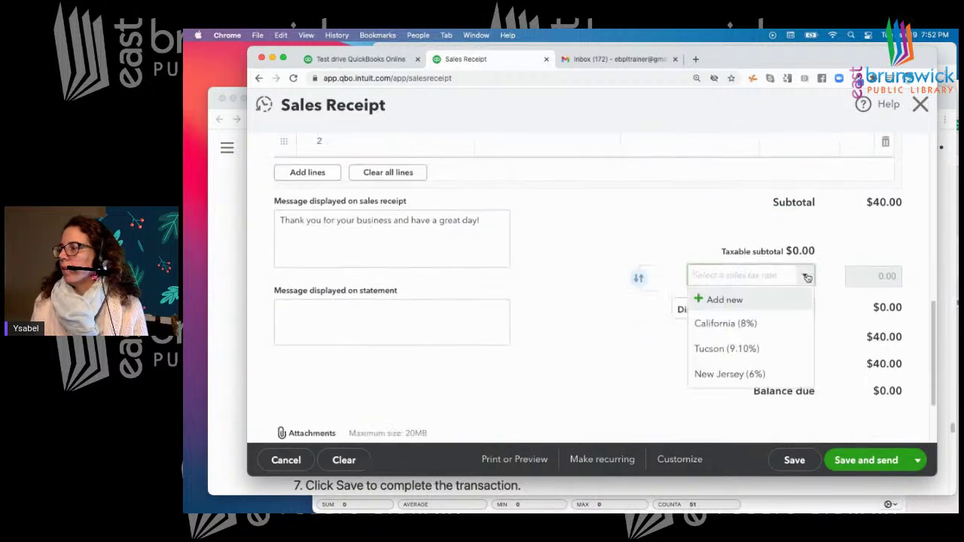
click(740, 323)
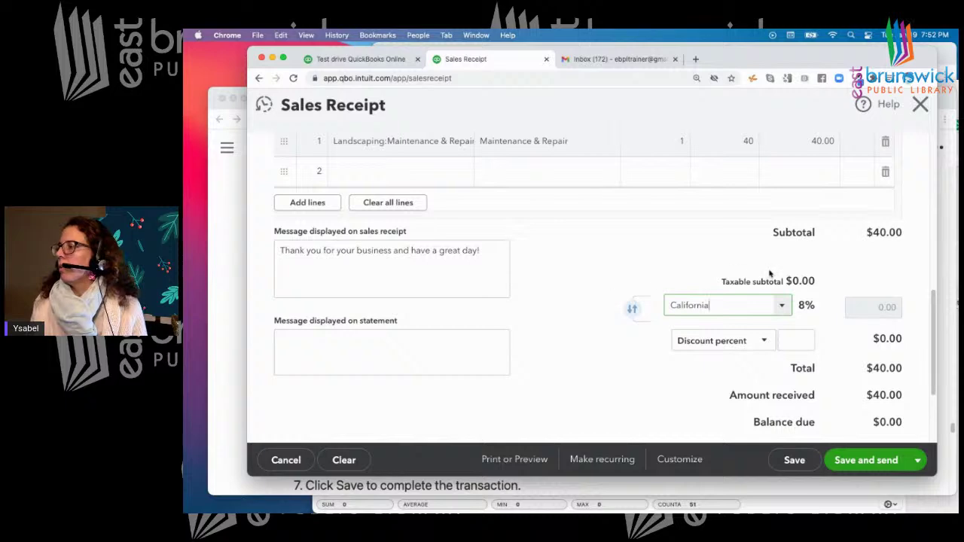
scroll(769, 274, down, 2)
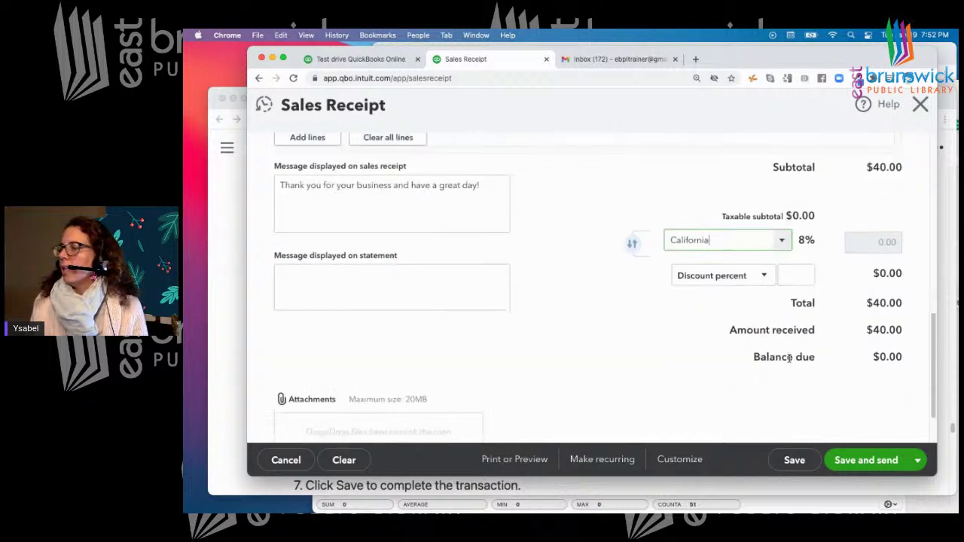
scroll(749, 307, up, 7)
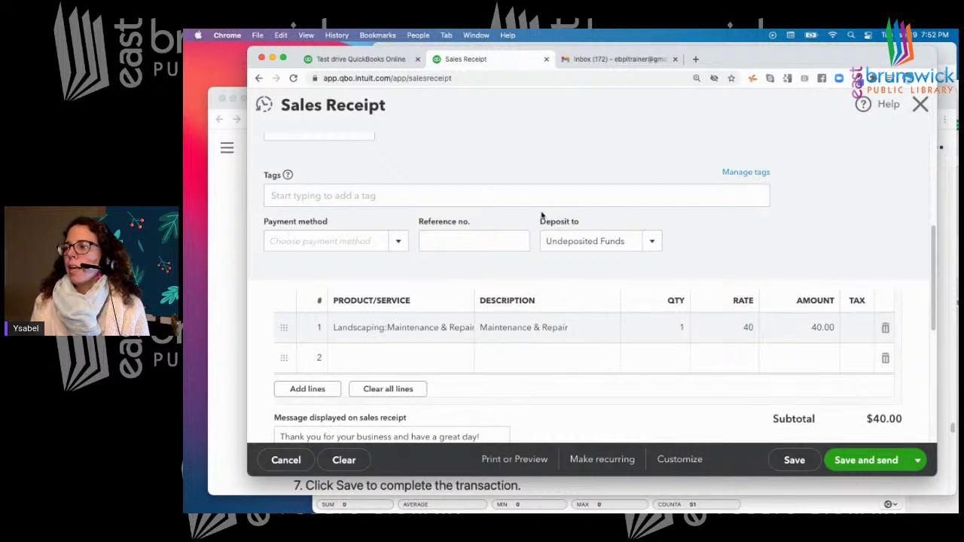
Choose Cash as the payment method, and enter then delete a trial reference number '01'
click(473, 240)
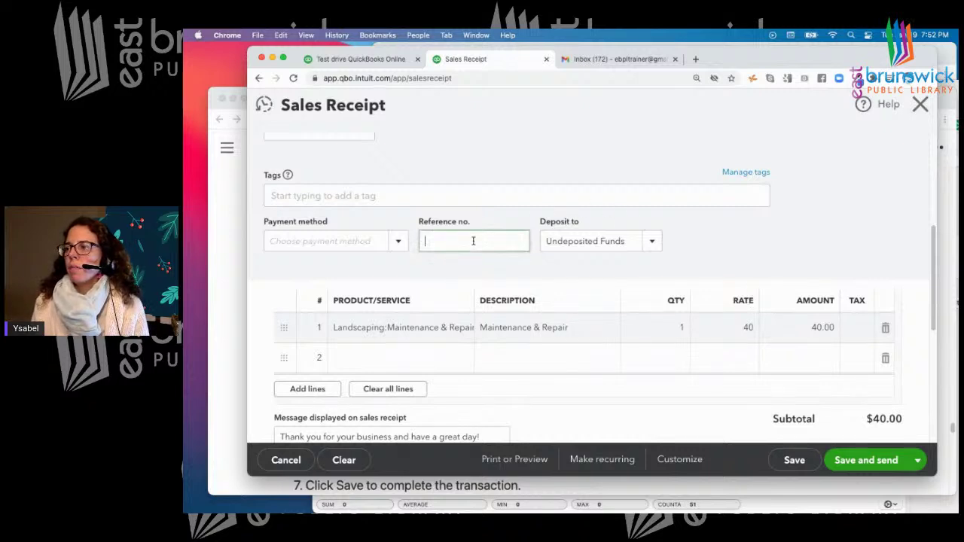
click(400, 243)
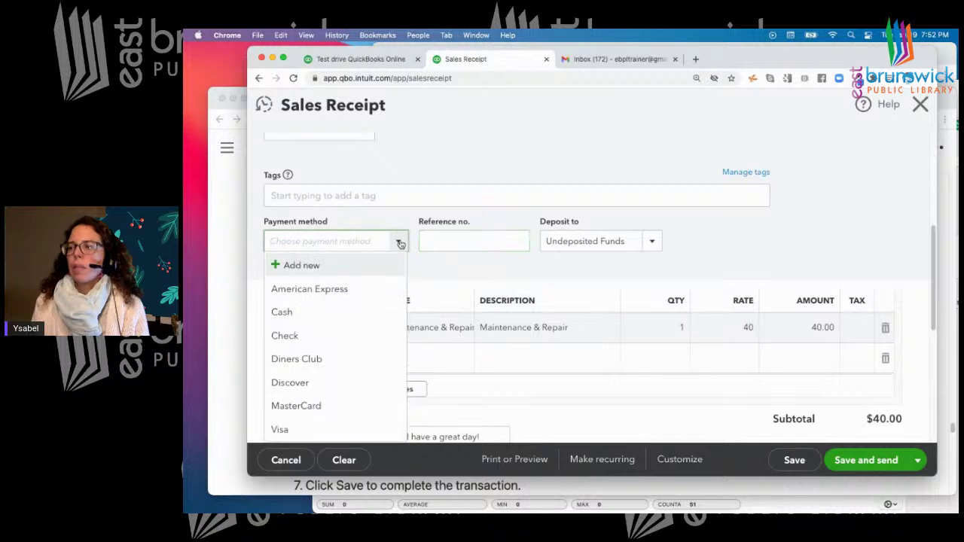
click(298, 319)
click(487, 242)
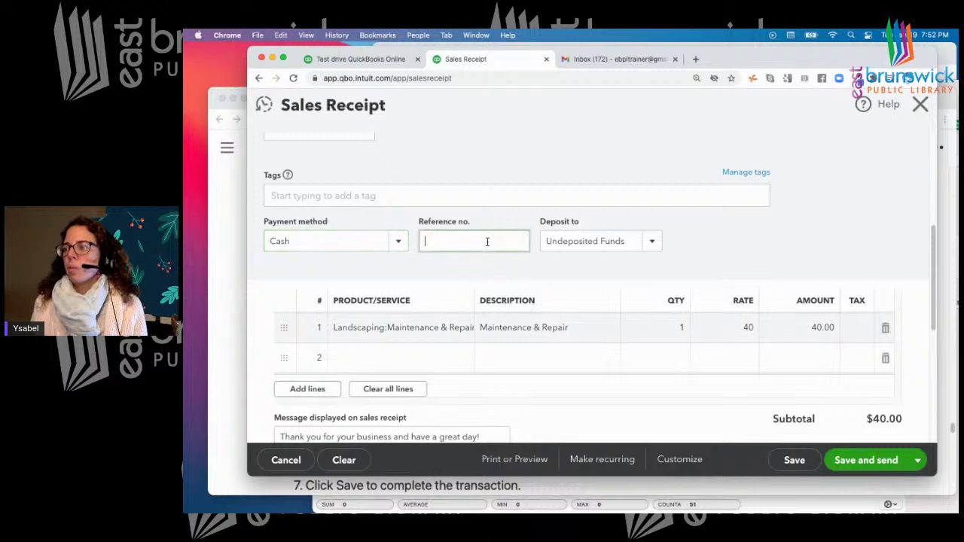
text(01)
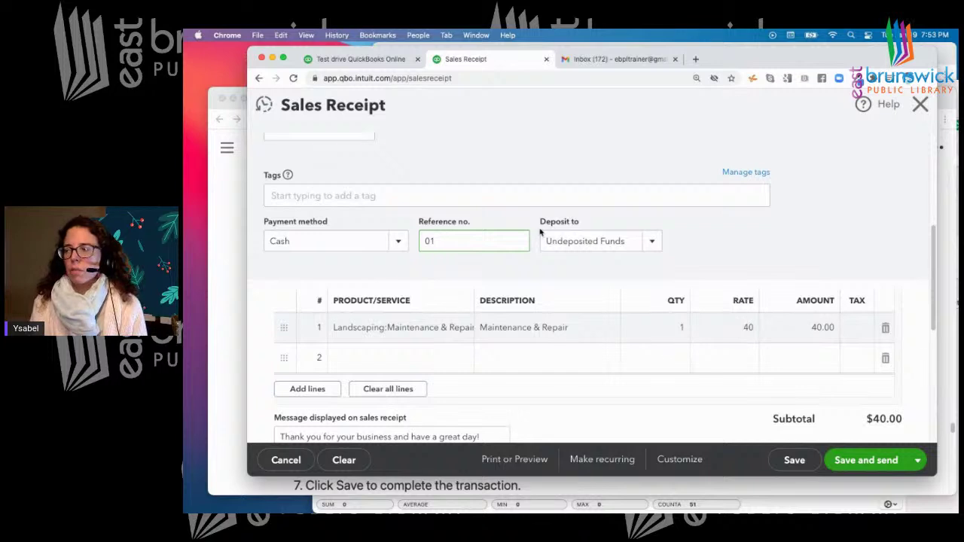
drag(454, 238, 401, 240)
key(BackSpace)
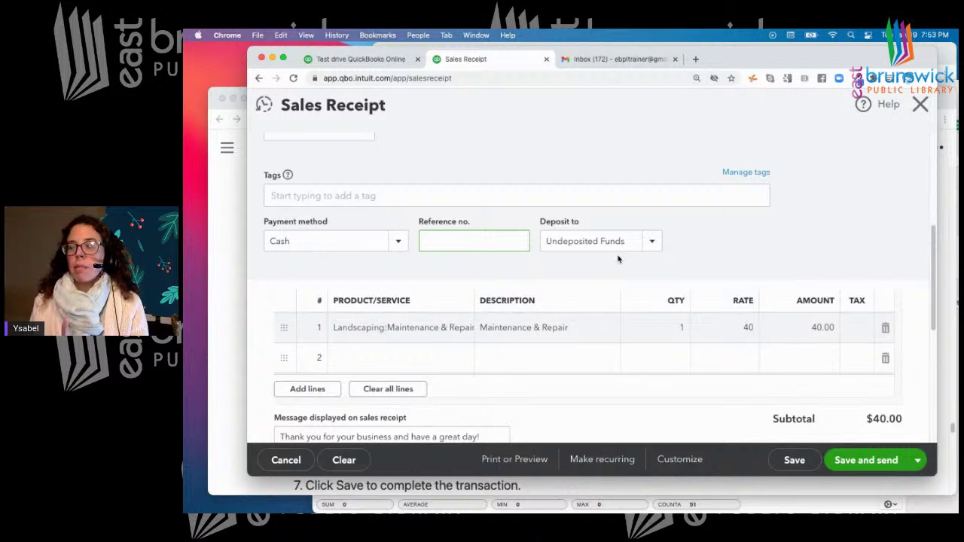
Keep Undeposited Funds as the deposit account, then Save and send the $40 receipt
click(651, 242)
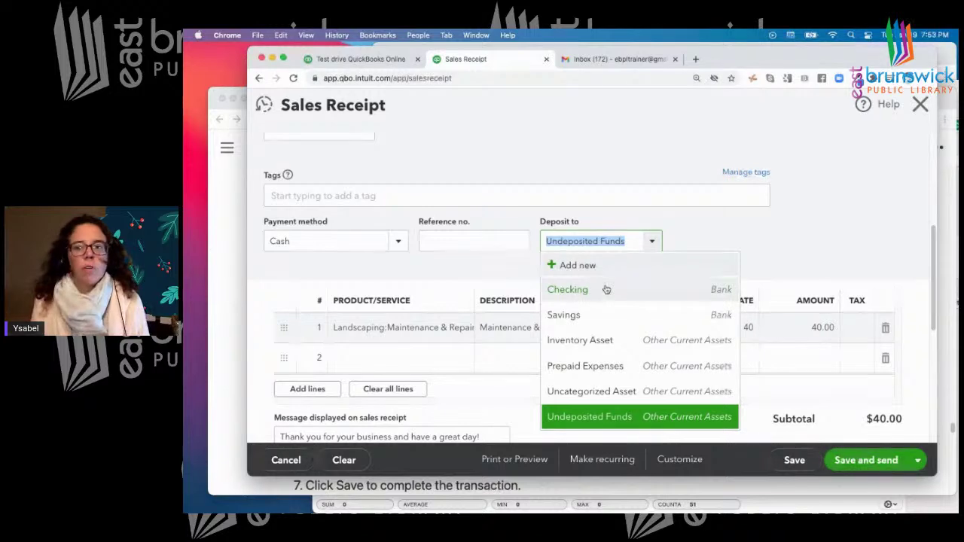
click(743, 240)
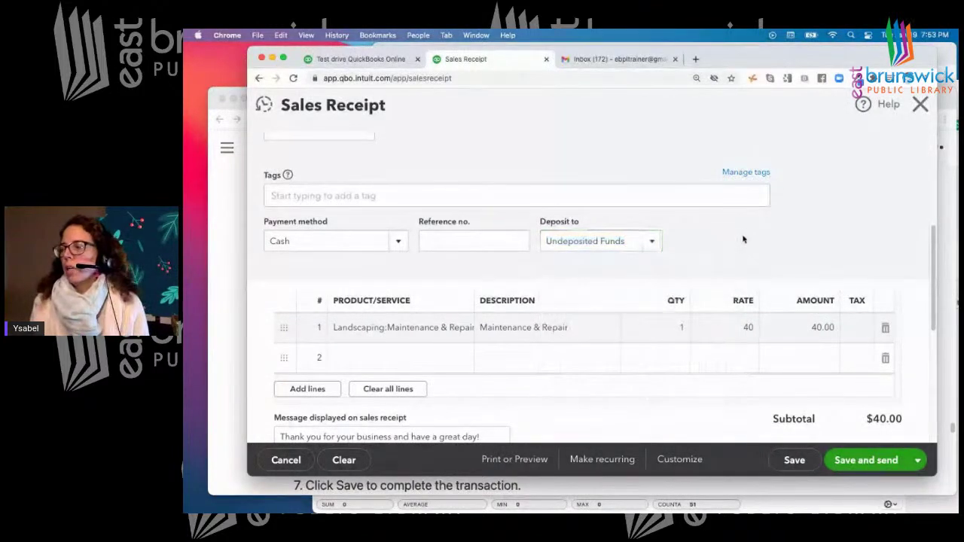
scroll(743, 241, down, 3)
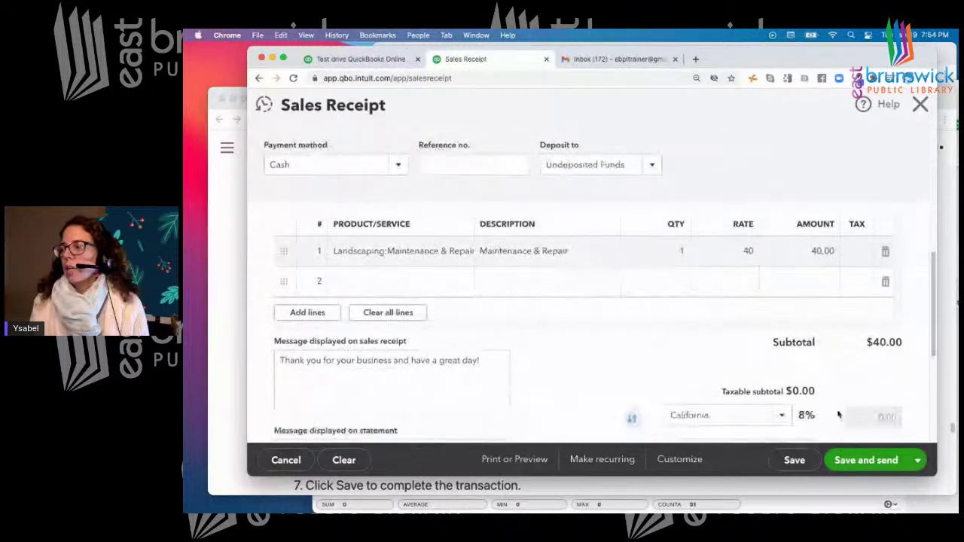
click(874, 461)
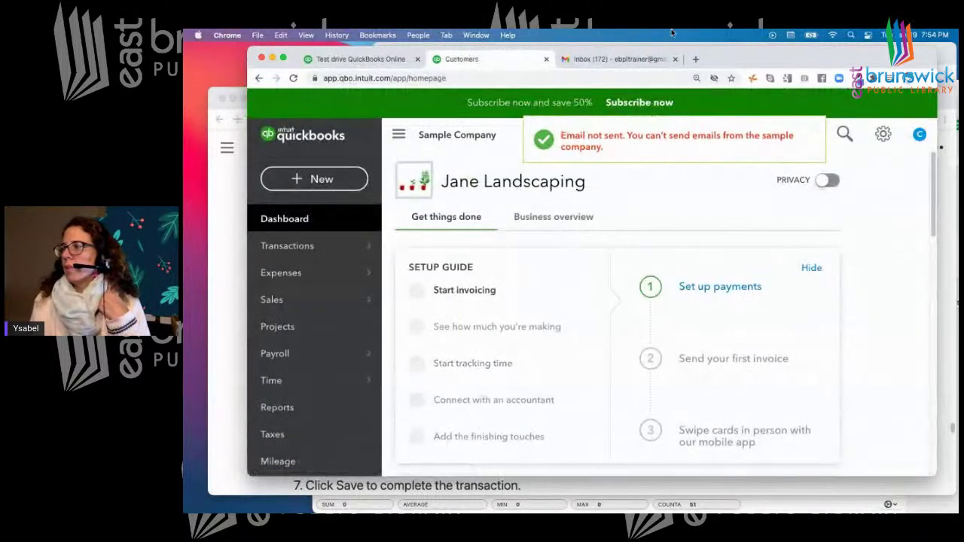
click(619, 64)
Reload the Gmail inbox and browse its Social and Promotions categories before returning to Primary
click(620, 77)
key(Return)
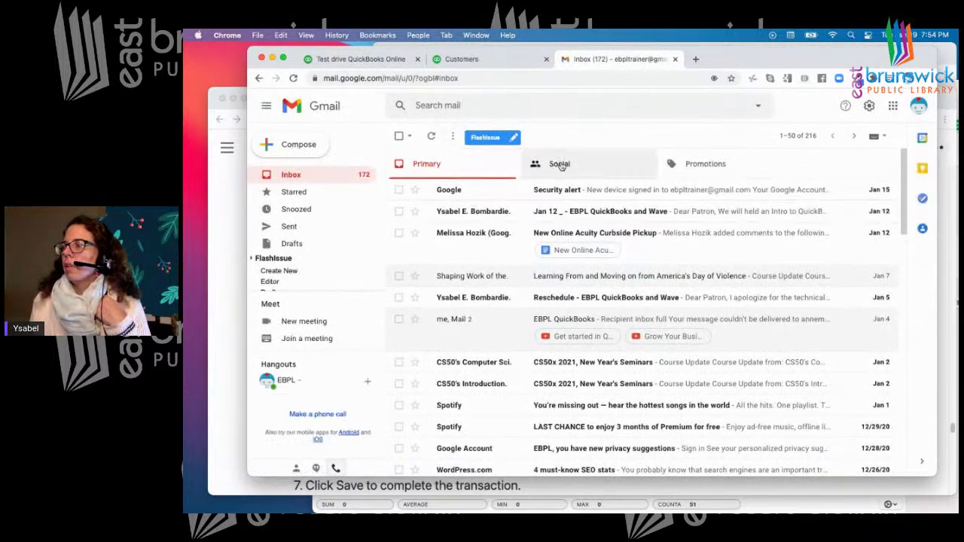
click(561, 165)
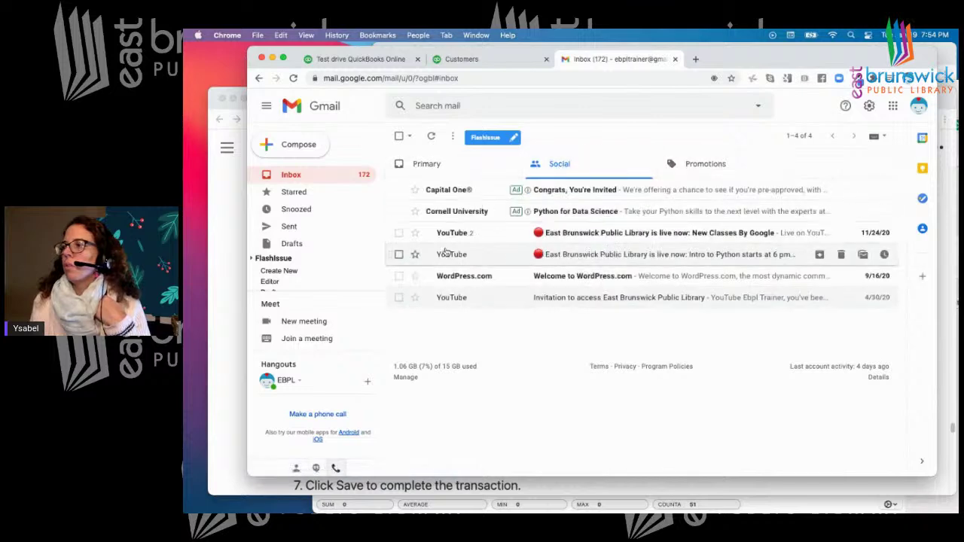
click(701, 165)
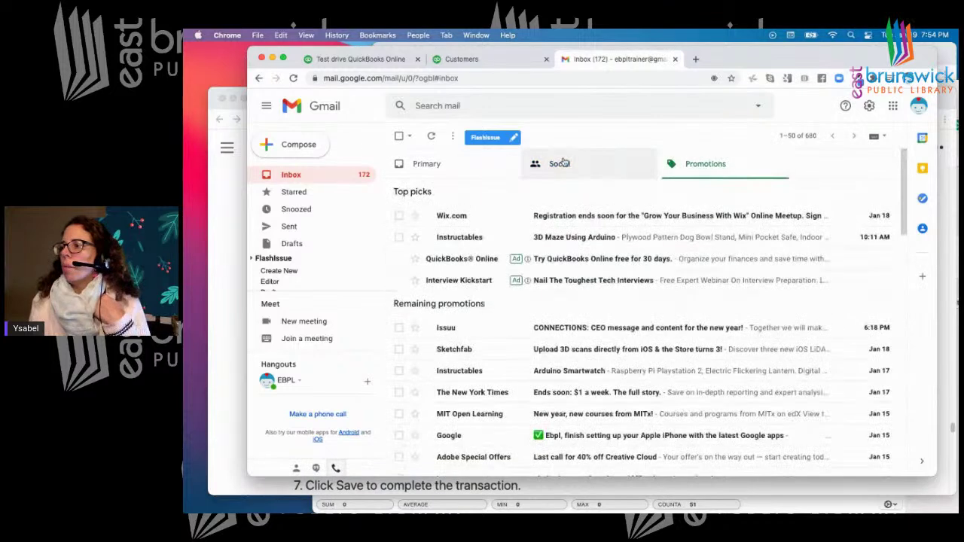
click(454, 168)
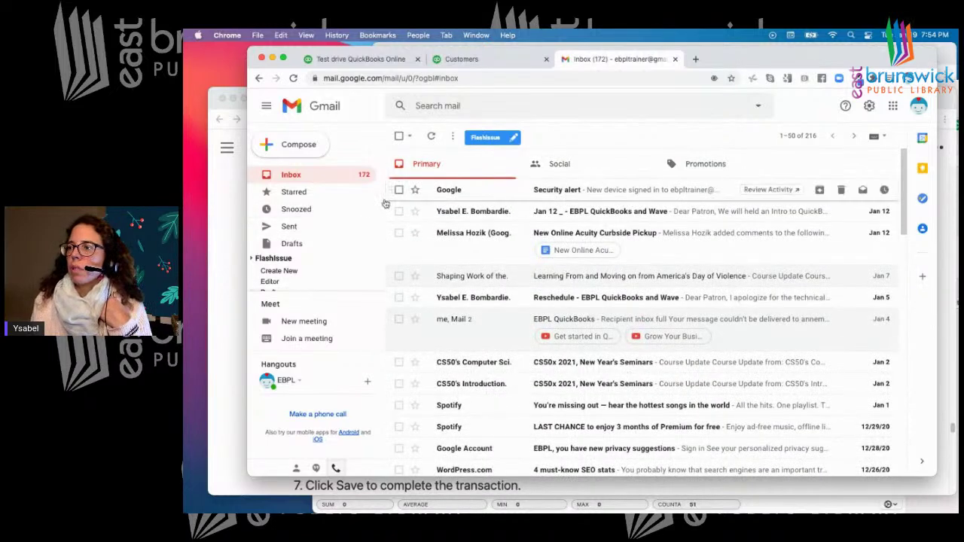
scroll(378, 204, down, 3)
scroll(376, 194, up, 3)
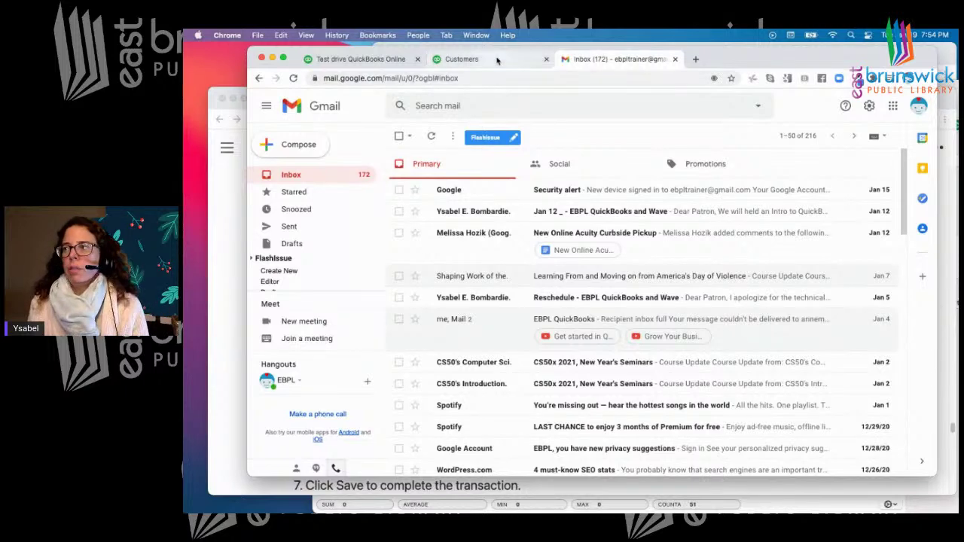
right_click(494, 58)
Go back to the QuickBooks dashboard, then bring the Notion class notes forward and scroll down
click(482, 60)
click(482, 60)
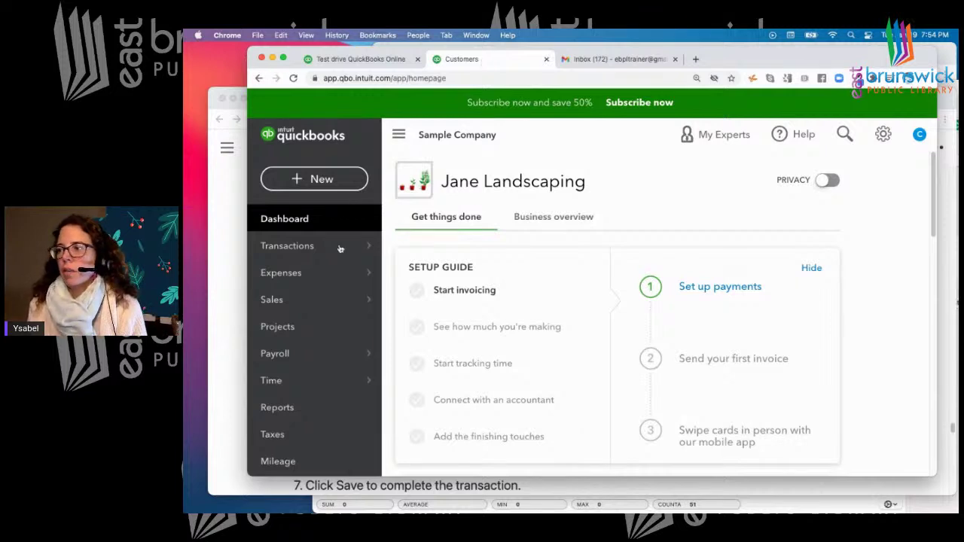
mouse_move(345, 276)
scroll(345, 278, down, 1)
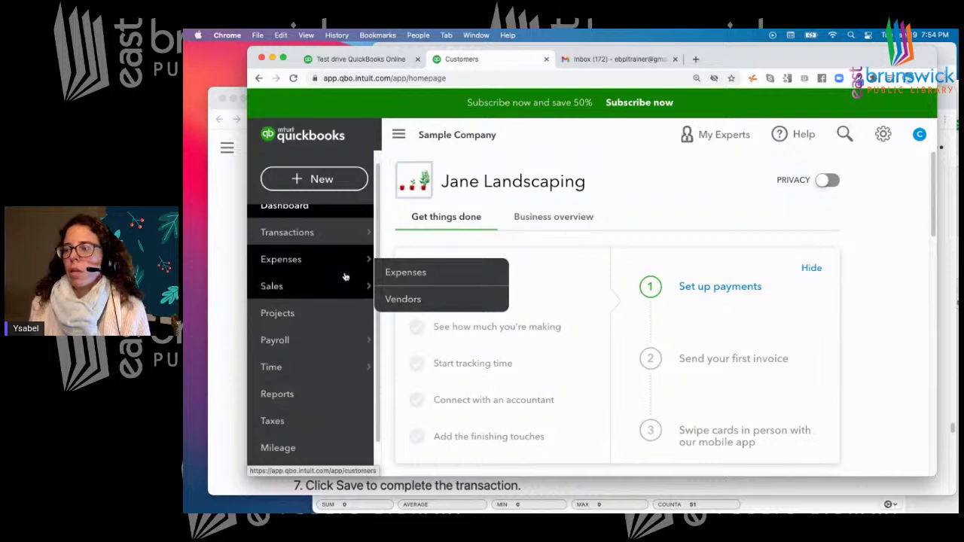
click(232, 294)
scroll(494, 299, down, 2)
scroll(494, 300, down, 5)
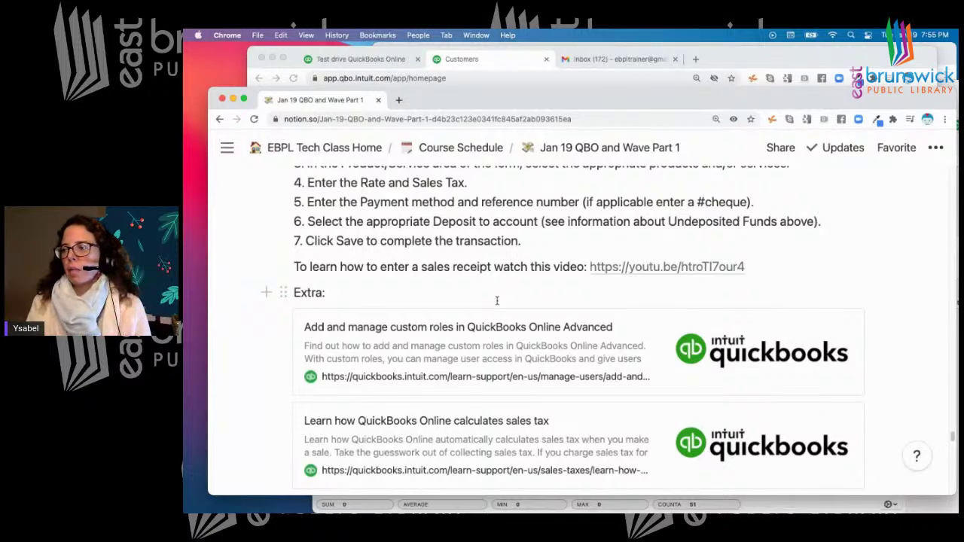
Scroll the Notion notes to the Wave Financials section, then start a new Chrome tab
scroll(496, 301, down, 1)
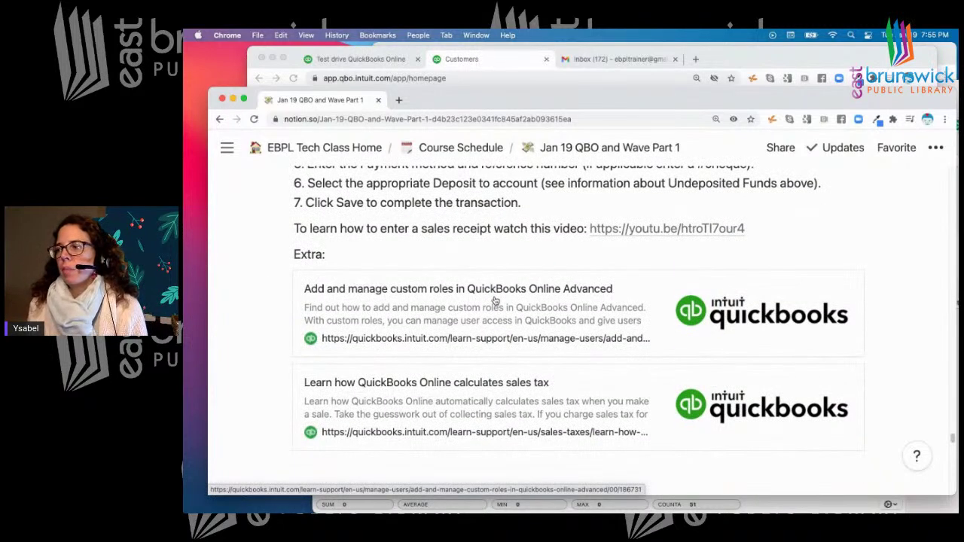
scroll(495, 300, up, 1)
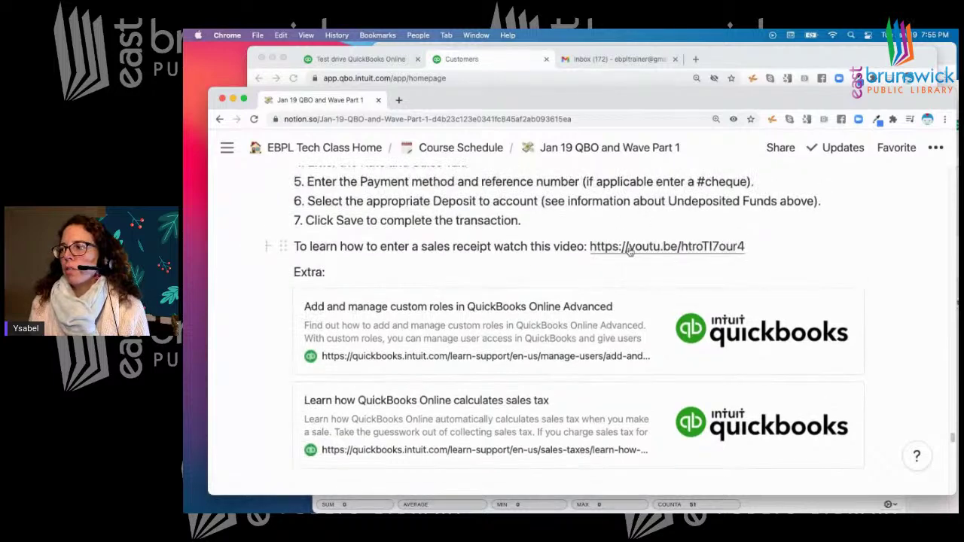
scroll(633, 249, up, 2)
scroll(630, 250, down, 5)
scroll(629, 250, down, 3)
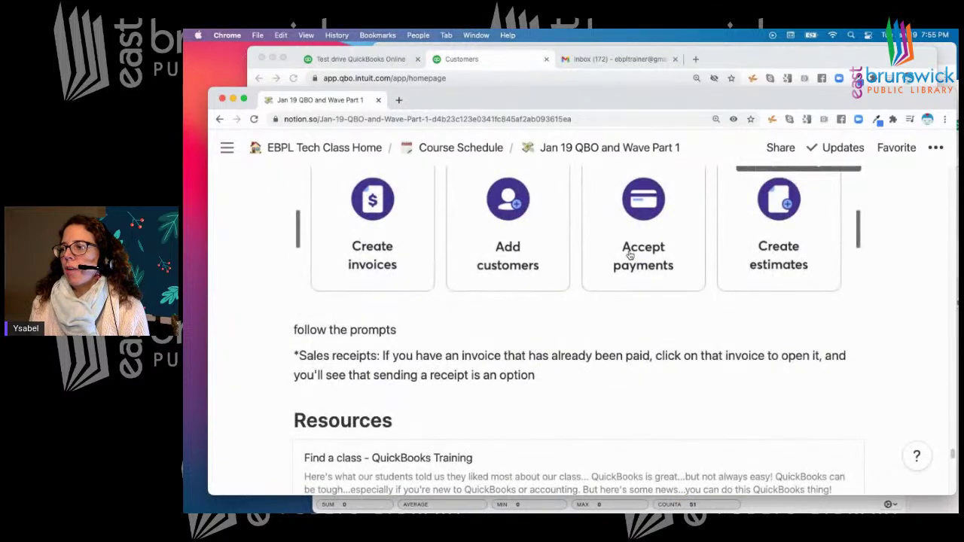
scroll(630, 256, up, 2)
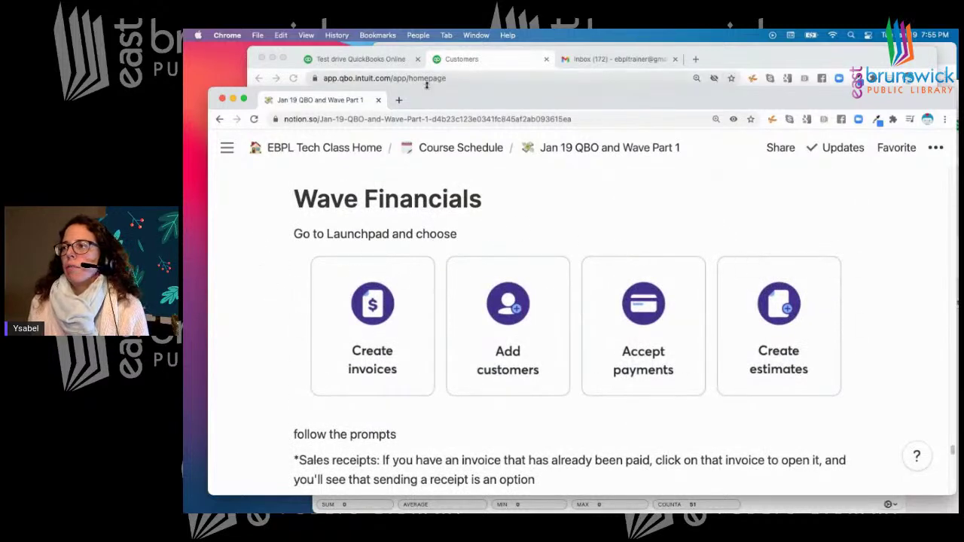
click(398, 99)
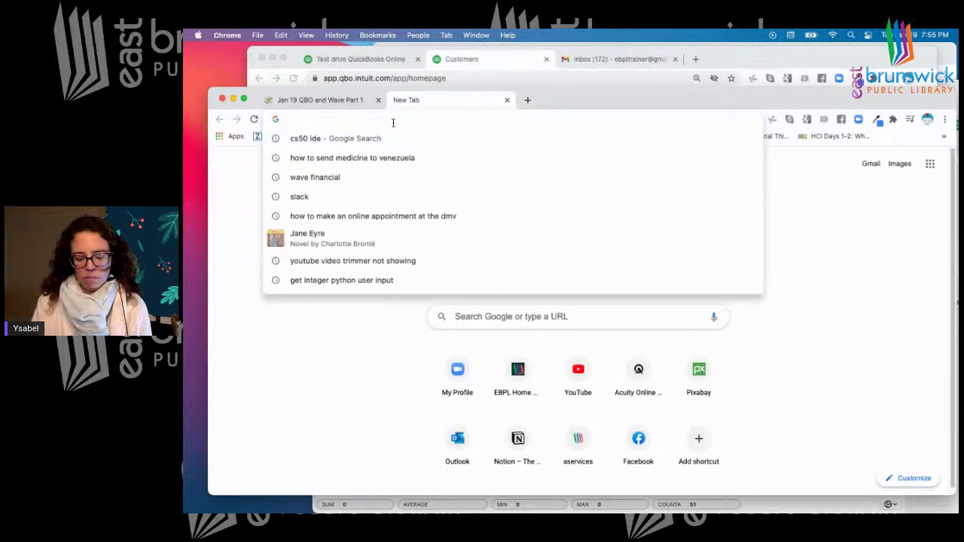
Search for 'wave financial' and open the Wave Financial website
text(wave fin)
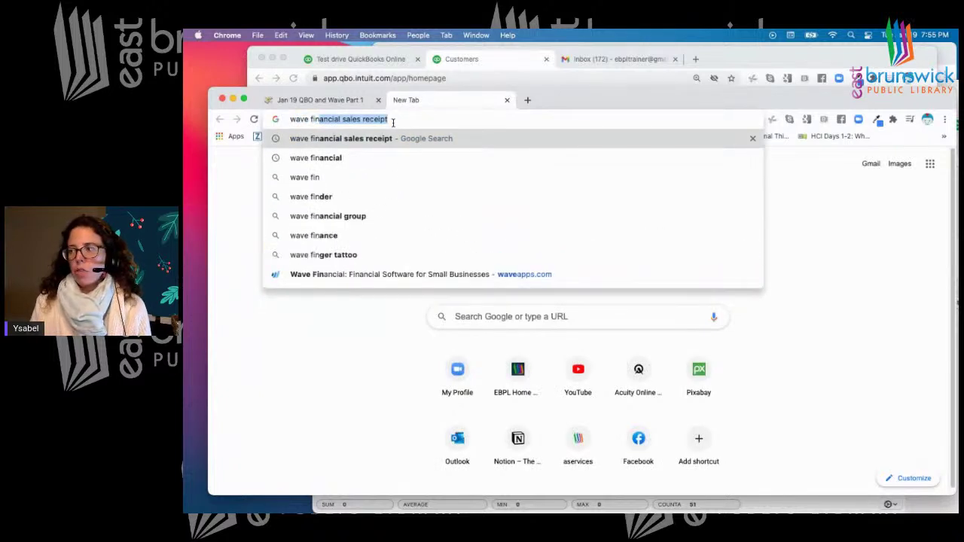
key(Right)
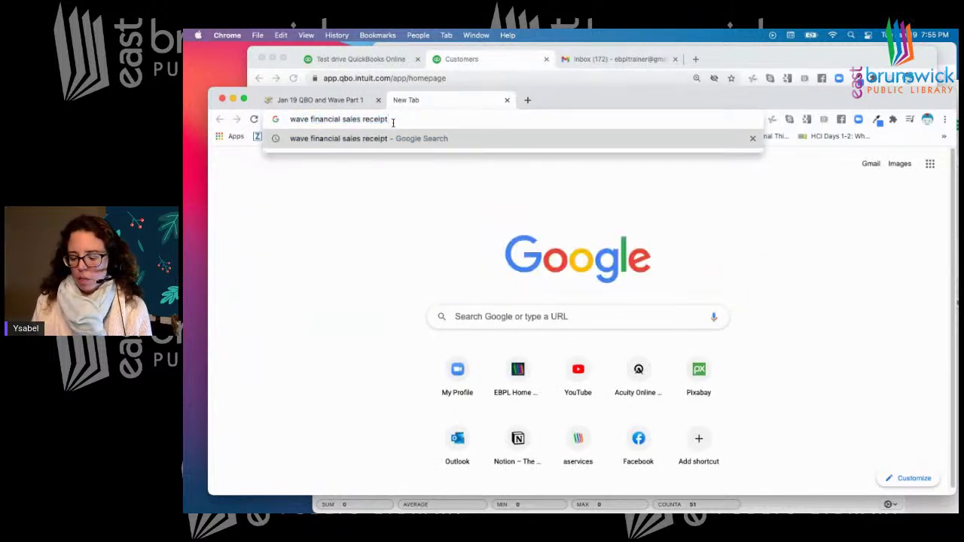
key(BackSpace)
key(BackSpace)
key(BackSpace)
key(BackSpace)
key(BackSpace)
key(BackSpace)
key(BackSpace)
key(BackSpace)
key(BackSpace)
key(BackSpace)
key(BackSpace)
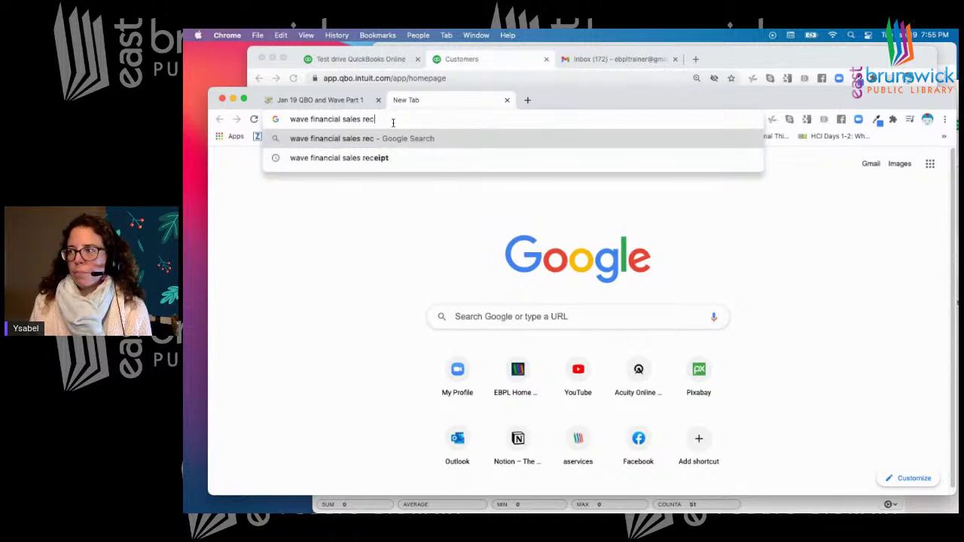
key(BackSpace)
key(BackSpace)
key(BackSpace)
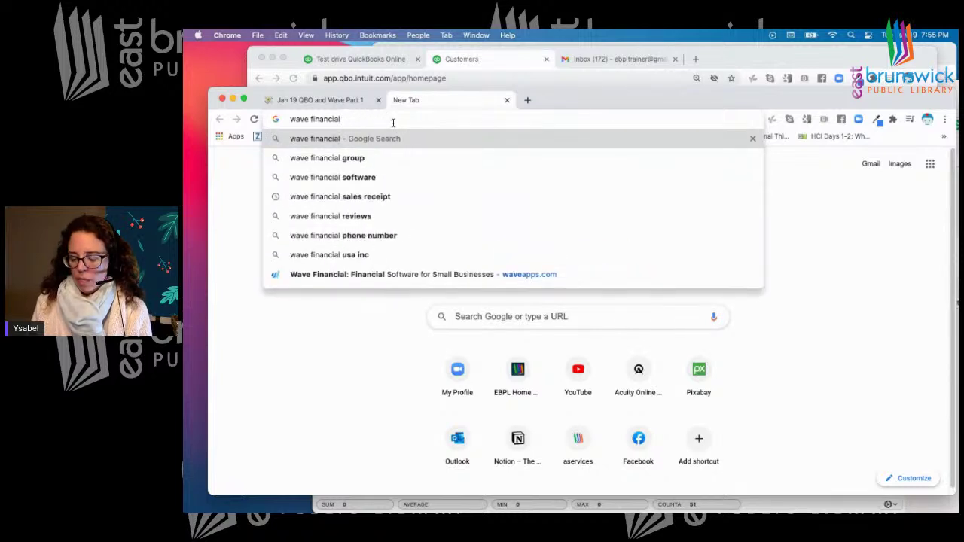
key(Return)
click(363, 243)
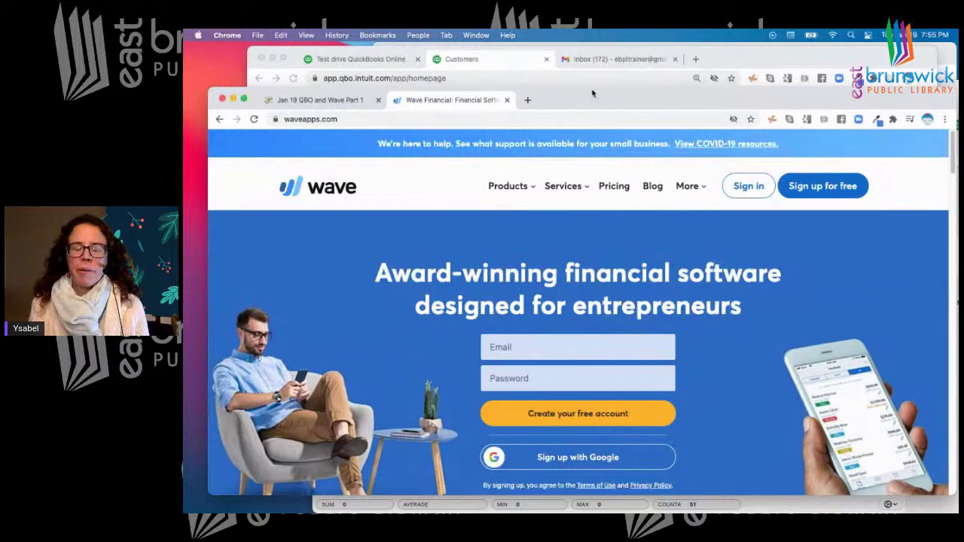
Sign in to Wave with the trainer's Google account
click(748, 186)
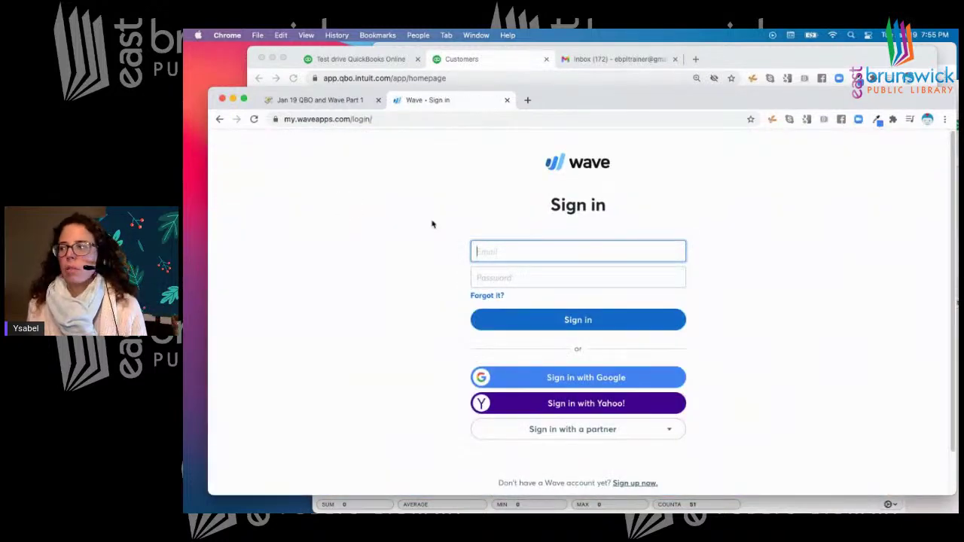
click(563, 382)
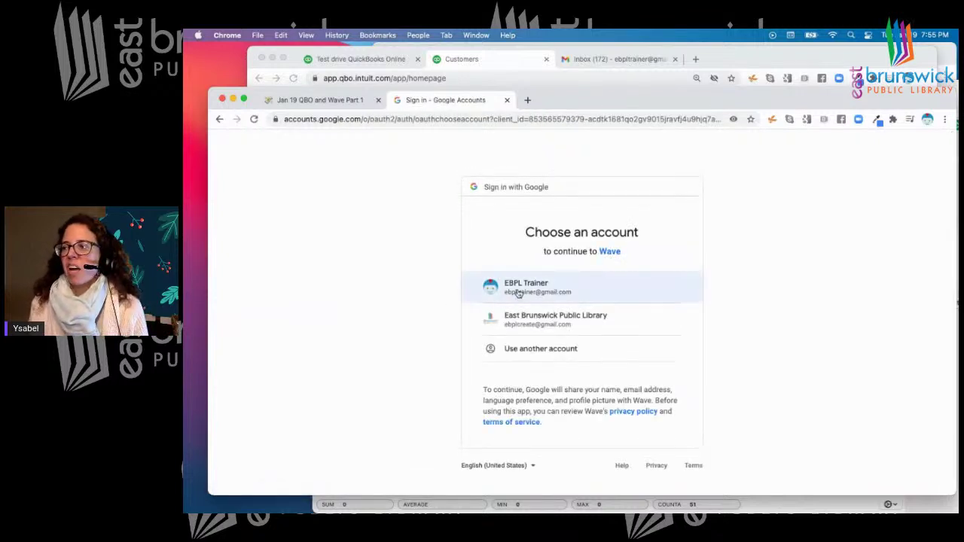
click(518, 289)
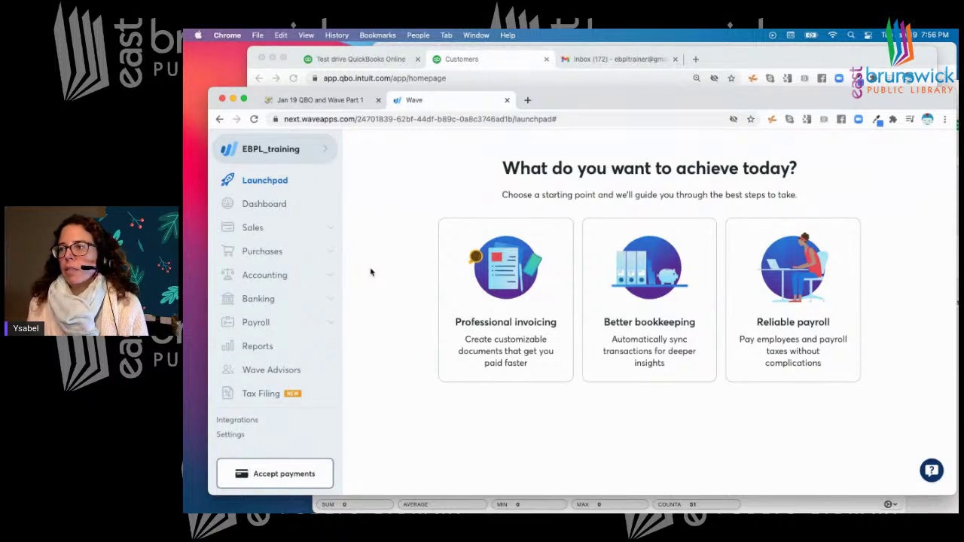
On Wave's Launchpad choose Professional invoicing, preview Add customers, then start Create invoices
drag(569, 100, 568, 79)
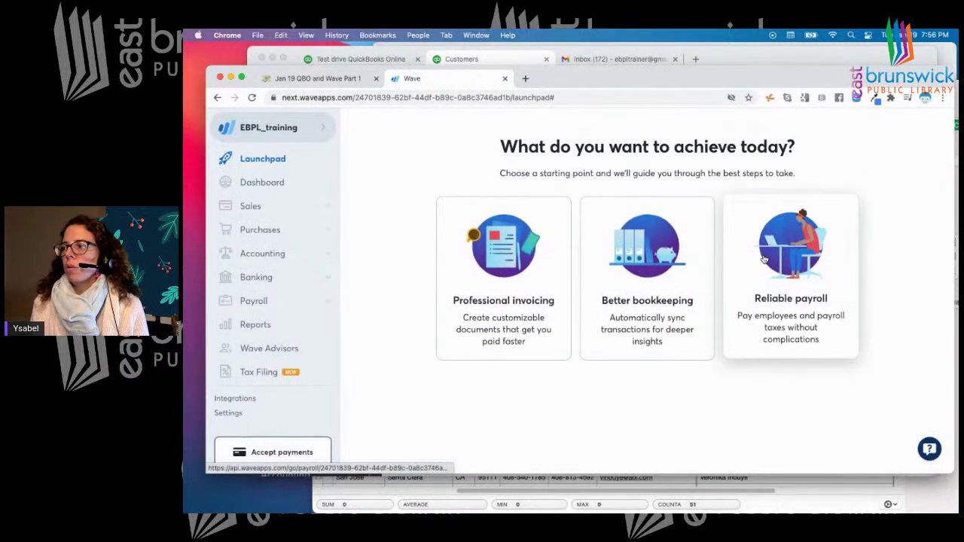
click(248, 184)
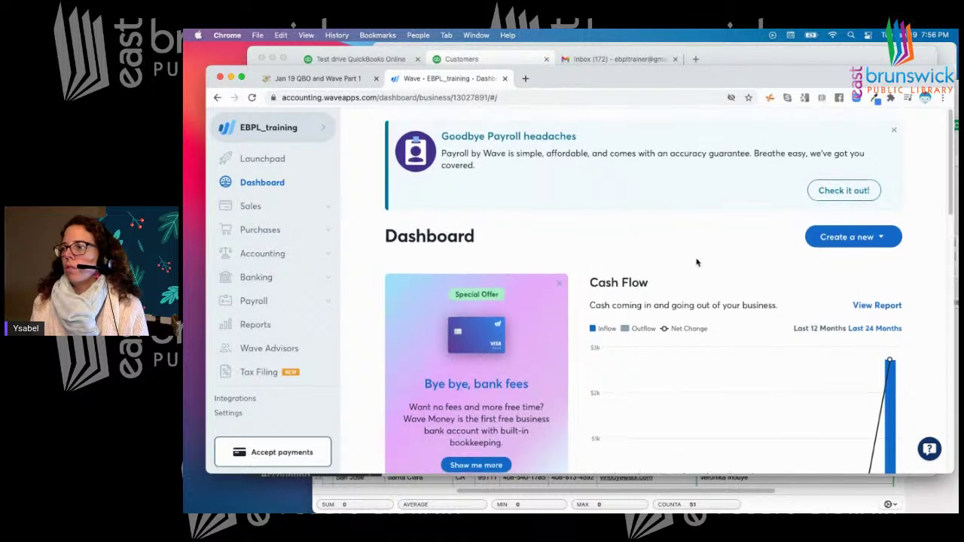
click(262, 158)
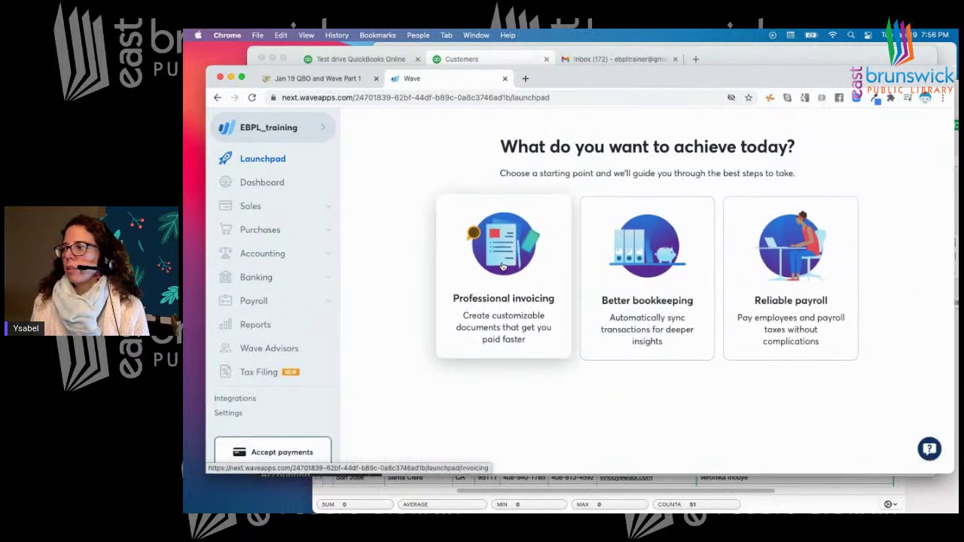
click(503, 265)
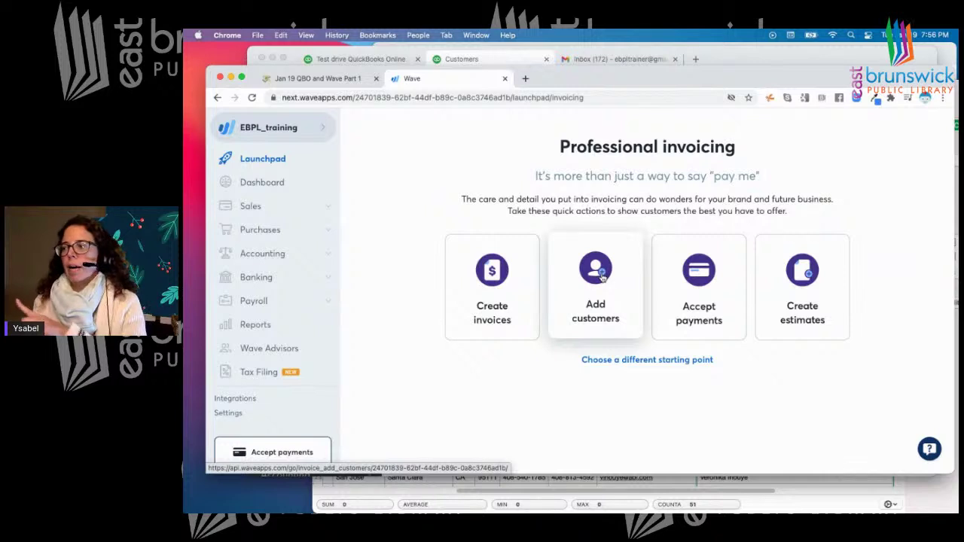
click(600, 277)
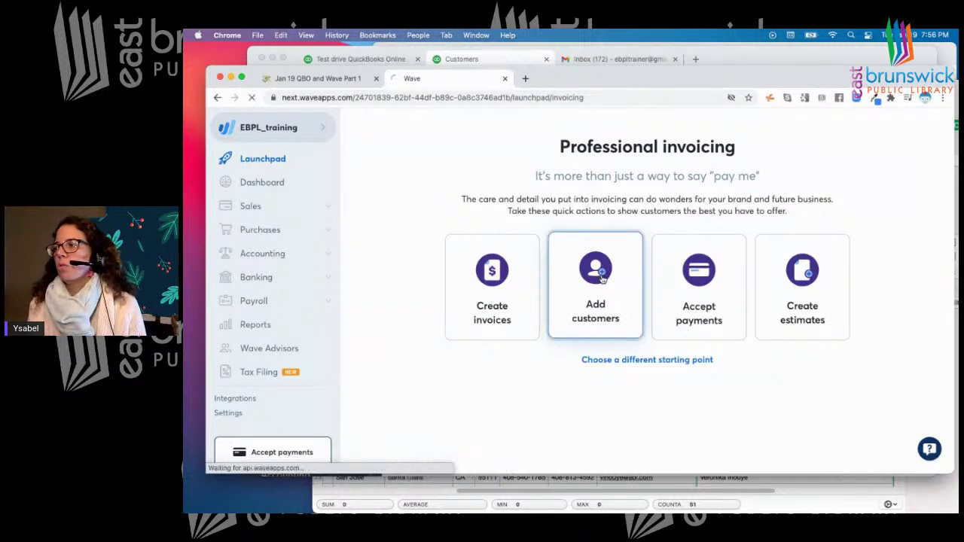
scroll(476, 232, down, 10)
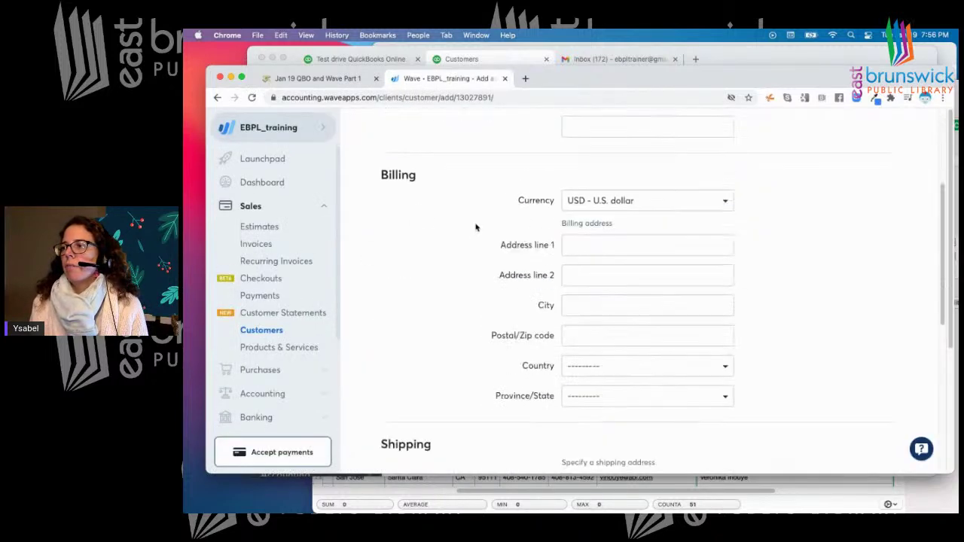
scroll(477, 251, down, 3)
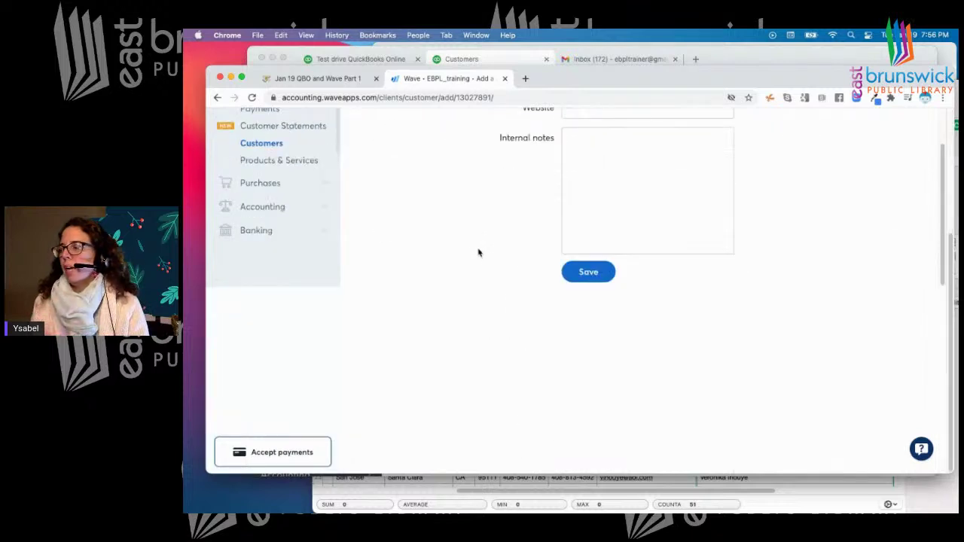
click(217, 97)
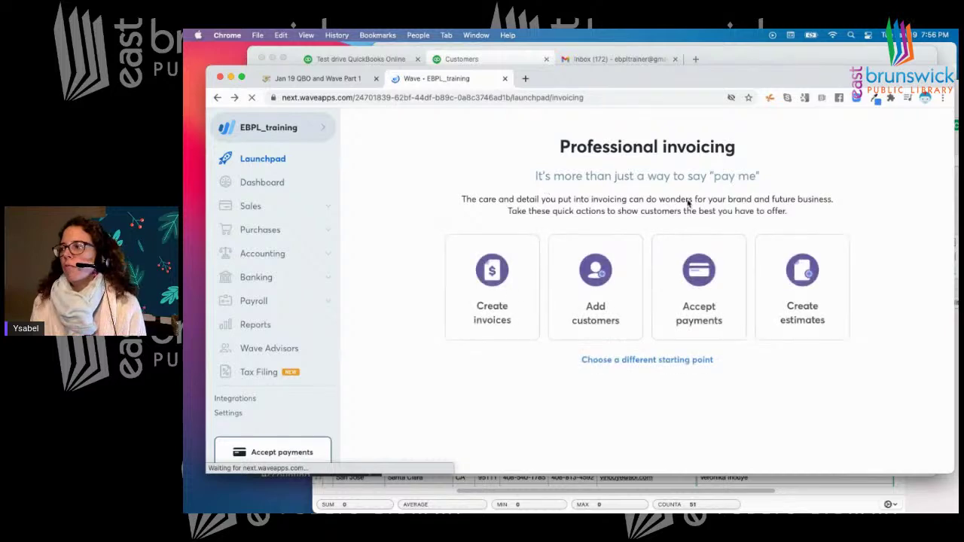
click(492, 278)
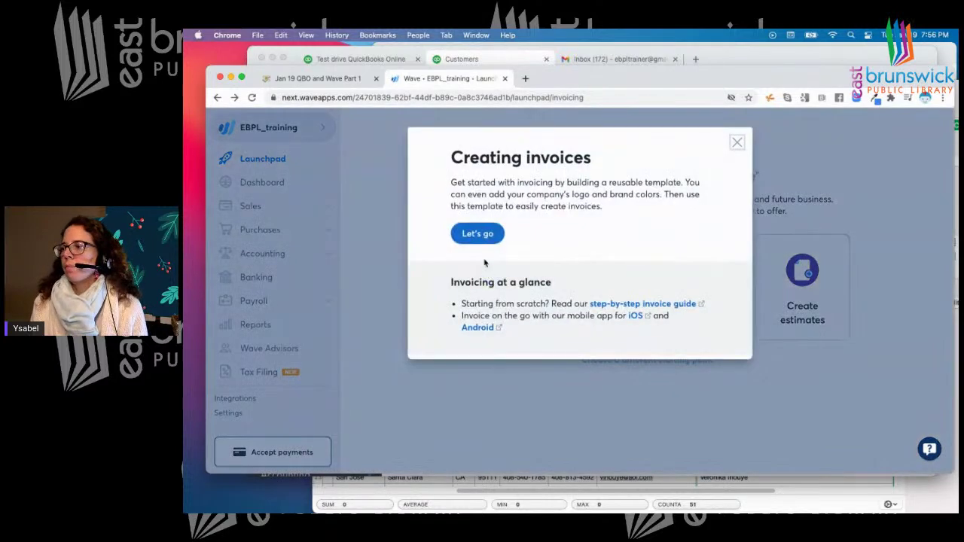
Accept Wave's default invoice template design
click(478, 234)
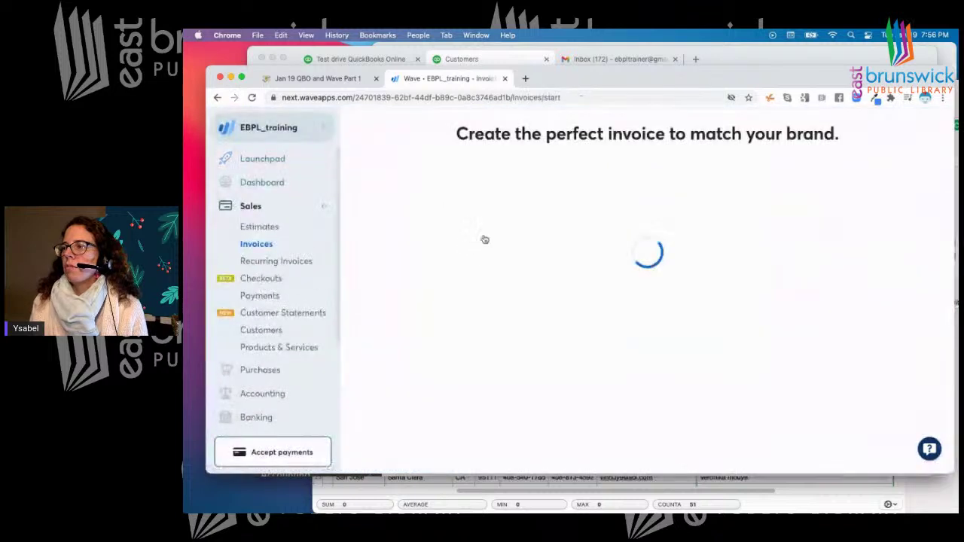
scroll(626, 288, down, 1)
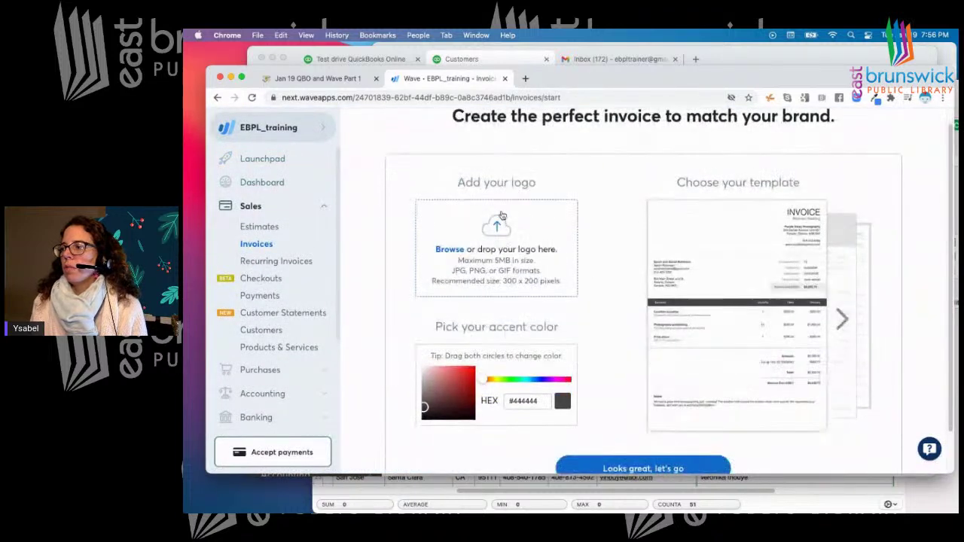
scroll(593, 285, down, 2)
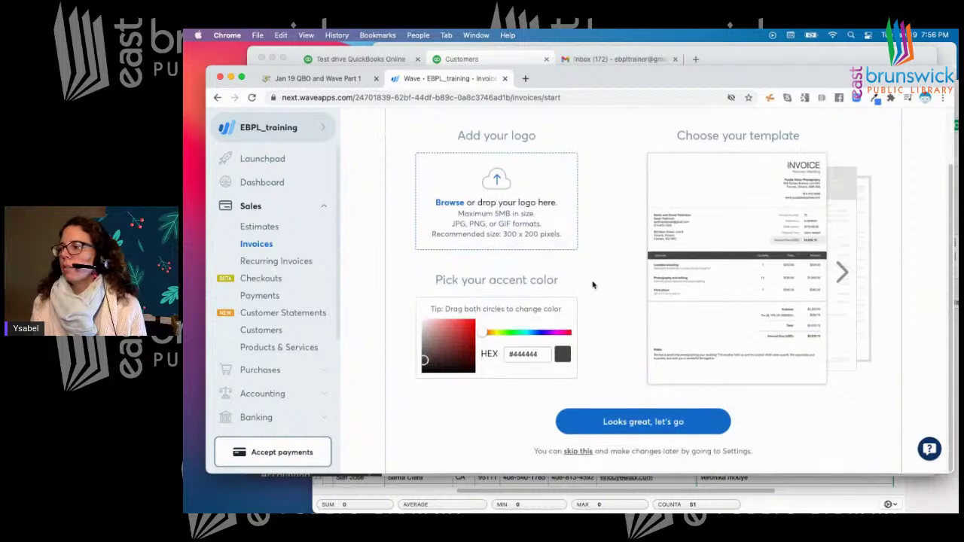
click(619, 423)
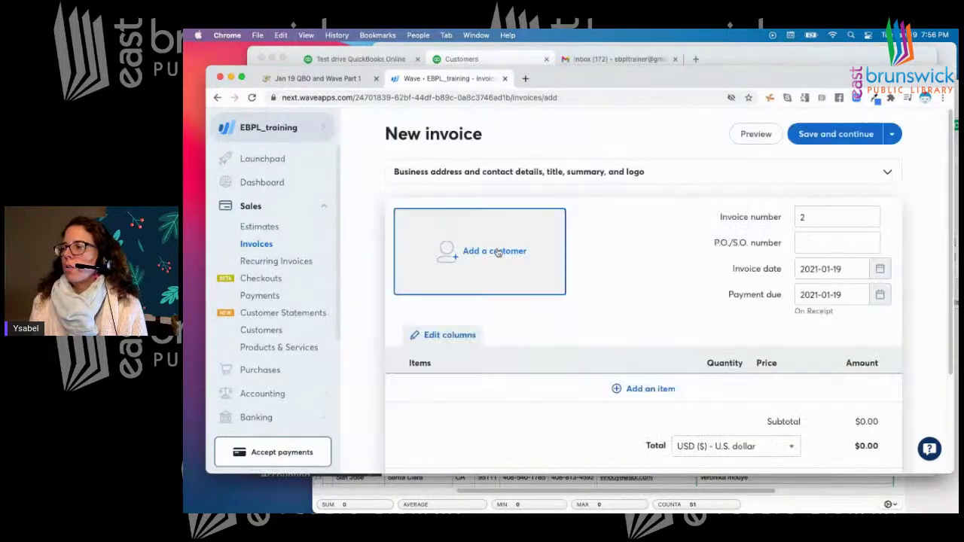
Bill invoice #2 to the saved customer with payment due within 15 days (2021-02-03)
click(497, 252)
click(419, 253)
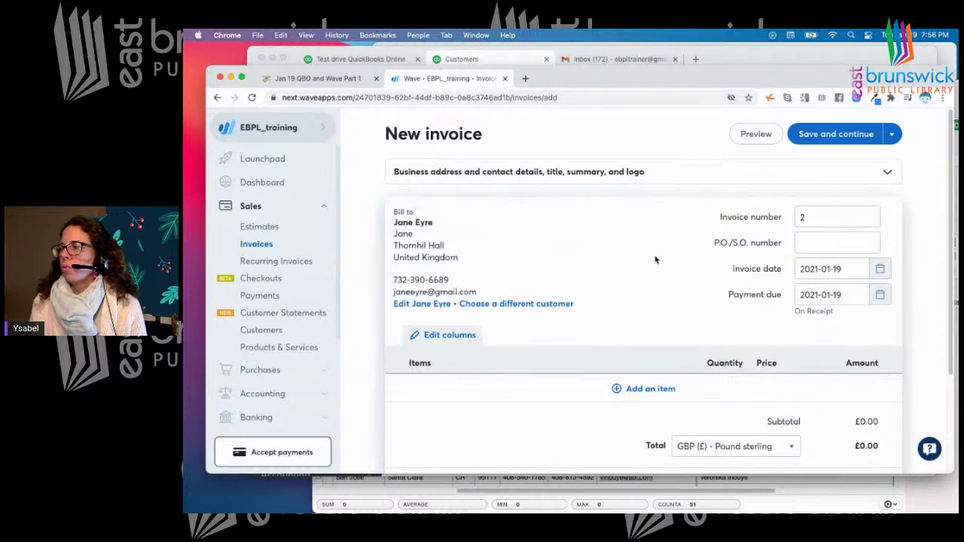
scroll(655, 259, down, 2)
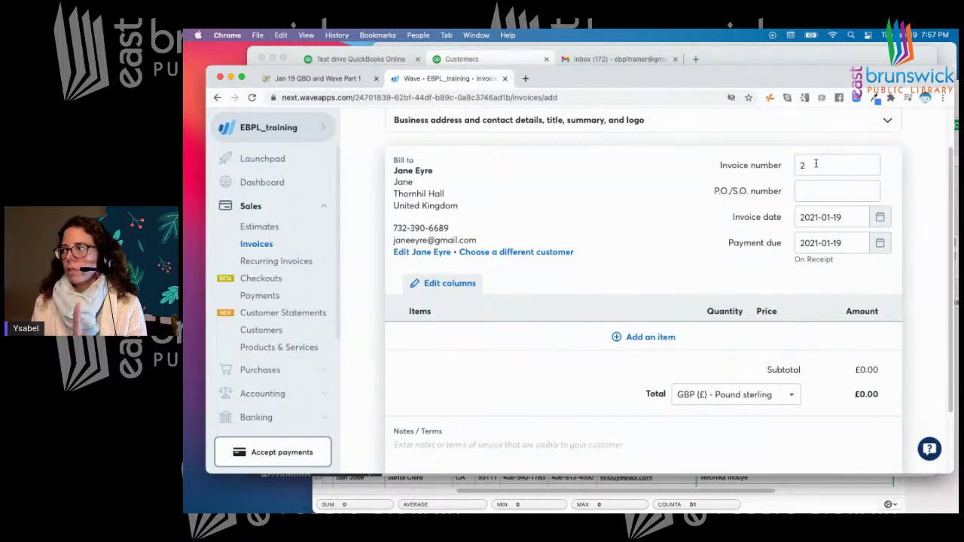
click(814, 163)
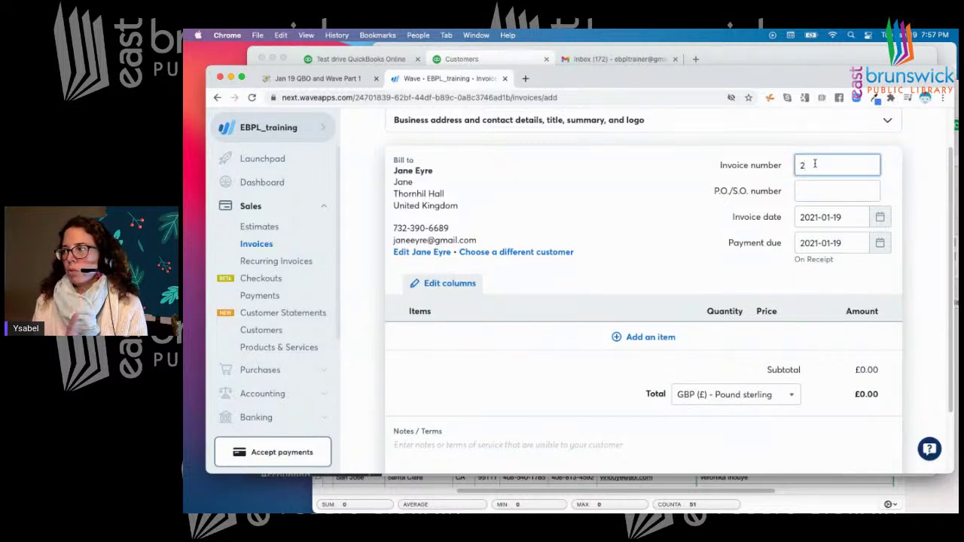
click(807, 191)
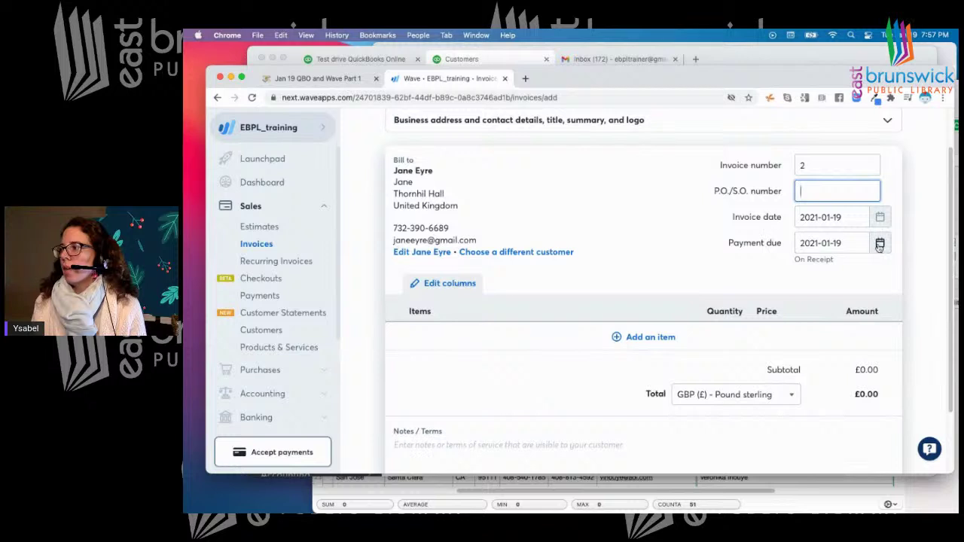
click(879, 245)
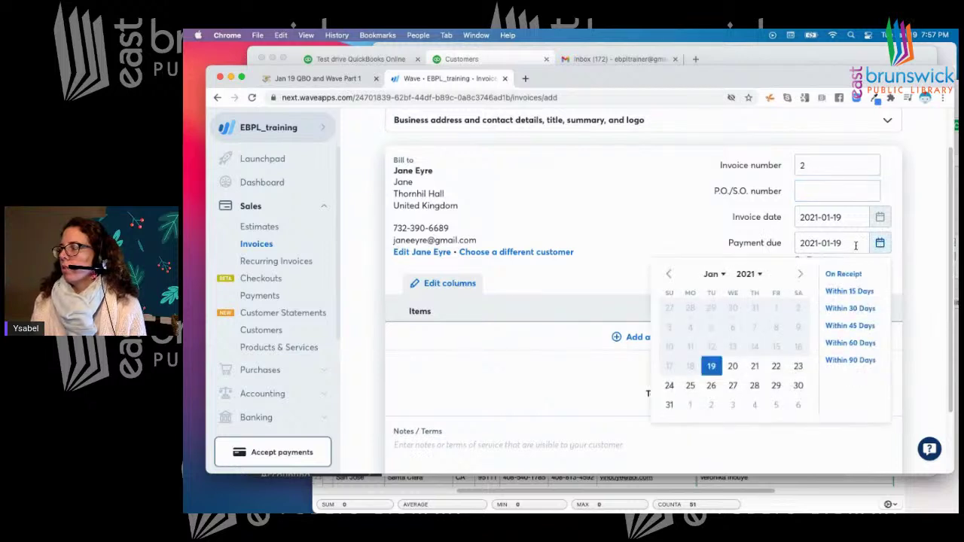
click(849, 292)
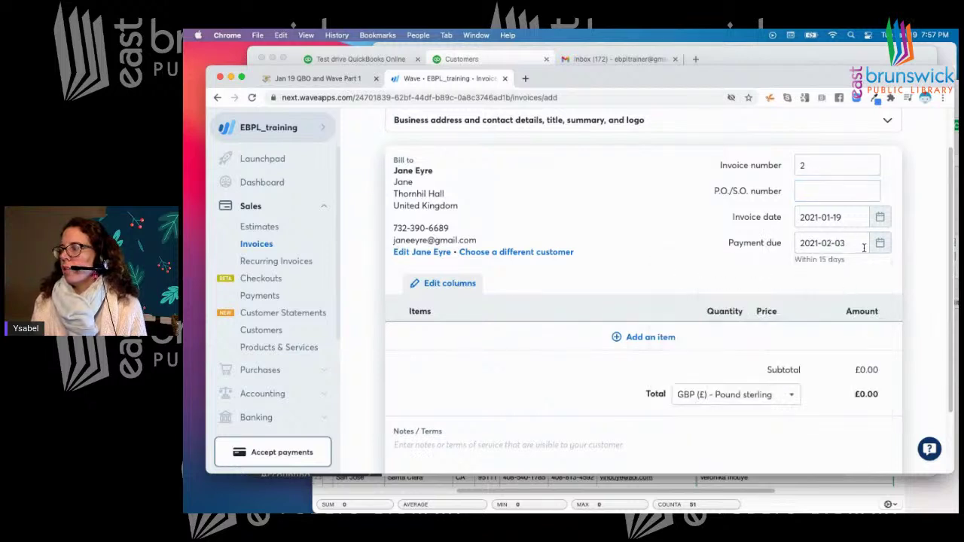
scroll(710, 274, down, 3)
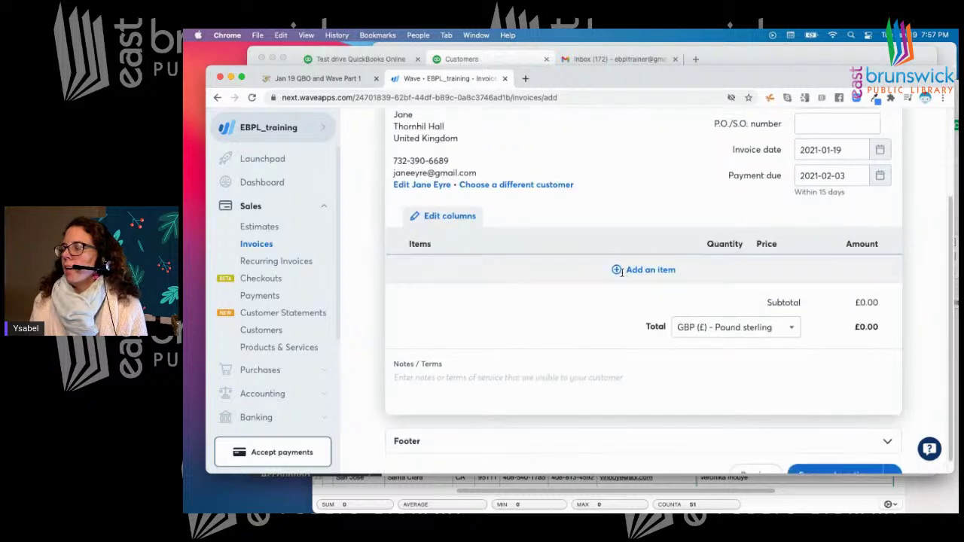
Add a new 'trimming' line item priced at 40 with no tax
click(621, 271)
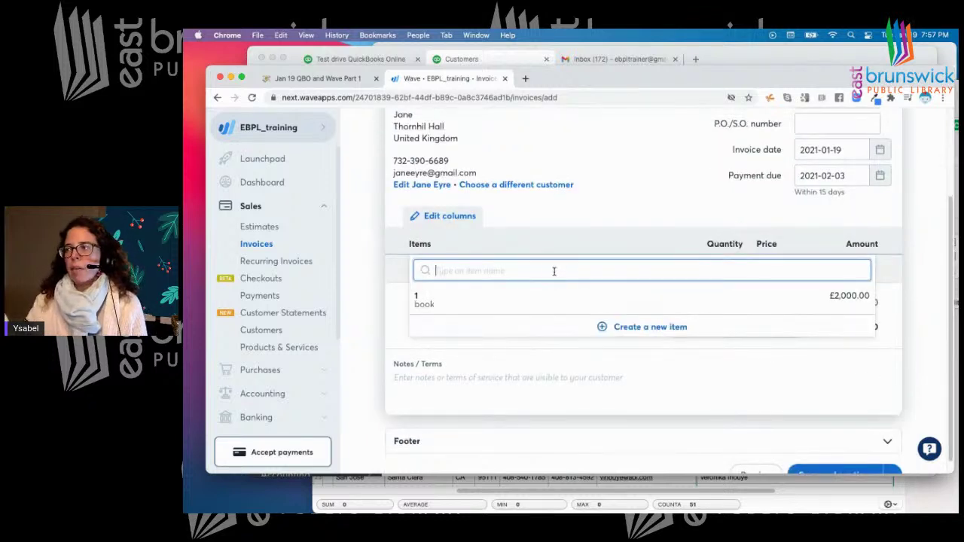
text(trimming)
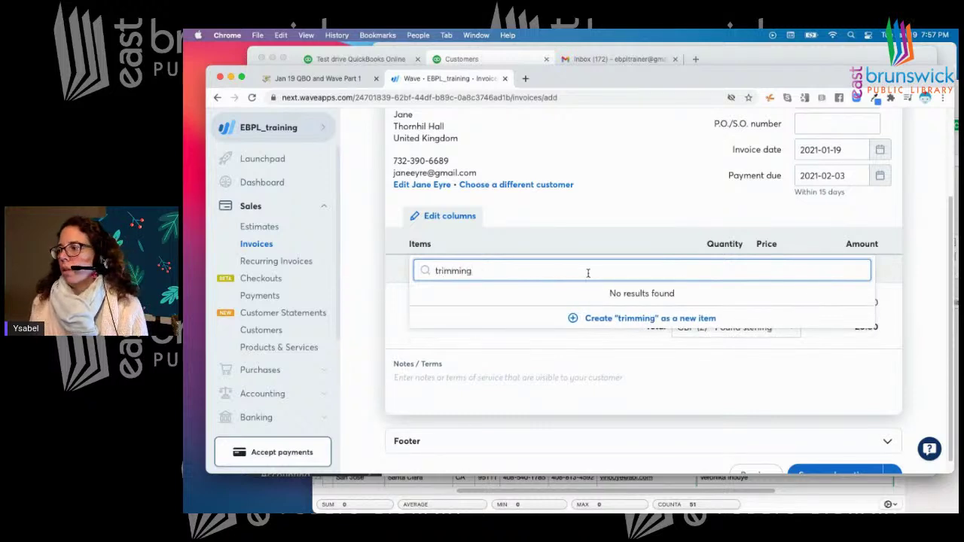
click(620, 316)
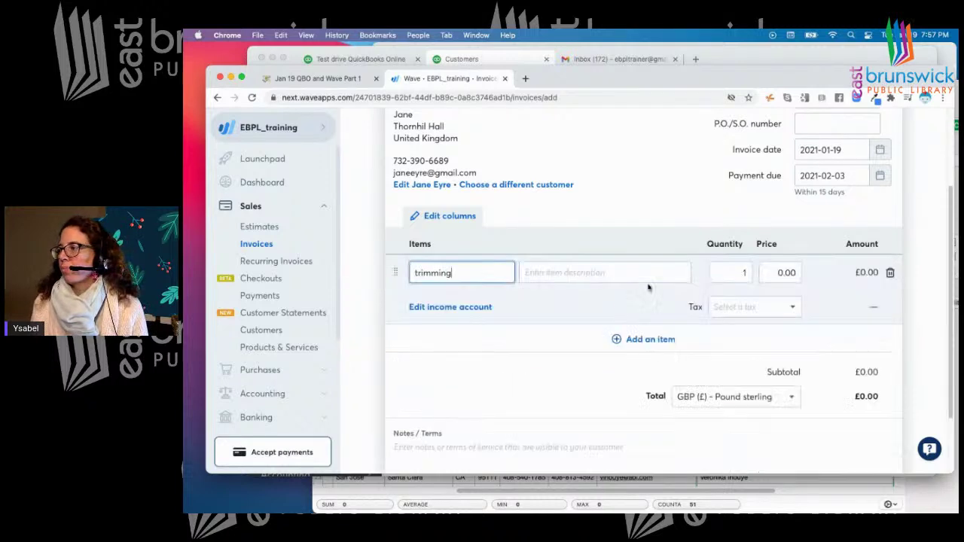
click(555, 272)
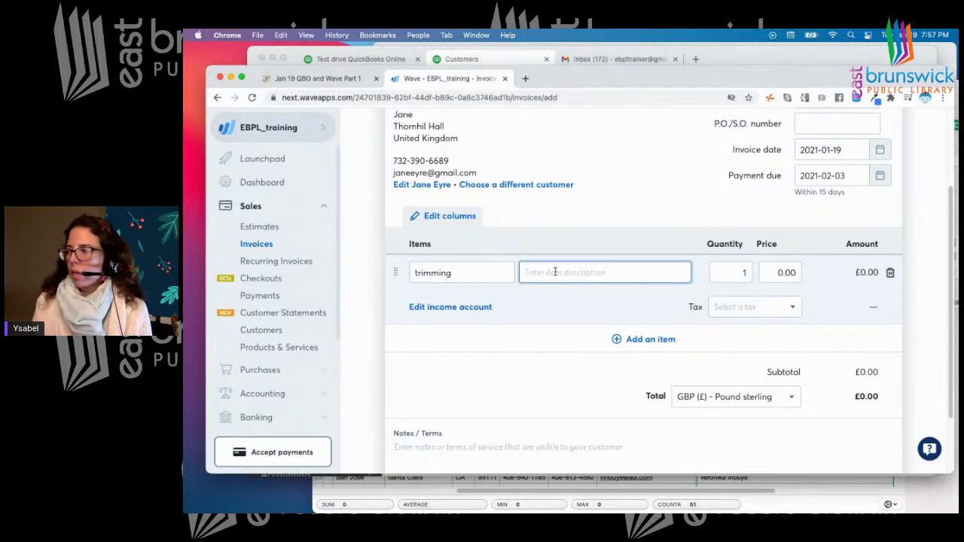
click(783, 272)
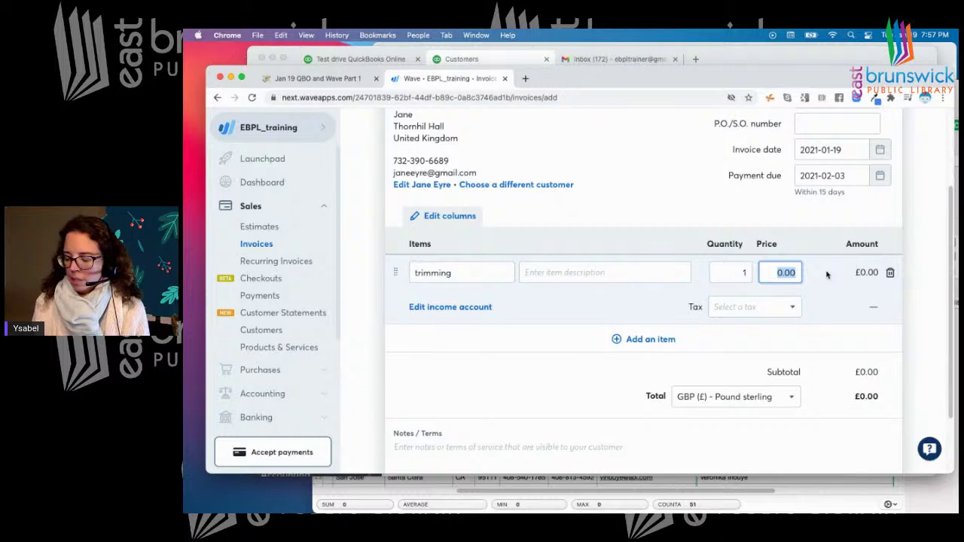
text(40)
click(768, 305)
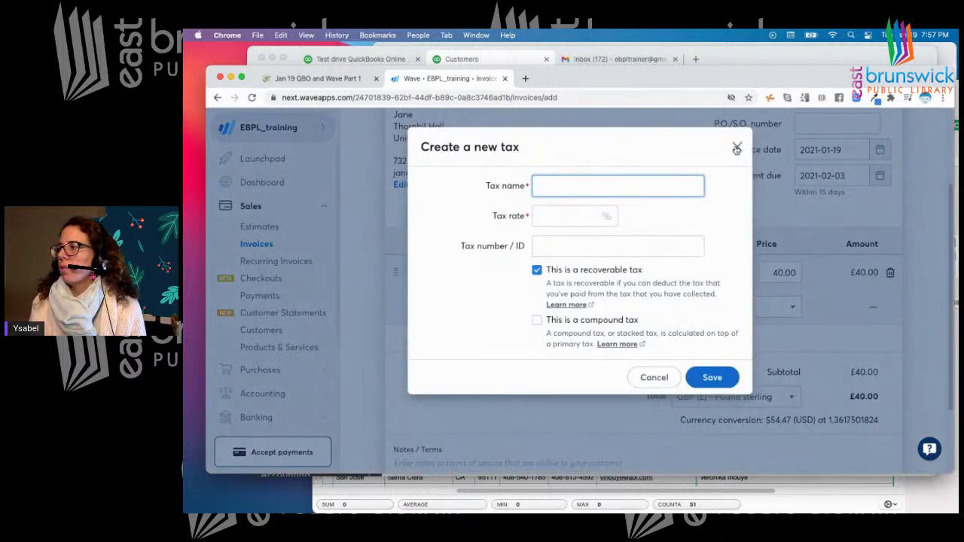
click(736, 146)
Set the invoice currency to U.S. dollars and save the $40.00 invoice
scroll(775, 307, down, 2)
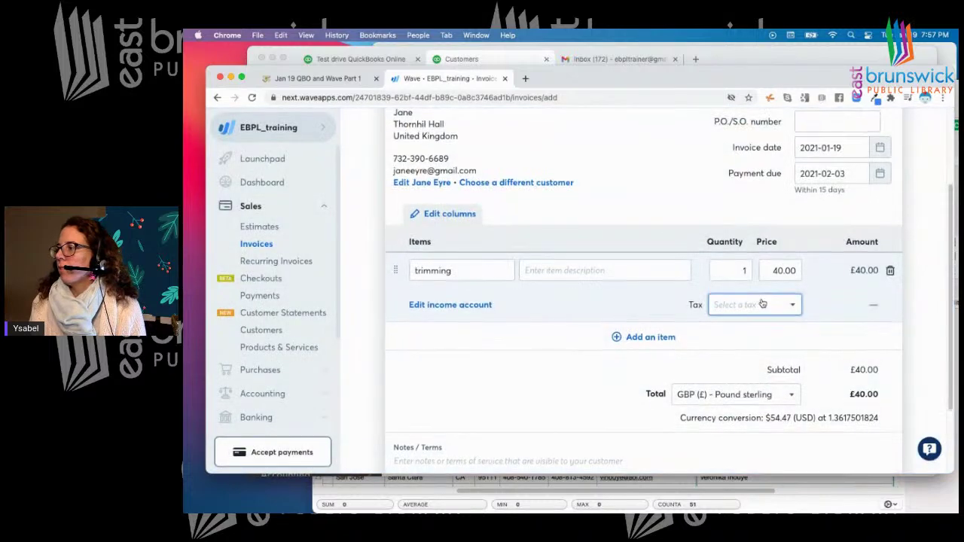
click(791, 331)
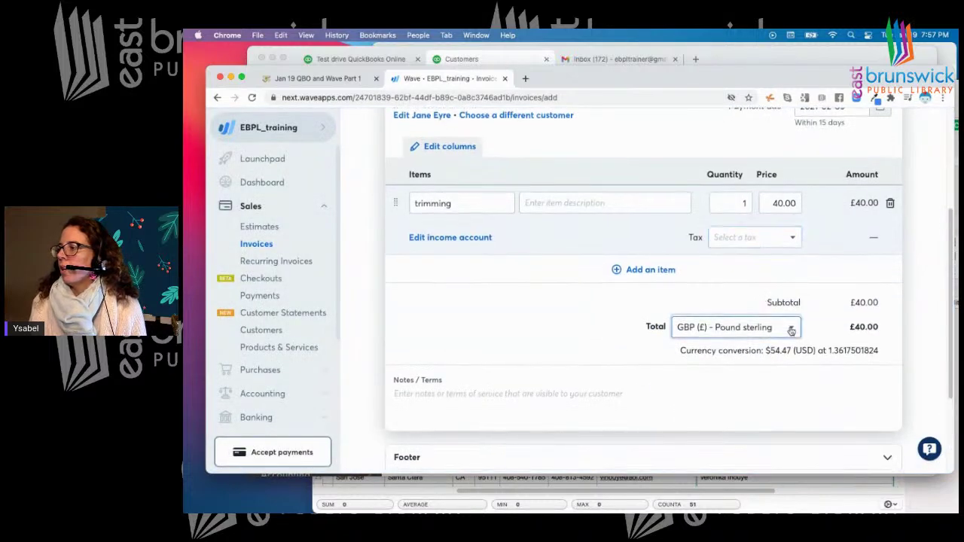
click(716, 372)
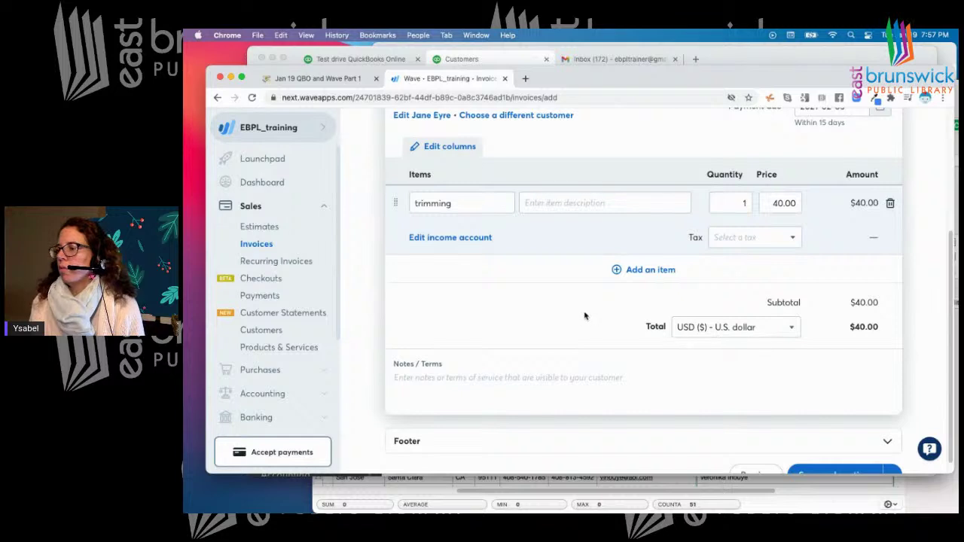
scroll(585, 316, down, 1)
click(836, 461)
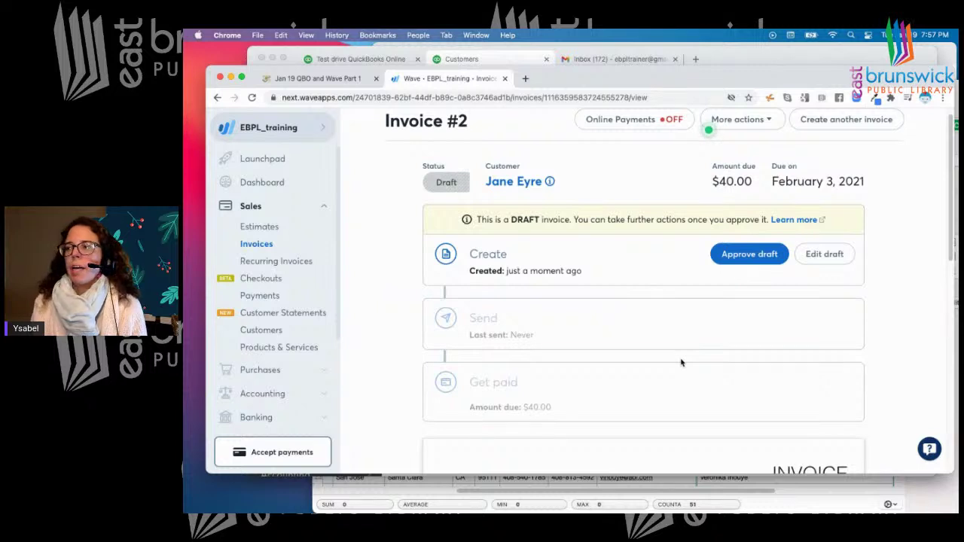
Approve invoice #2, turn off the 3- and 7-day reminders, and open the send form
click(750, 256)
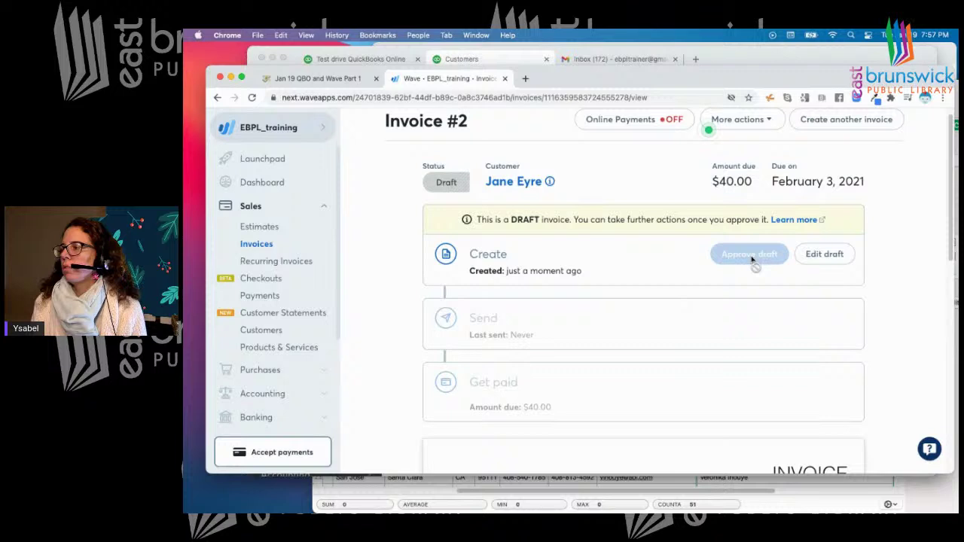
scroll(712, 269, down, 1)
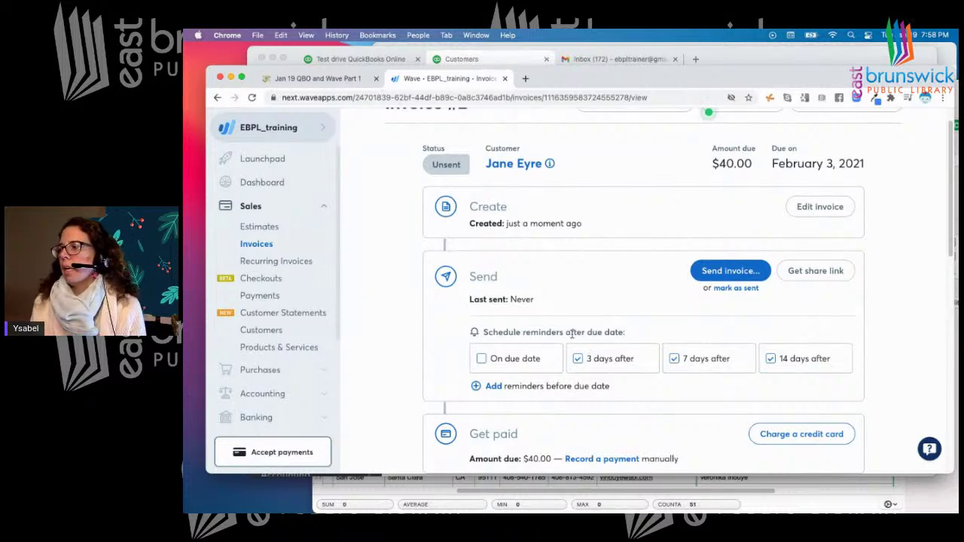
click(577, 359)
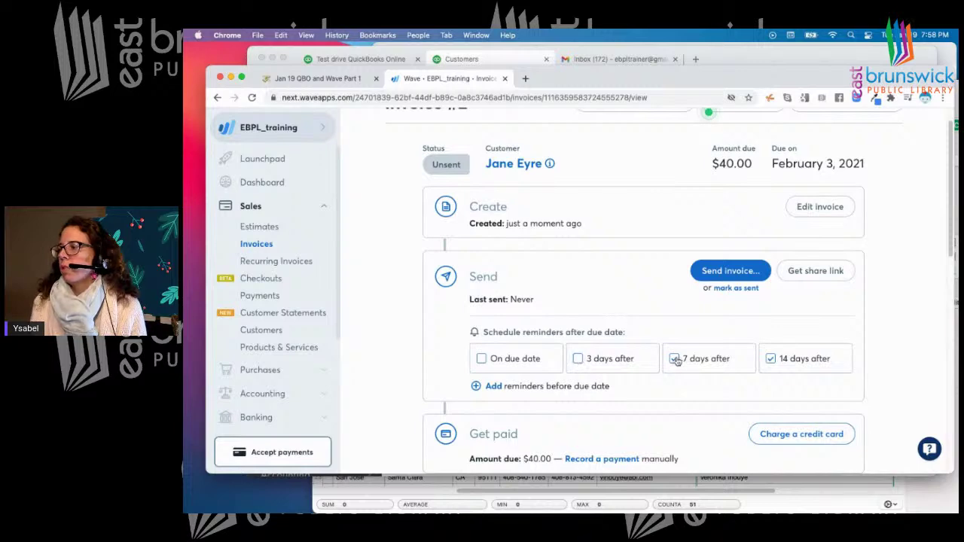
click(676, 359)
click(723, 272)
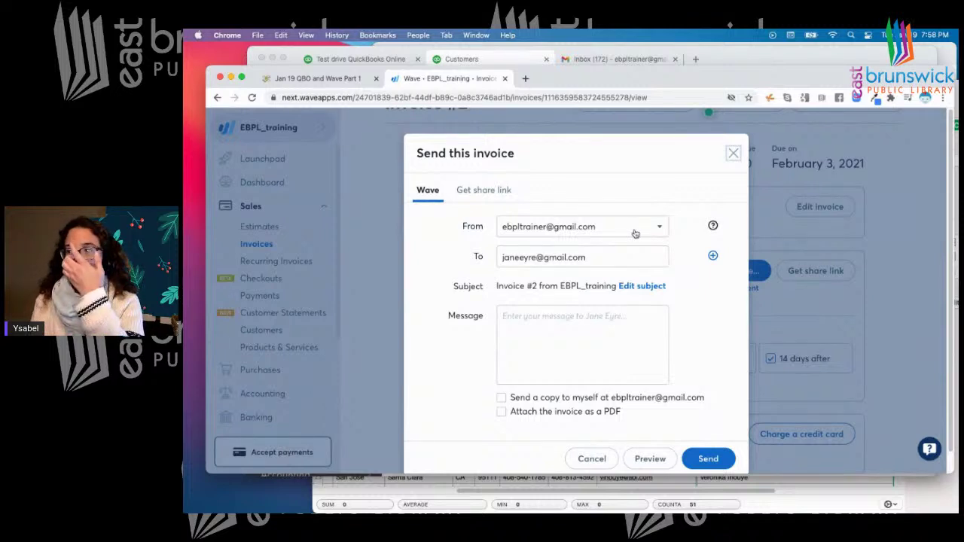
Email invoice #2 with the message 'test' and a copy to yourself, then go to Gmail
click(574, 308)
text(test)
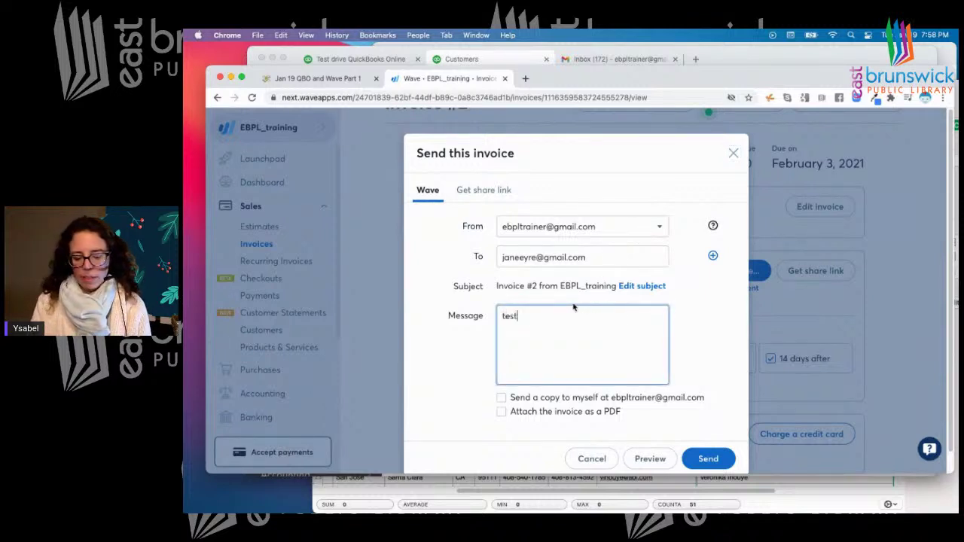
scroll(577, 306, down, 1)
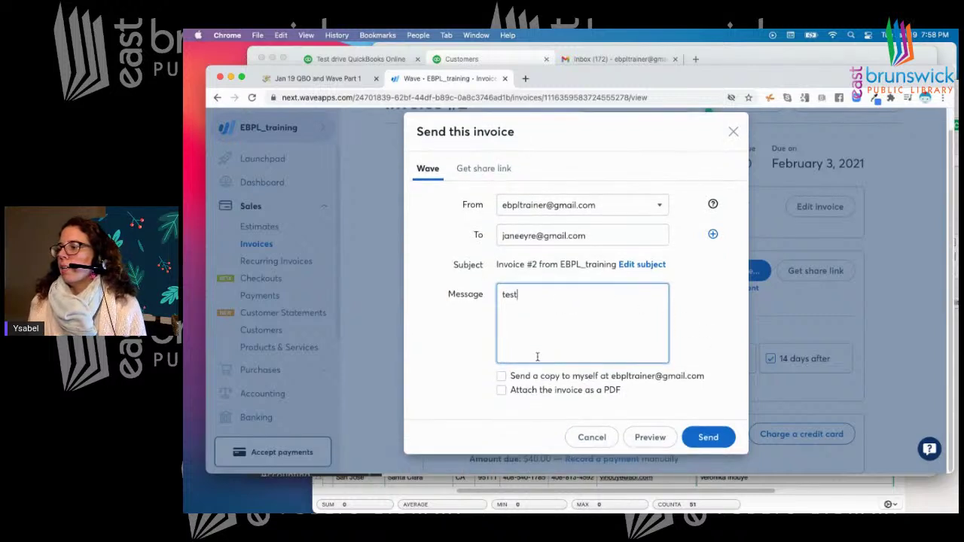
click(503, 377)
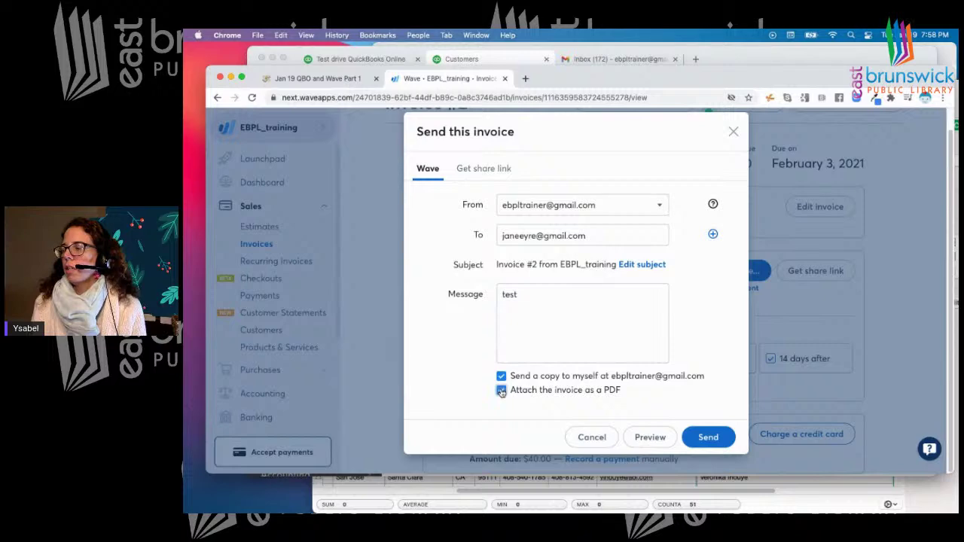
click(708, 437)
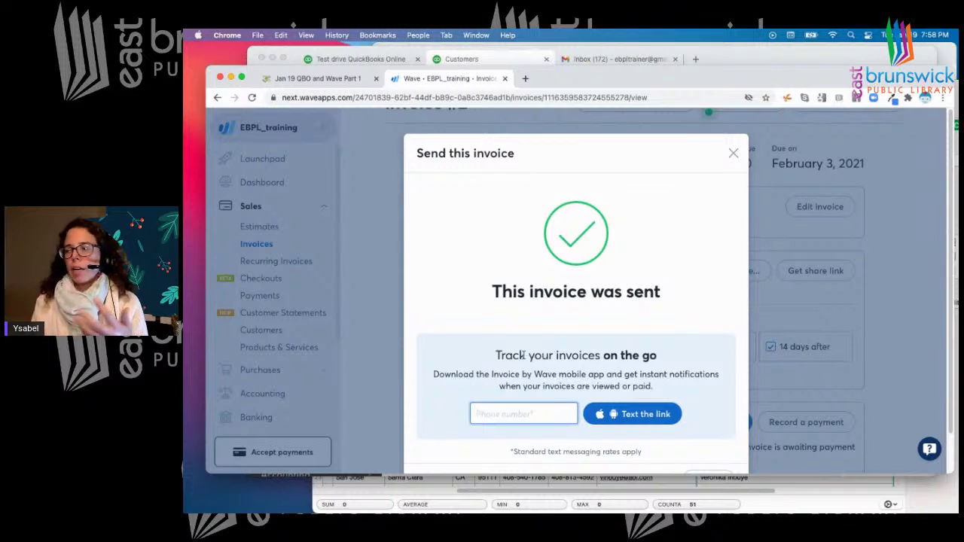
click(733, 153)
click(635, 59)
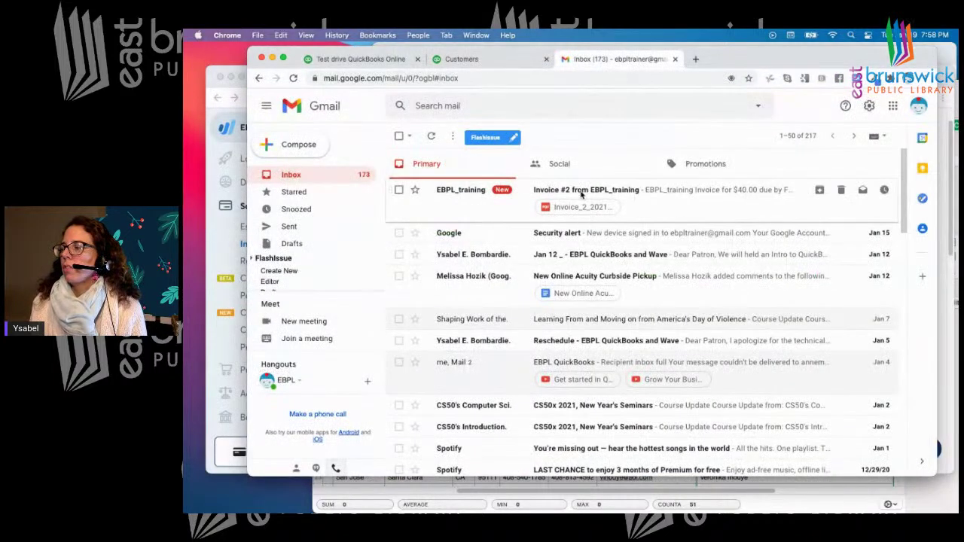
Open the 'Invoice #2 from EBPL_training' email and view its linked online invoice
click(582, 194)
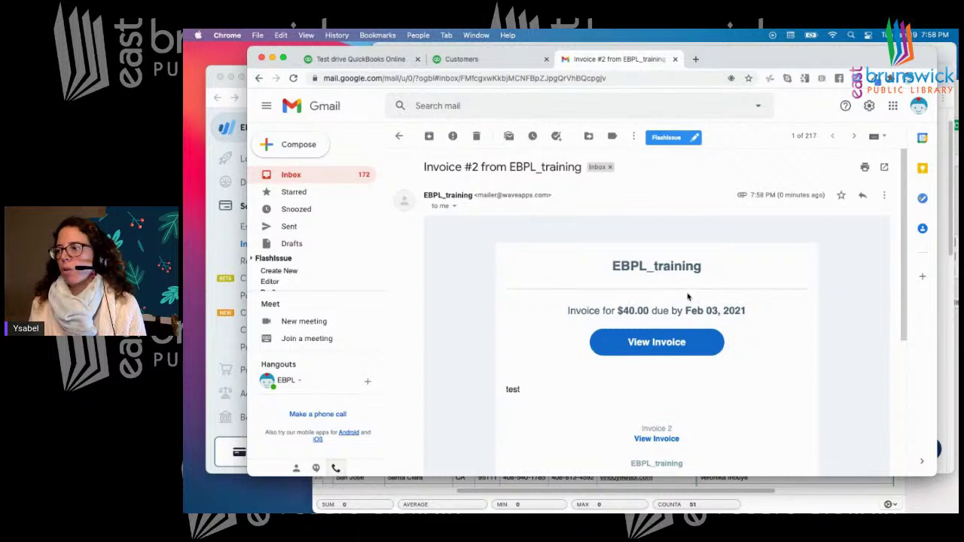
scroll(753, 341, down, 3)
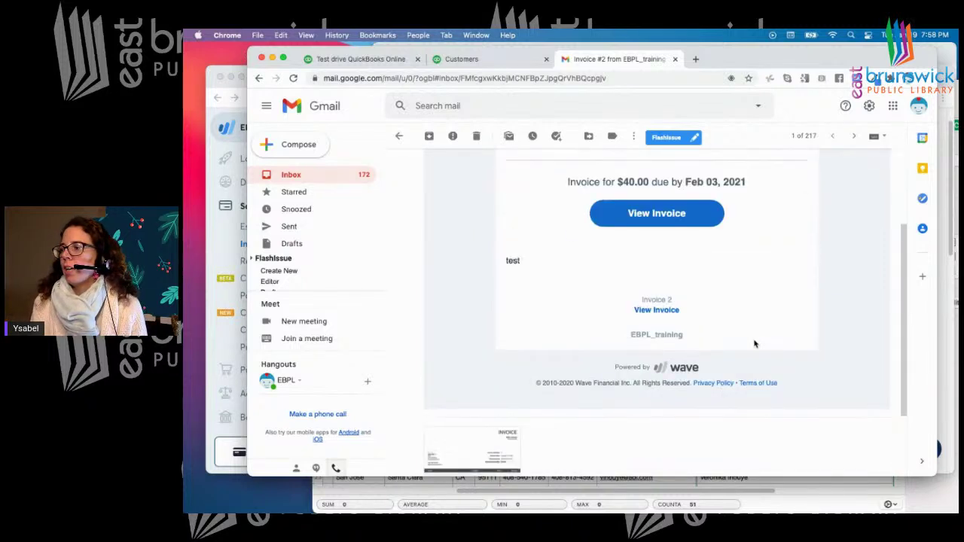
scroll(755, 343, down, 3)
mouse_move(452, 353)
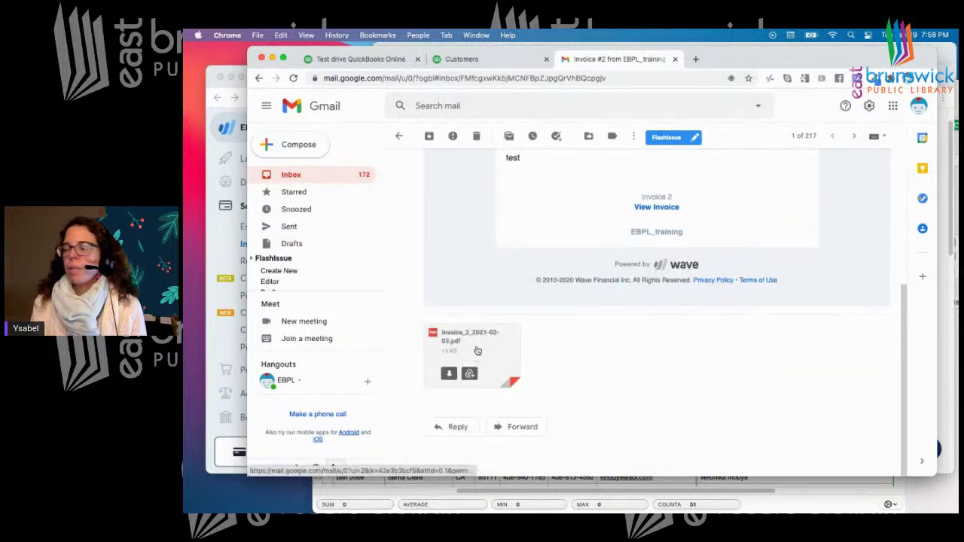
scroll(712, 373, up, 5)
scroll(632, 355, down, 2)
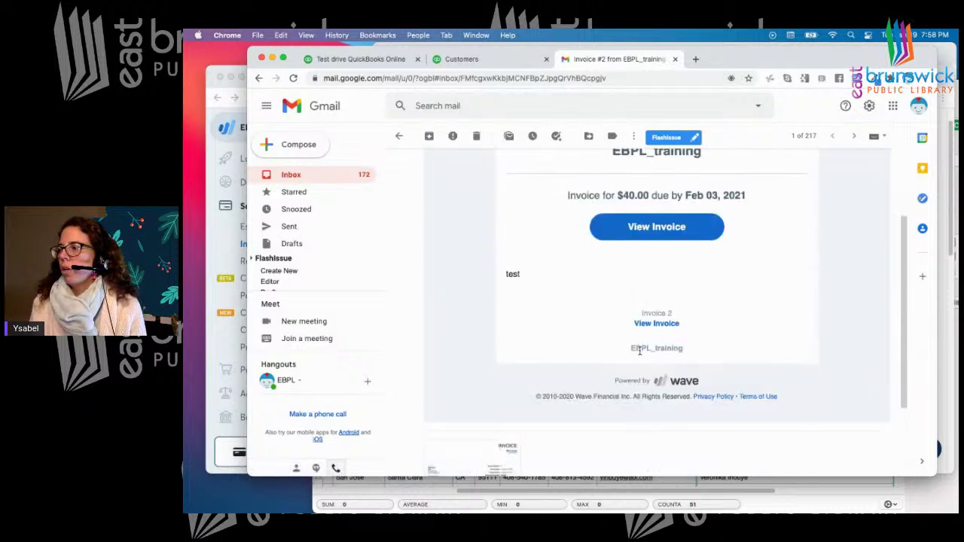
click(669, 323)
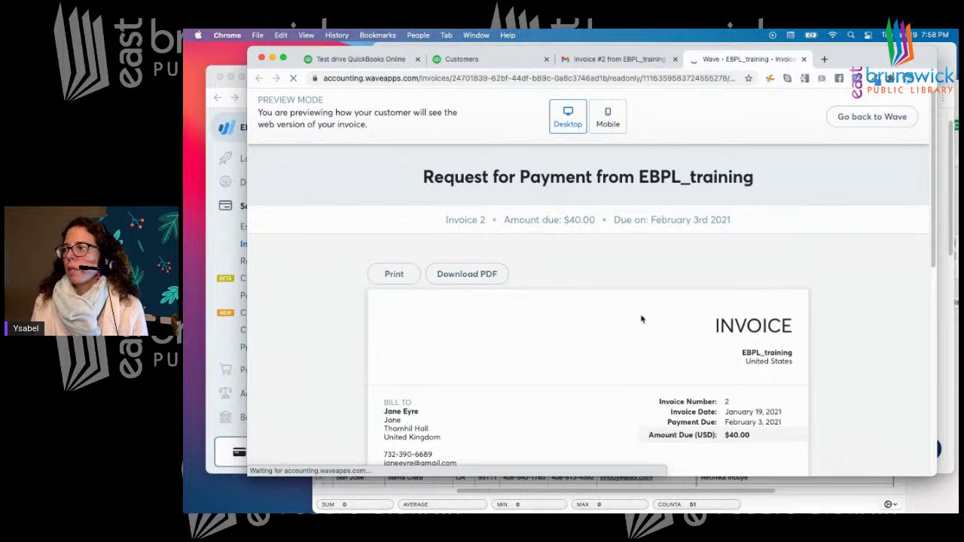
Return to the Wave invoice #2 page
click(616, 61)
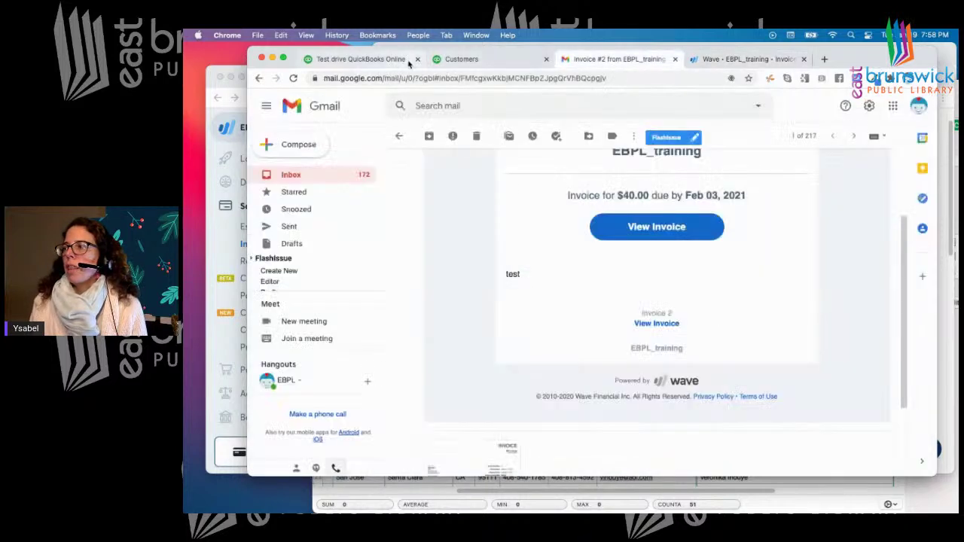
click(351, 64)
click(222, 254)
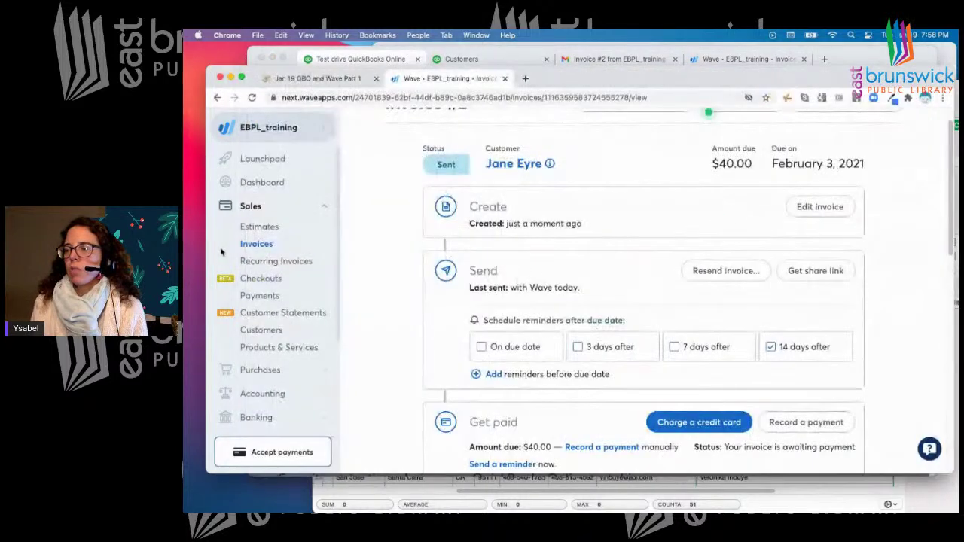
Open Record a payment for invoice #2 from the Get paid section
scroll(530, 322, down, 5)
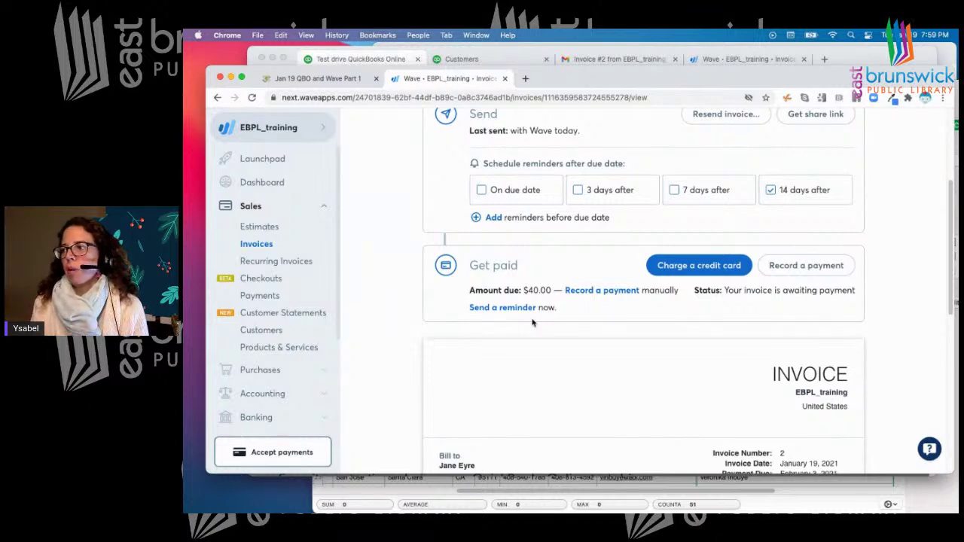
scroll(558, 302, down, 1)
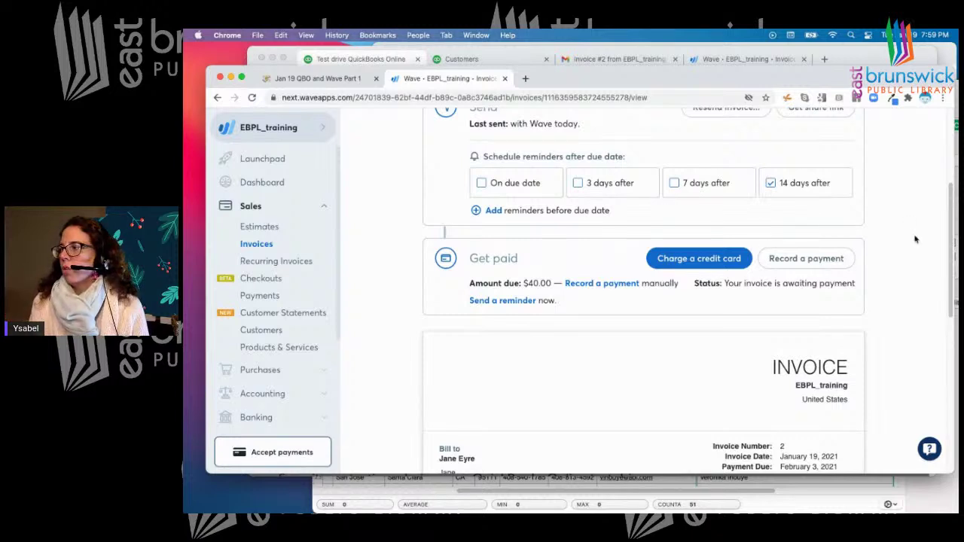
scroll(904, 247, up, 1)
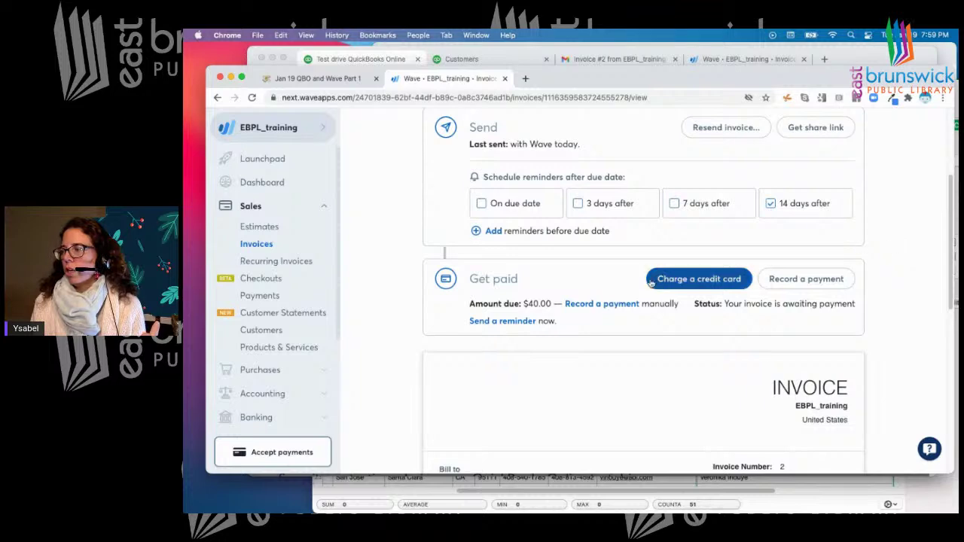
click(795, 281)
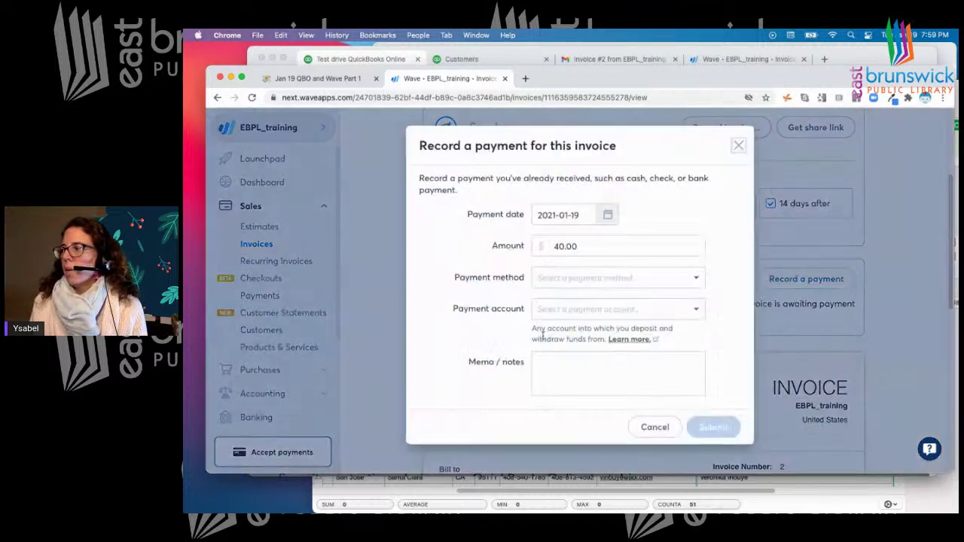
Record the 40.00 payment by Cash, deposited into Cash on Hand (USD)
click(557, 282)
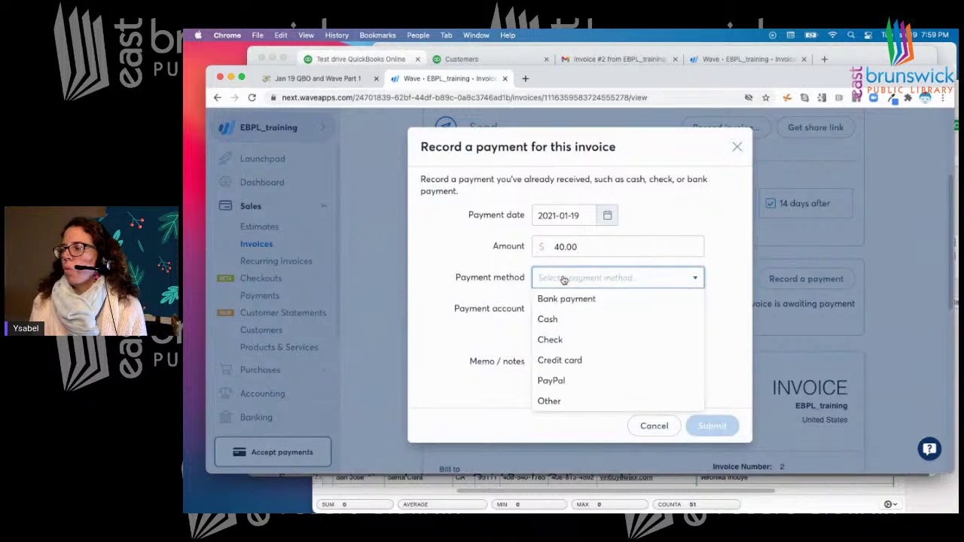
click(559, 321)
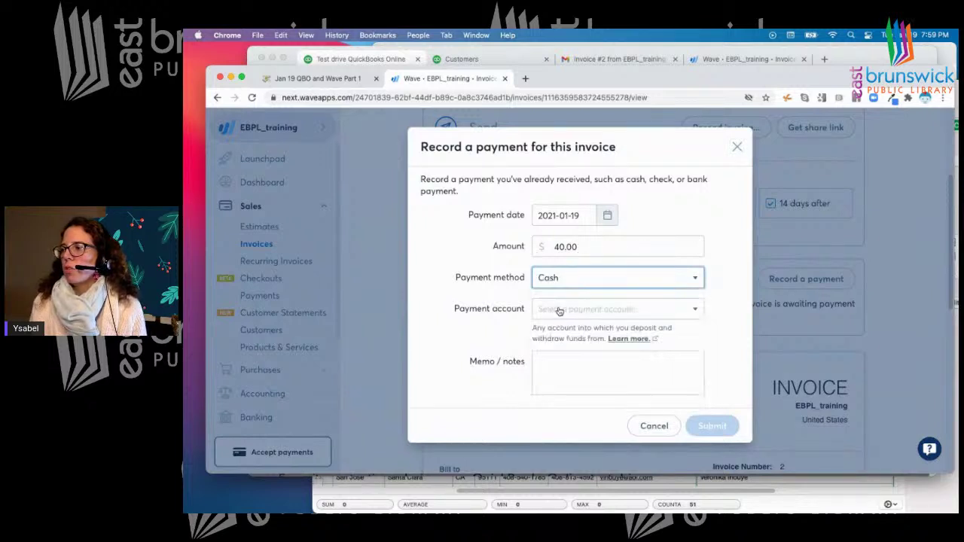
click(558, 311)
click(560, 331)
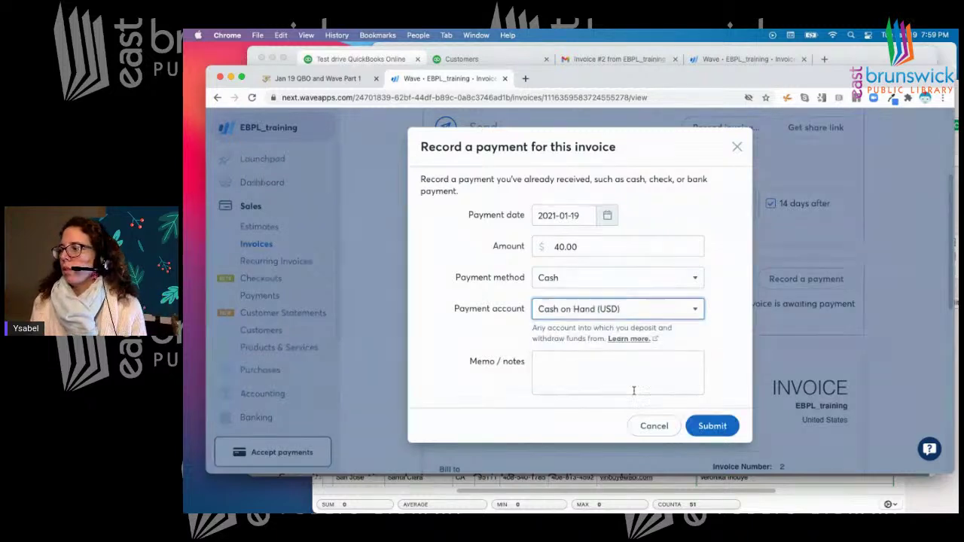
click(712, 426)
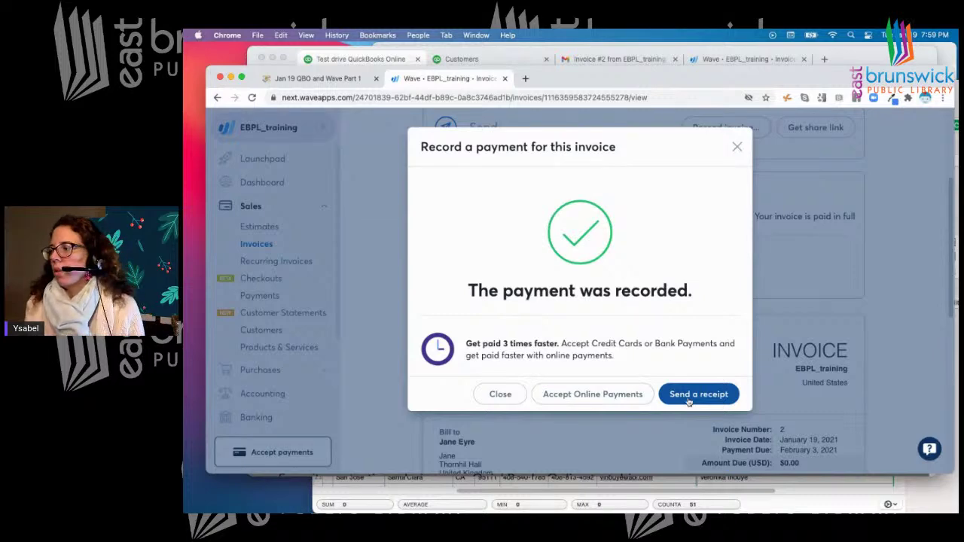
Send the customer a payment receipt for invoice #2
click(688, 394)
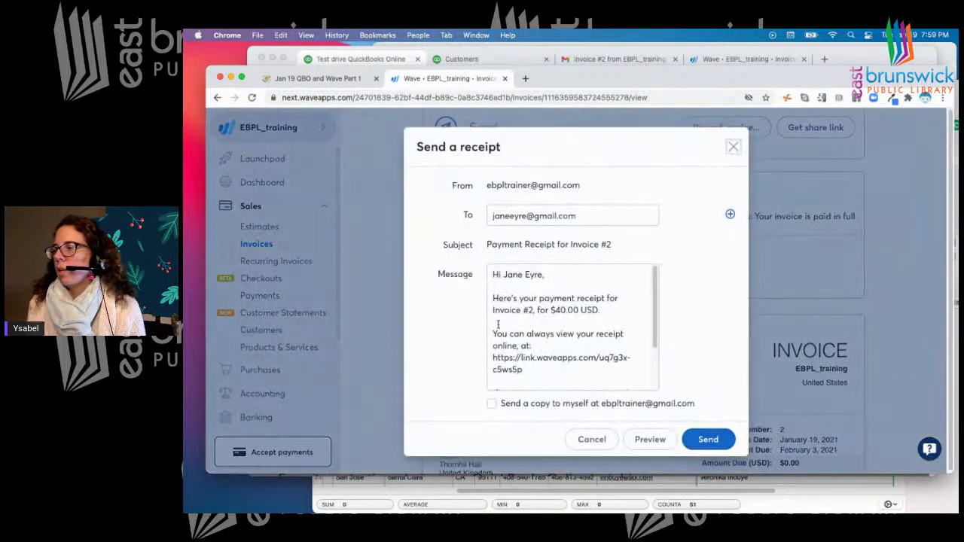
click(711, 441)
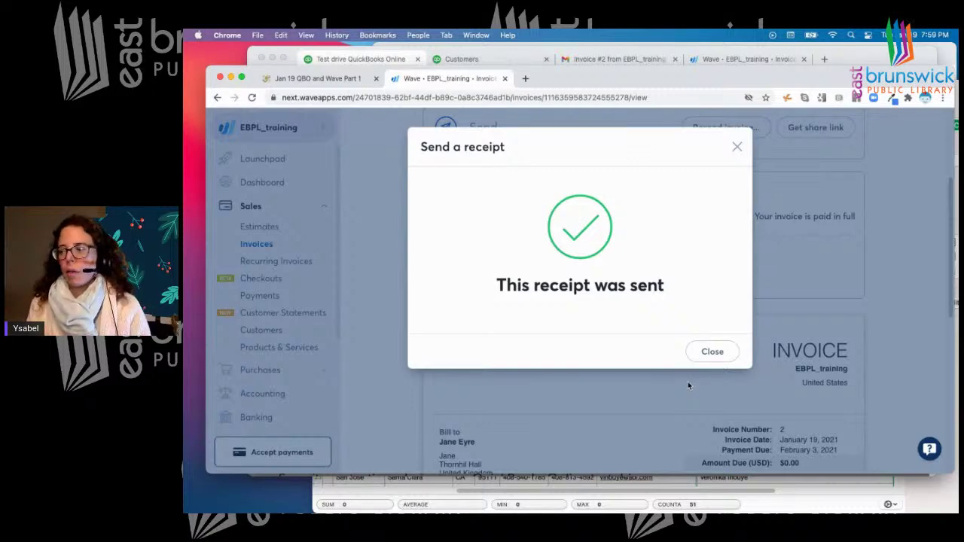
click(699, 351)
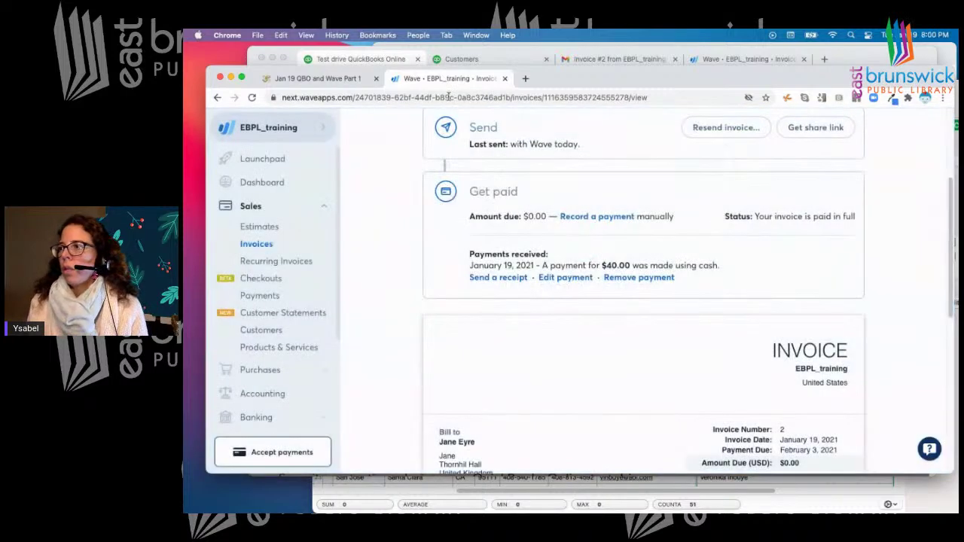
Rearrange the Wave and QuickBooks windows and bring up the Jan 19 QBO and Wave Part 1 notes
drag(676, 84, 784, 148)
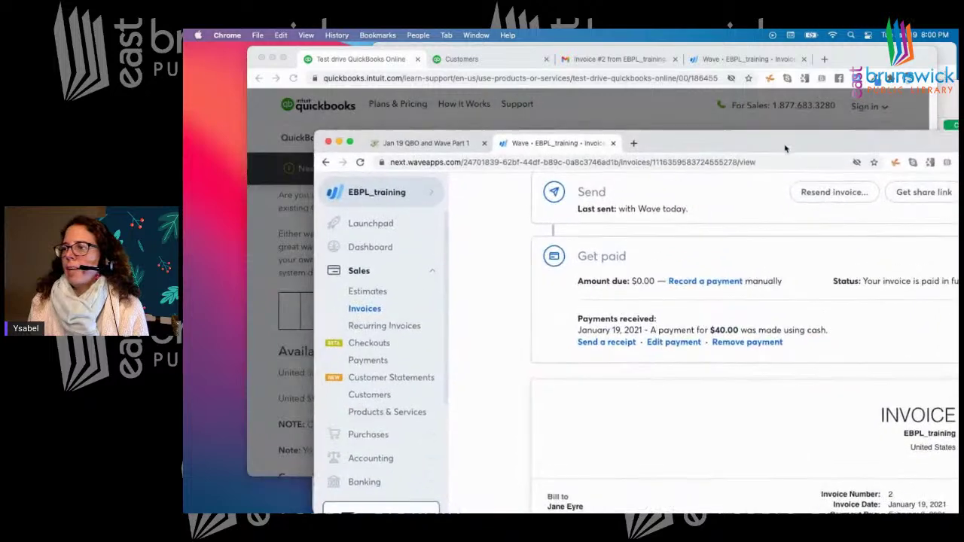
drag(880, 63, 824, 164)
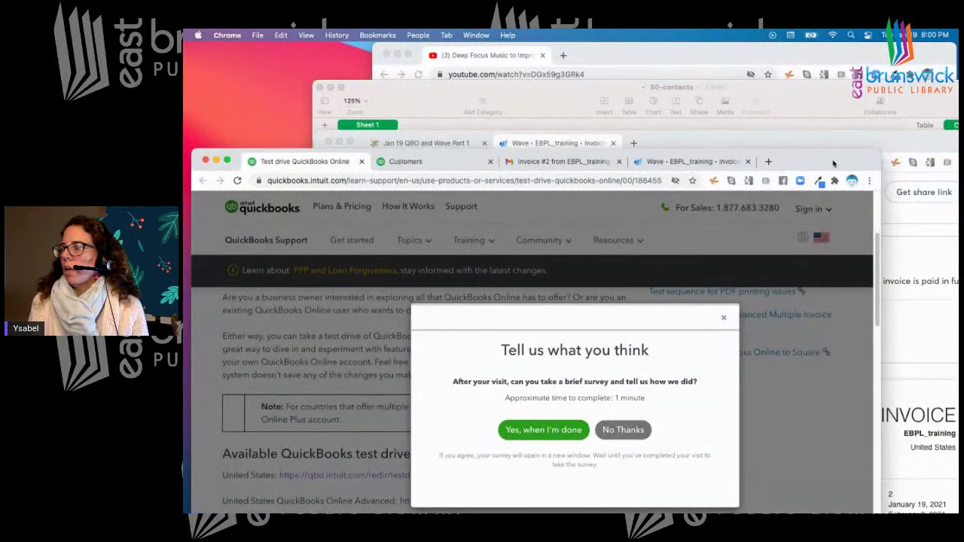
drag(833, 163, 846, 238)
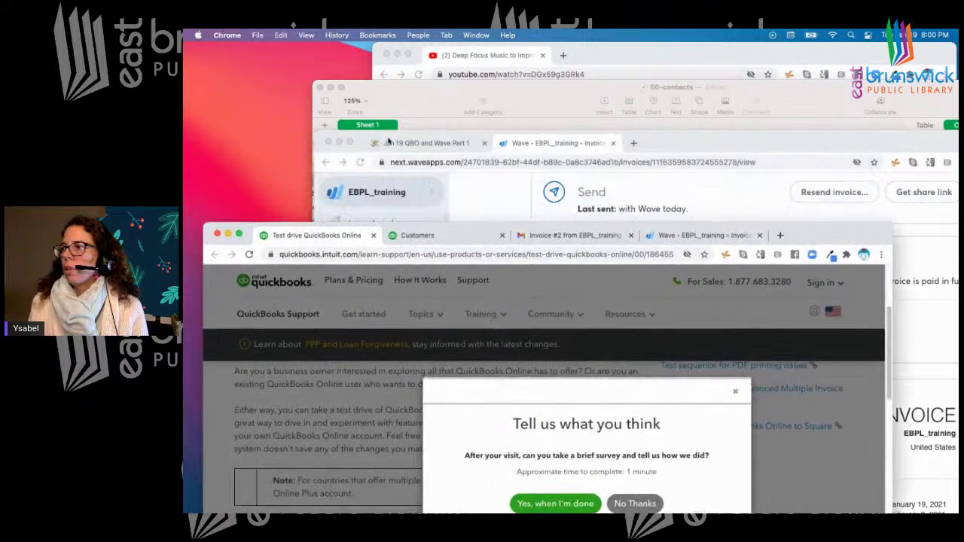
click(426, 143)
drag(679, 143, 597, 35)
Go from the Jan 19 notes up to the Course Schedule table of six lessons
scroll(504, 318, down, 5)
scroll(503, 318, up, 4)
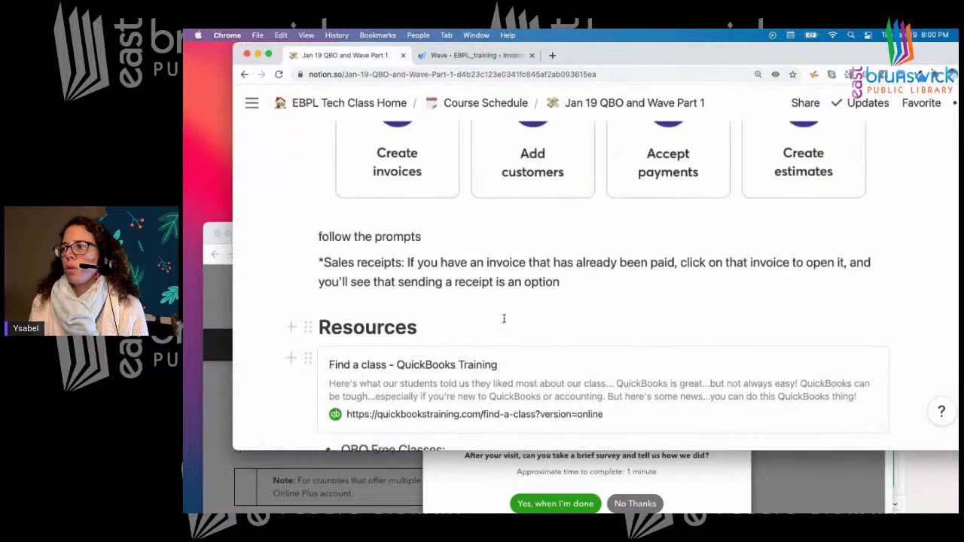
scroll(503, 319, down, 10)
scroll(504, 318, down, 7)
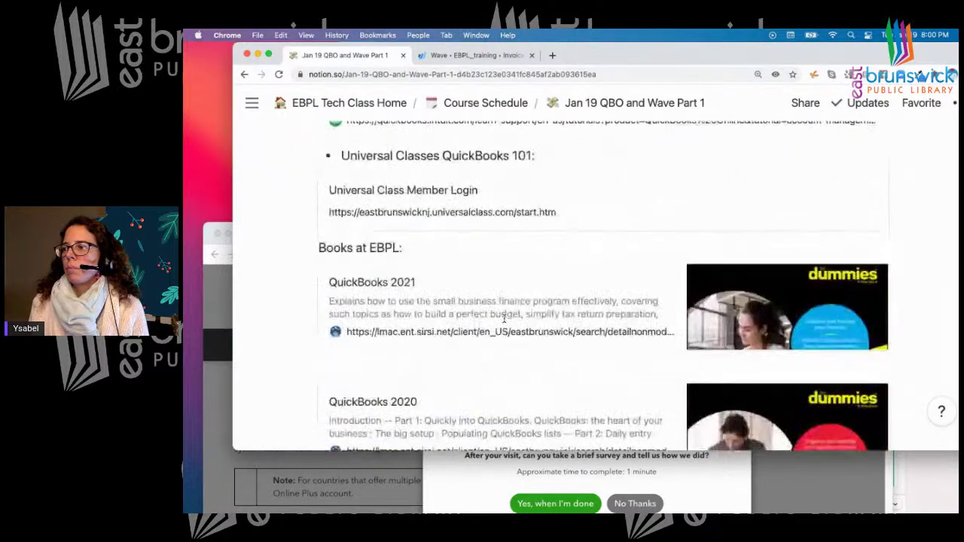
scroll(504, 319, up, 12)
scroll(504, 318, up, 15)
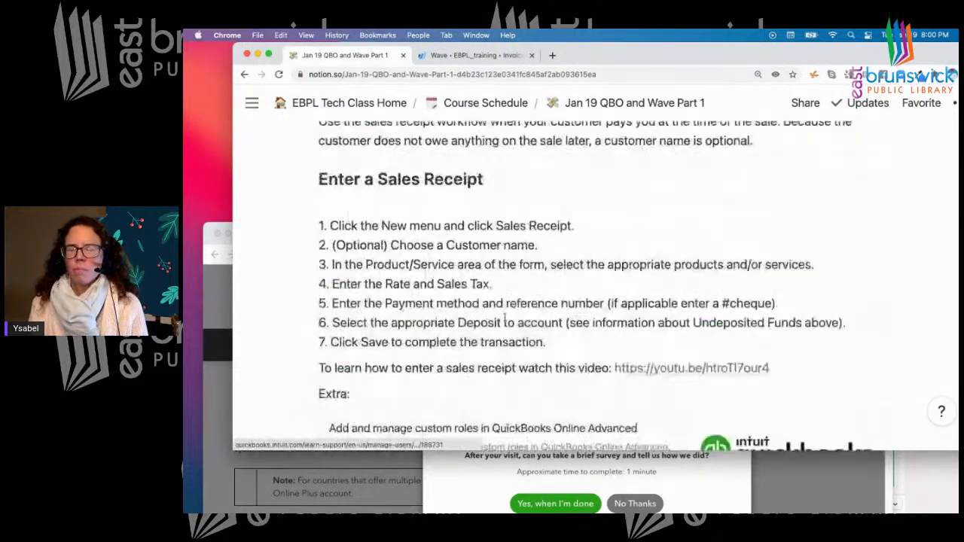
scroll(504, 318, up, 15)
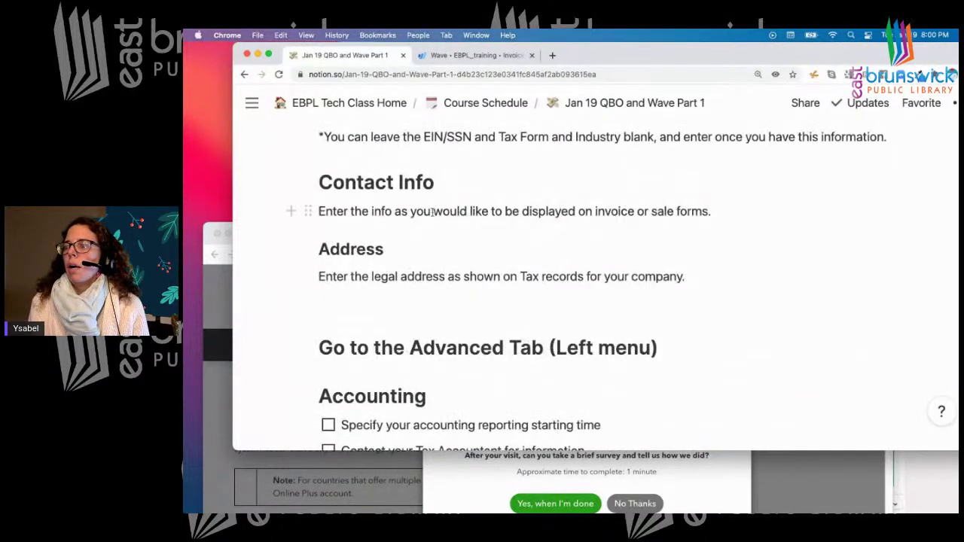
scroll(551, 199, up, 6)
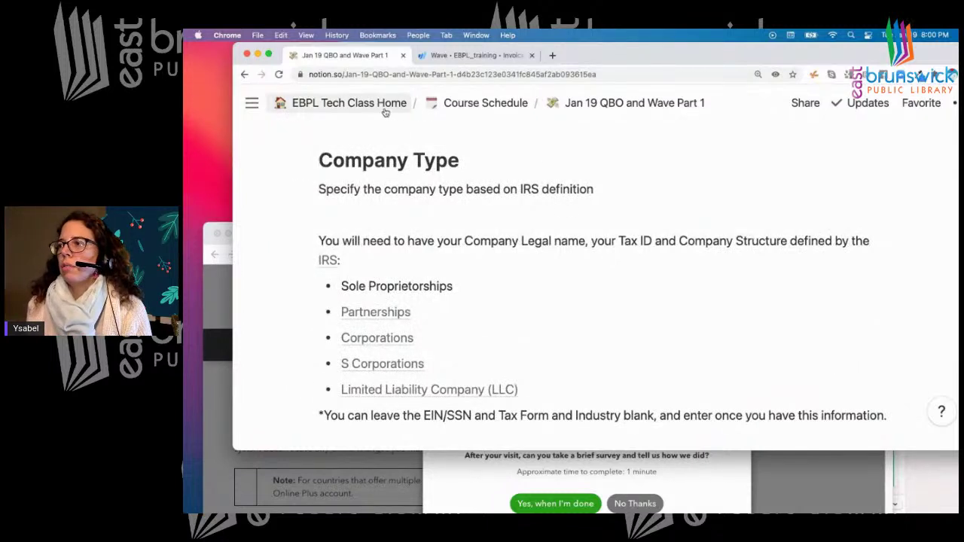
click(445, 107)
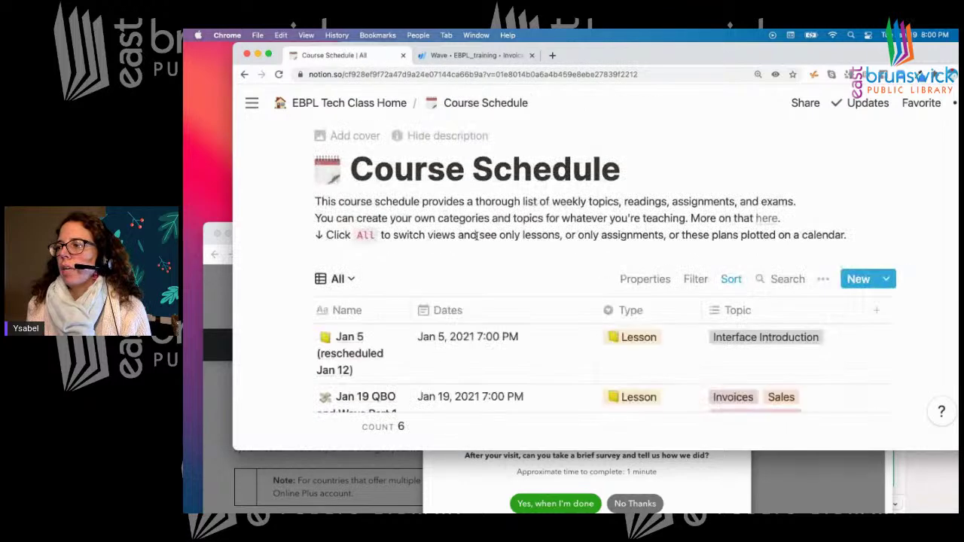
scroll(452, 226, down, 4)
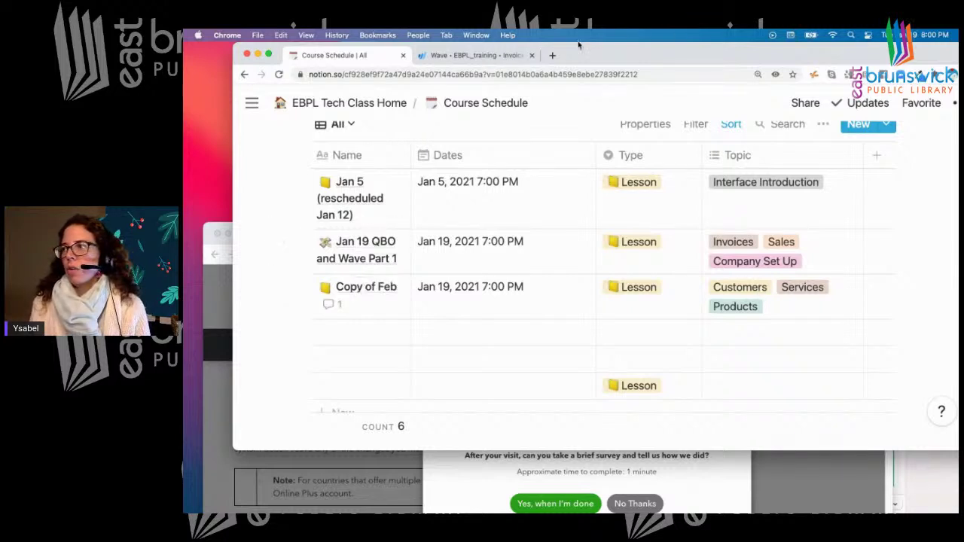
Open the East Brunswick Public Library site in a new tab and go to Virtual Programs
click(551, 55)
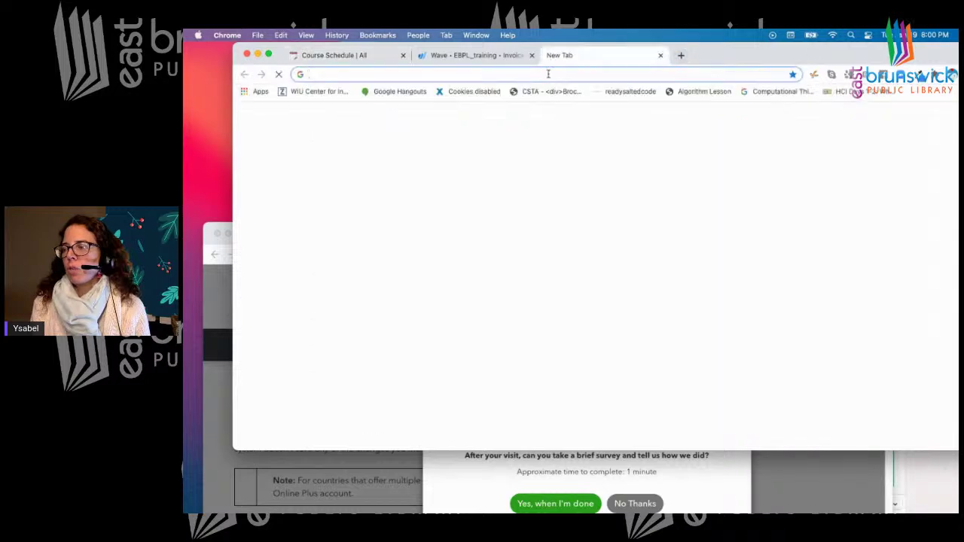
click(572, 349)
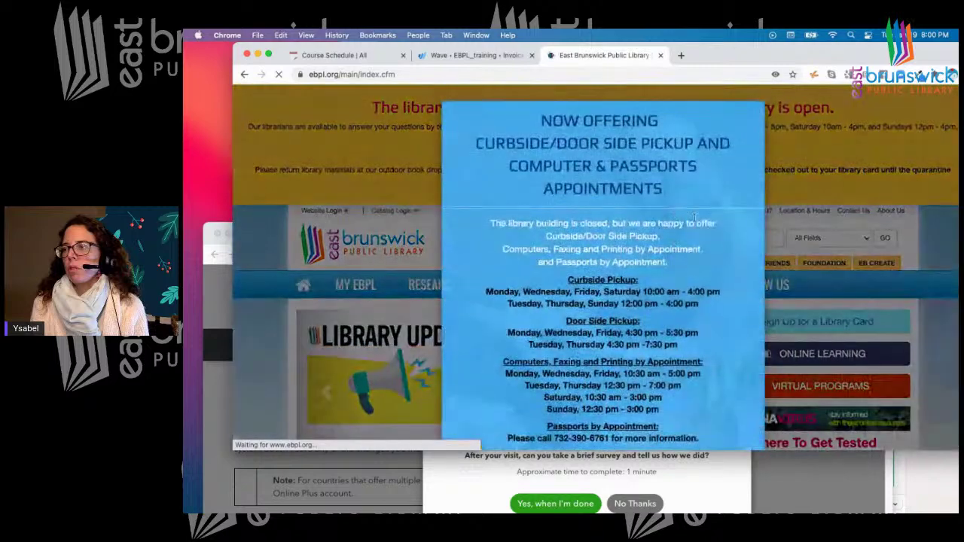
click(752, 115)
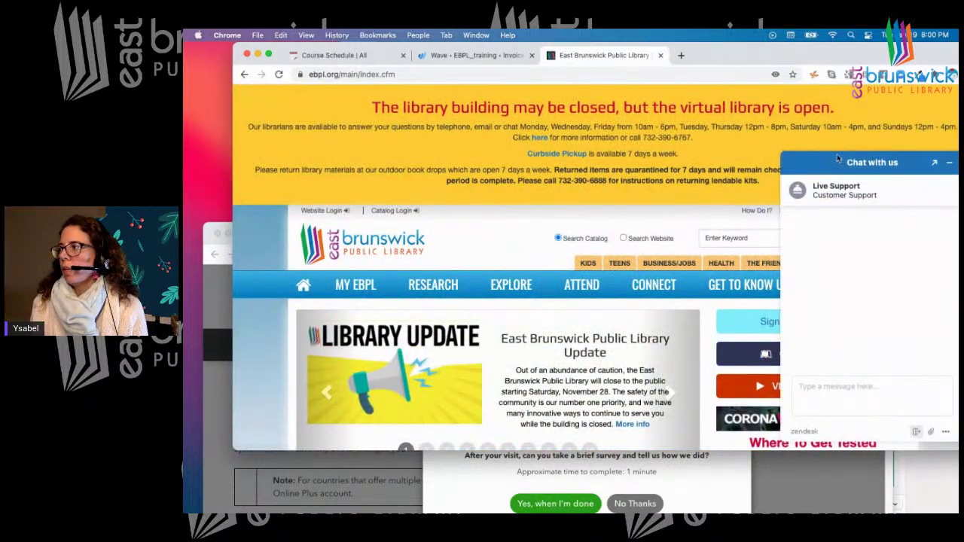
click(738, 390)
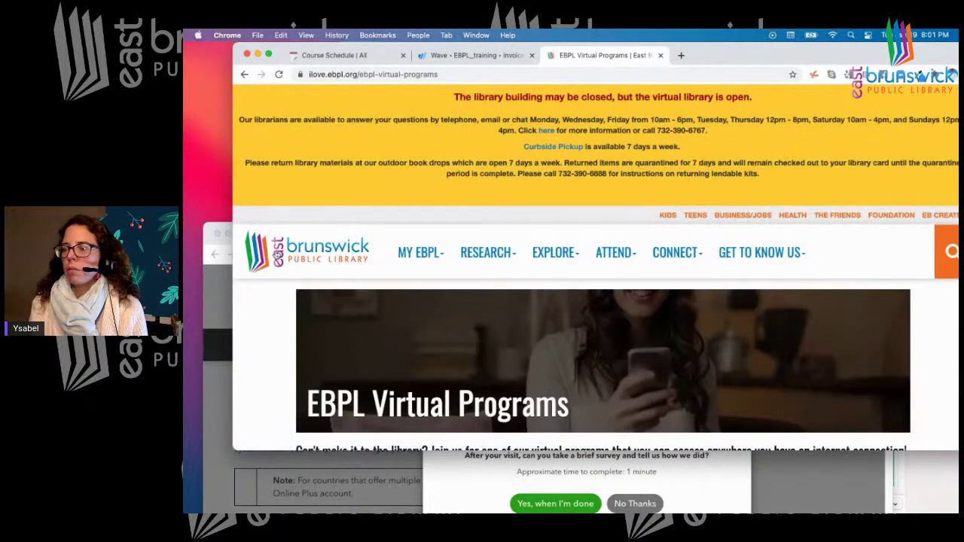
Return to the QuickBooks test-drive article and dismiss its feedback survey
click(208, 290)
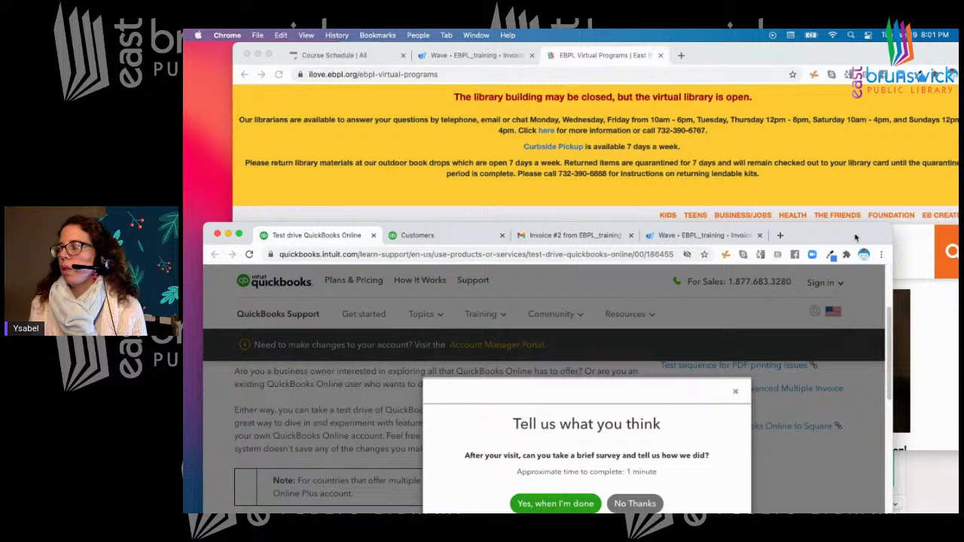
drag(855, 236, 856, 86)
click(736, 242)
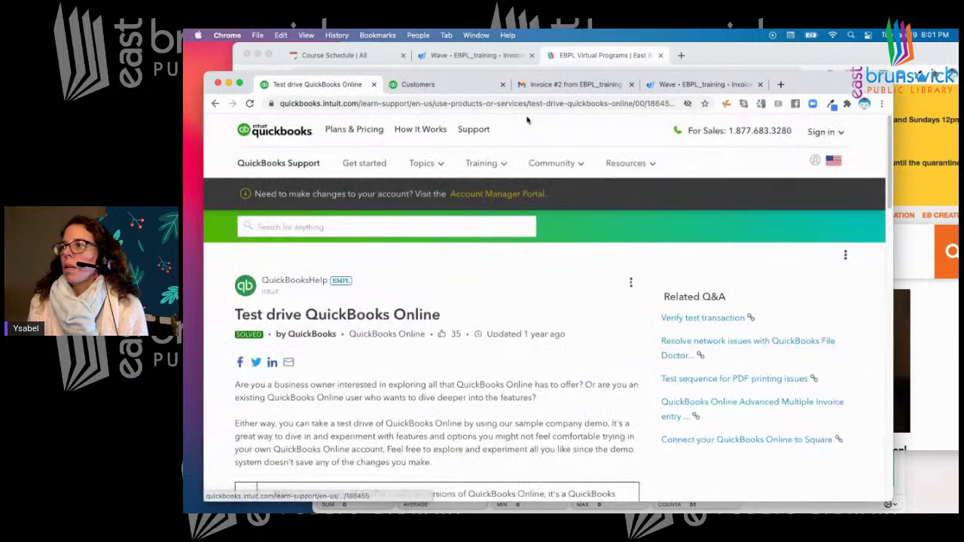
Open the Jan 19 QBO and Wave Part 1 lesson from the Course Schedule as a full page
click(333, 55)
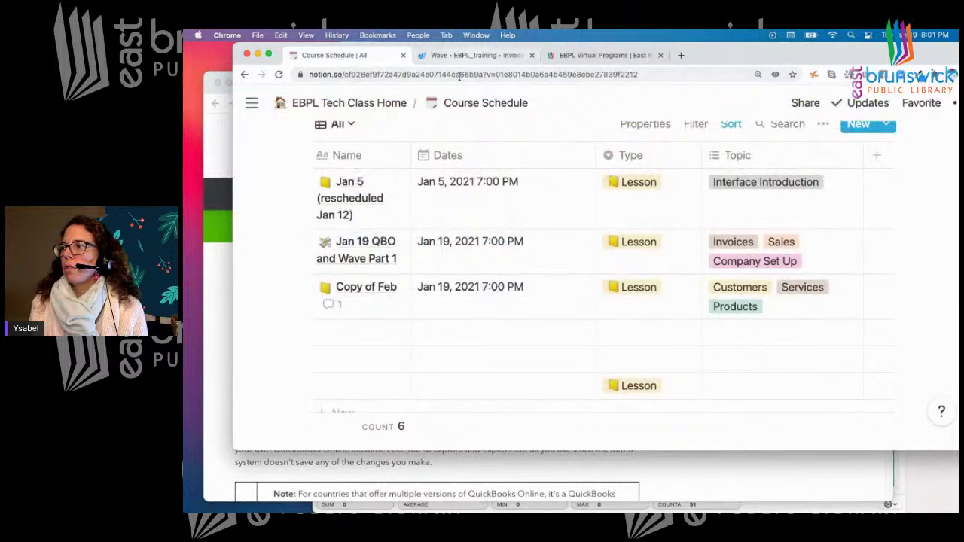
click(382, 183)
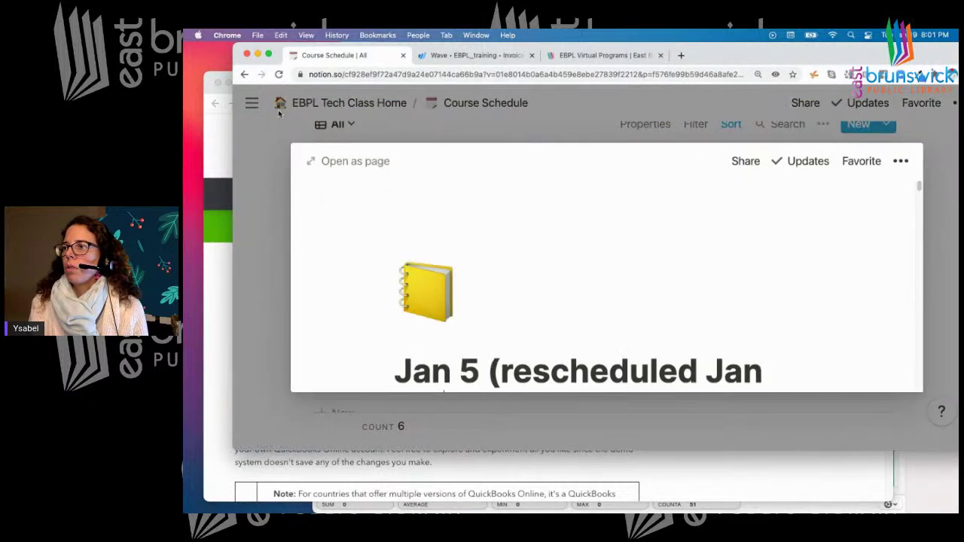
click(271, 191)
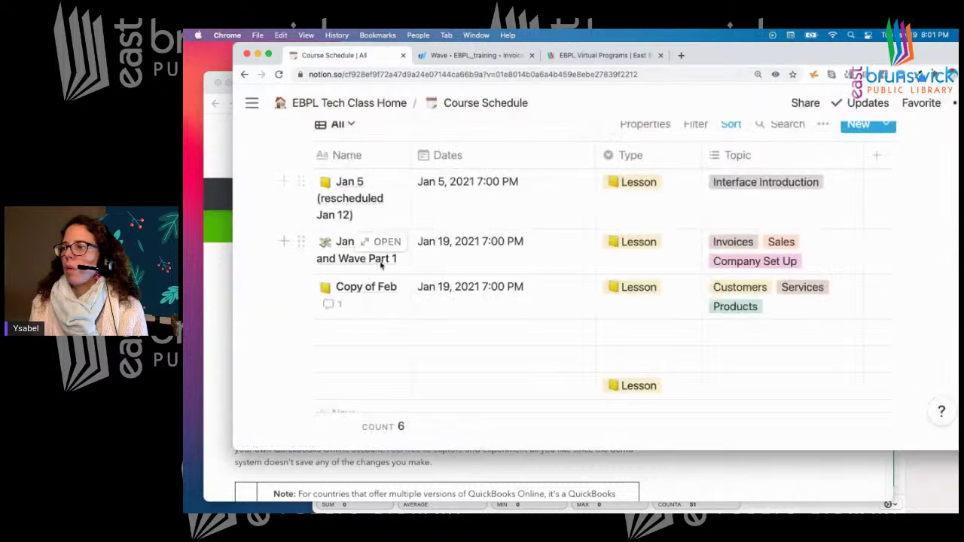
click(387, 242)
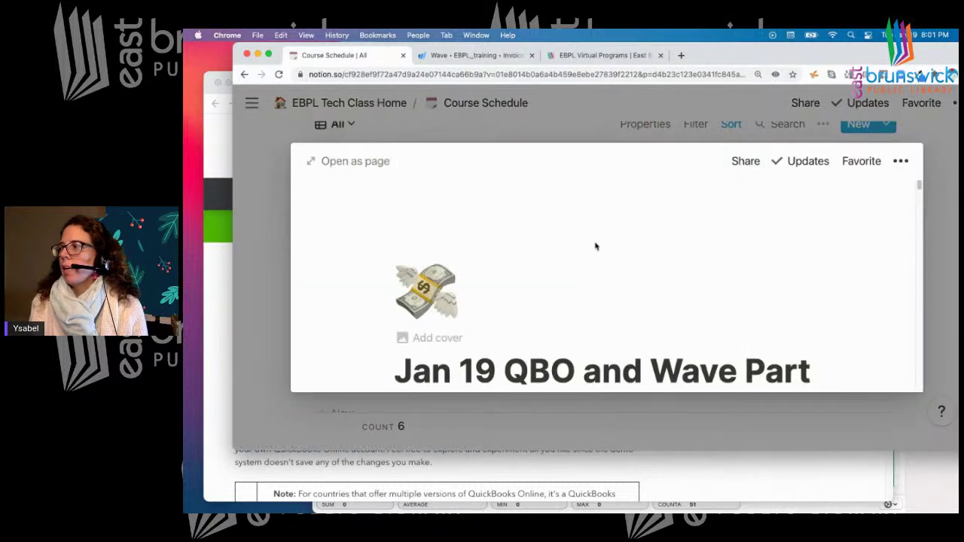
click(350, 160)
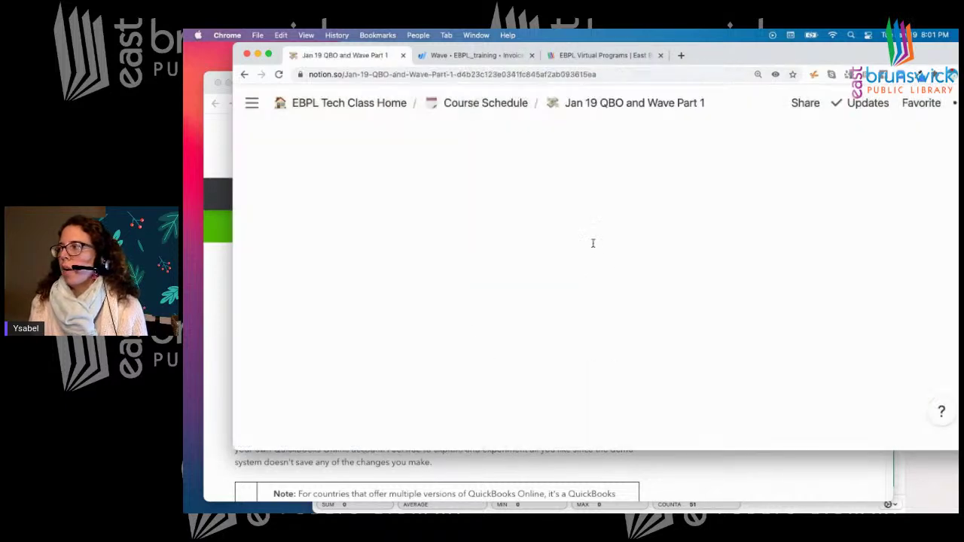
Scroll through the Jan 19 notes to the Extra links and Wave Financials Launchpad choices
scroll(593, 242, down, 10)
scroll(593, 238, down, 2)
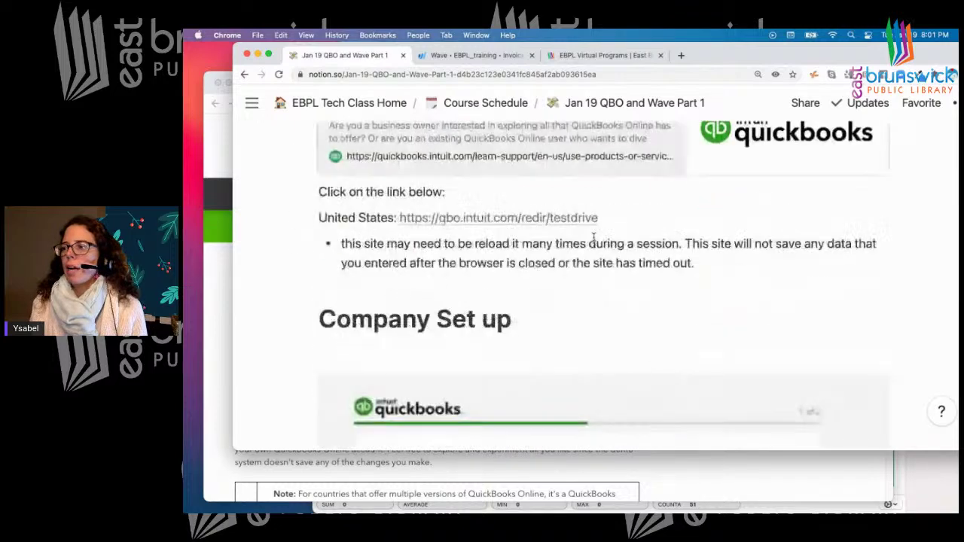
scroll(593, 238, down, 7)
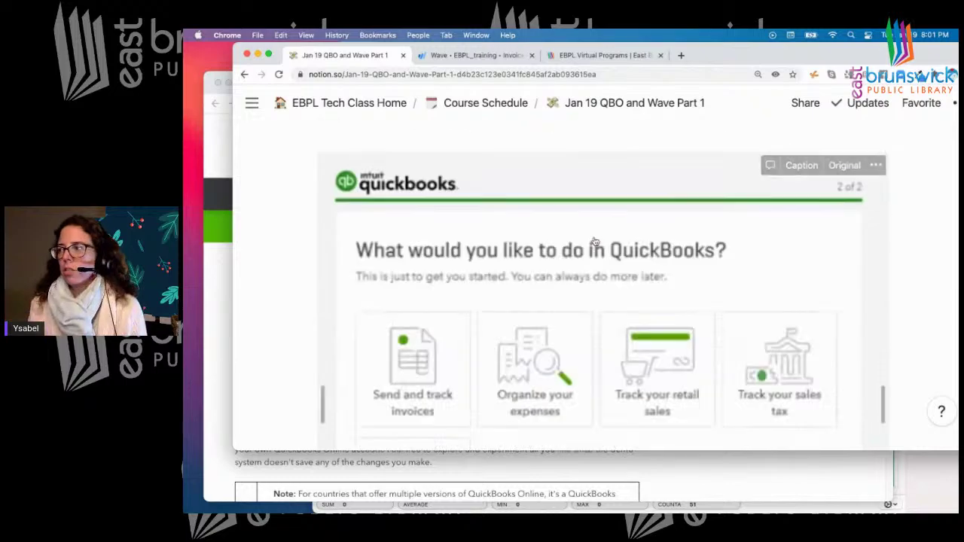
scroll(595, 242, down, 2)
scroll(596, 242, down, 20)
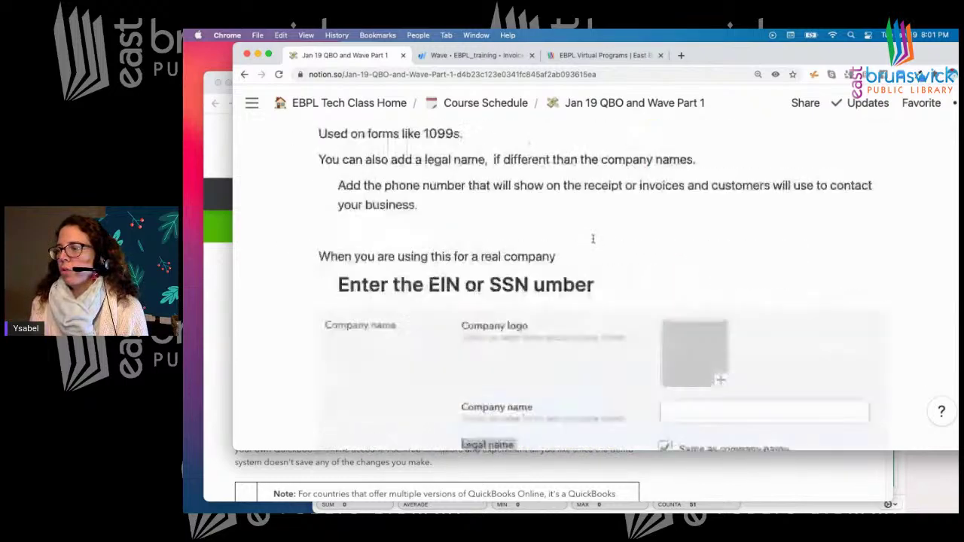
scroll(592, 240, down, 20)
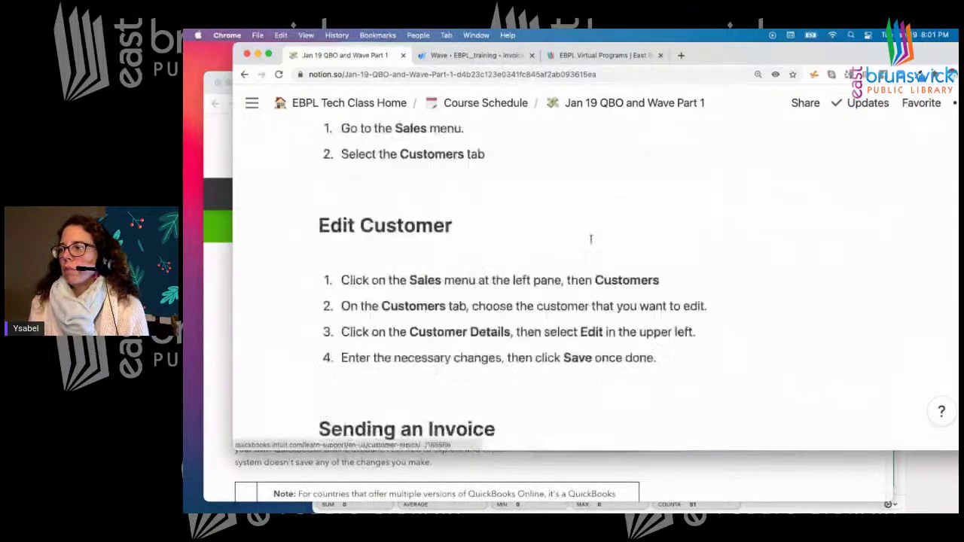
scroll(591, 241, down, 20)
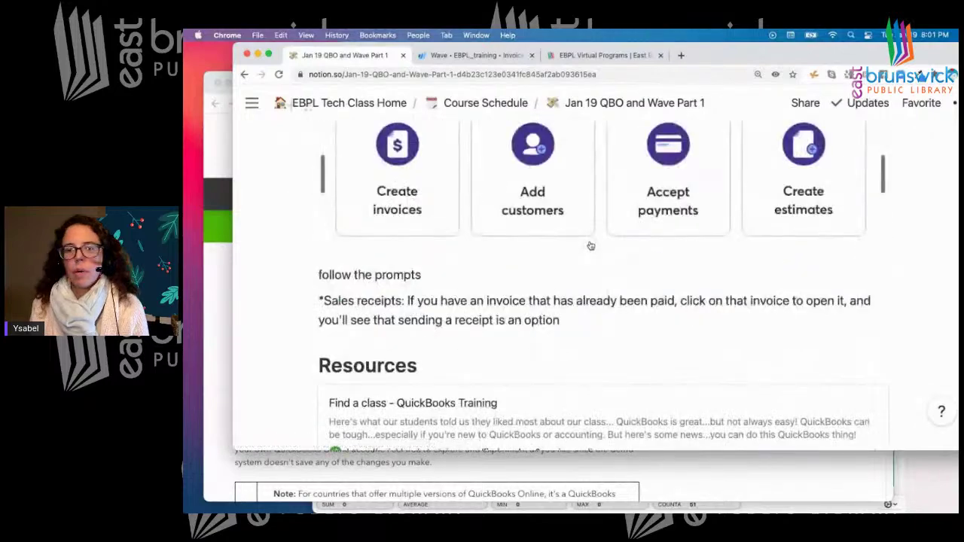
scroll(591, 245, down, 5)
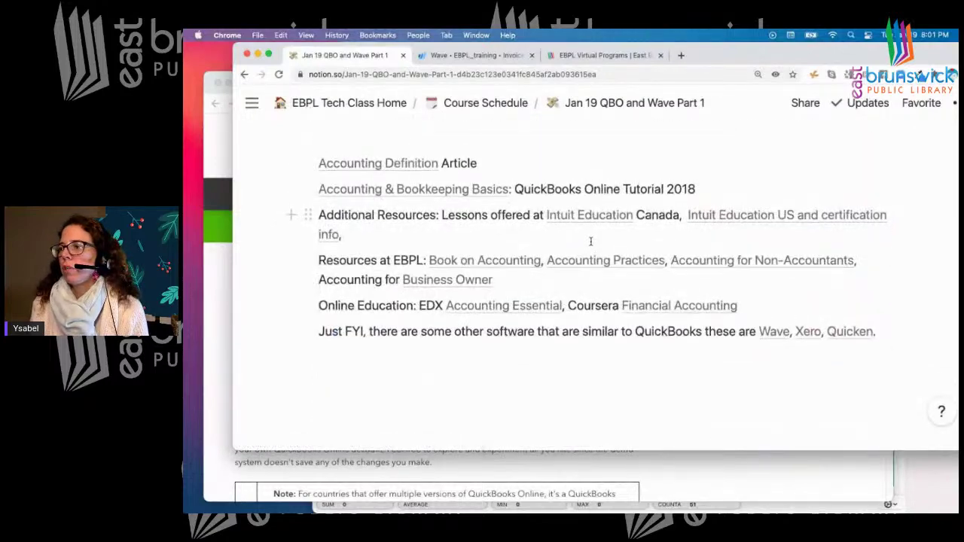
scroll(592, 249, up, 6)
scroll(592, 247, up, 3)
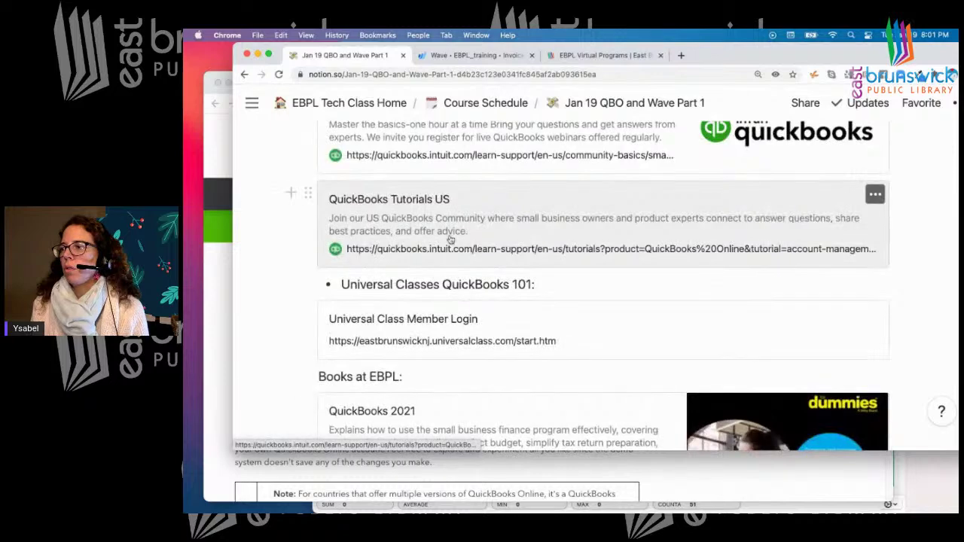
scroll(517, 290, up, 3)
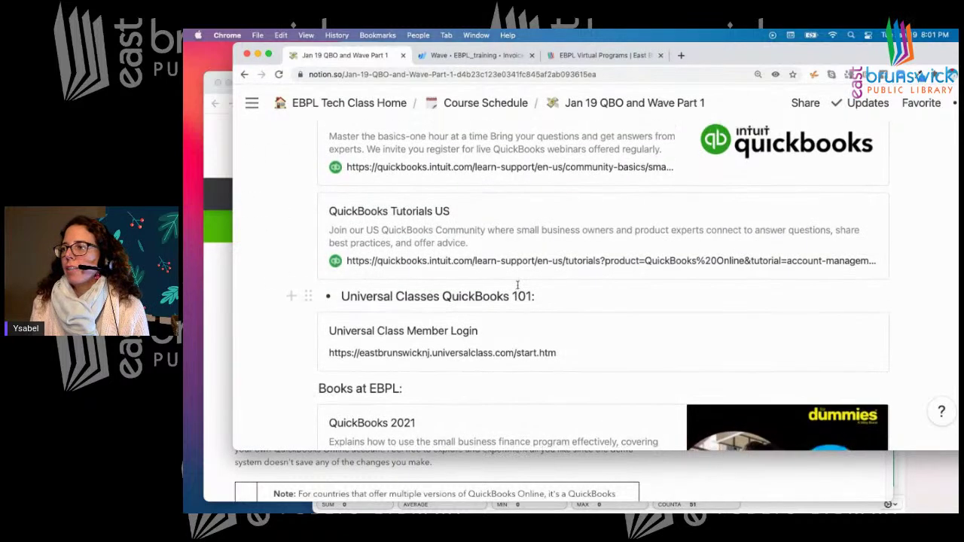
scroll(517, 290, up, 7)
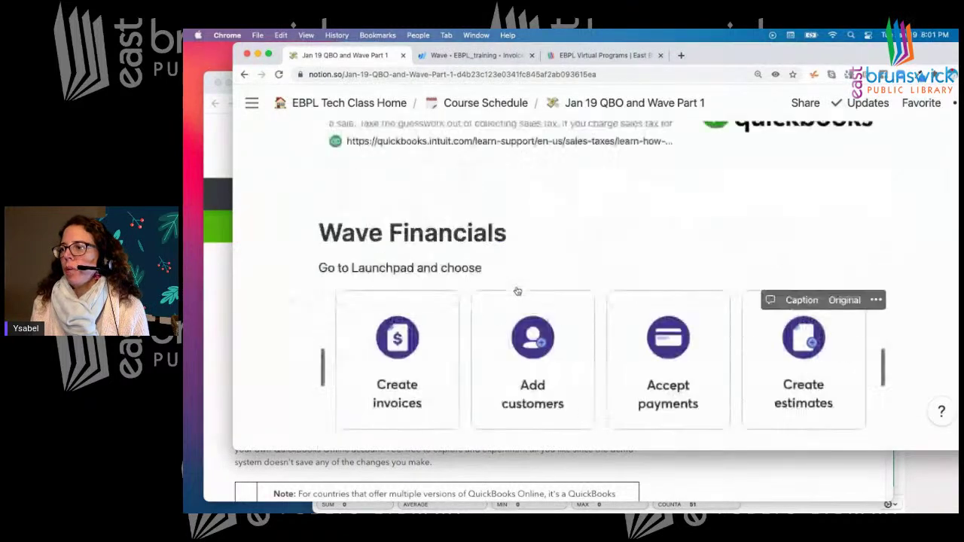
scroll(517, 291, down, 3)
scroll(516, 289, down, 1)
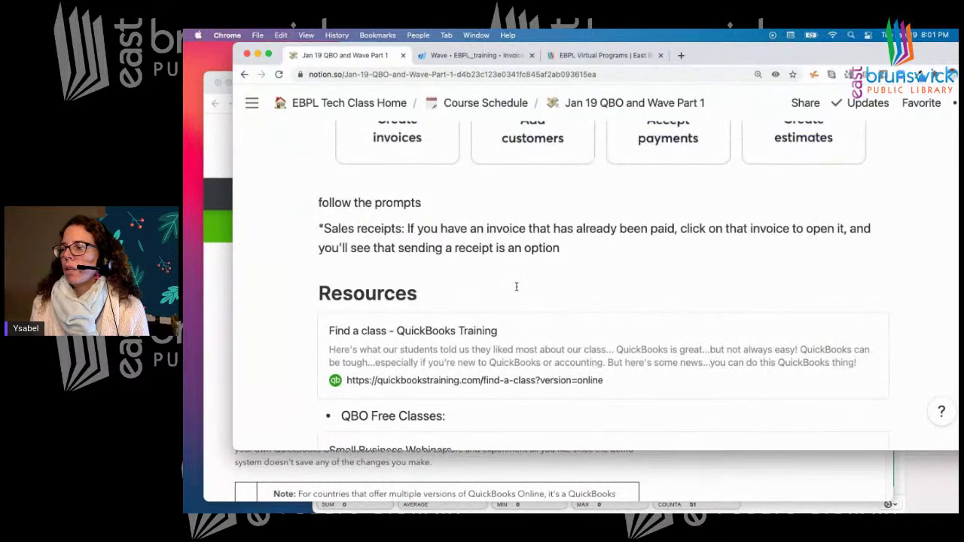
scroll(517, 287, down, 1)
scroll(518, 290, up, 5)
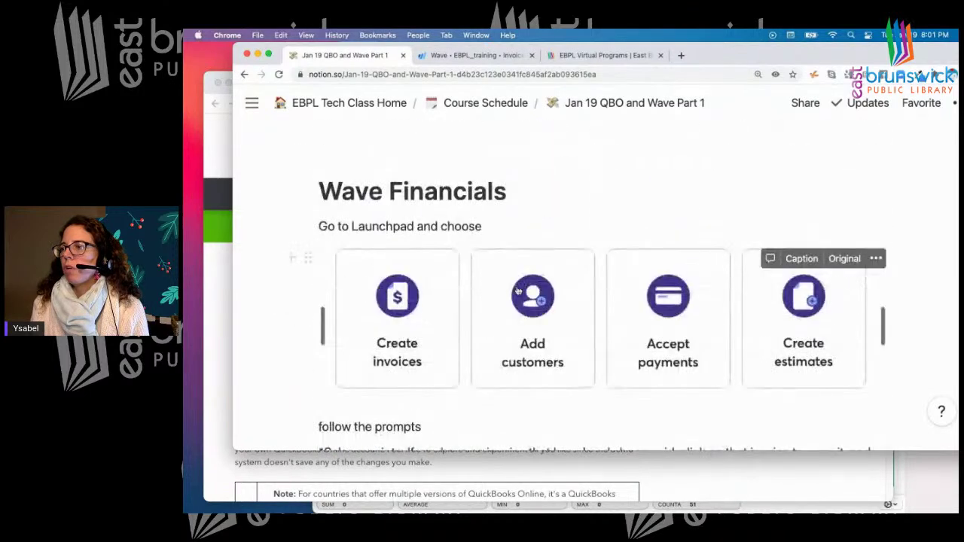
scroll(518, 290, up, 4)
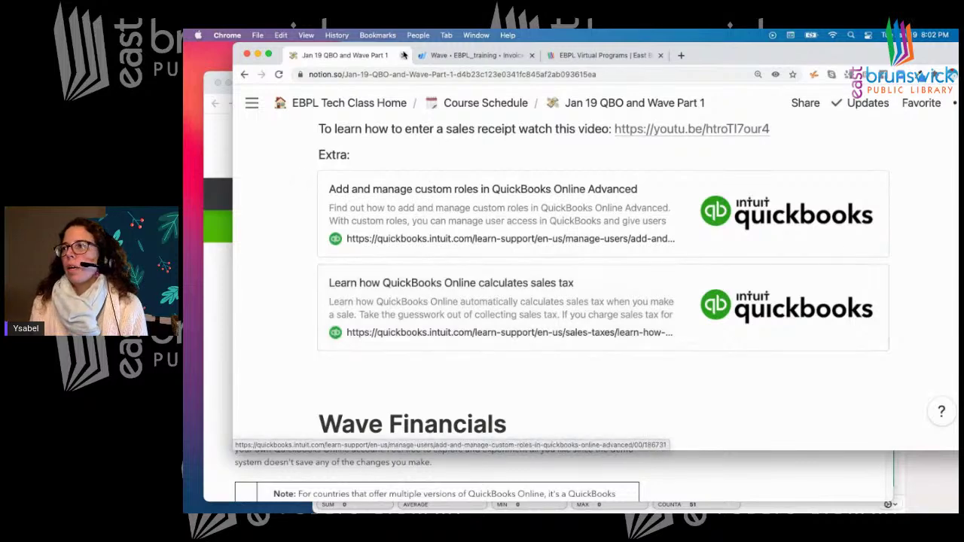
Open the Taxes sales tax setup page in QuickBooks, then return to the Jan 19 notes
drag(712, 58, 676, 191)
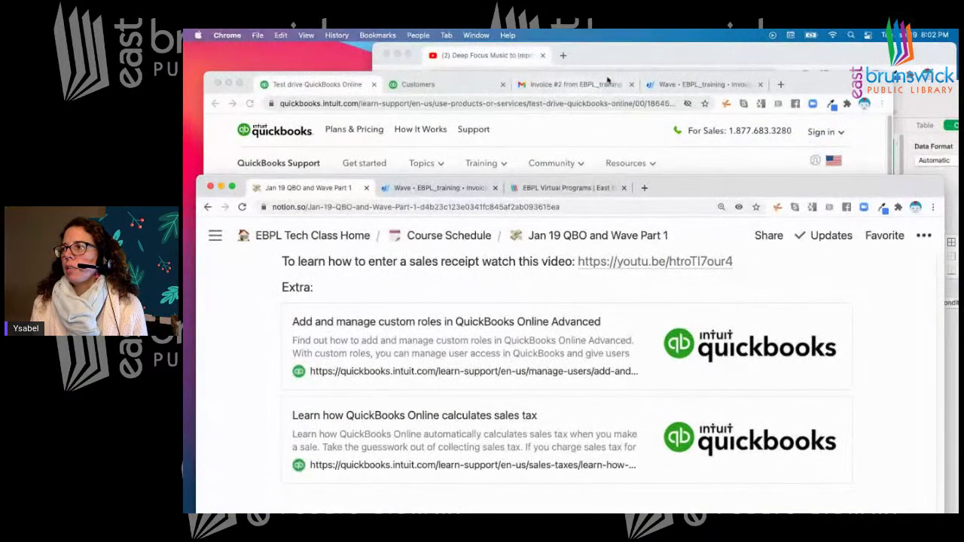
click(428, 85)
click(428, 85)
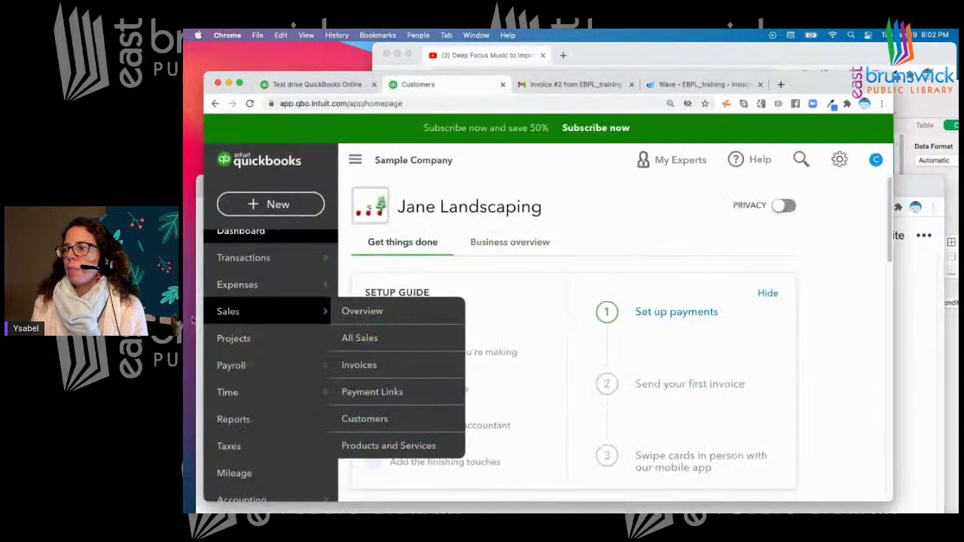
click(240, 448)
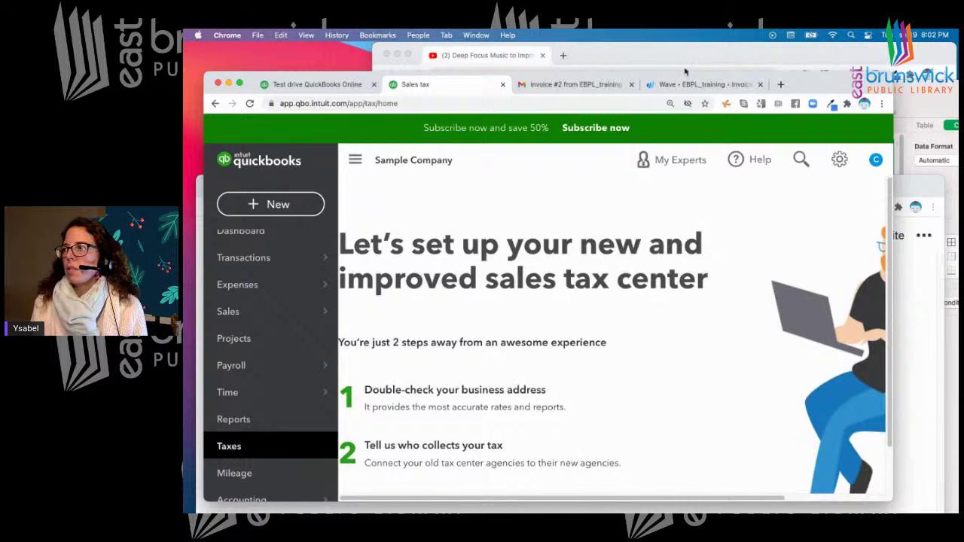
drag(830, 83, 815, 54)
scroll(518, 326, down, 2)
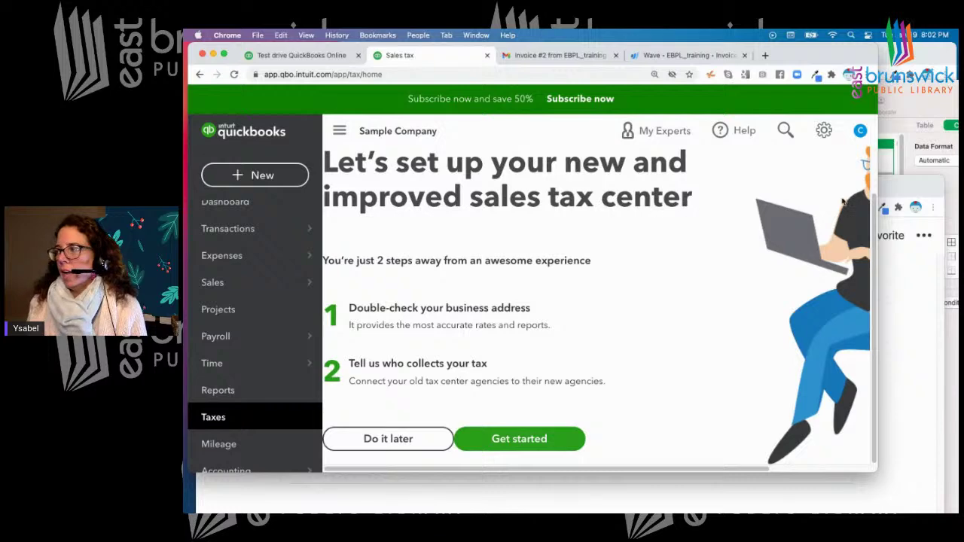
click(887, 187)
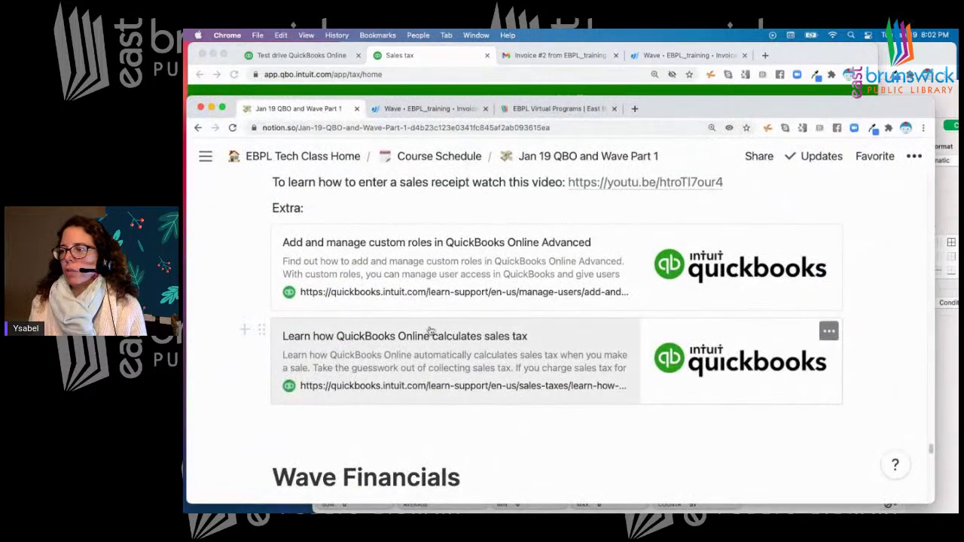